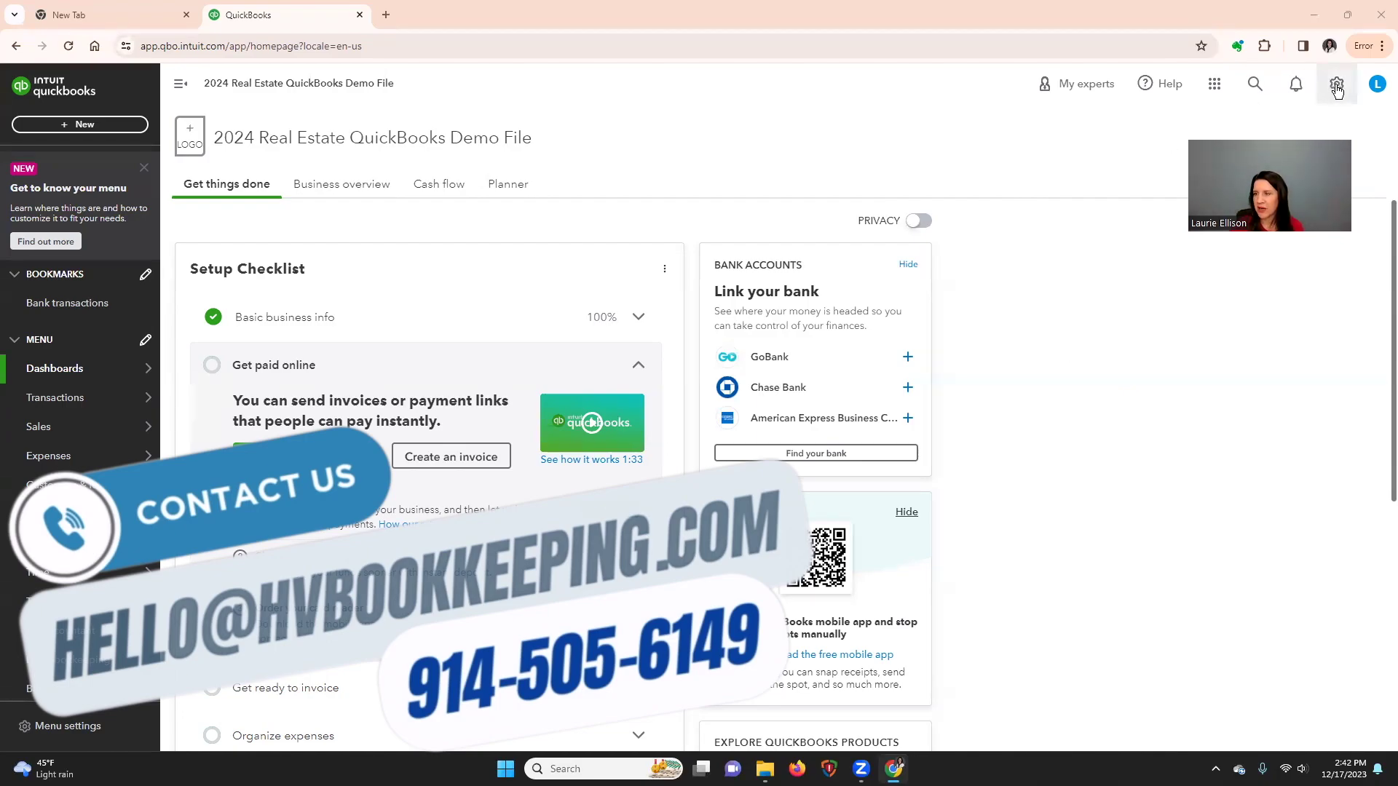
- Open the Advanced page of Account and settings
left_click(1337, 86)
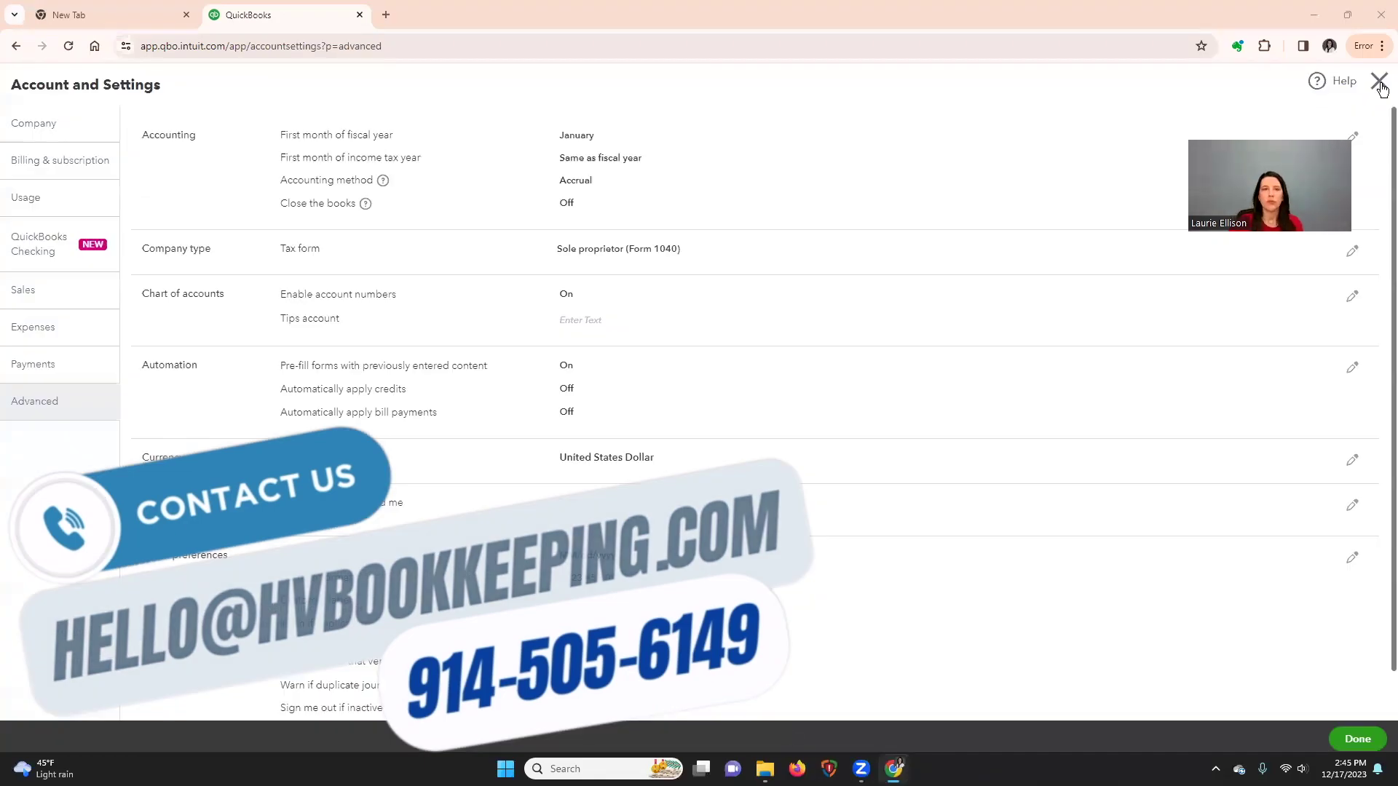
left_click(1379, 83)
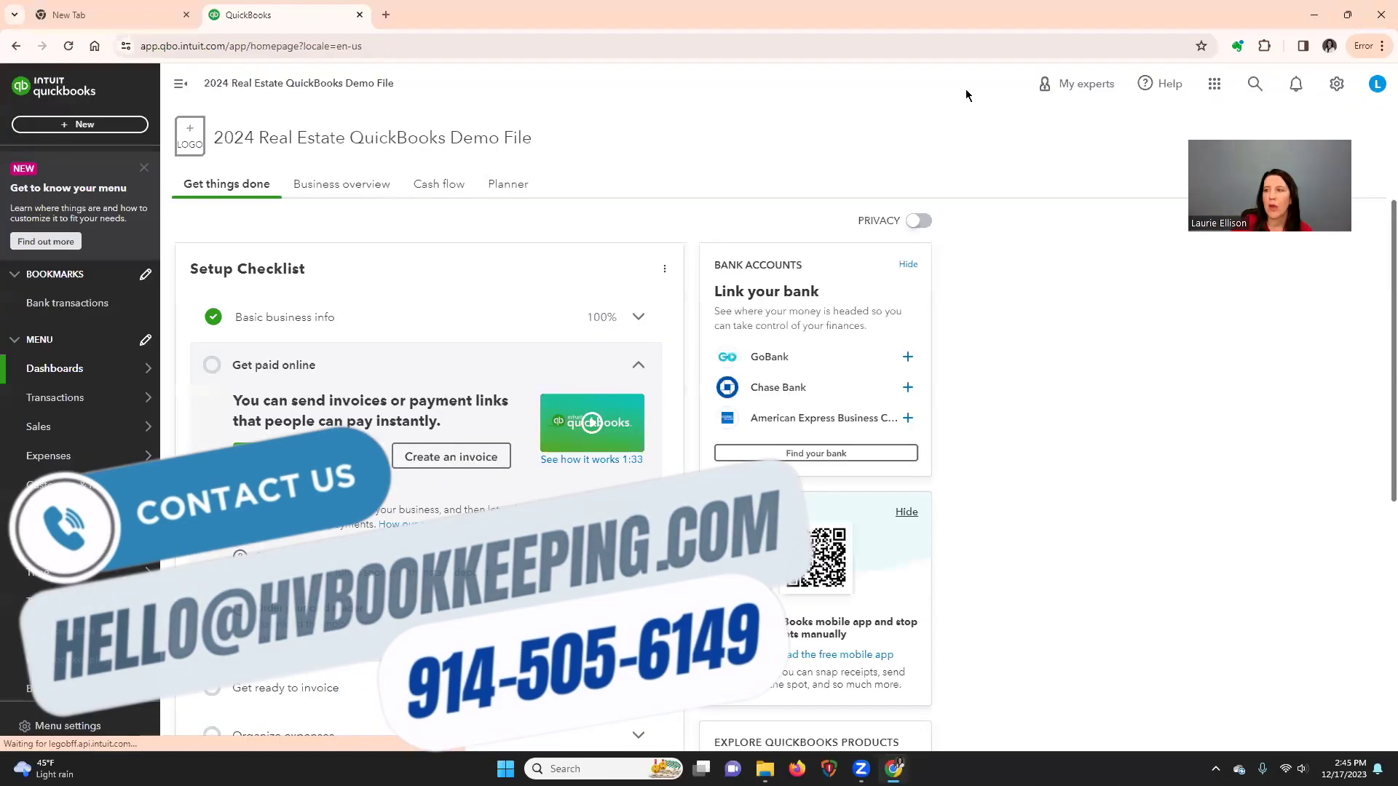
left_click(1337, 86)
left_click(865, 169)
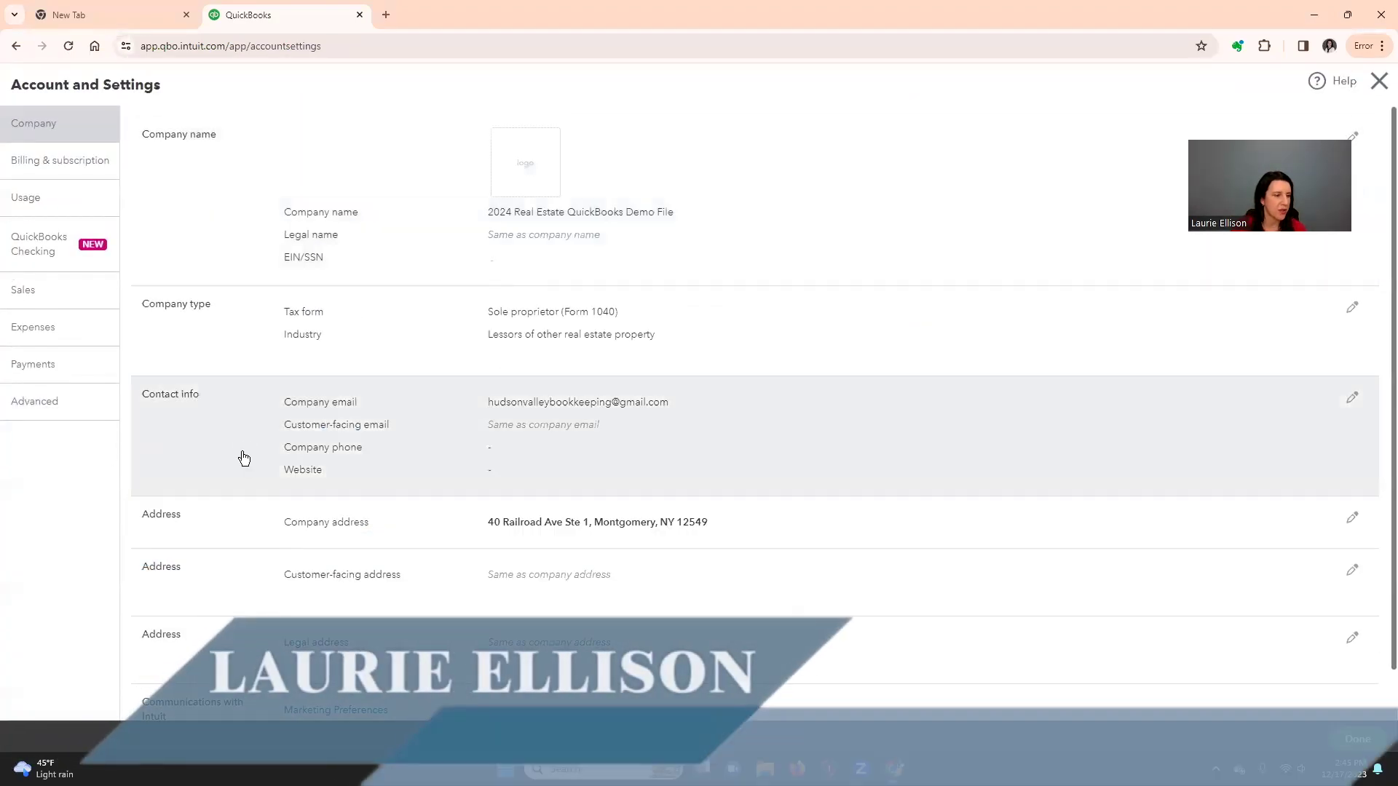
left_click(31, 403)
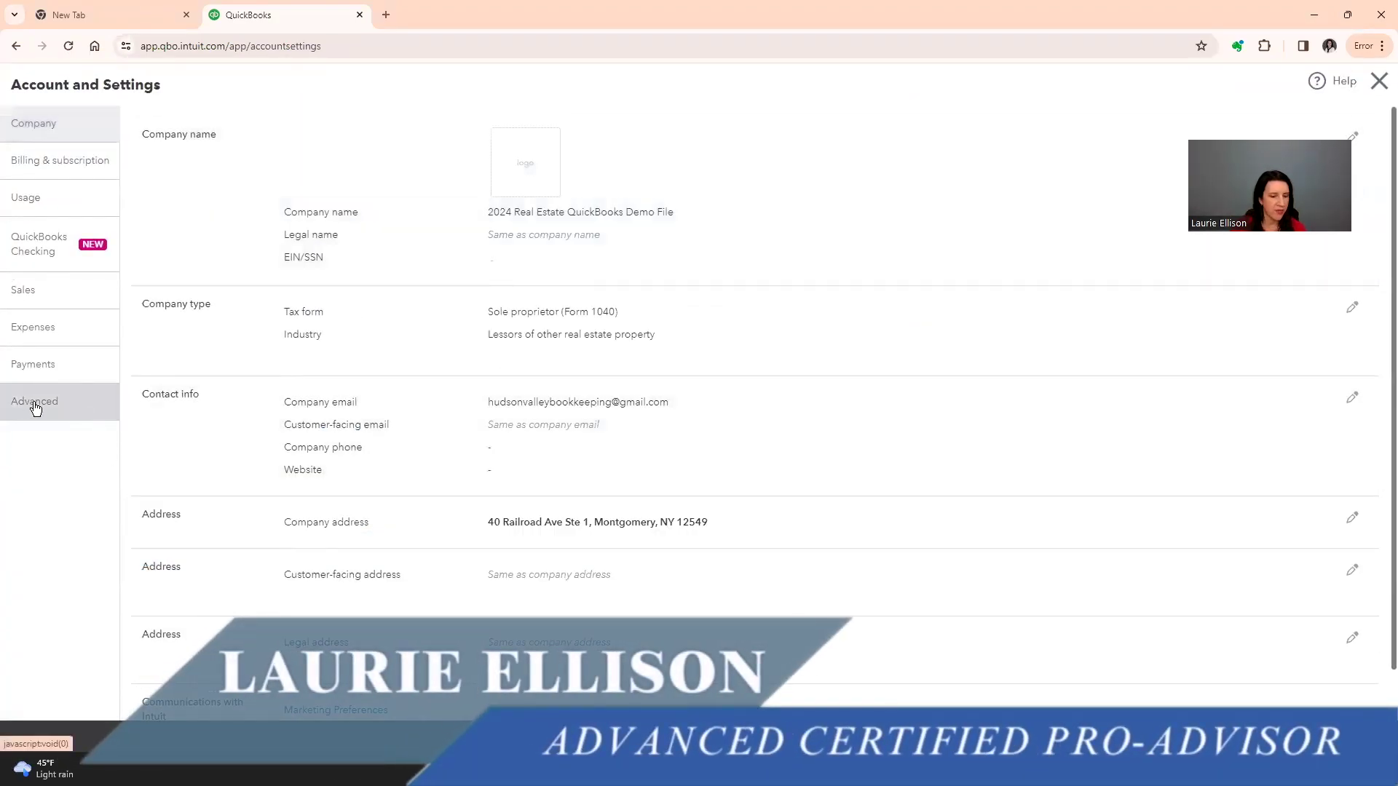
scroll(612, 459, "down", 1)
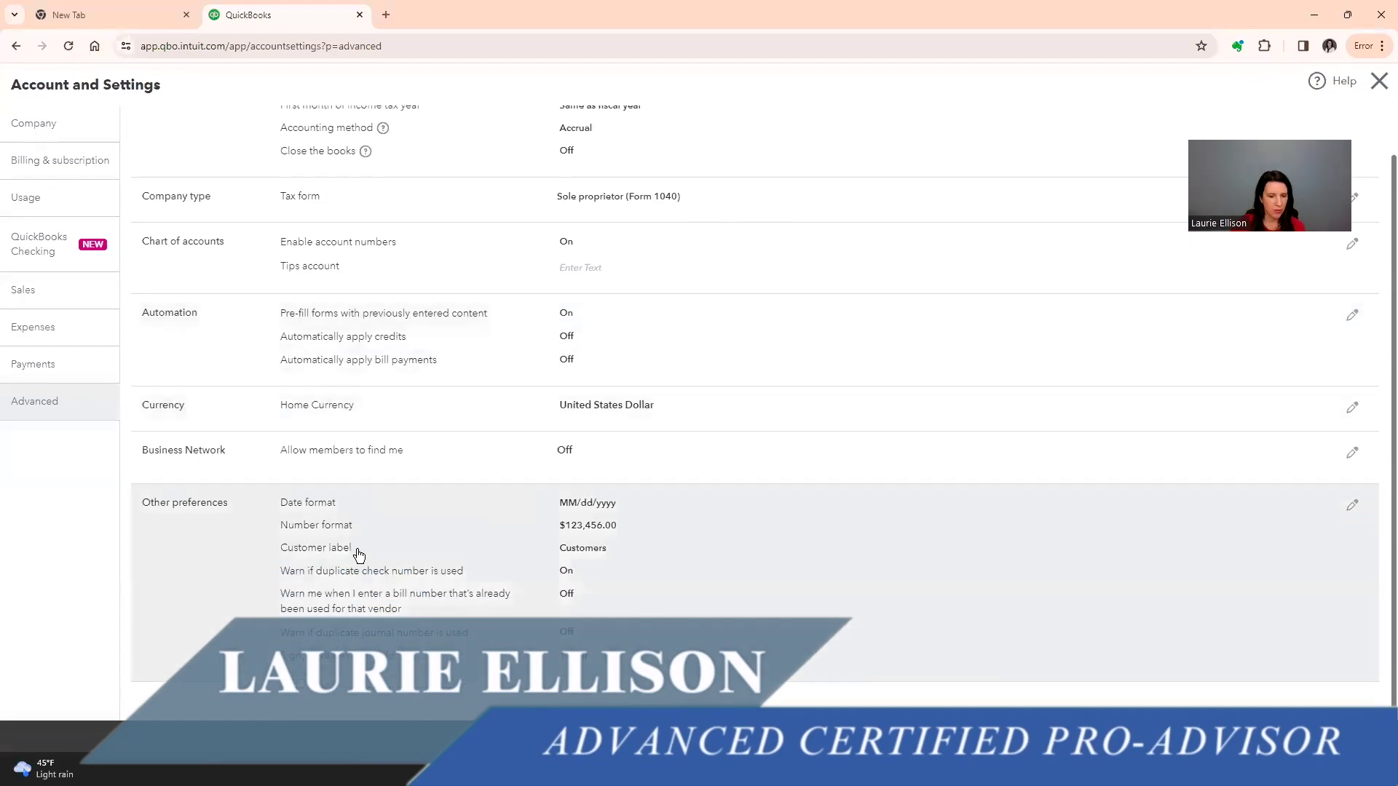
- Change the Customer label under Other preferences to Tenants and save
left_click(1352, 506)
left_click(628, 569)
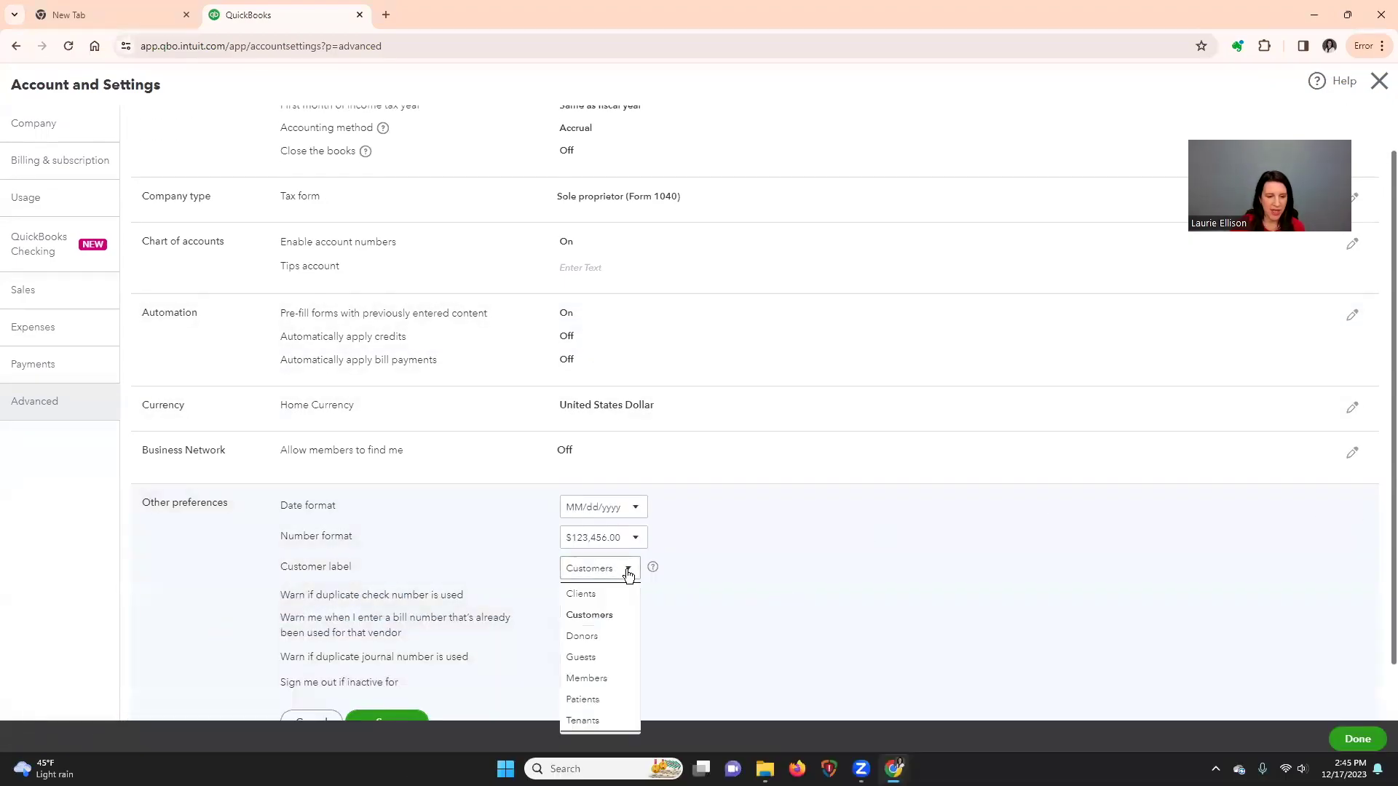
left_click(595, 720)
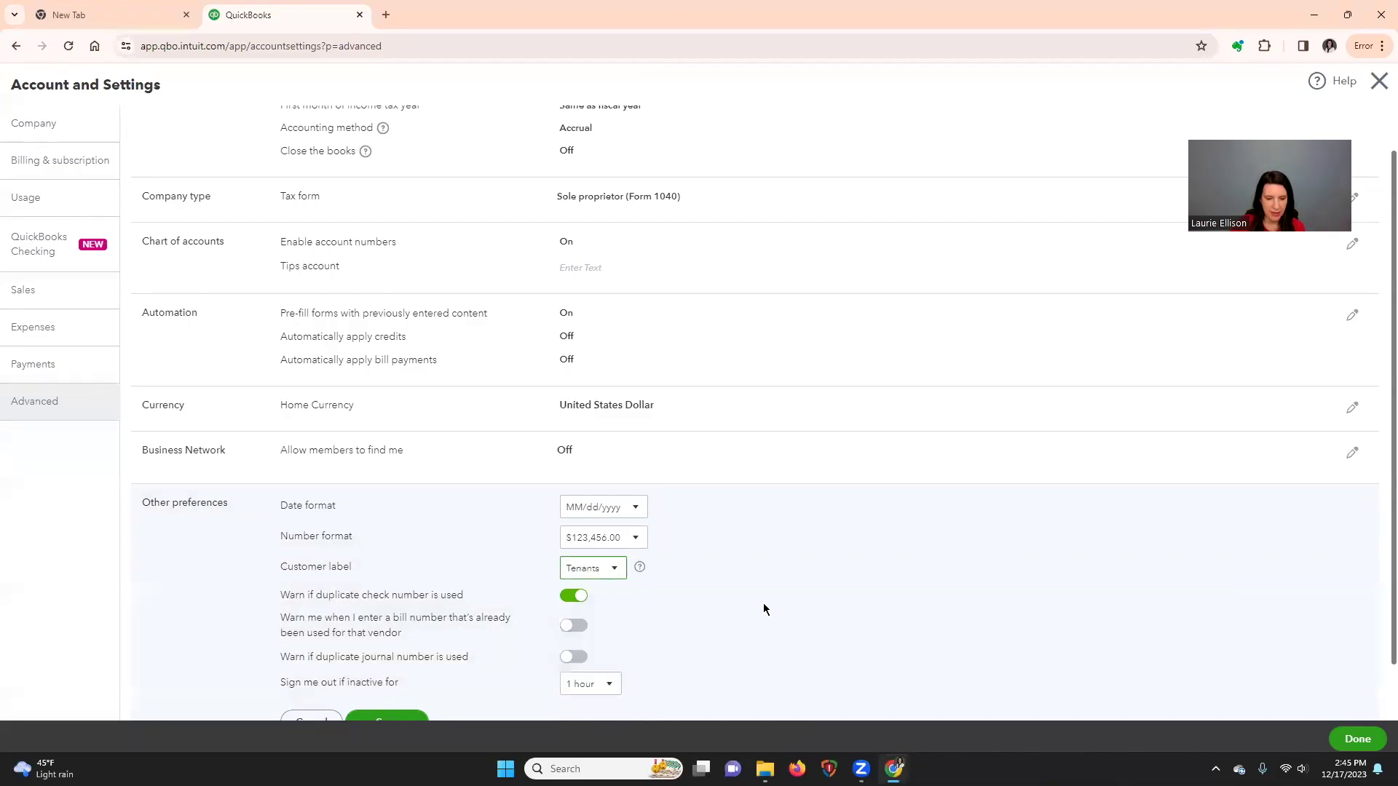
scroll(763, 604, "down", 1)
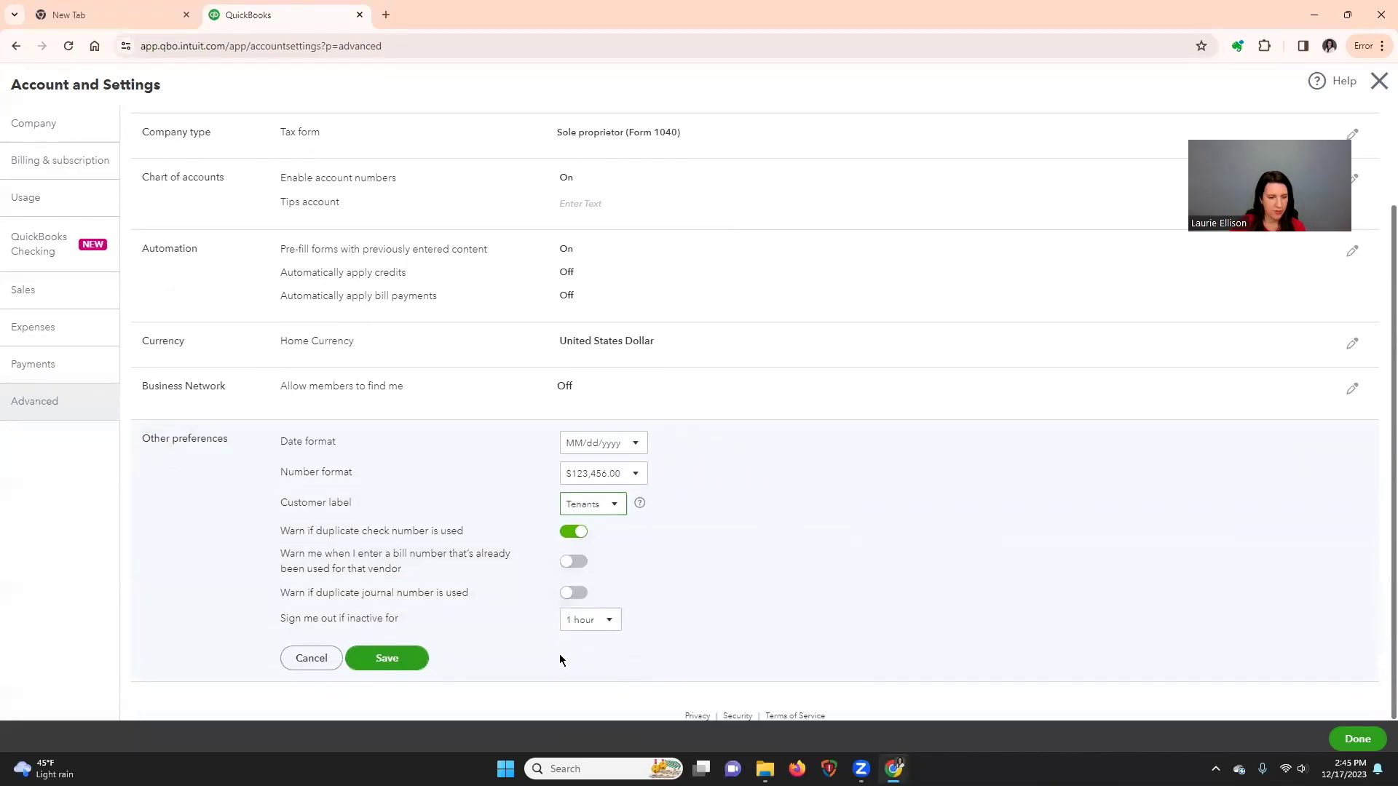
left_click(387, 657)
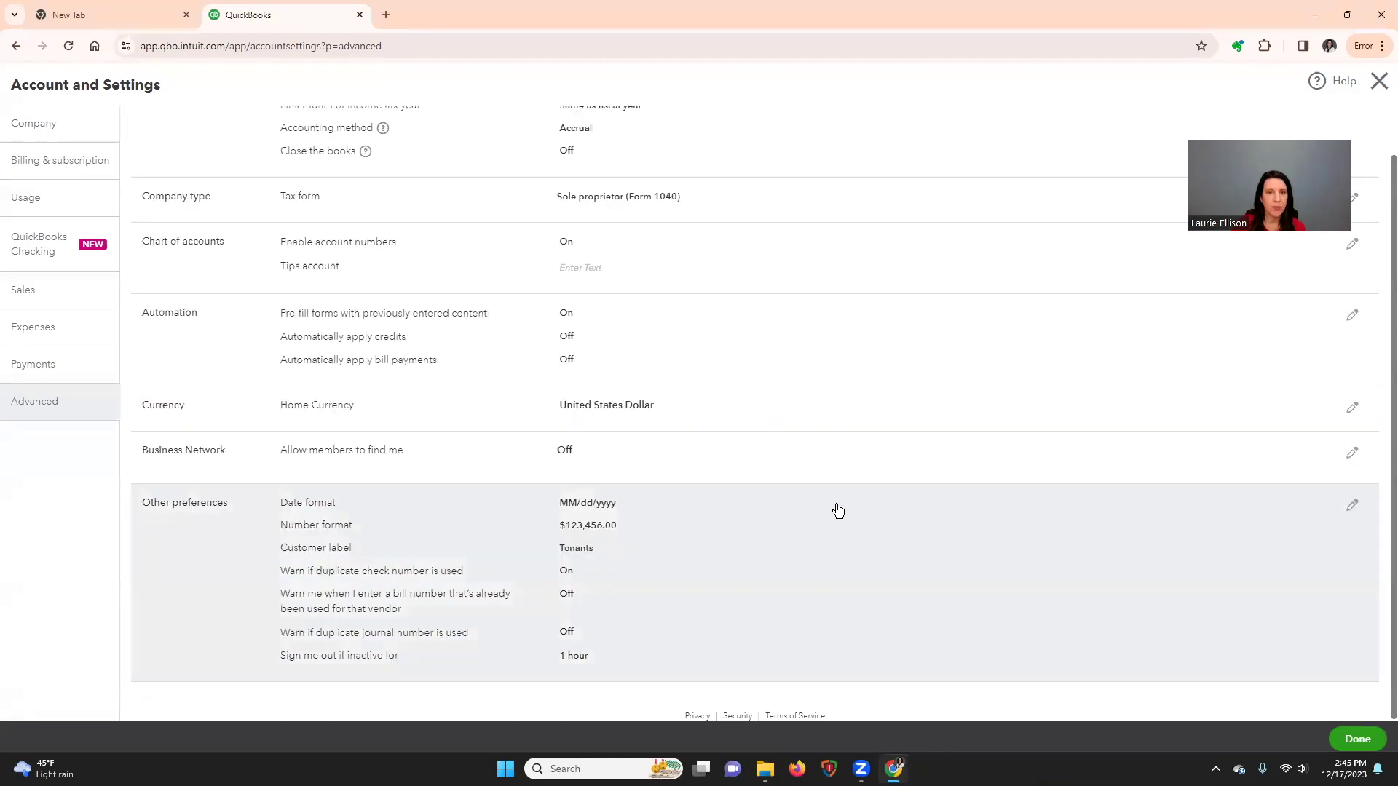
scroll(837, 509, "up", 1)
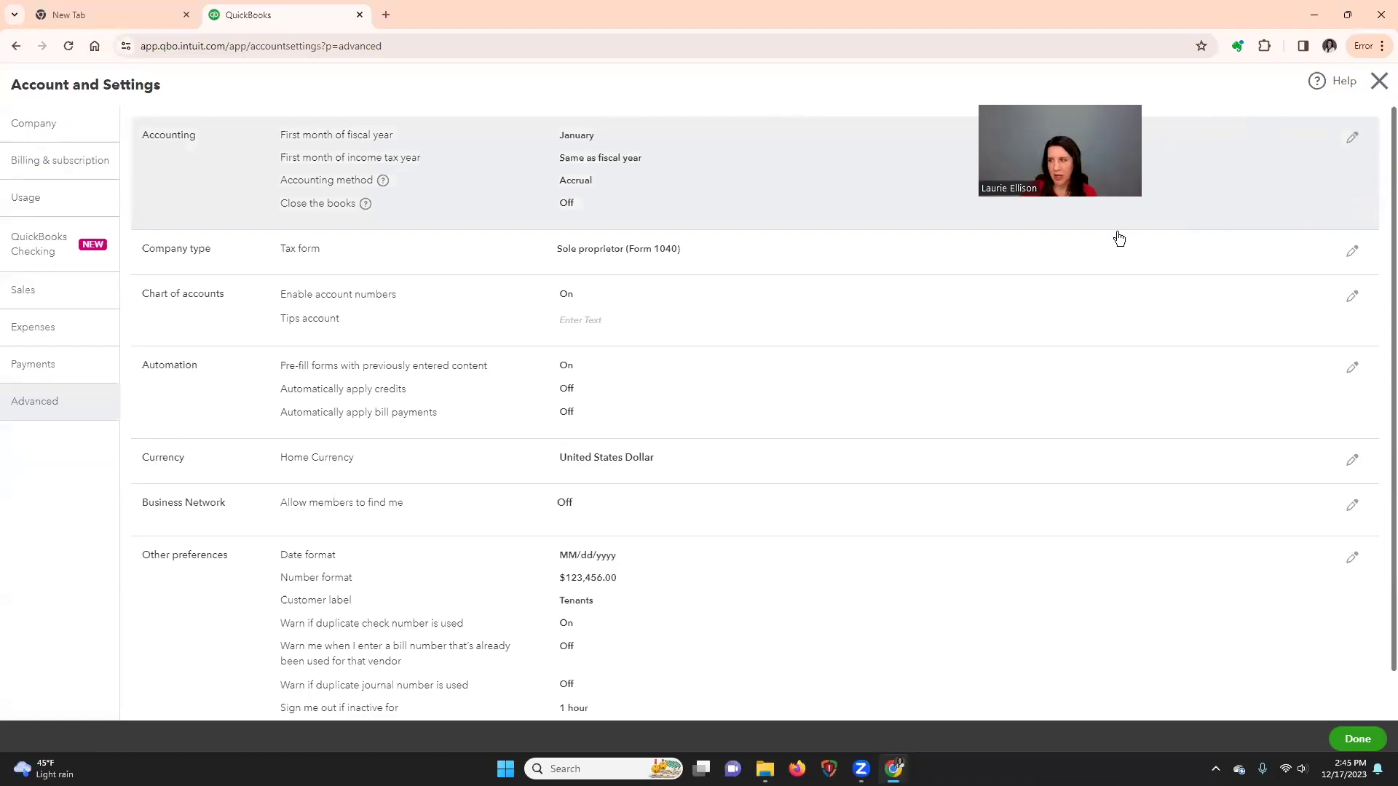
left_click(1352, 138)
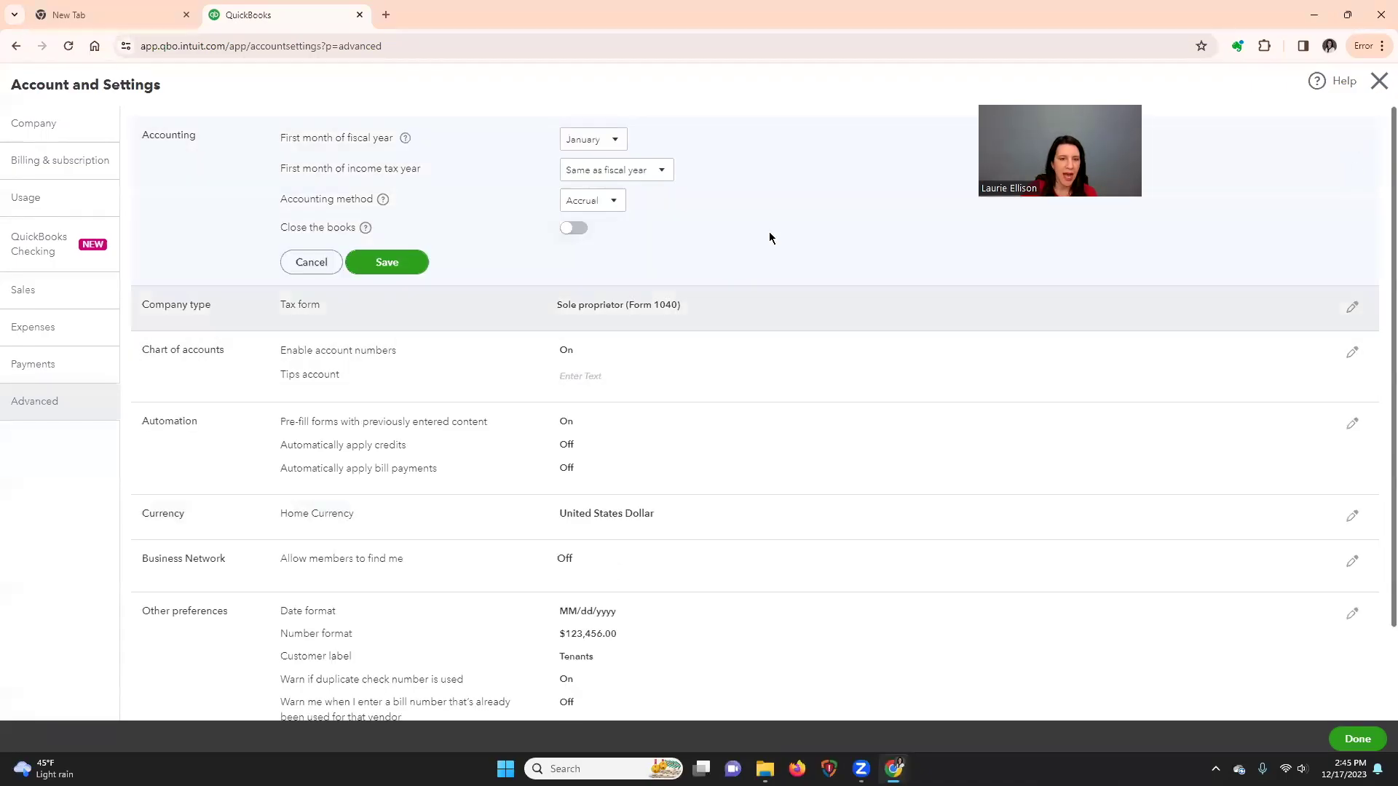
- Switch the accounting method from Accrual to Cash, save, and close the settings
left_click(612, 201)
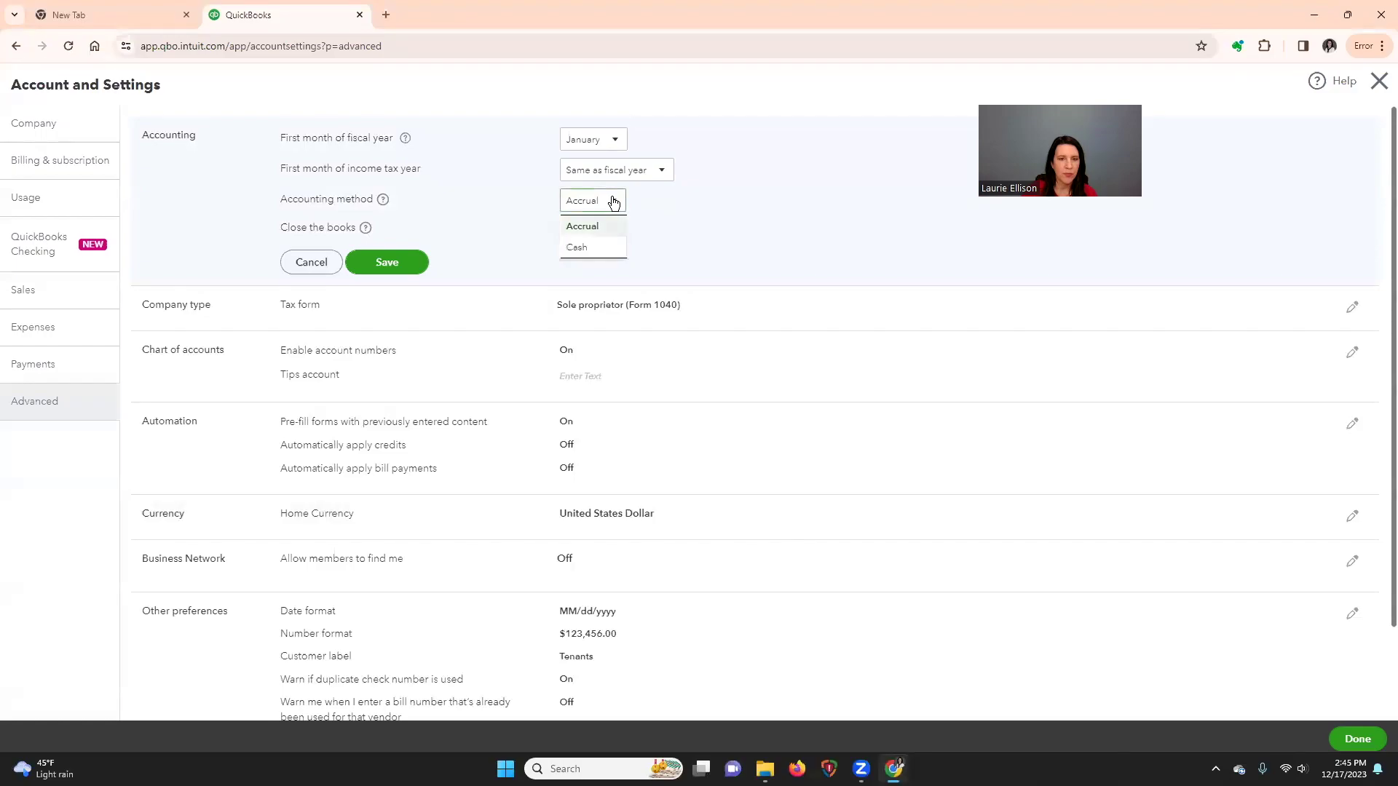
left_click(578, 248)
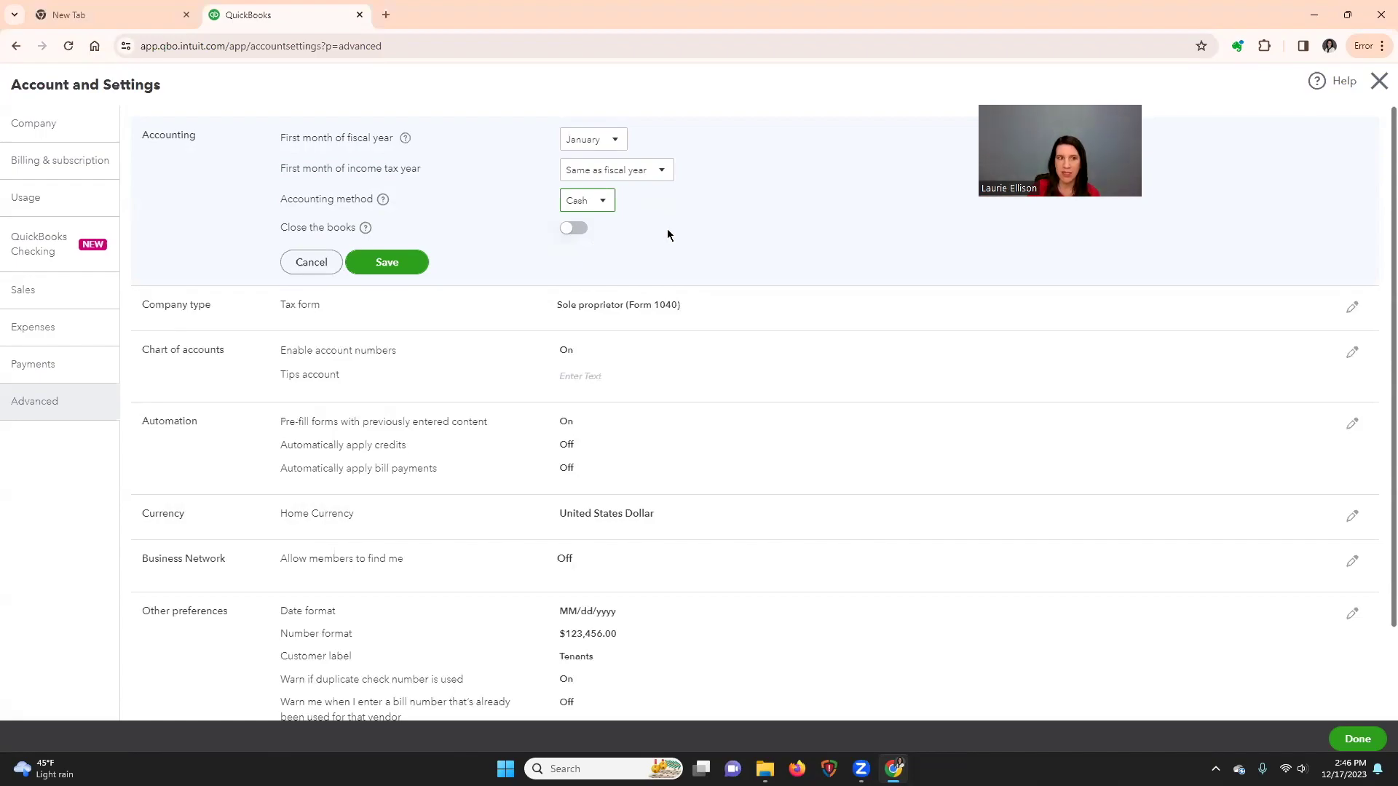
left_click(383, 262)
scroll(706, 241, "down", 1)
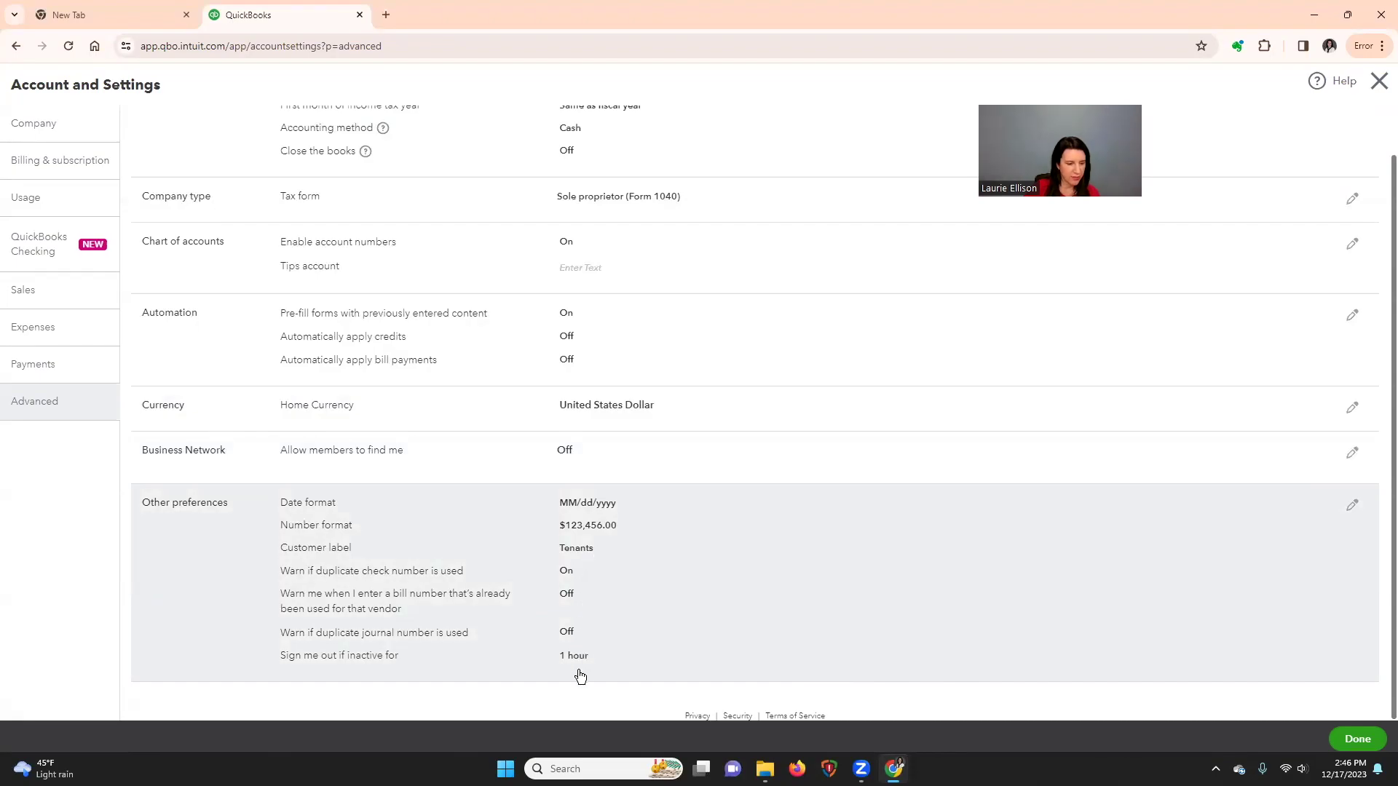
scroll(788, 631, "up", 1)
scroll(790, 628, "down", 1)
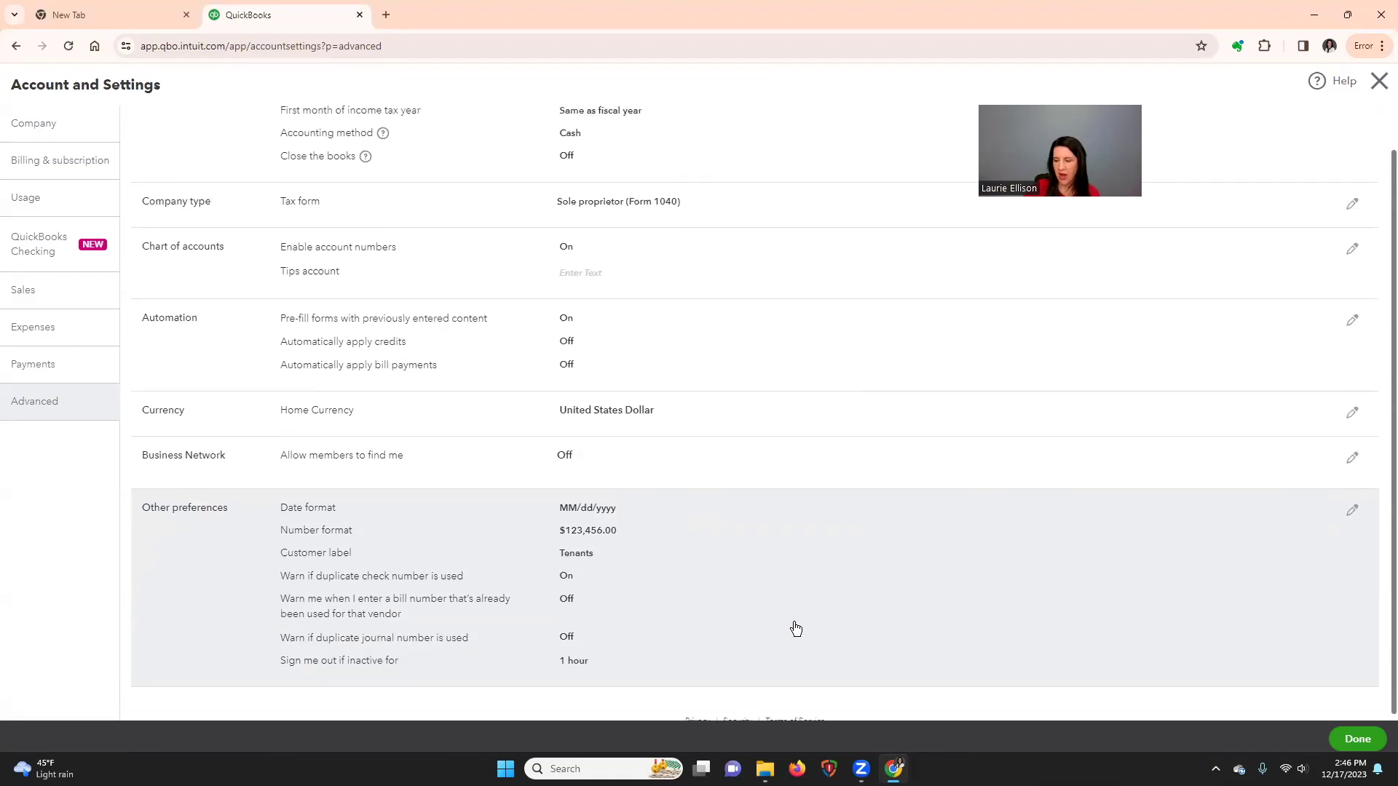
left_click(1383, 746)
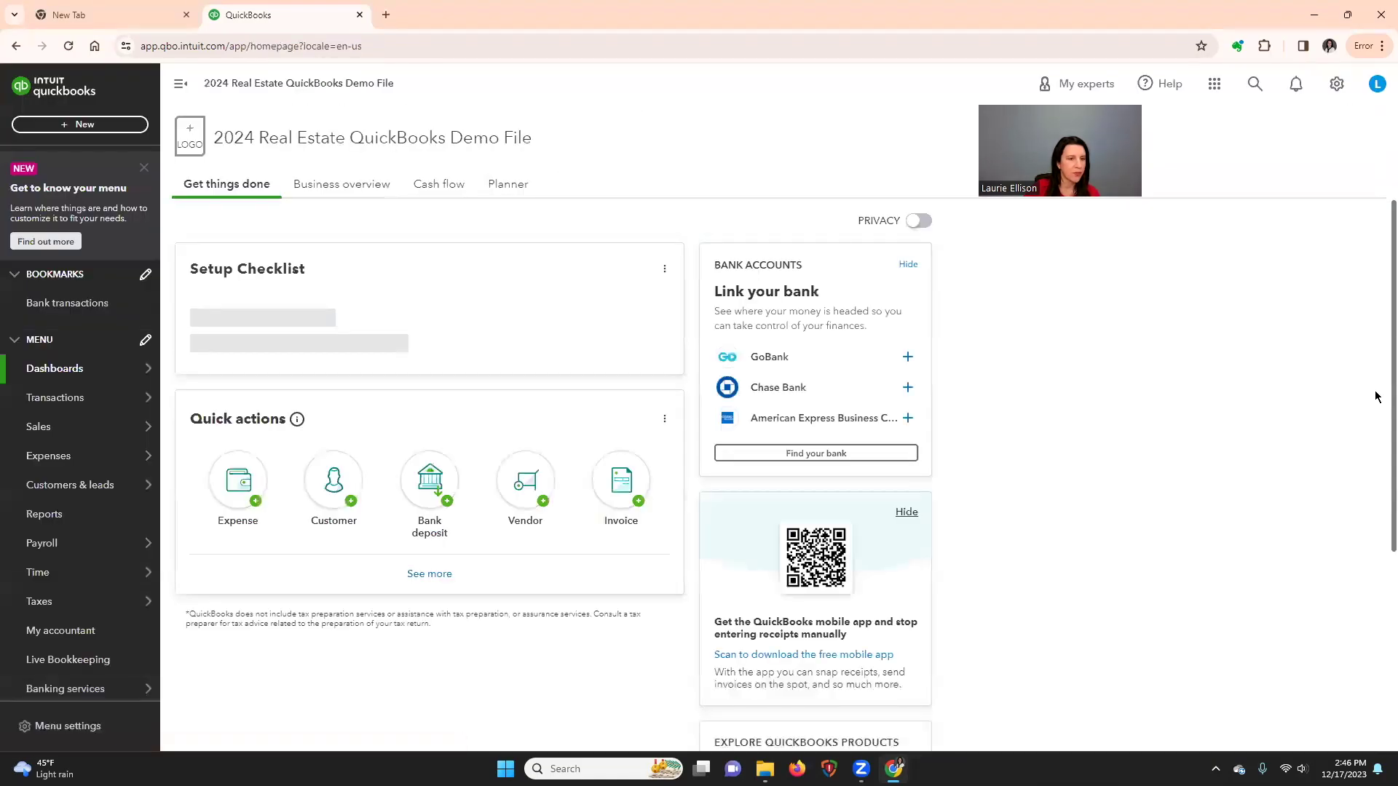
- Set Sales form content's preferred invoice terms to Due on receipt, delivery method None, and save
left_click(1336, 83)
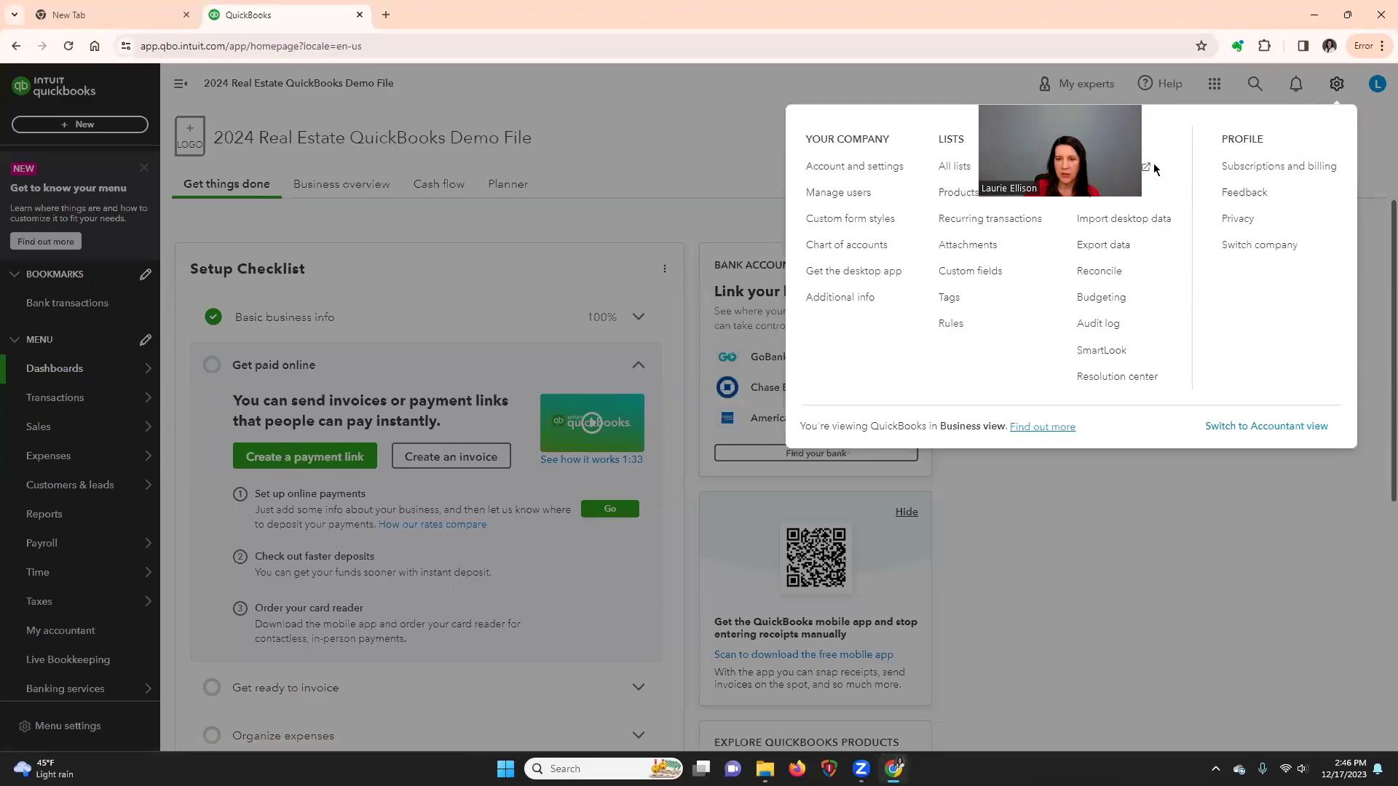
left_click(855, 168)
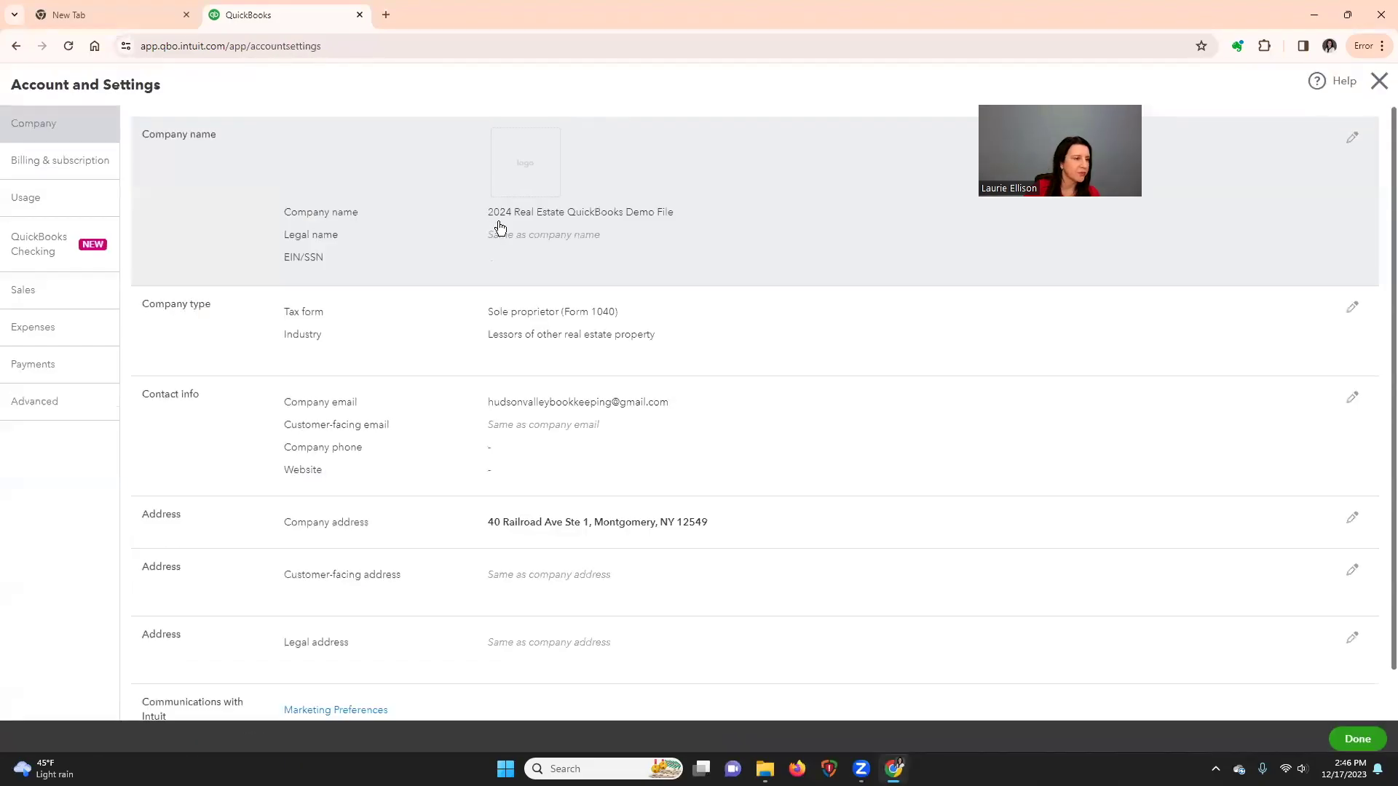
left_click(52, 293)
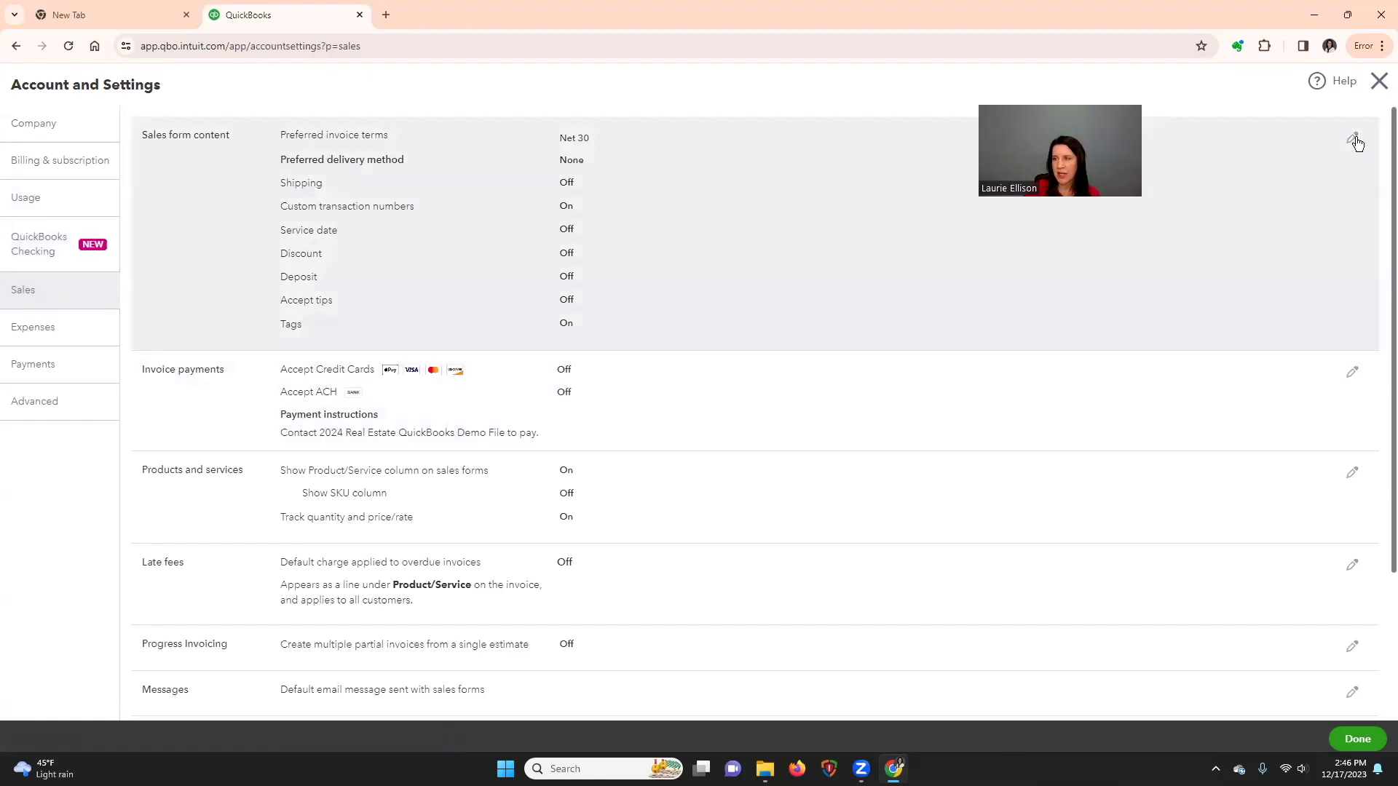
left_click(1352, 138)
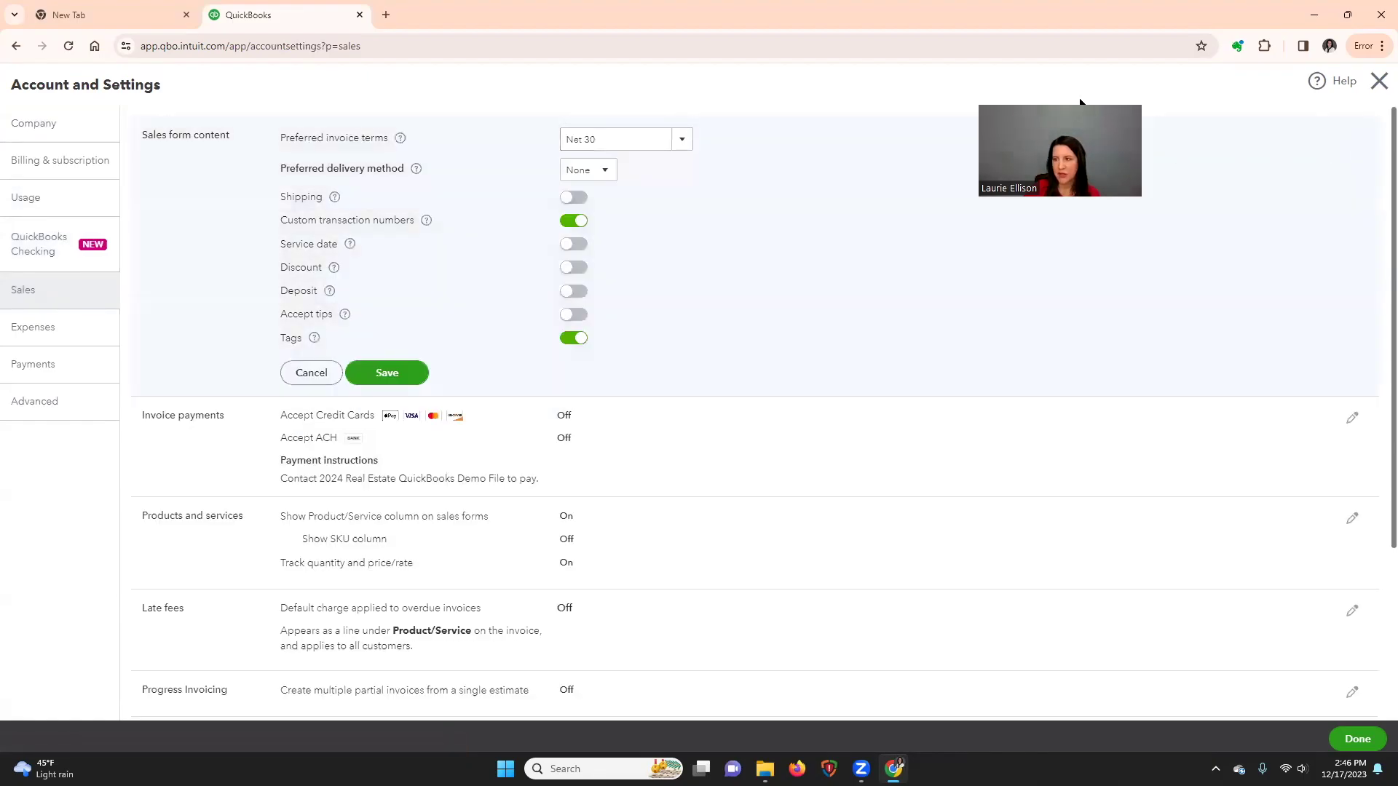
left_click(683, 144)
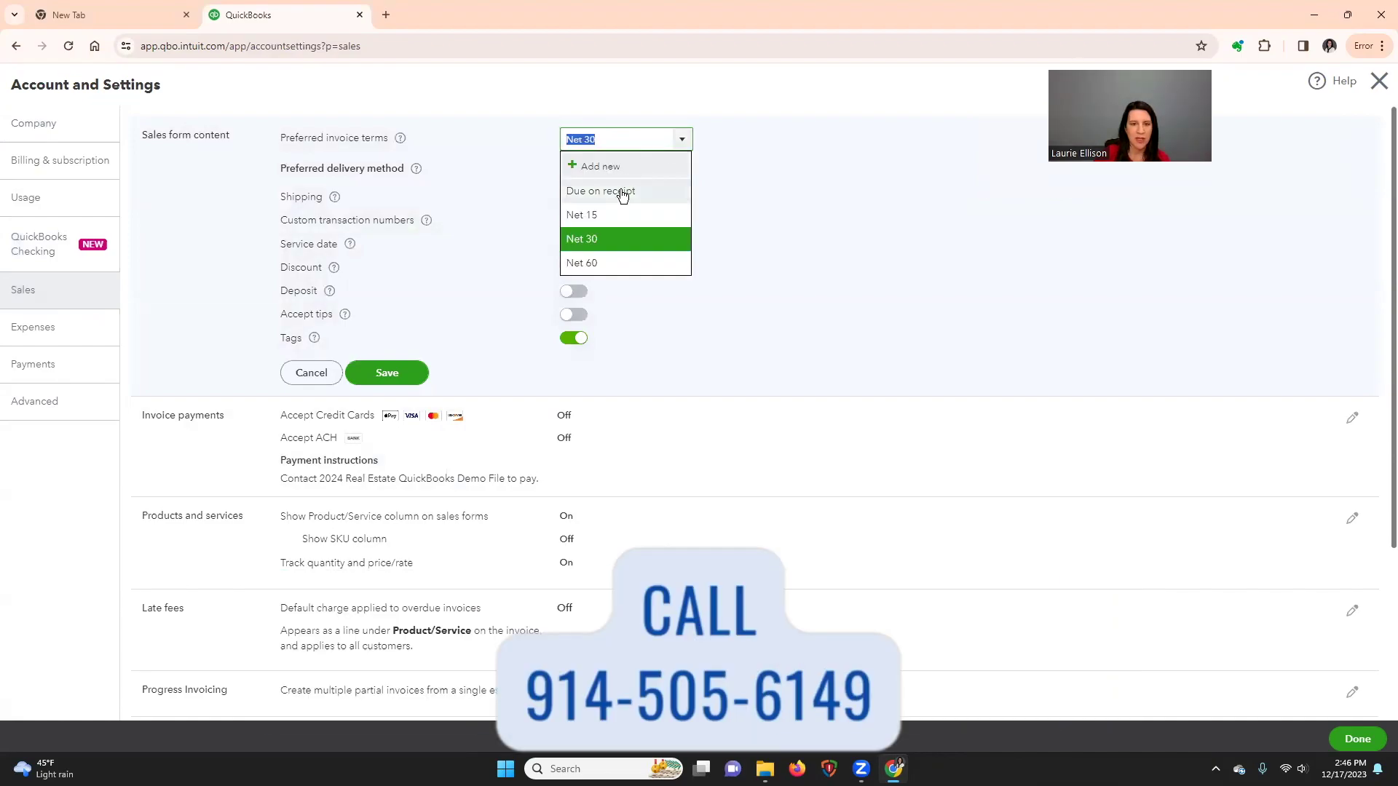
left_click(651, 189)
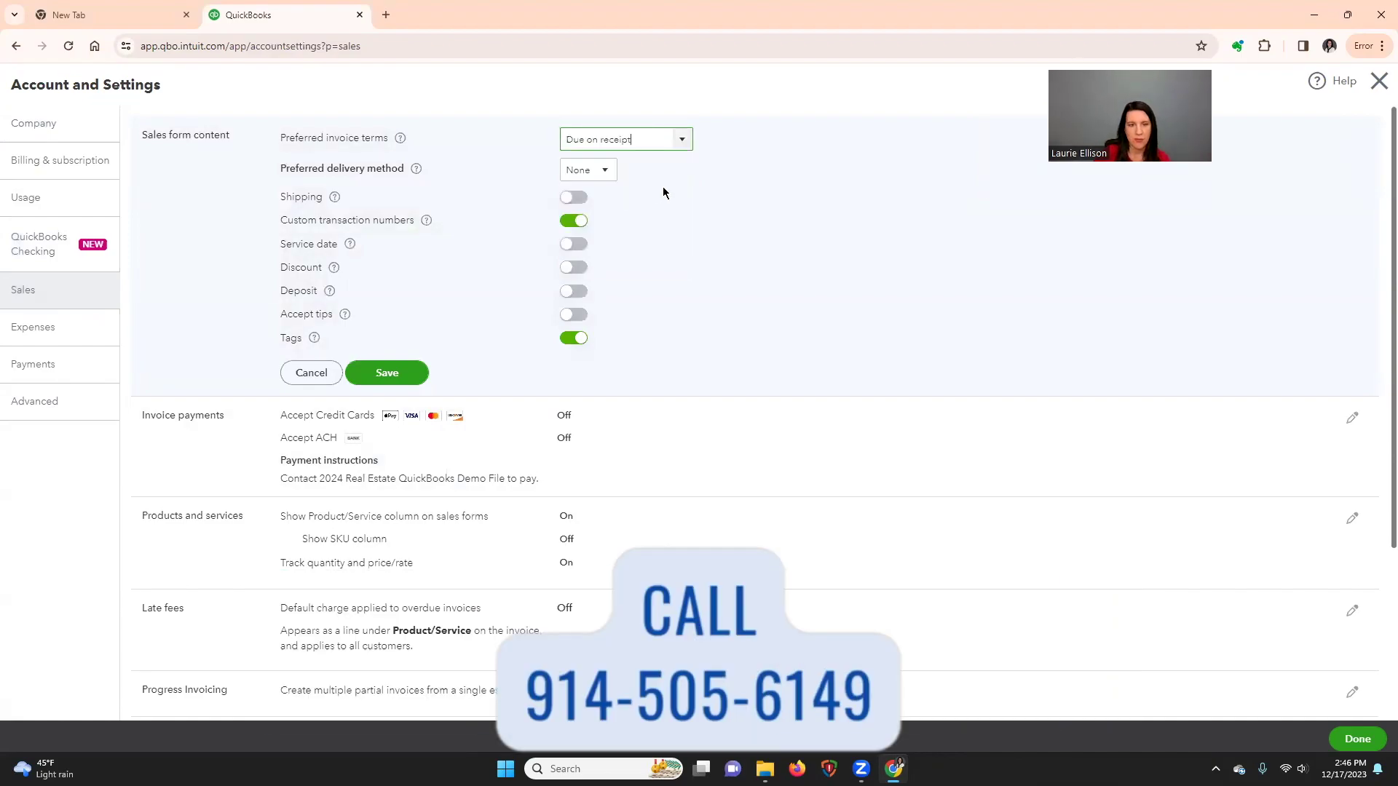
left_click(604, 172)
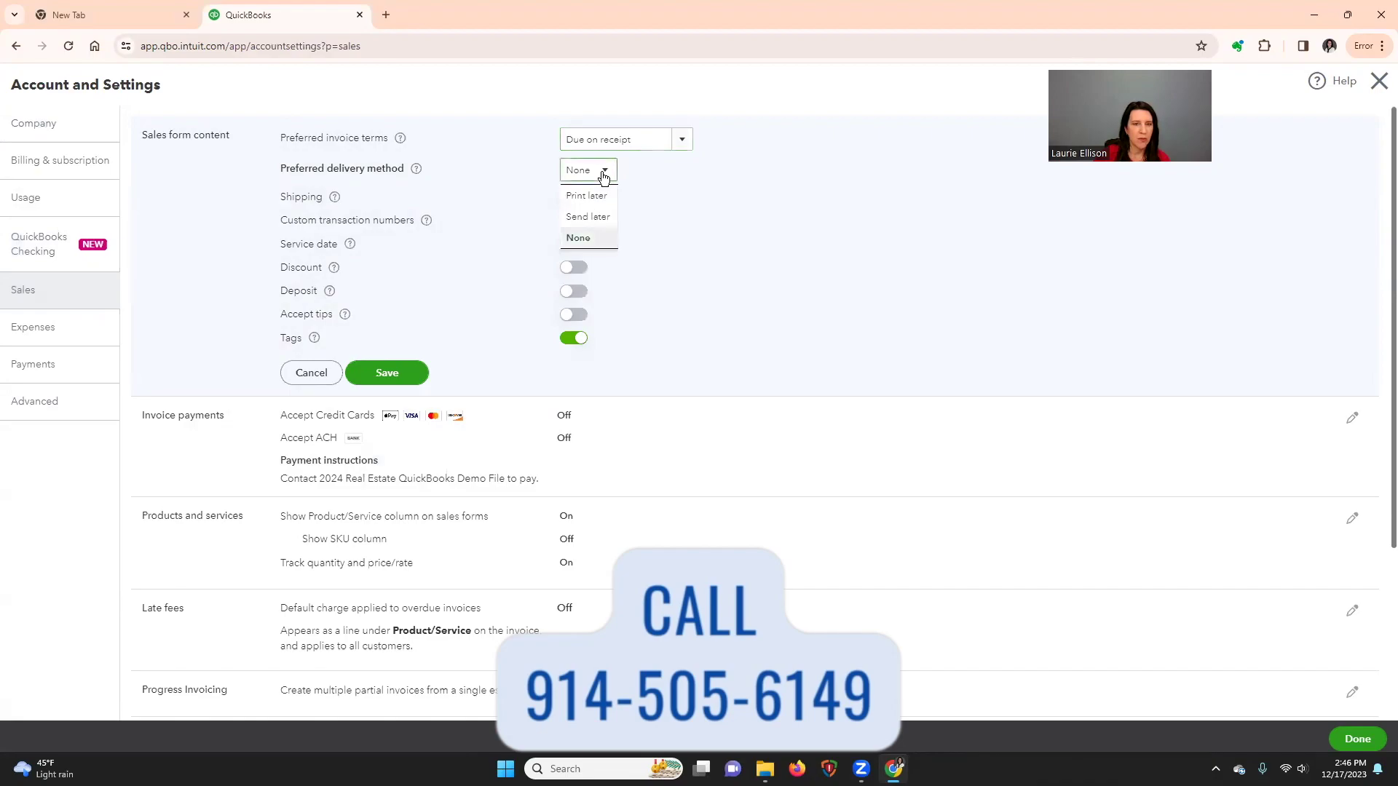
left_click(681, 177)
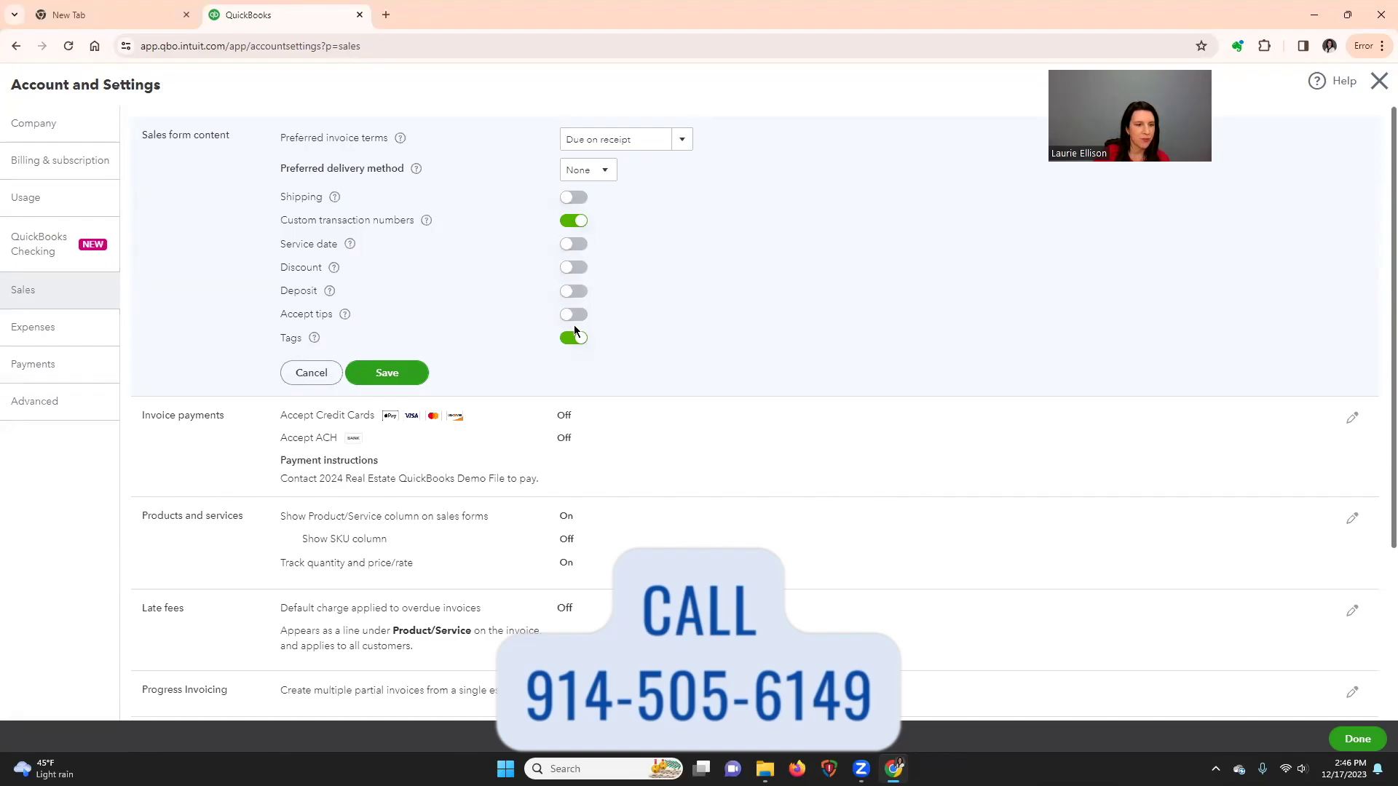
left_click(399, 373)
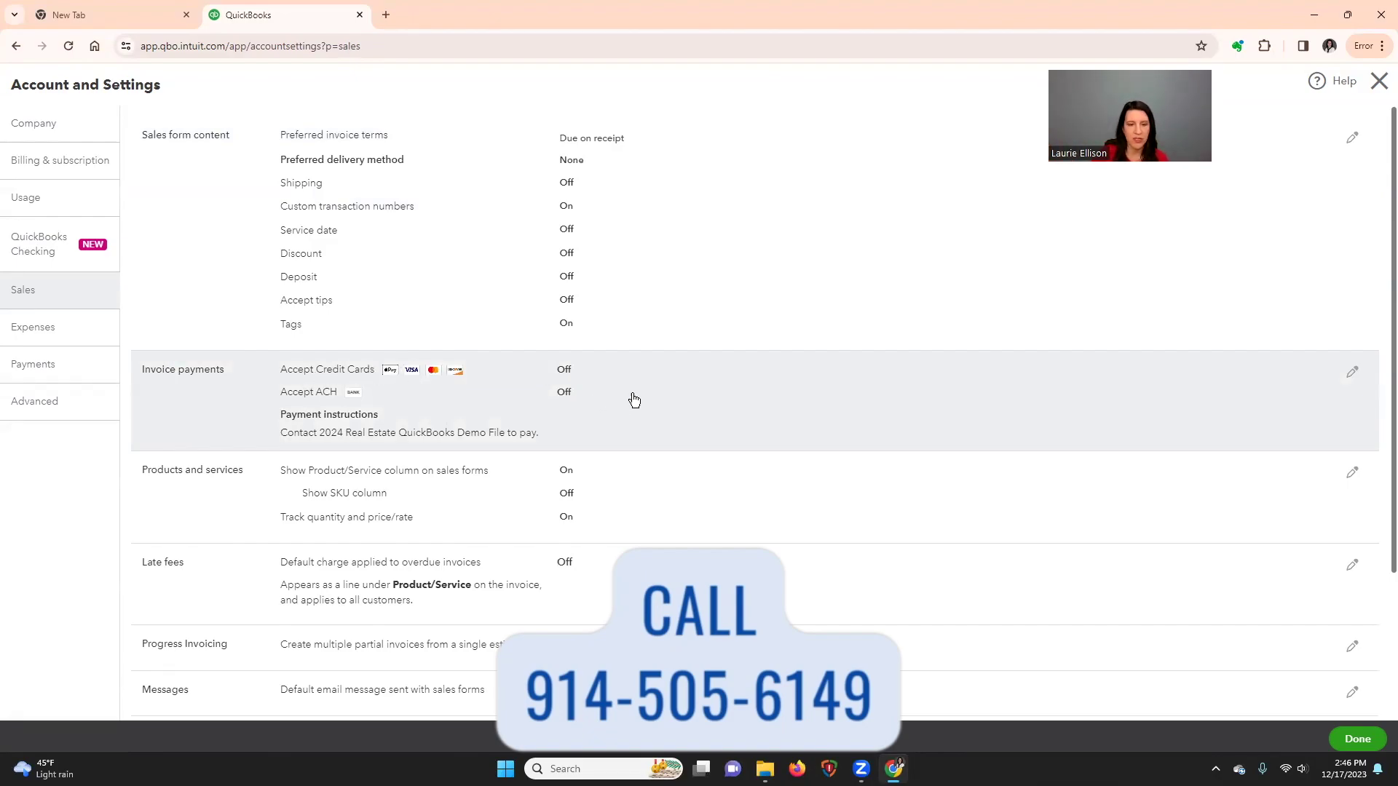
- Review the Late fees and default email message settings in the Sales section
scroll(638, 403, "down", 1)
scroll(638, 402, "down", 1)
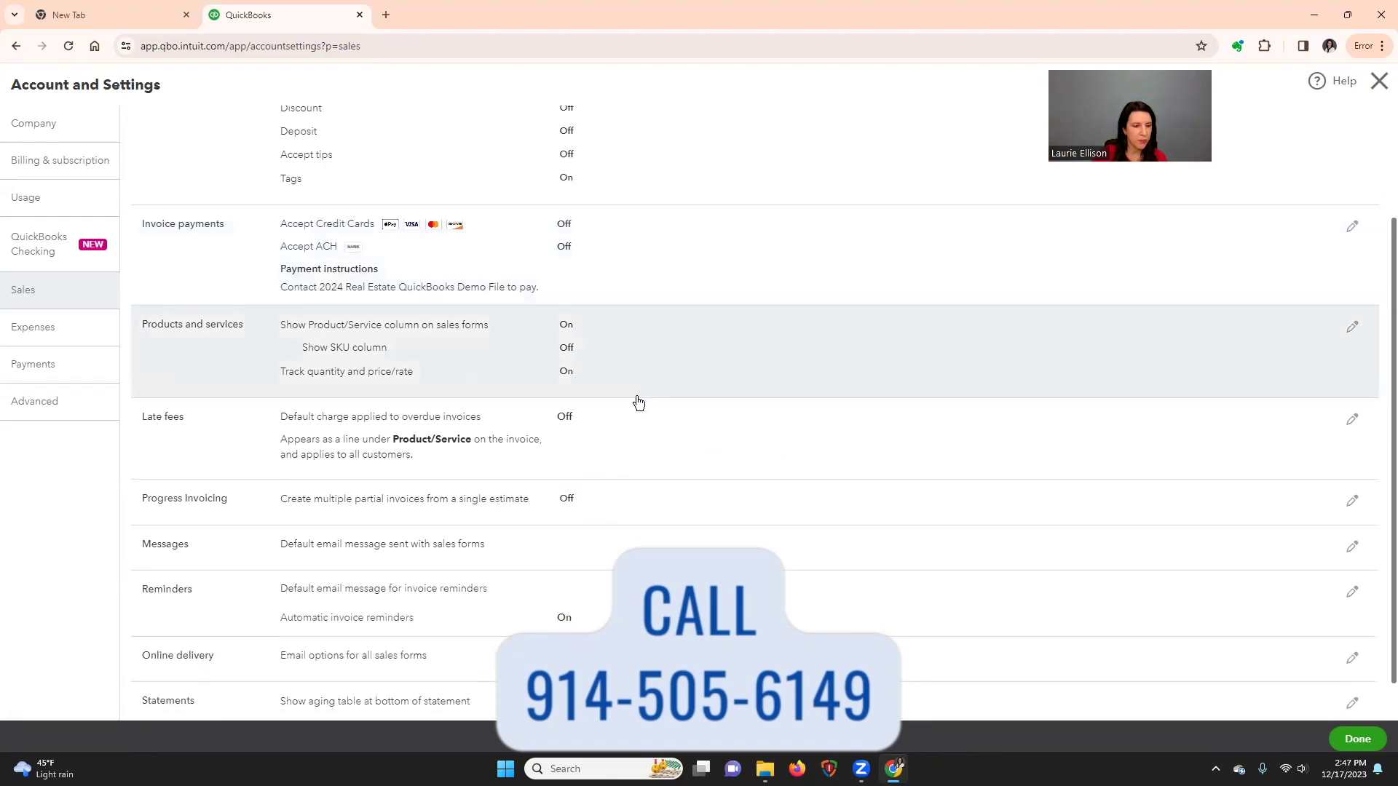
scroll(638, 403, "down", 1)
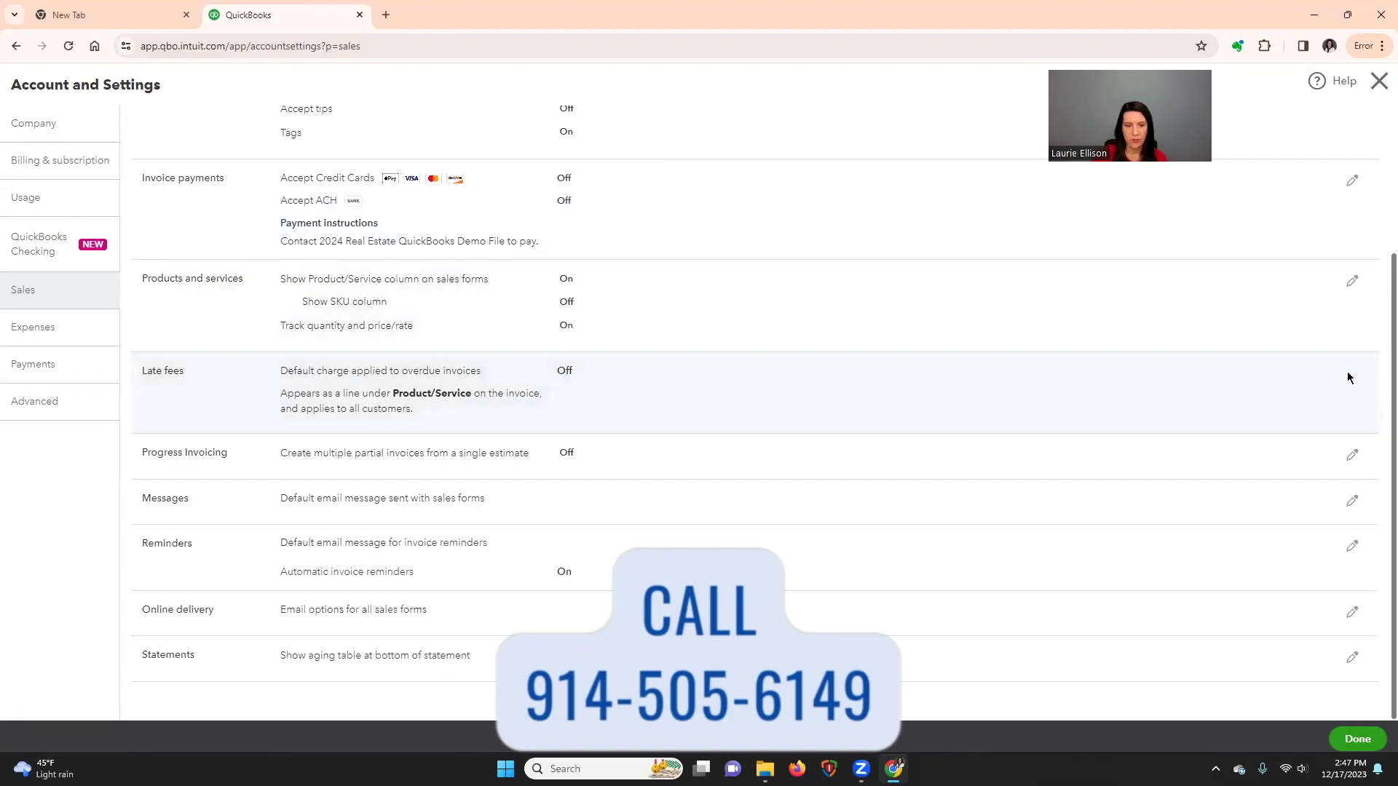
left_click(555, 379)
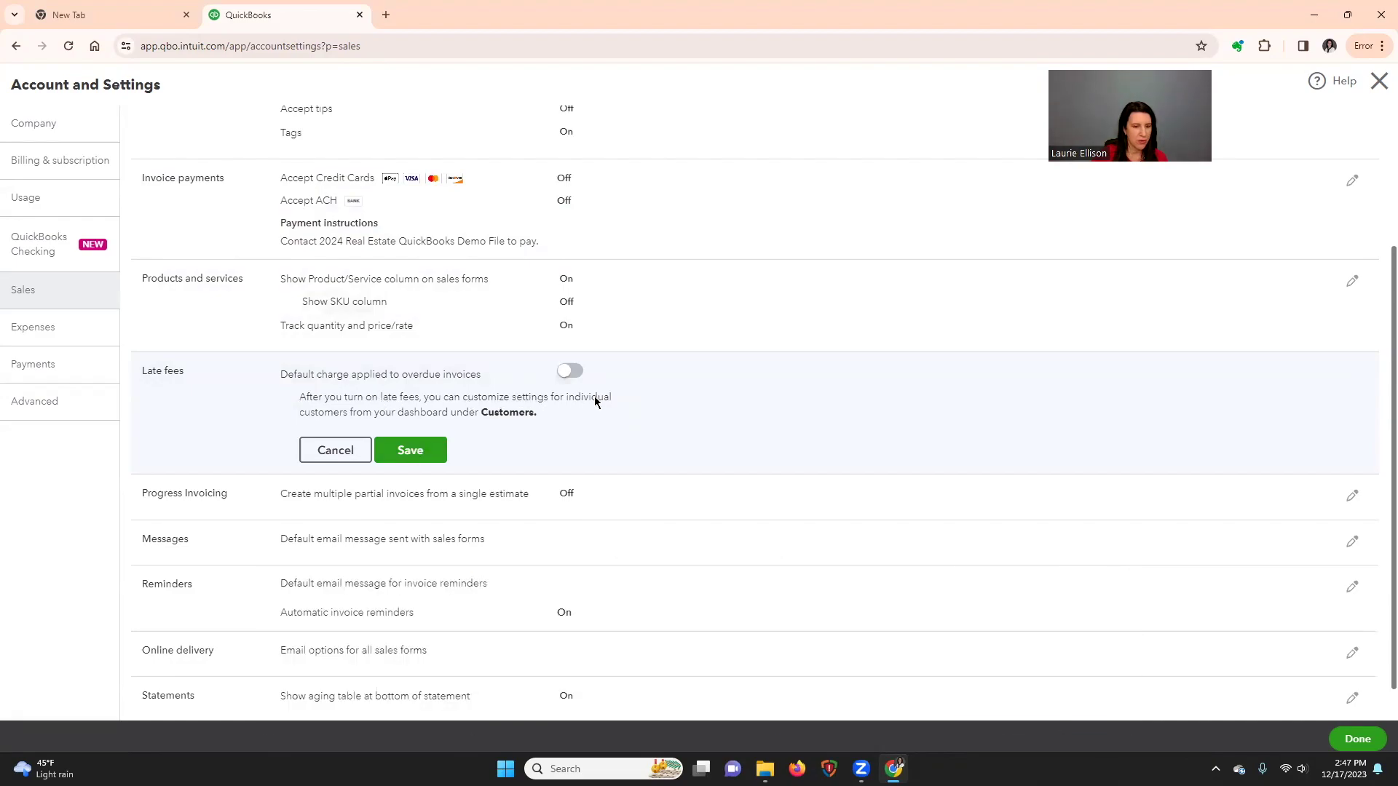
scroll(561, 408, "down", 1)
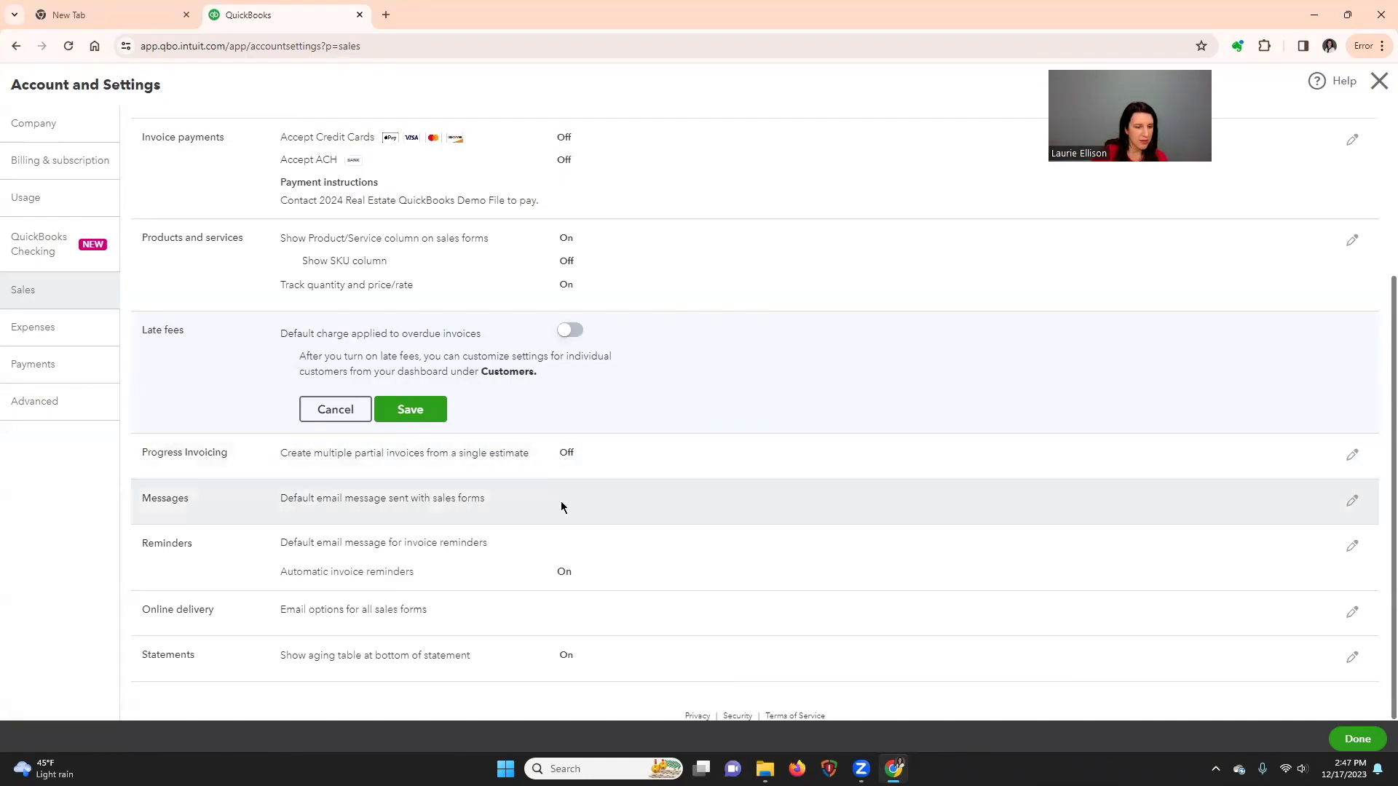
left_click(560, 501)
scroll(582, 510, "down", 2)
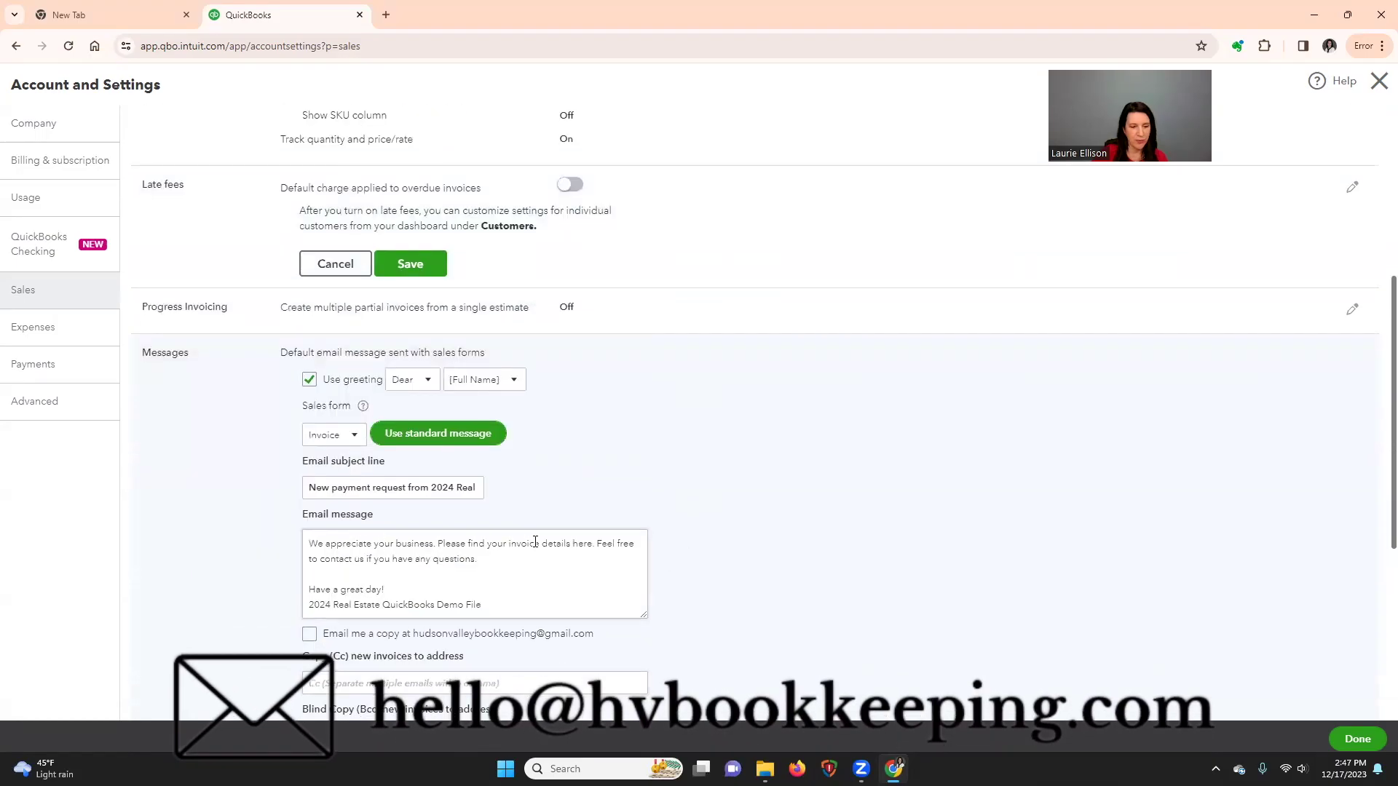
scroll(573, 565, "down", 1)
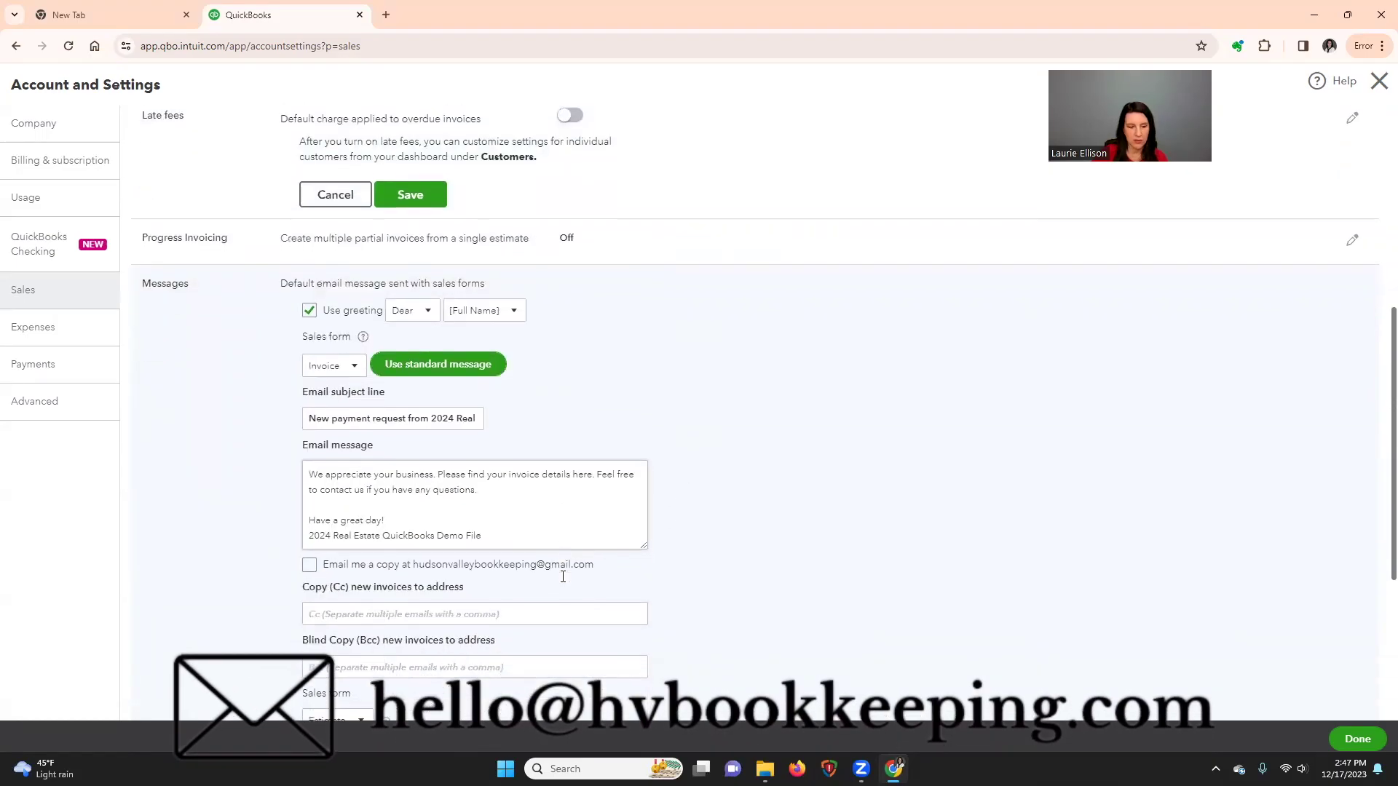
scroll(845, 517, "down", 2)
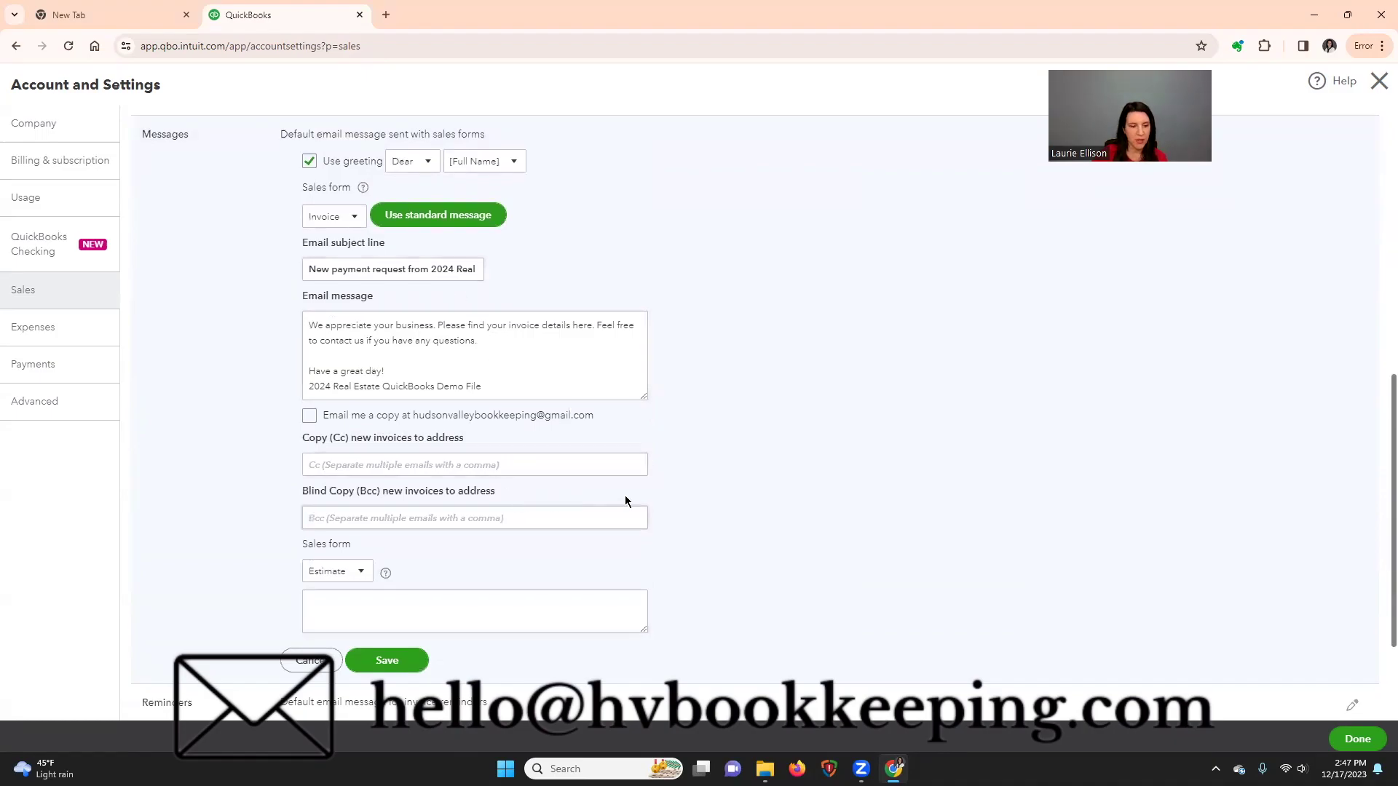
scroll(766, 501, "down", 2)
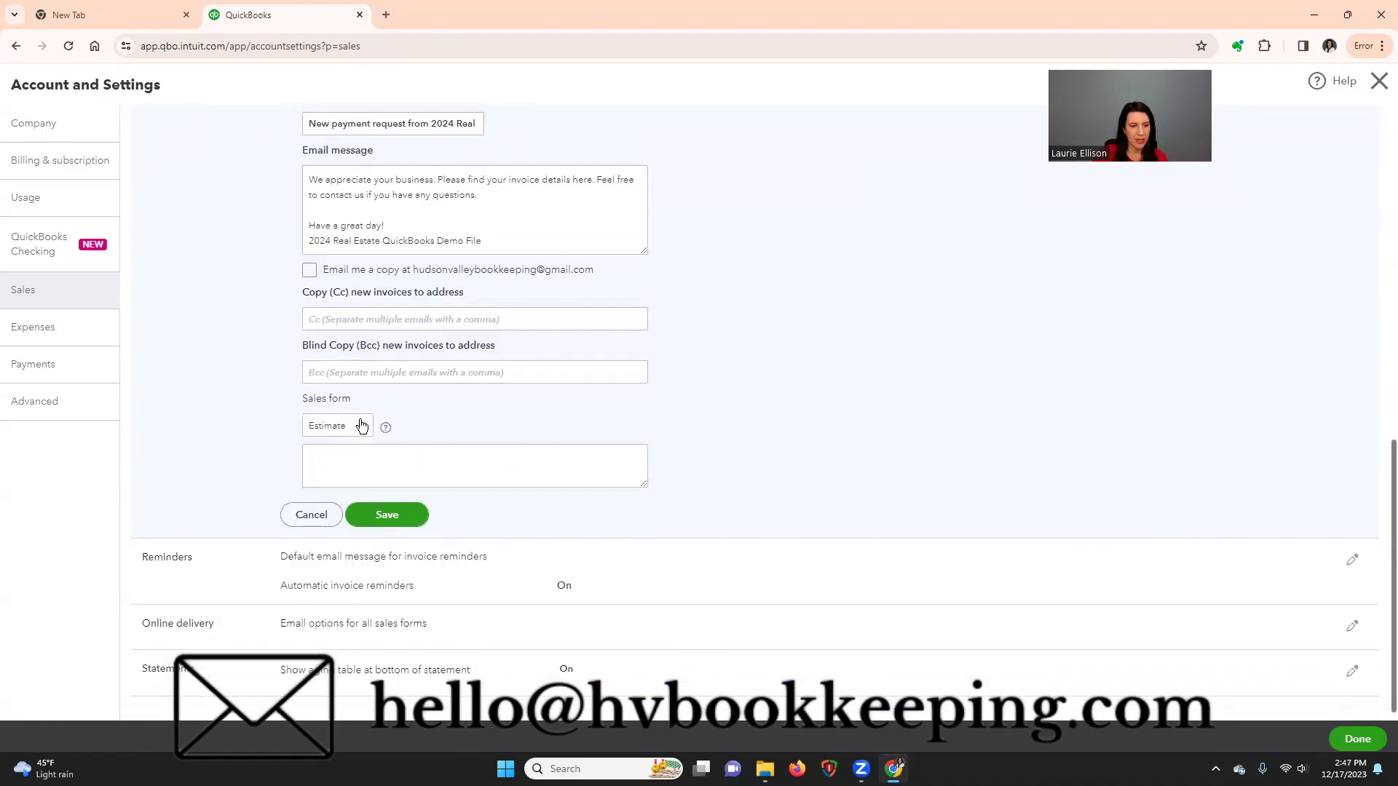
scroll(745, 400, "down", 1)
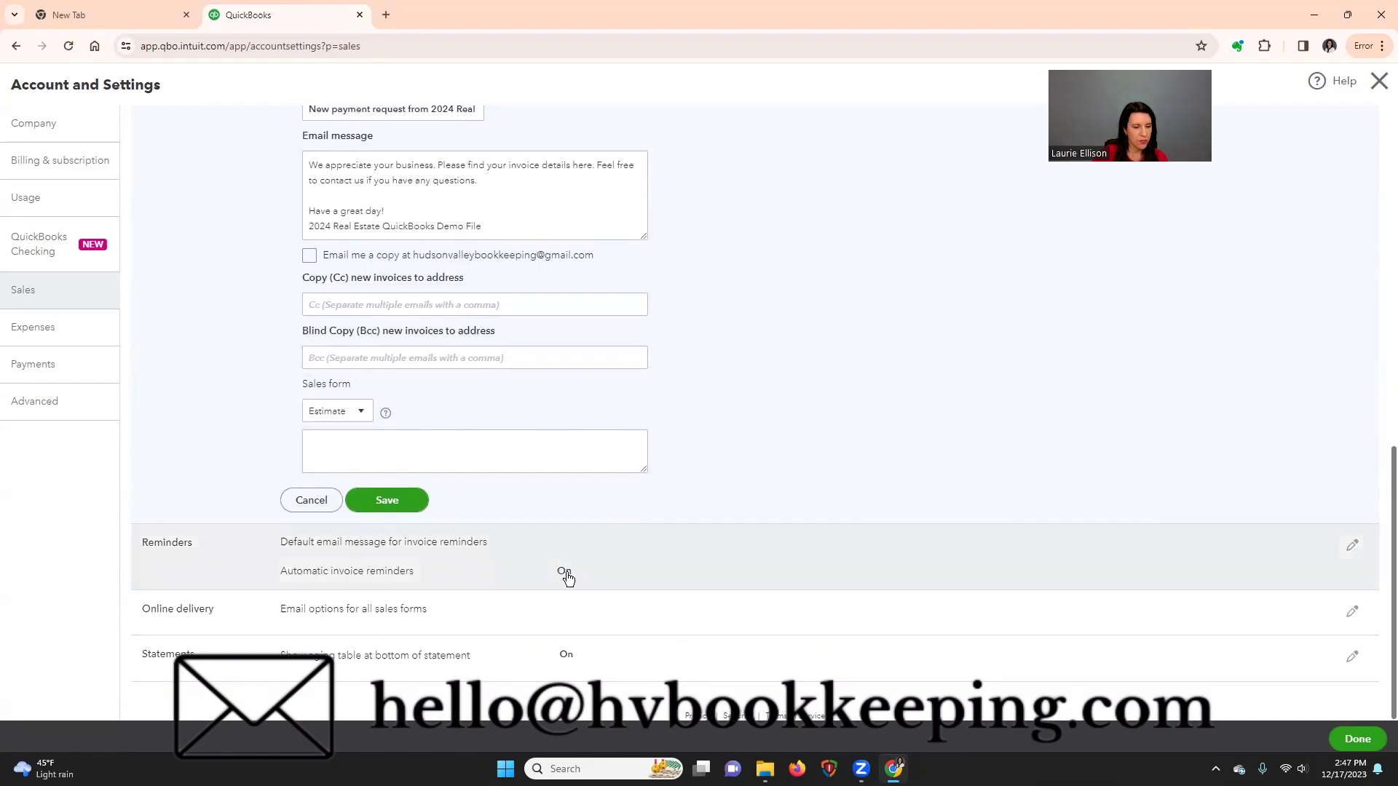
- Switch off Automatic invoice reminders, save, and close Account and Settings
left_click(1351, 546)
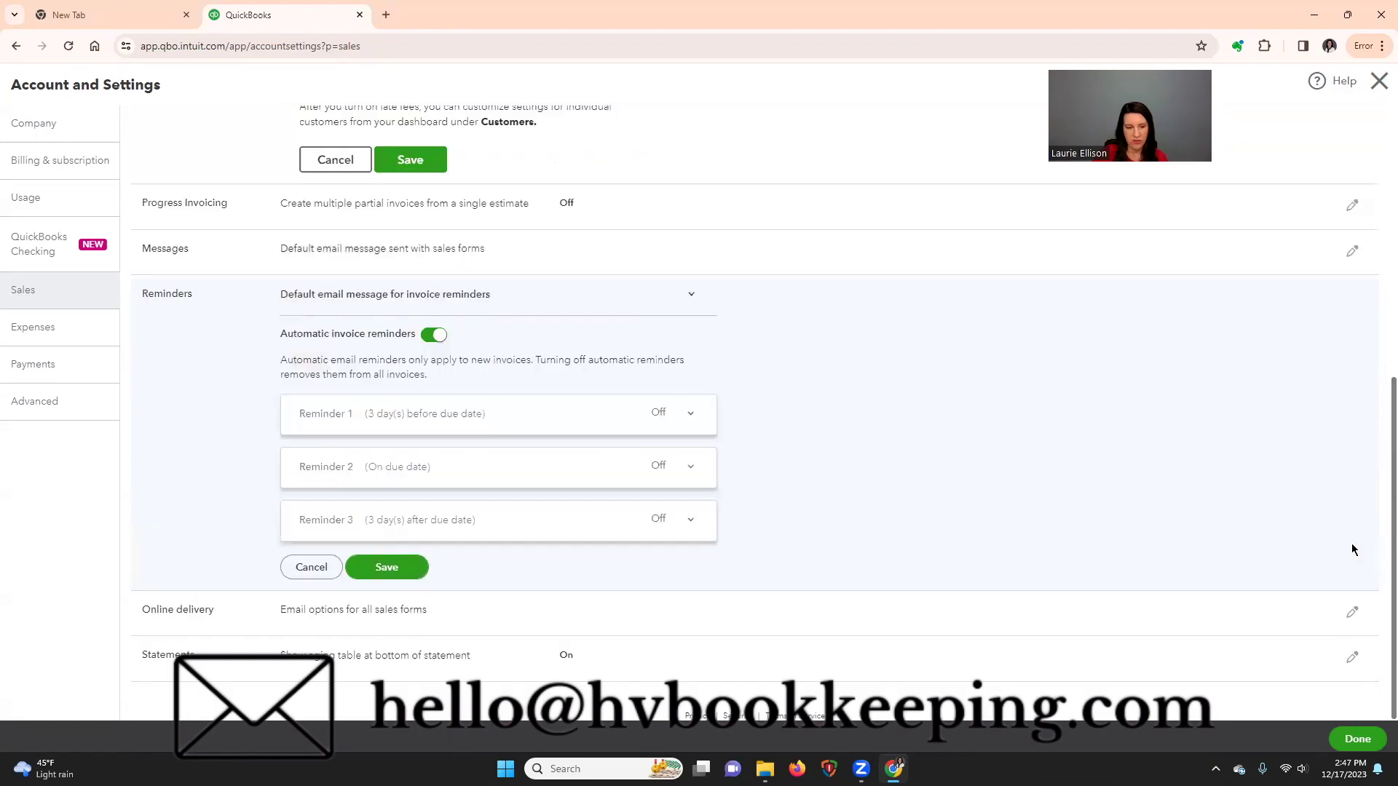
left_click(436, 335)
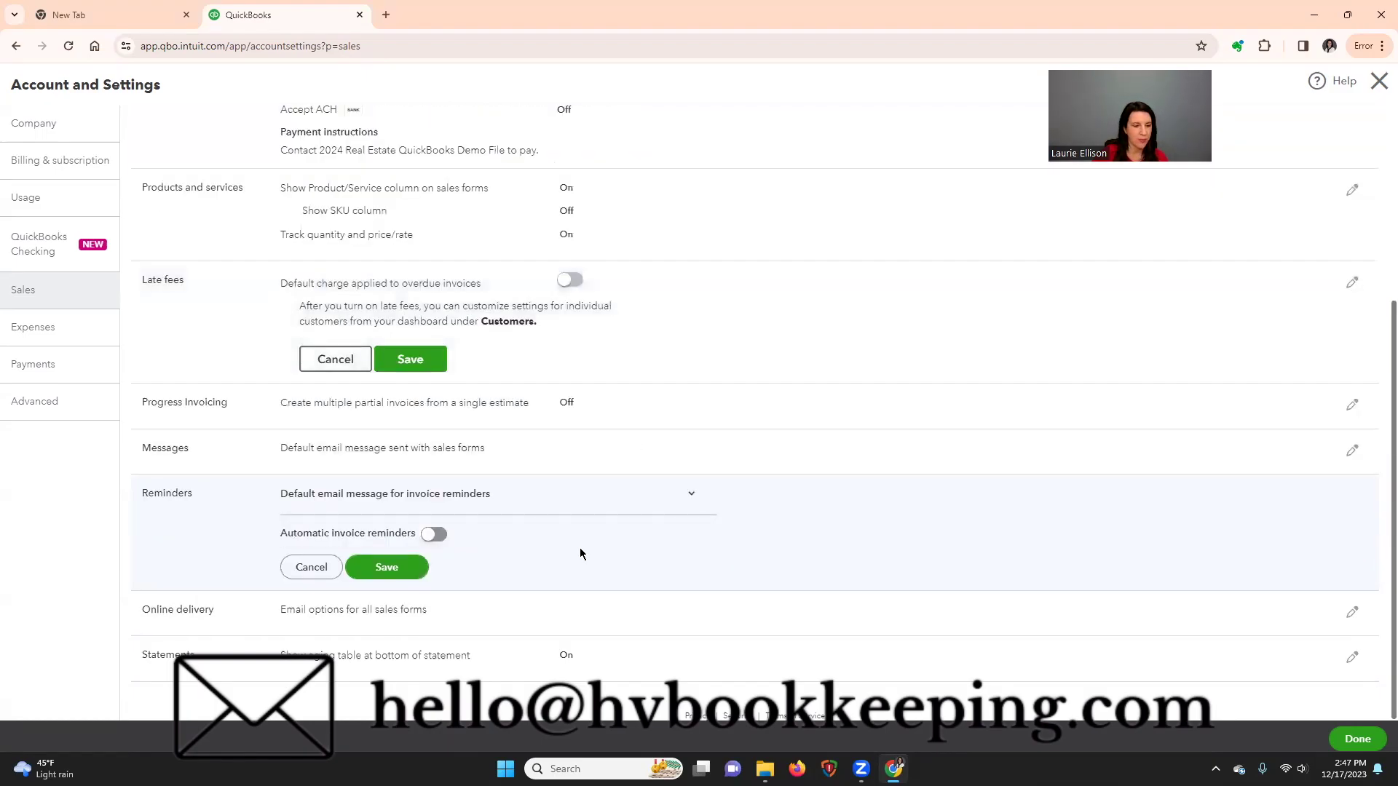
left_click(401, 568)
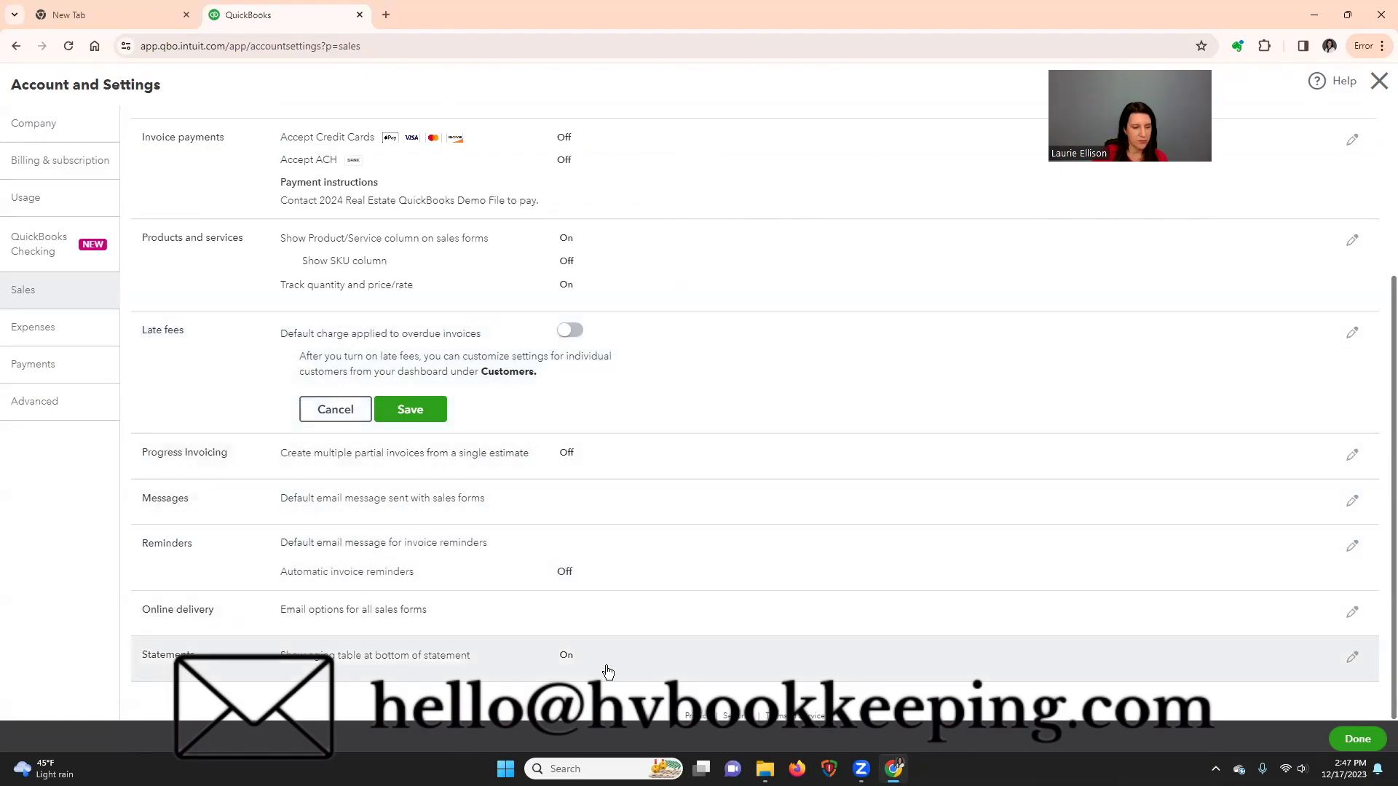
scroll(779, 561, "up", 3)
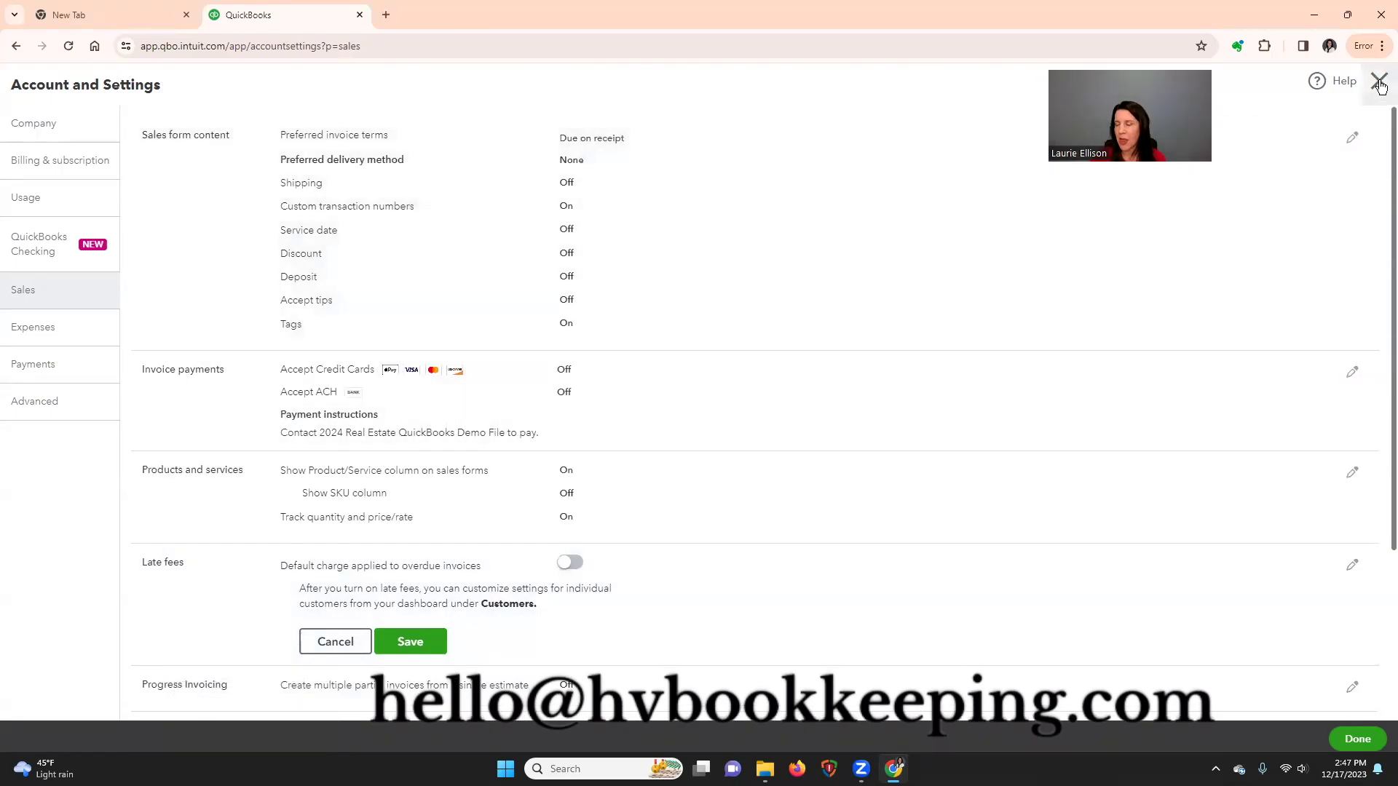
left_click(1378, 81)
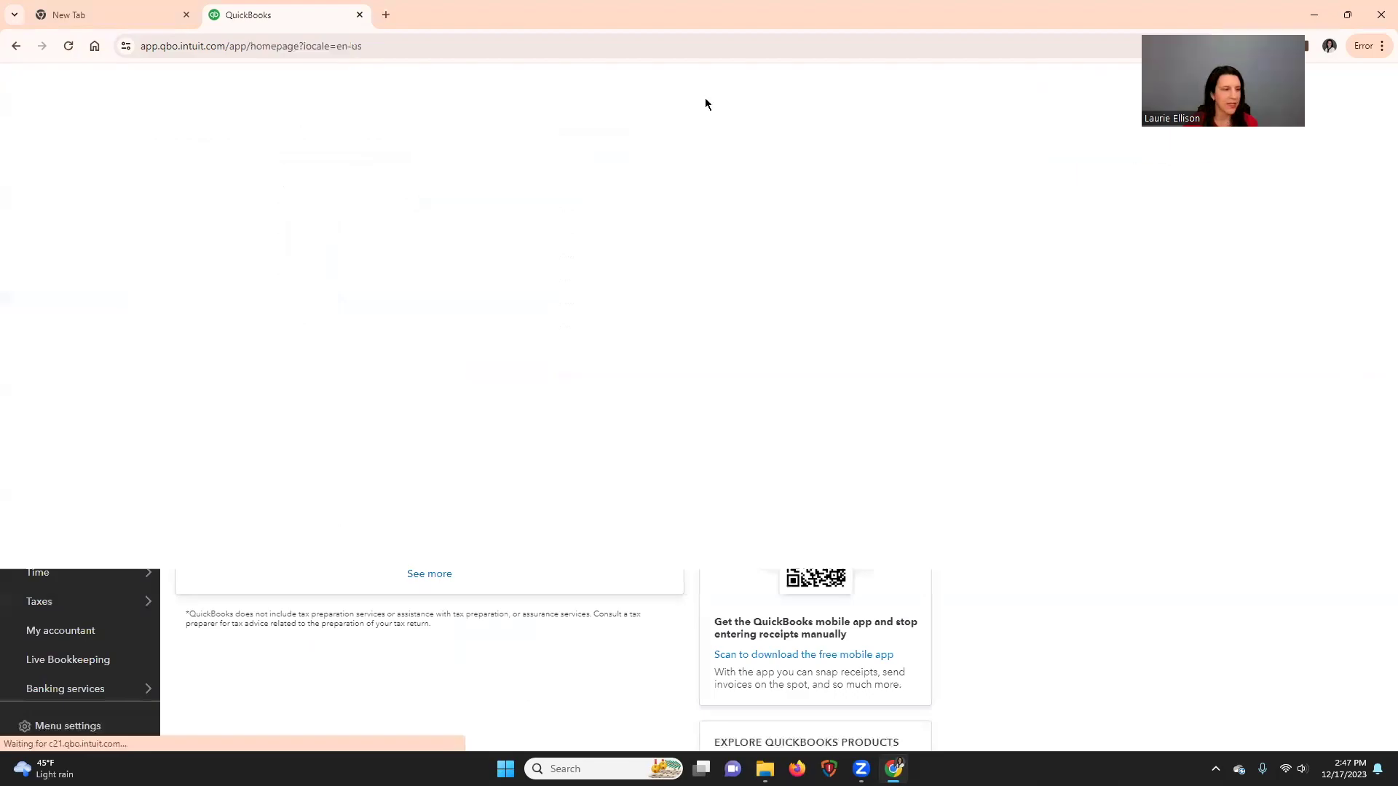
- Go to the Sales overview and show the Tenants list
mouse_move(95, 429)
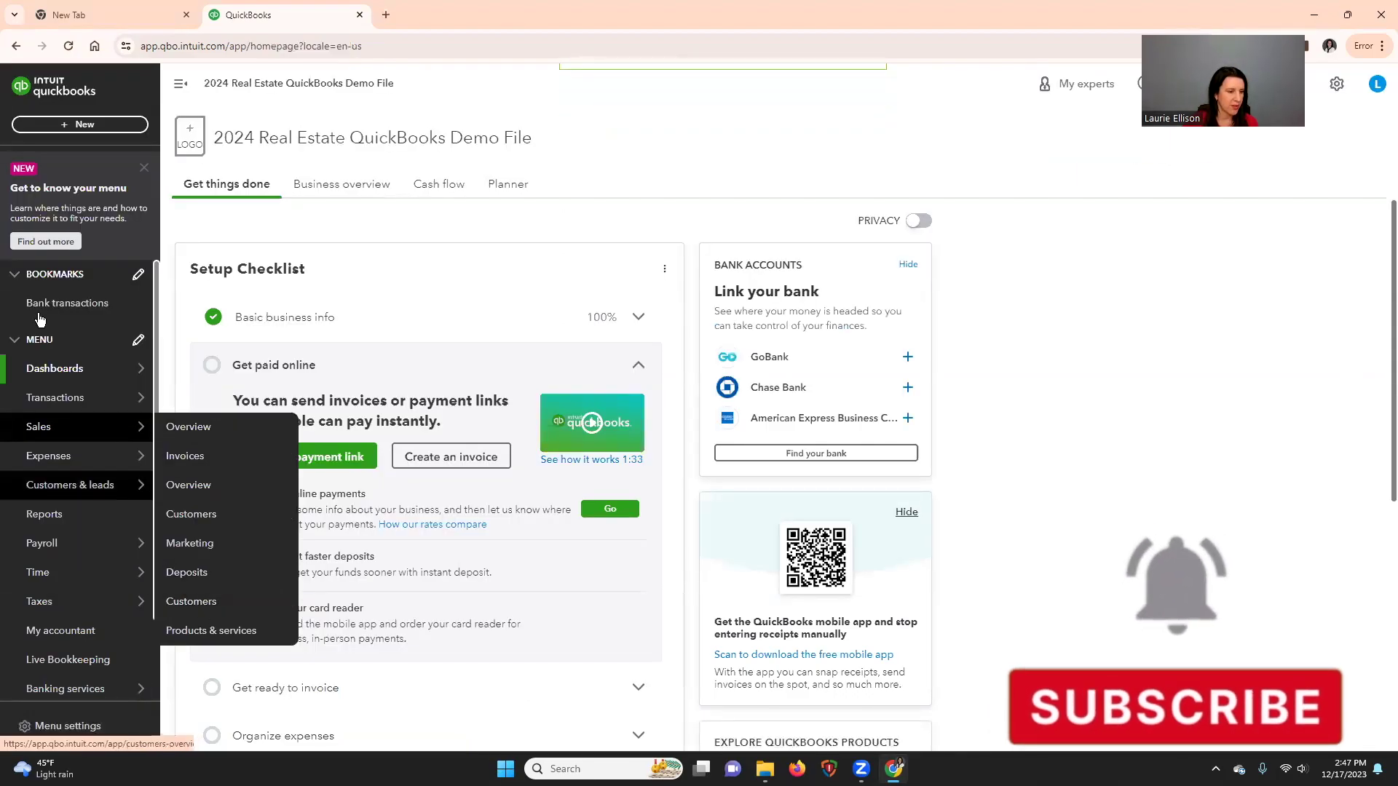
left_click(93, 48)
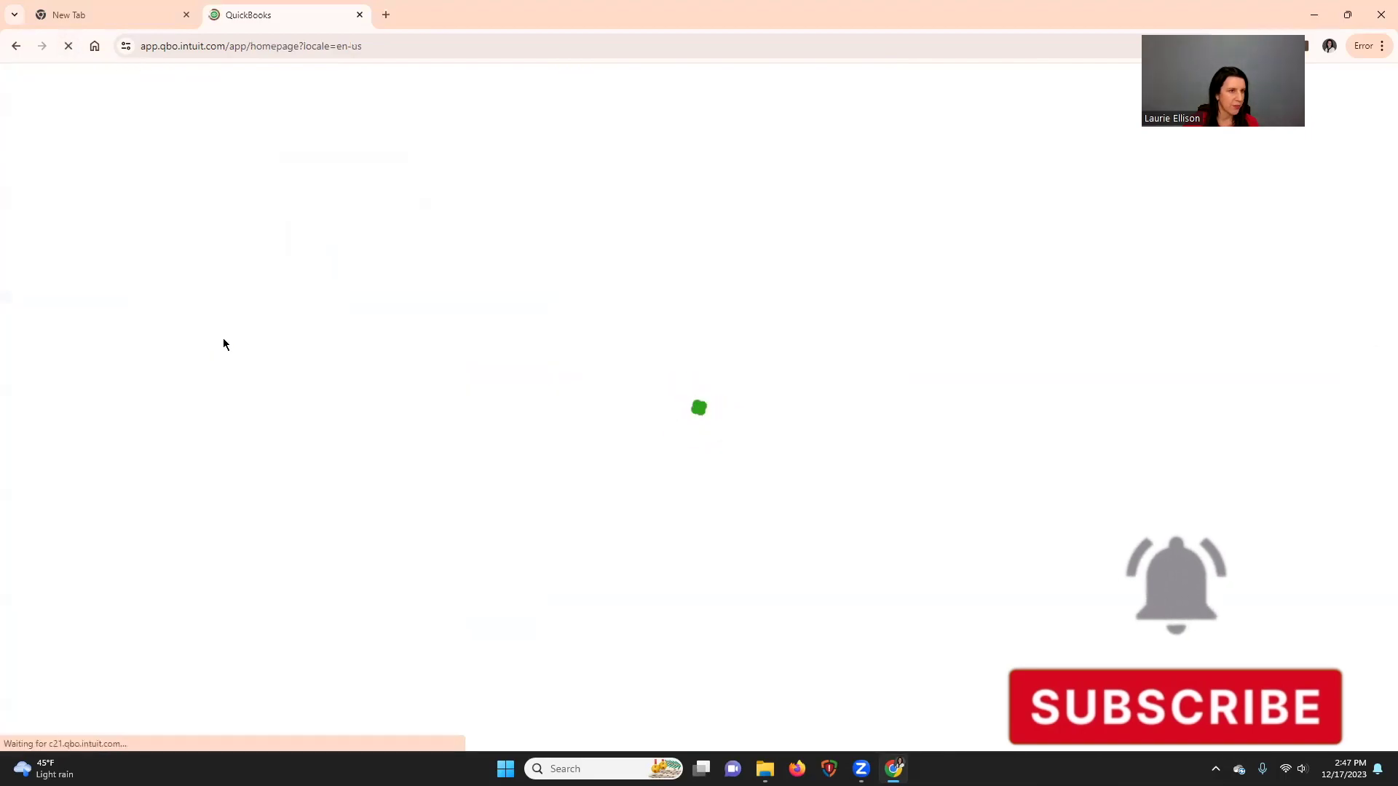
mouse_move(85, 427)
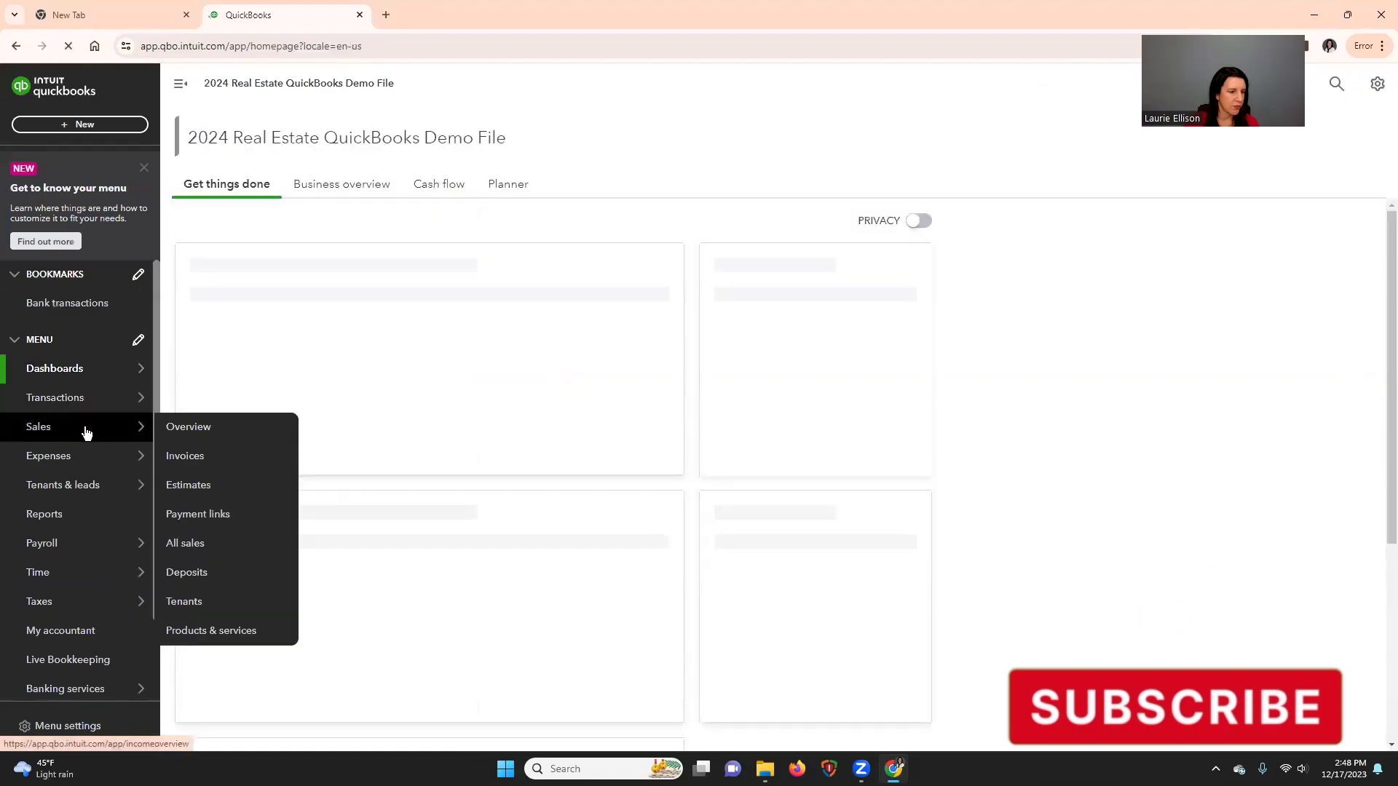
left_click(206, 430)
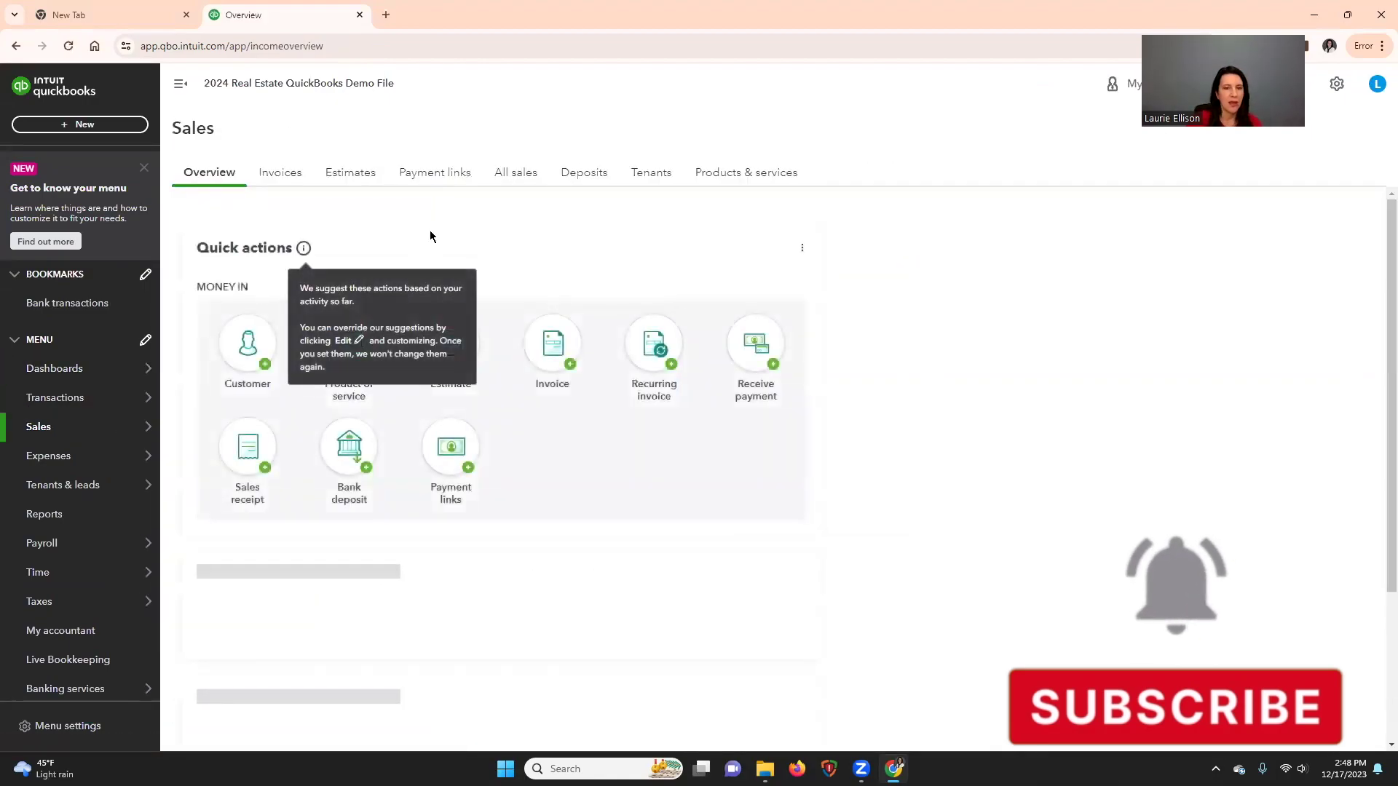
left_click(652, 174)
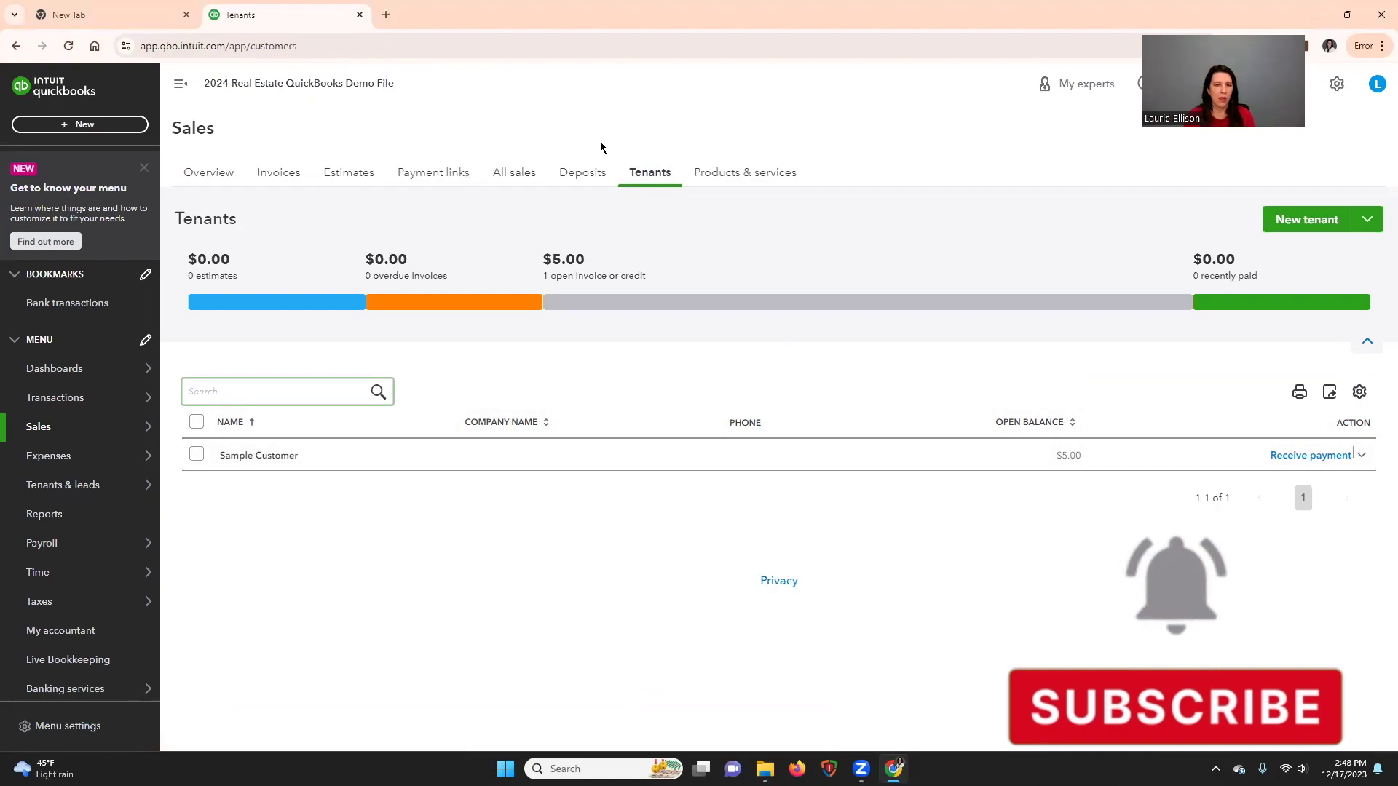
- Open the Chart of accounts from the Transactions menu
mouse_move(73, 615)
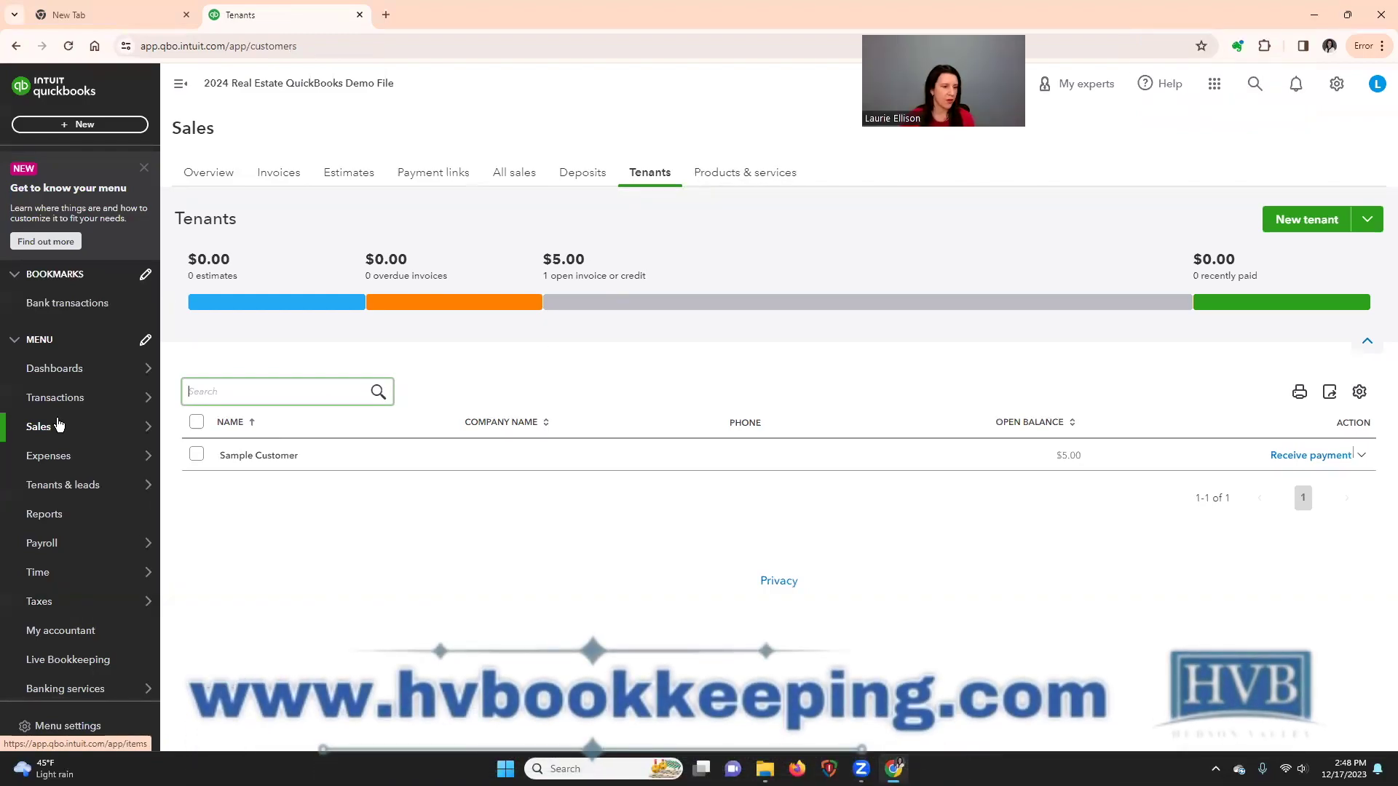
mouse_move(110, 397)
left_click(242, 550)
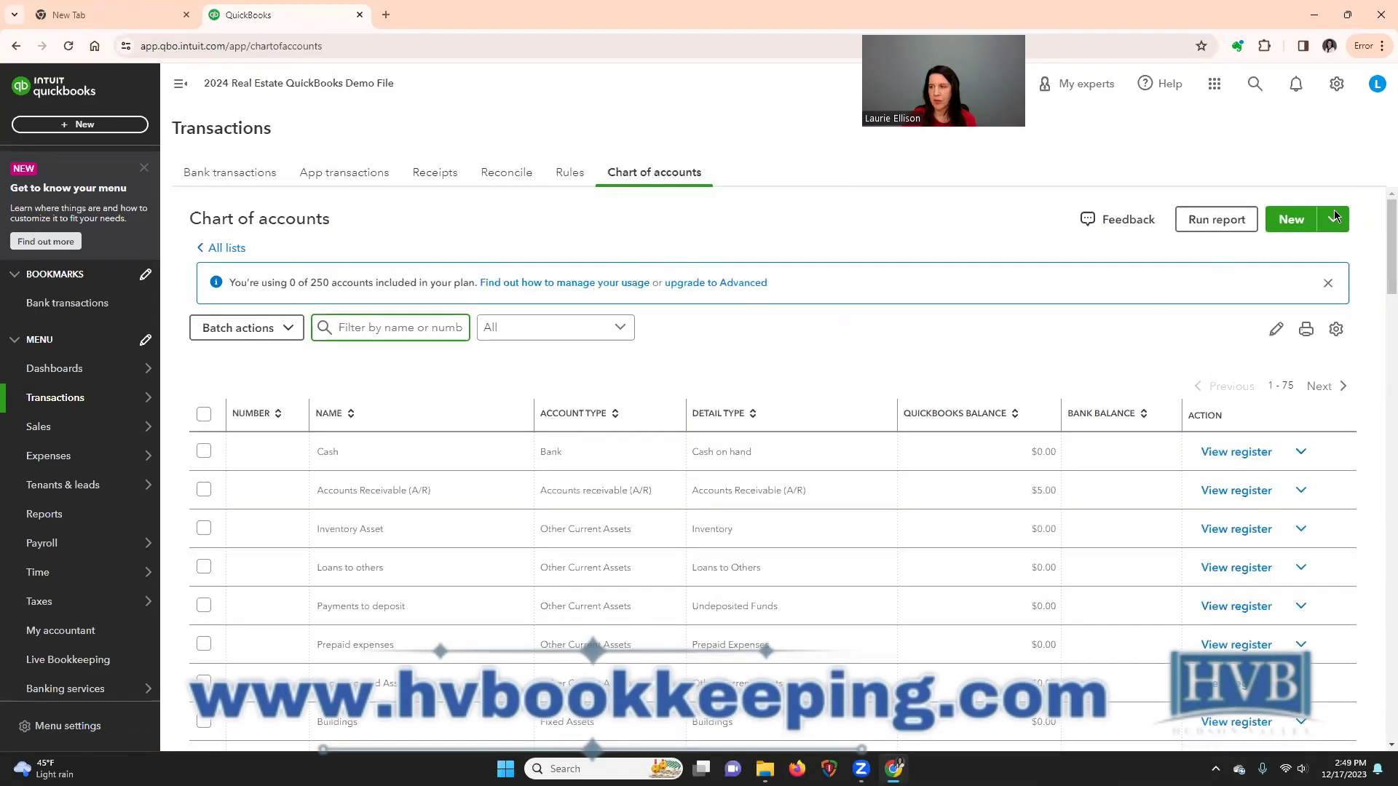
- Create the Income account '40 Railroad Avenue' with detail type Other Primary Income via Save and New
left_click(1296, 226)
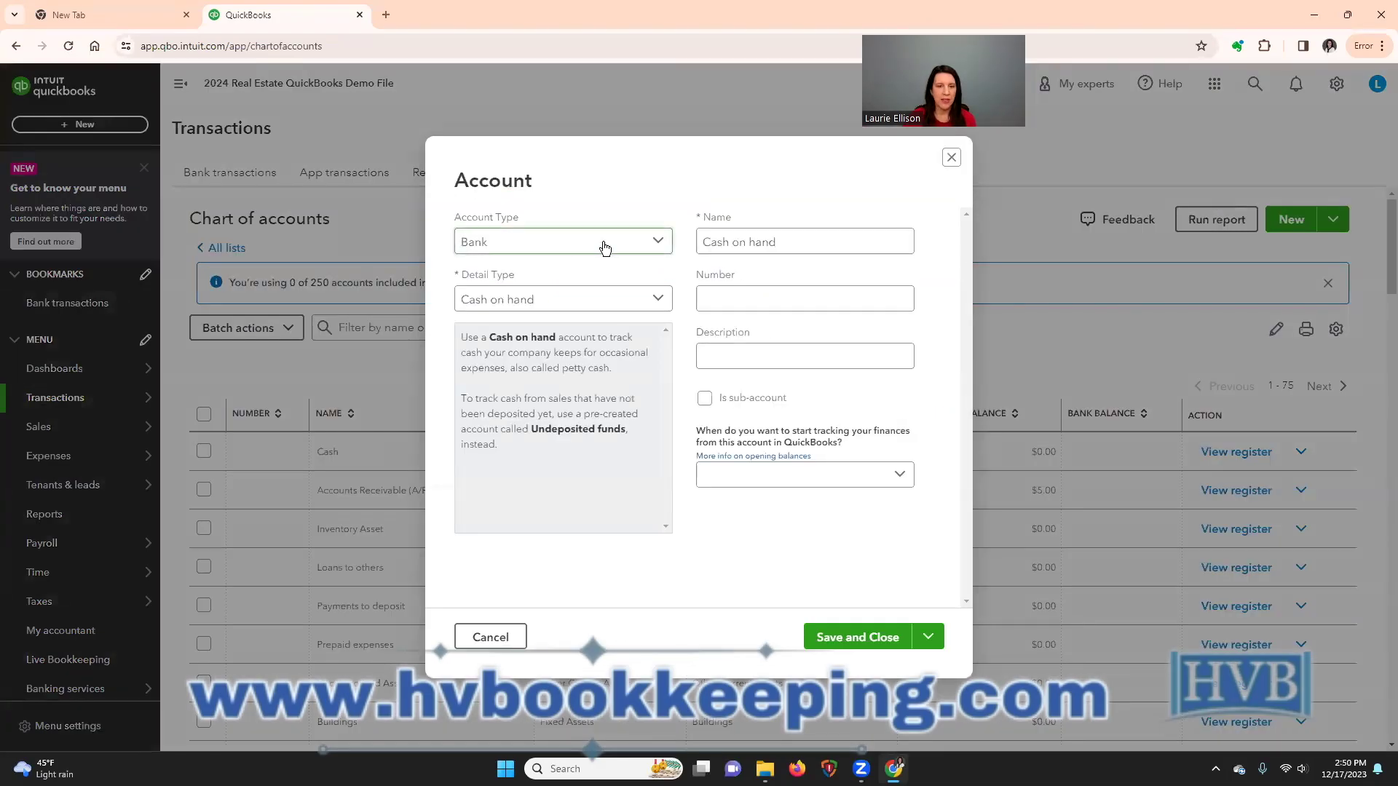
left_click(604, 248)
scroll(596, 384, "down", 3)
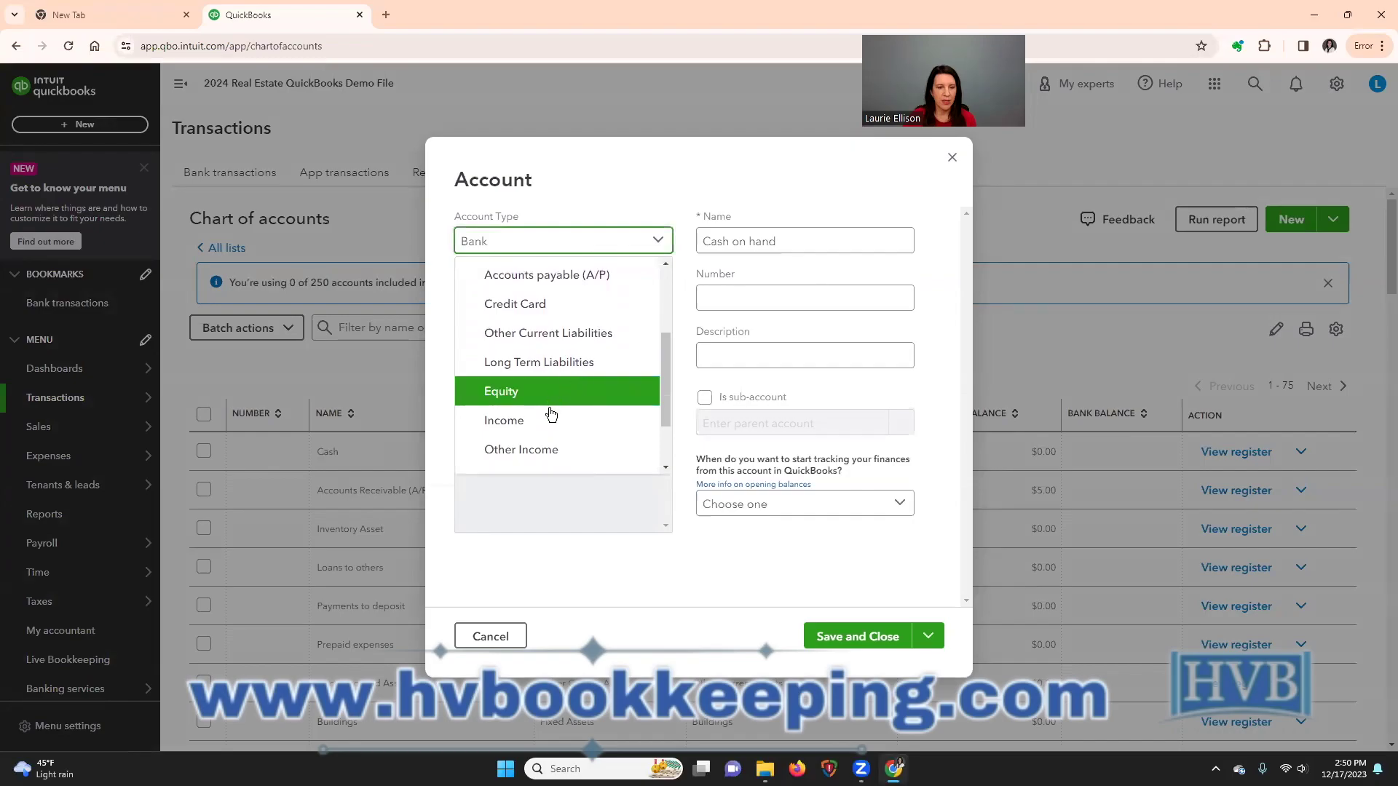
left_click(551, 419)
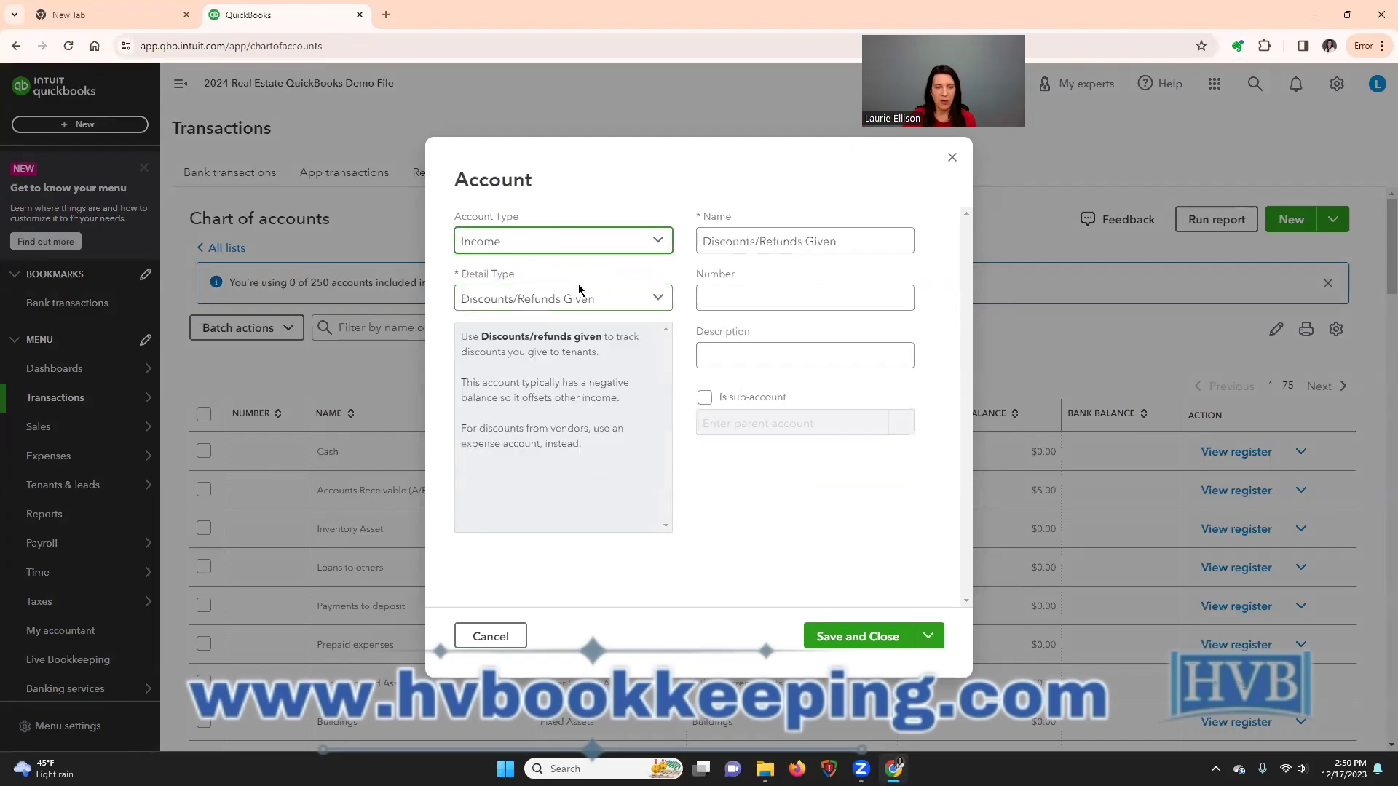
left_click(851, 246)
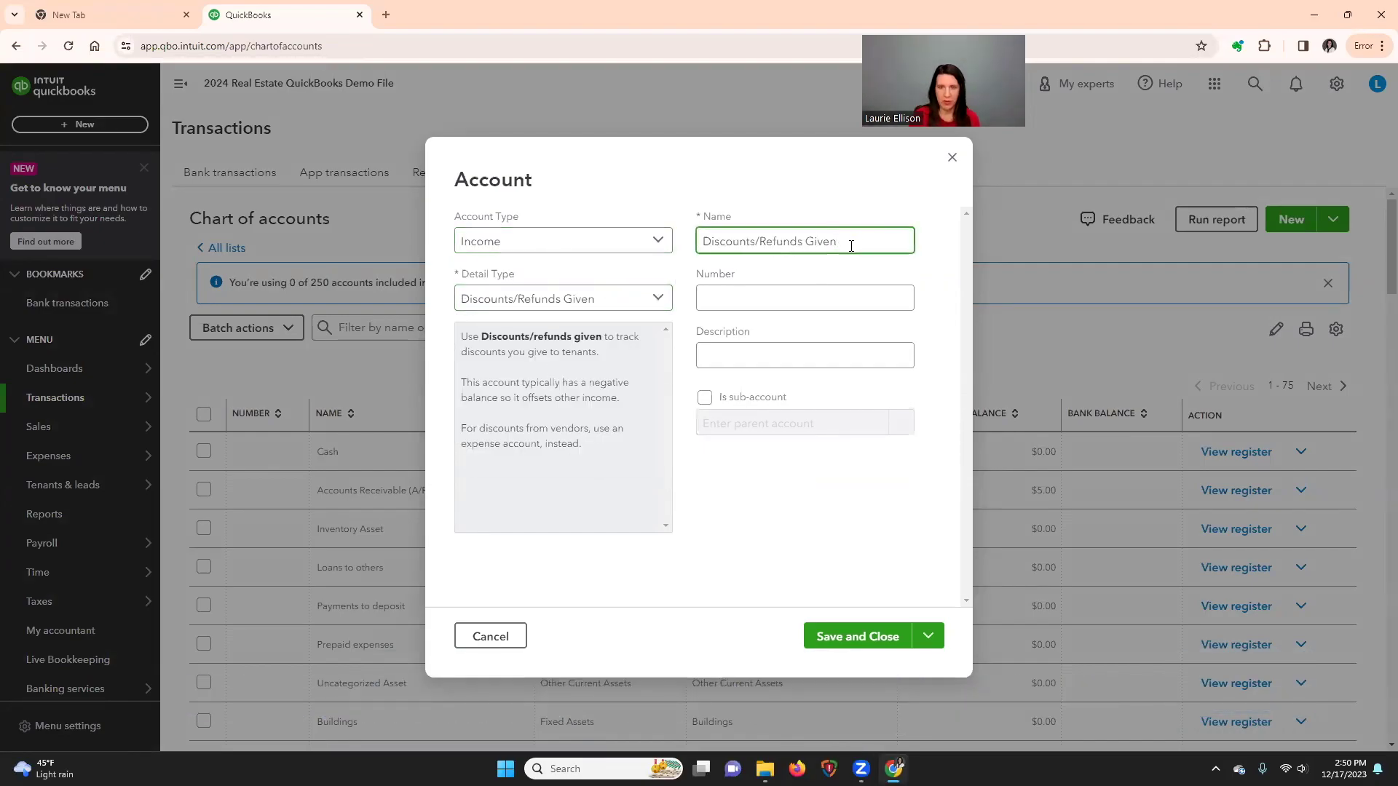
key("BackSpace")
key("BackSpace")
key("BackSpace")
key("BackSpace")
key("BackSpace")
key("BackSpace")
key("BackSpace")
key("BackSpace")
key("BackSpace")
key("BackSpace")
key("BackSpace")
key("BackSpace")
key("BackSpace")
key("BackSpace")
key("BackSpace")
key("BackSpace")
key("BackSpace")
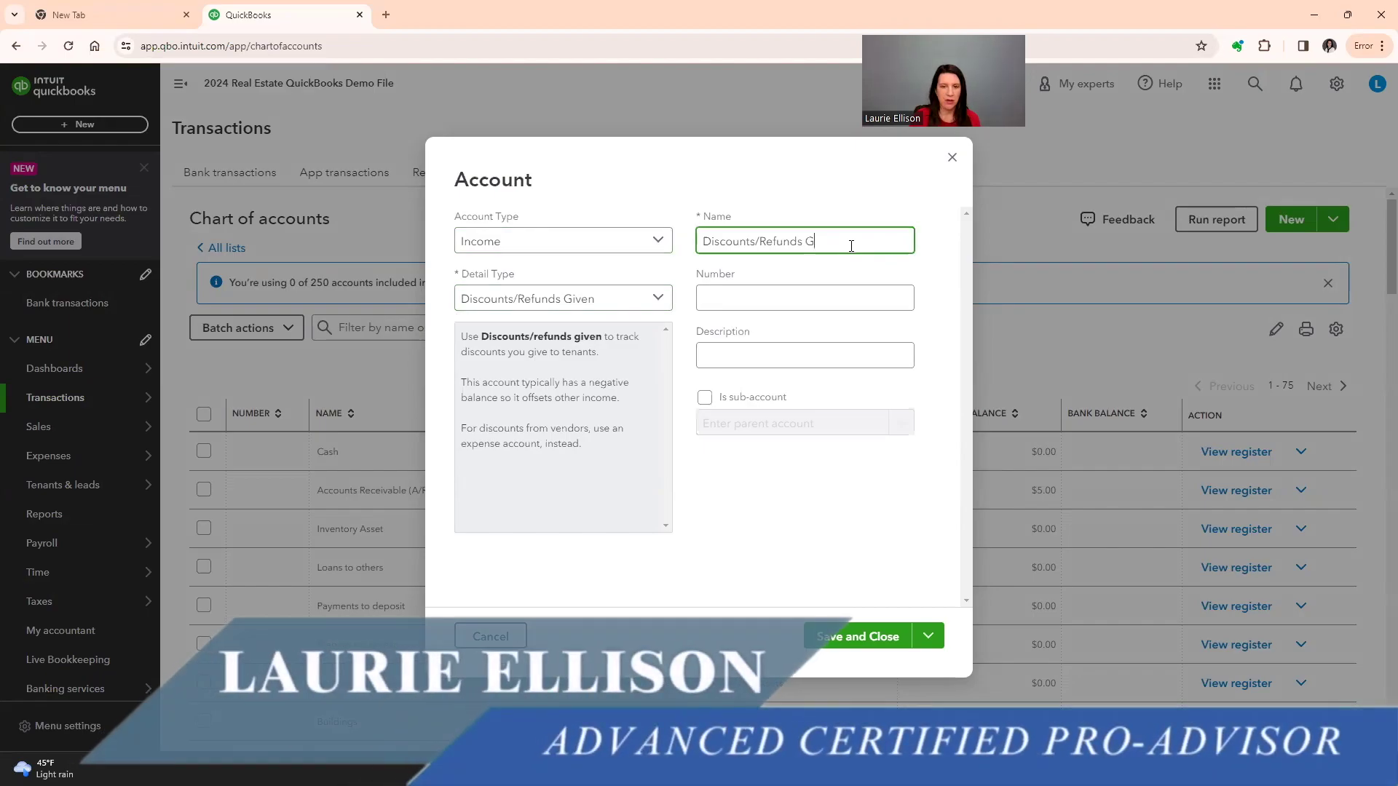
left_click(655, 300)
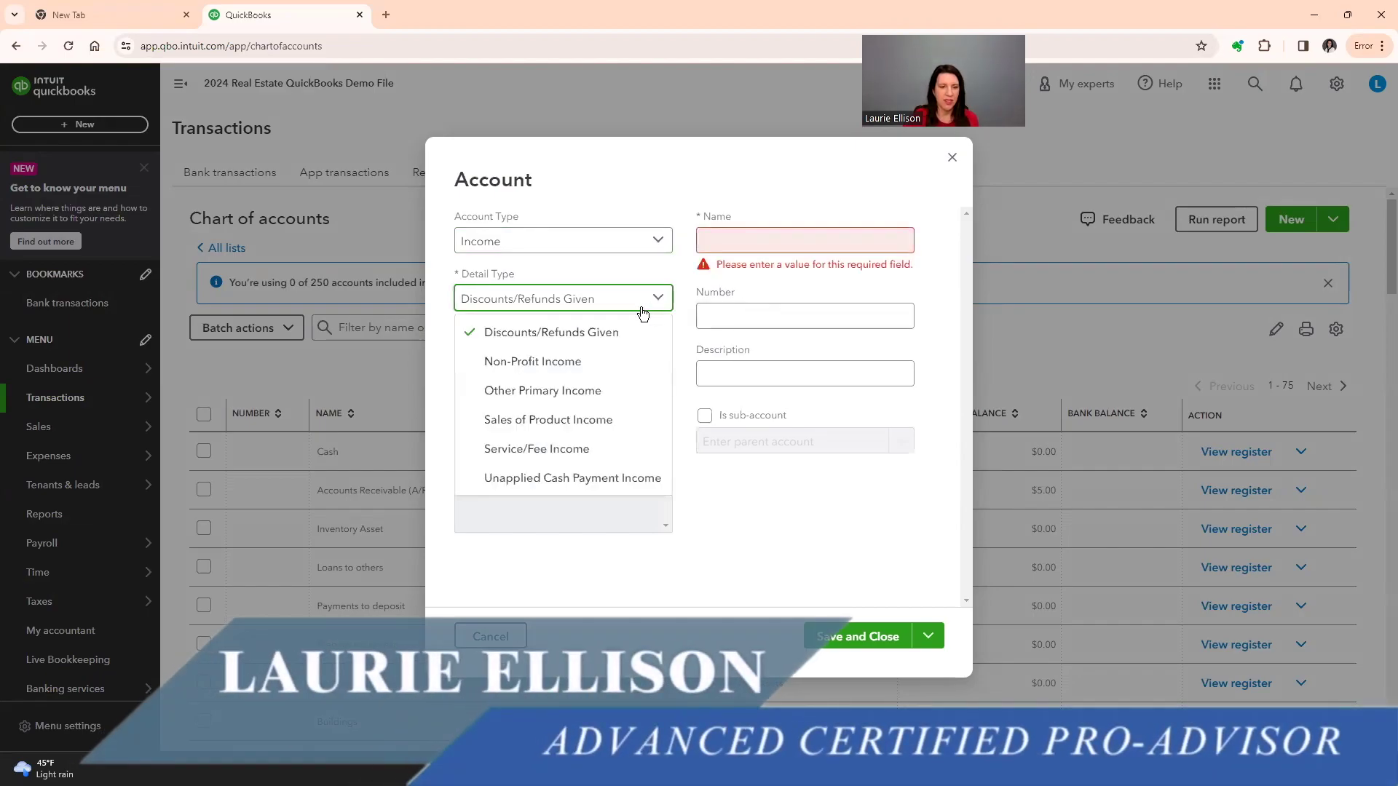
left_click(582, 397)
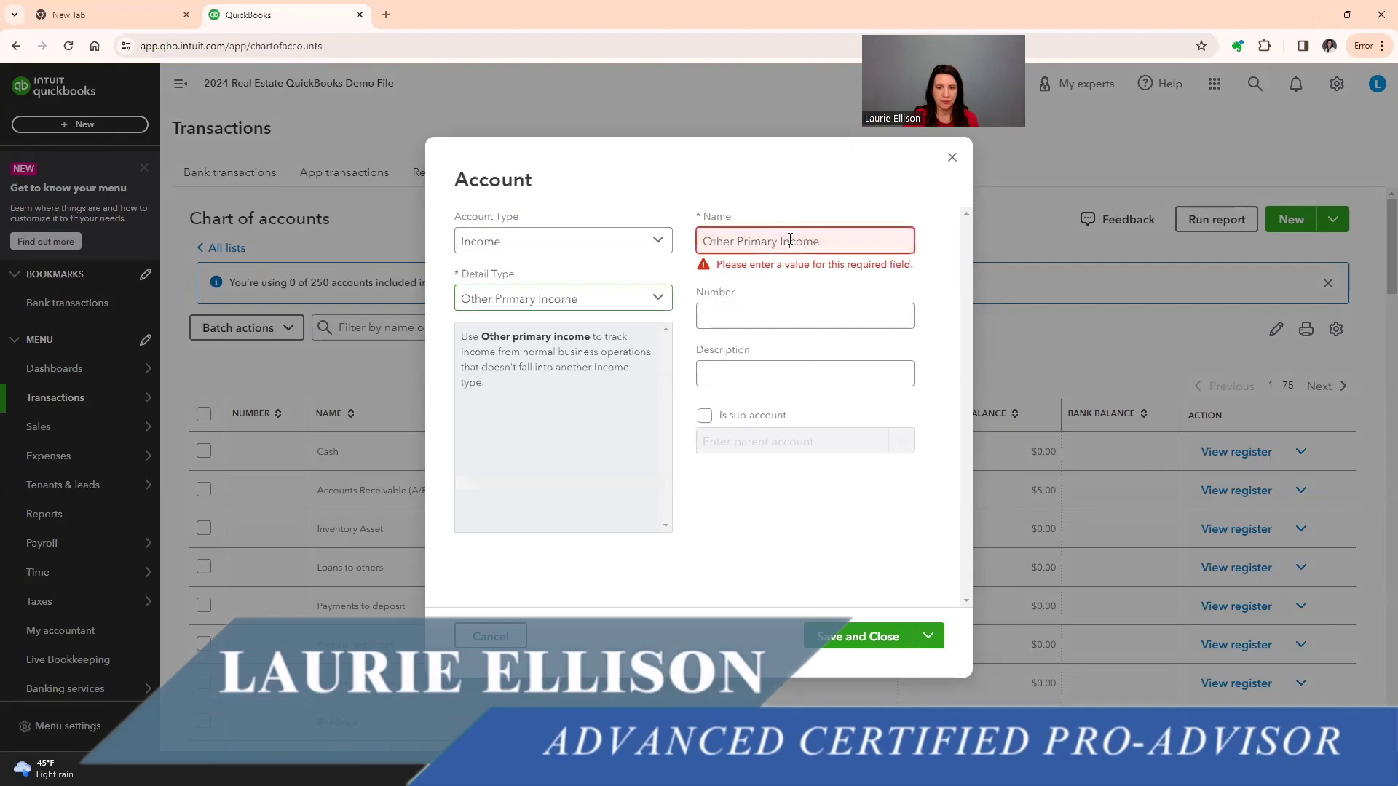
left_click_drag(823, 241, 681, 245)
key("BackSpace")
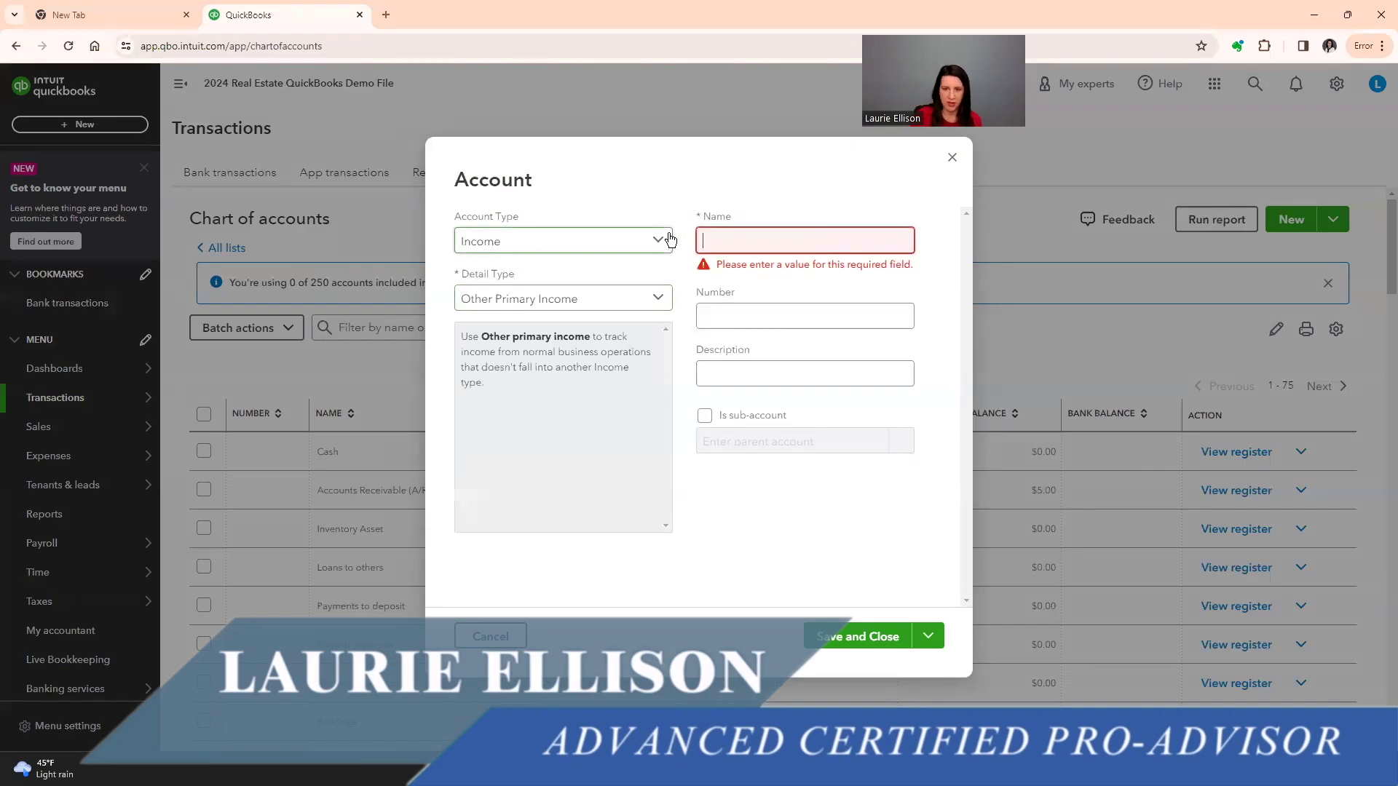
type("40 Railroad Avenue")
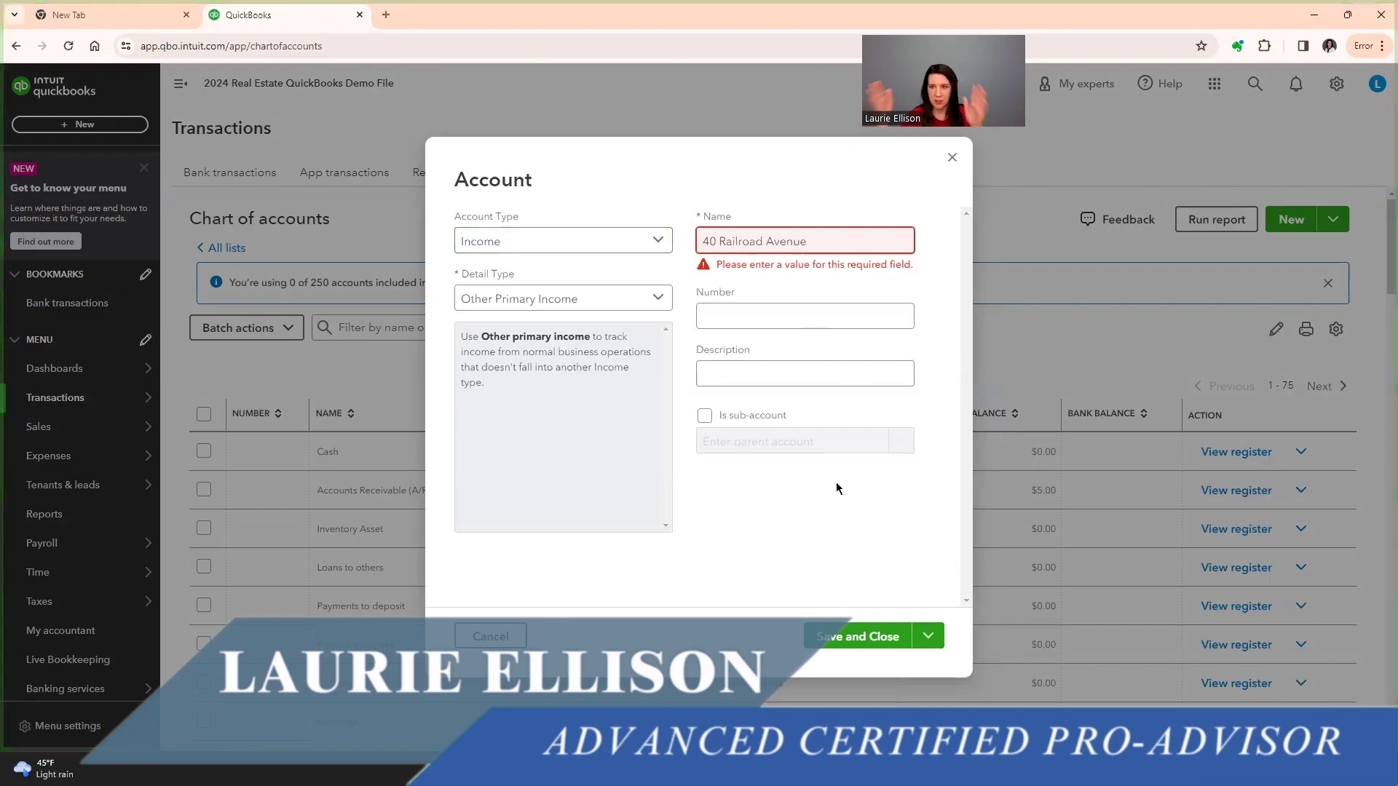
left_click(928, 635)
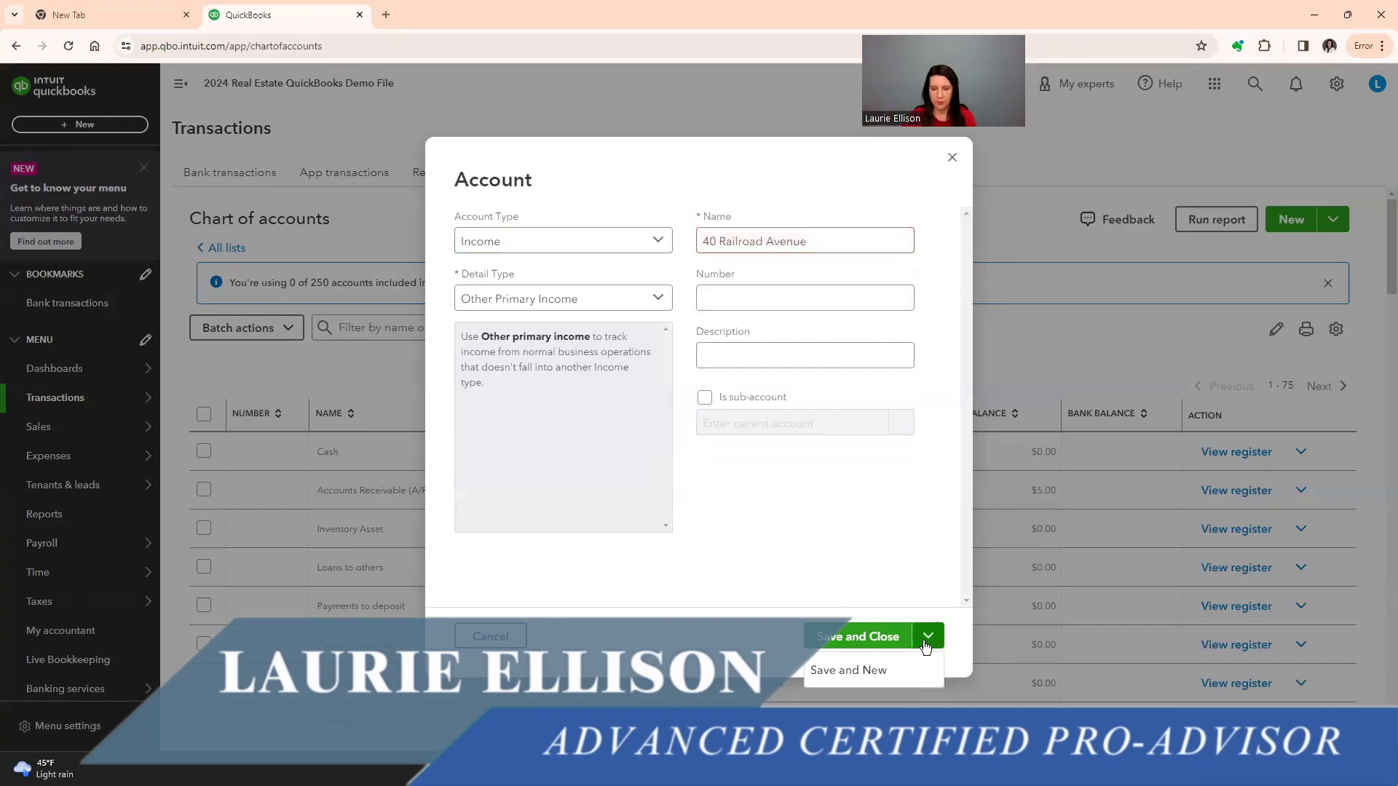
left_click(857, 671)
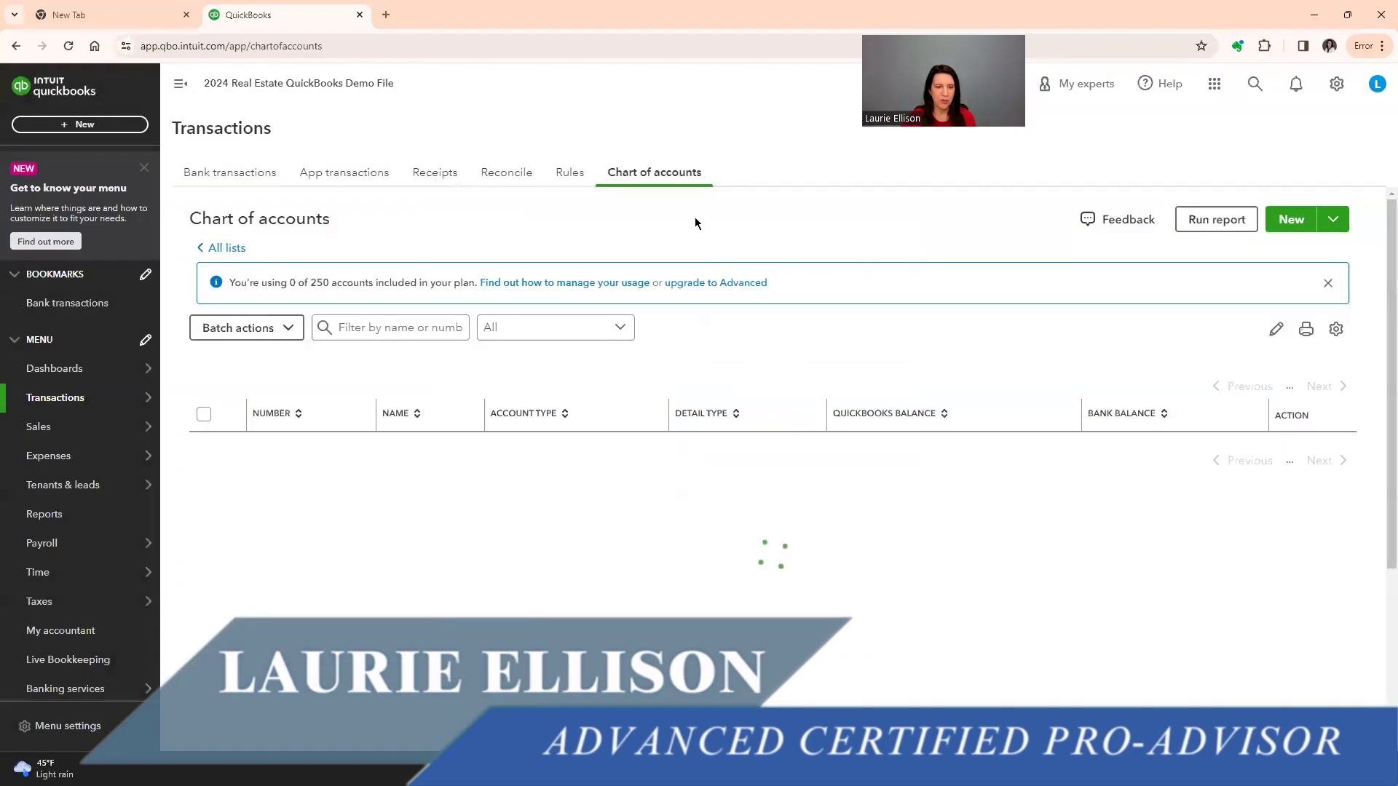
- Start a new account with type Income and detail type Other Primary Income
left_click(1289, 219)
left_click(659, 244)
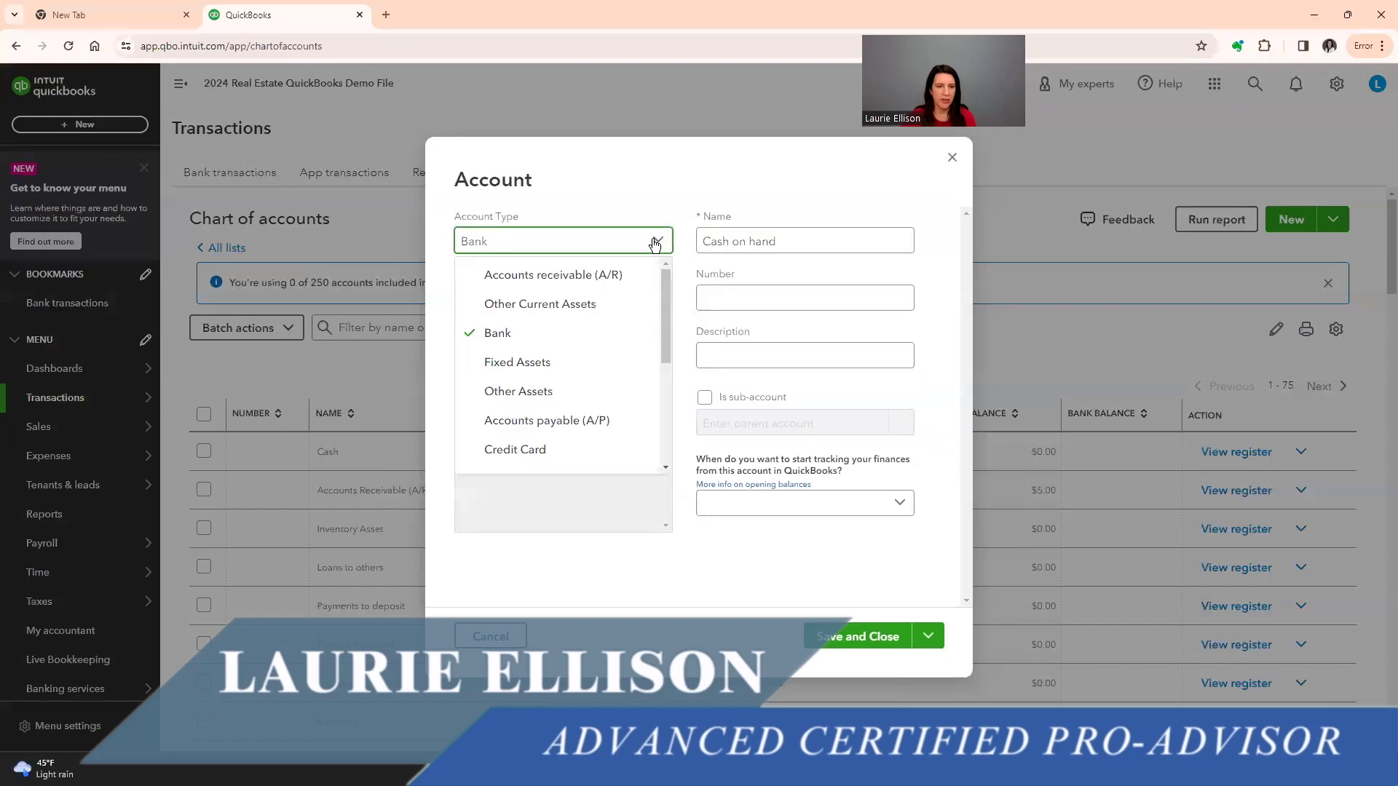
scroll(550, 394, "down", 2)
scroll(550, 394, "down", 1)
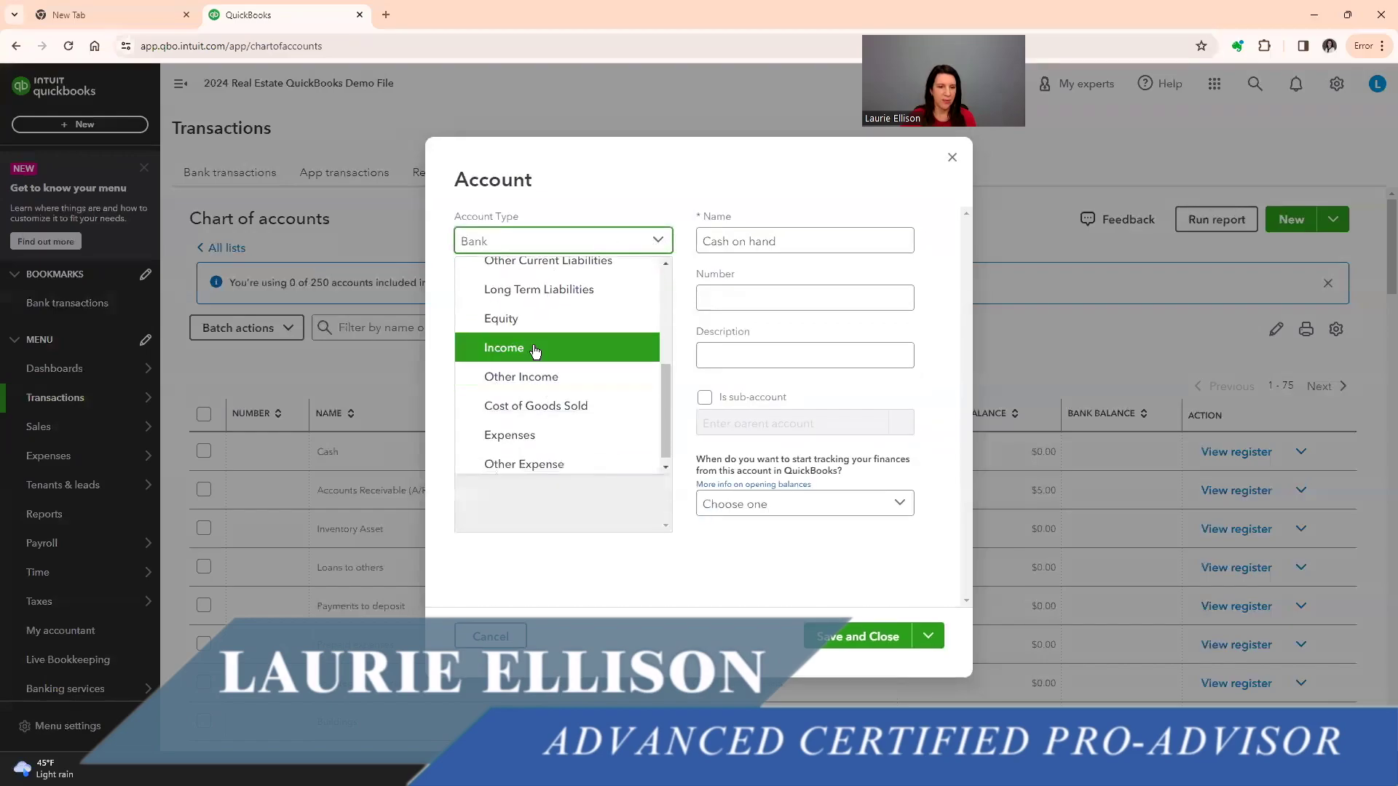
left_click(550, 346)
left_click(538, 300)
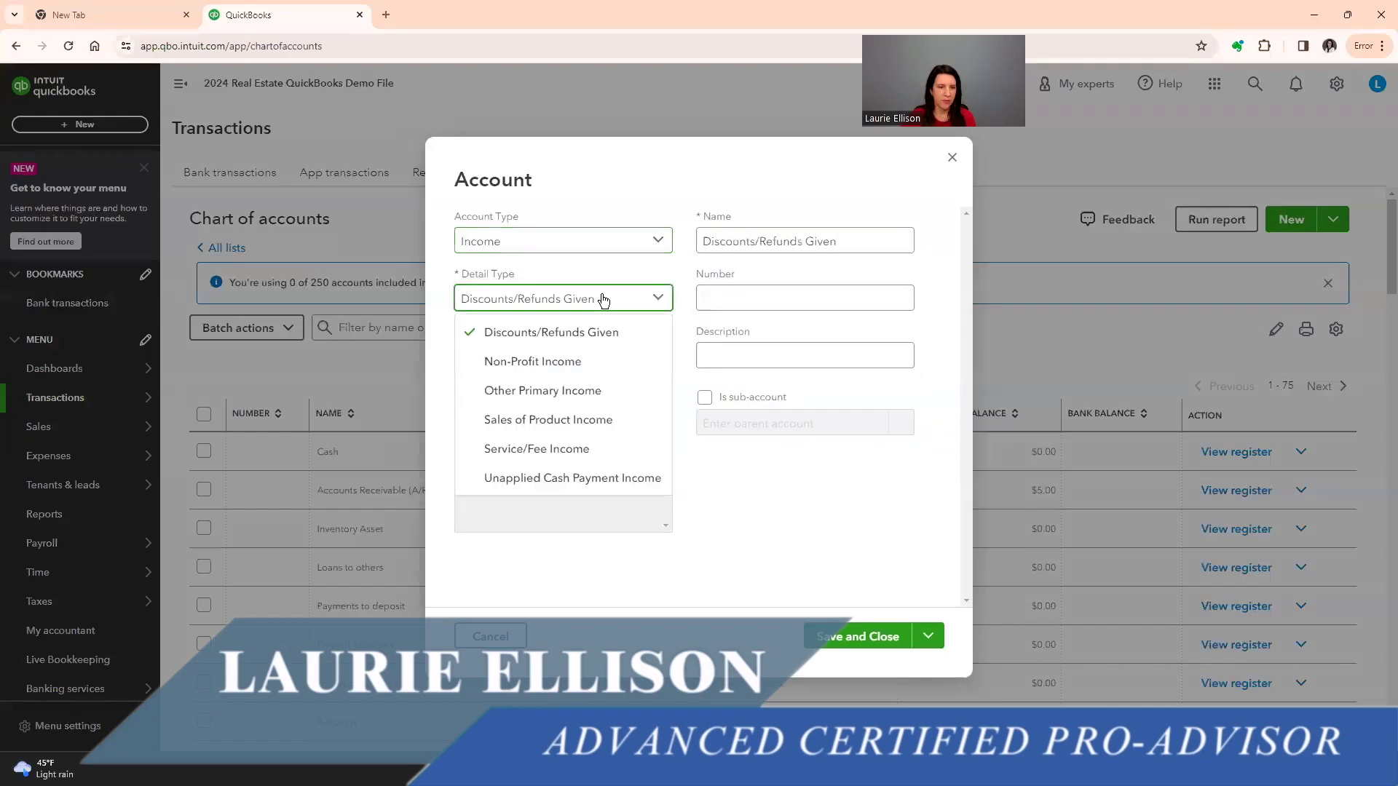
left_click(572, 392)
left_click(705, 399)
left_click(730, 420)
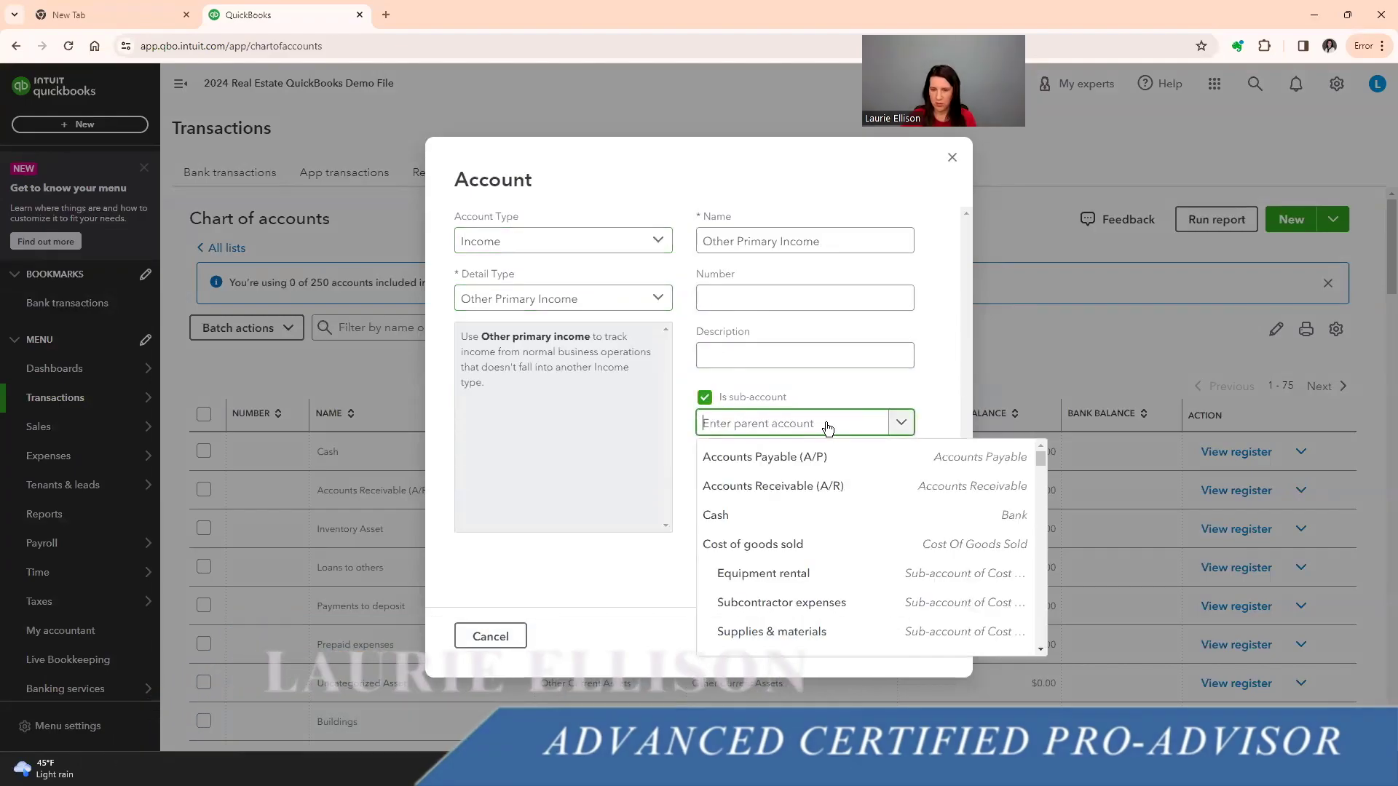
type("40")
left_click(816, 464)
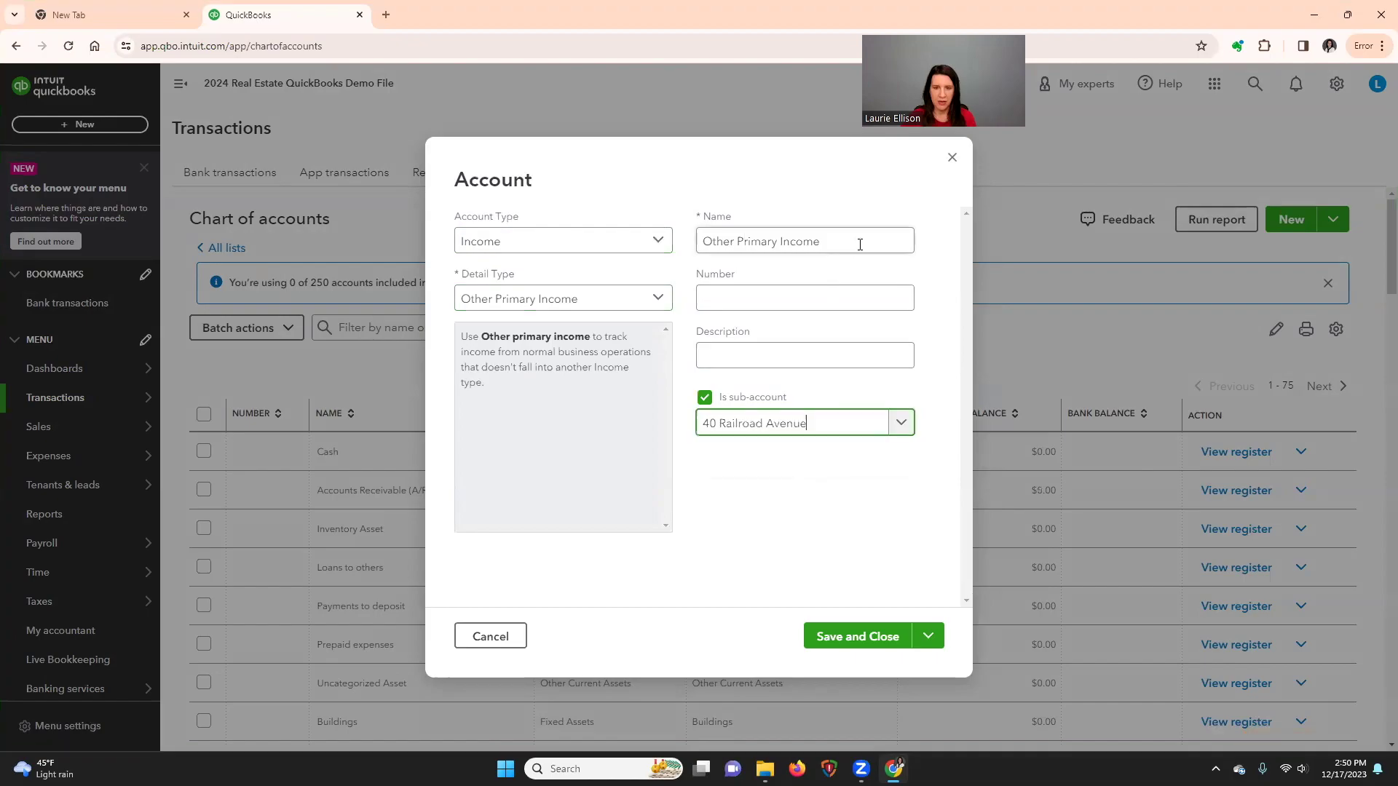
left_click_drag(864, 240, 674, 241)
type("Unit 1 - 40 RR")
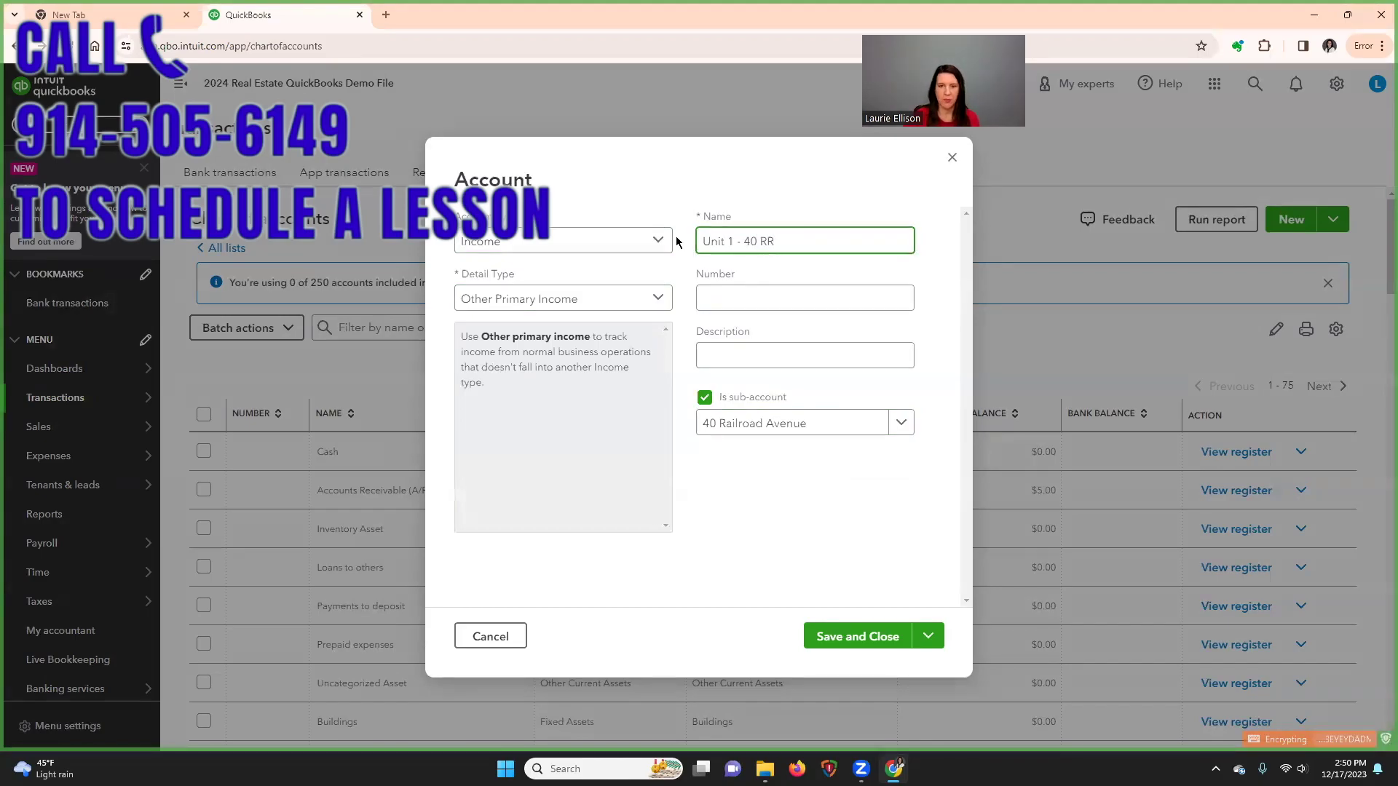
left_click(928, 635)
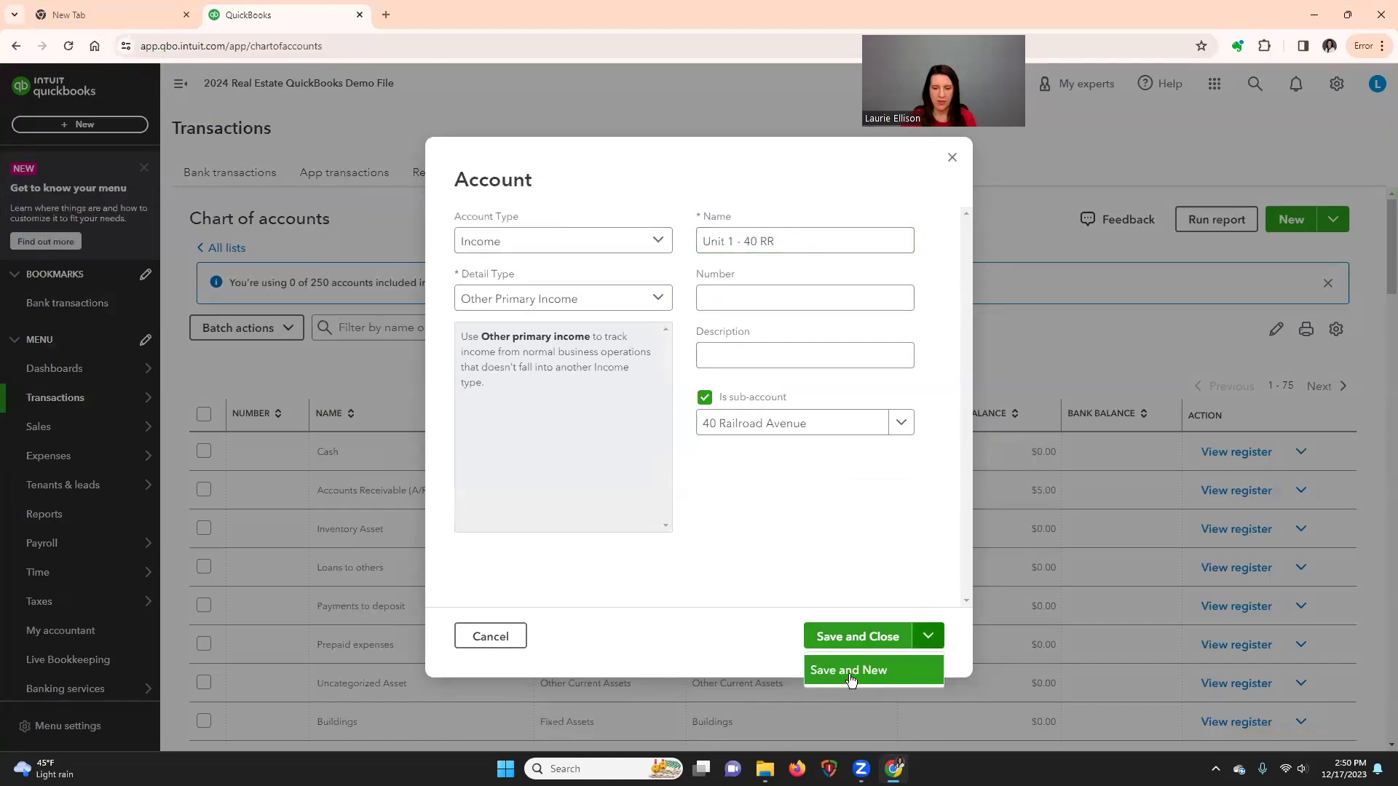
left_click(850, 678)
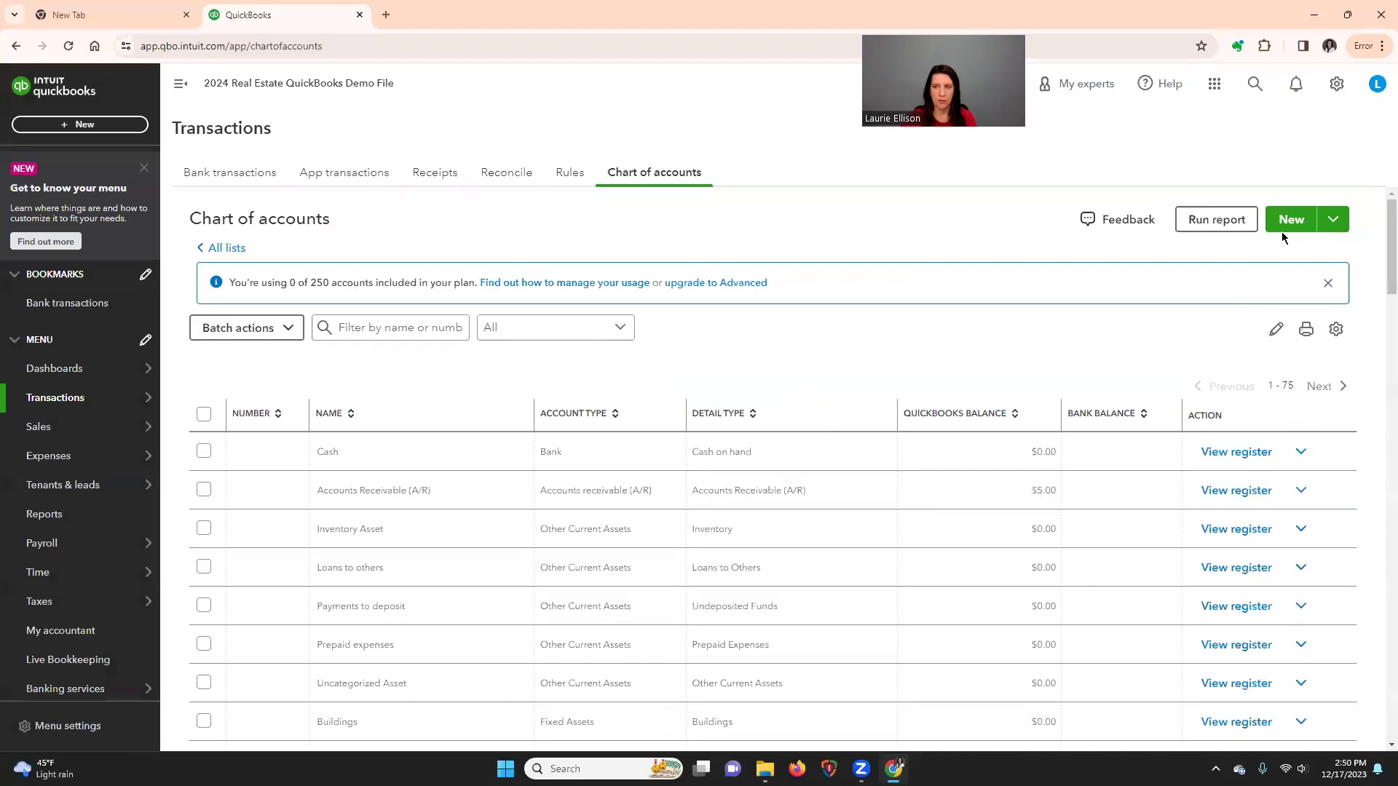
- Start a new account with type Income and detail type Other Primary Income
left_click(1291, 226)
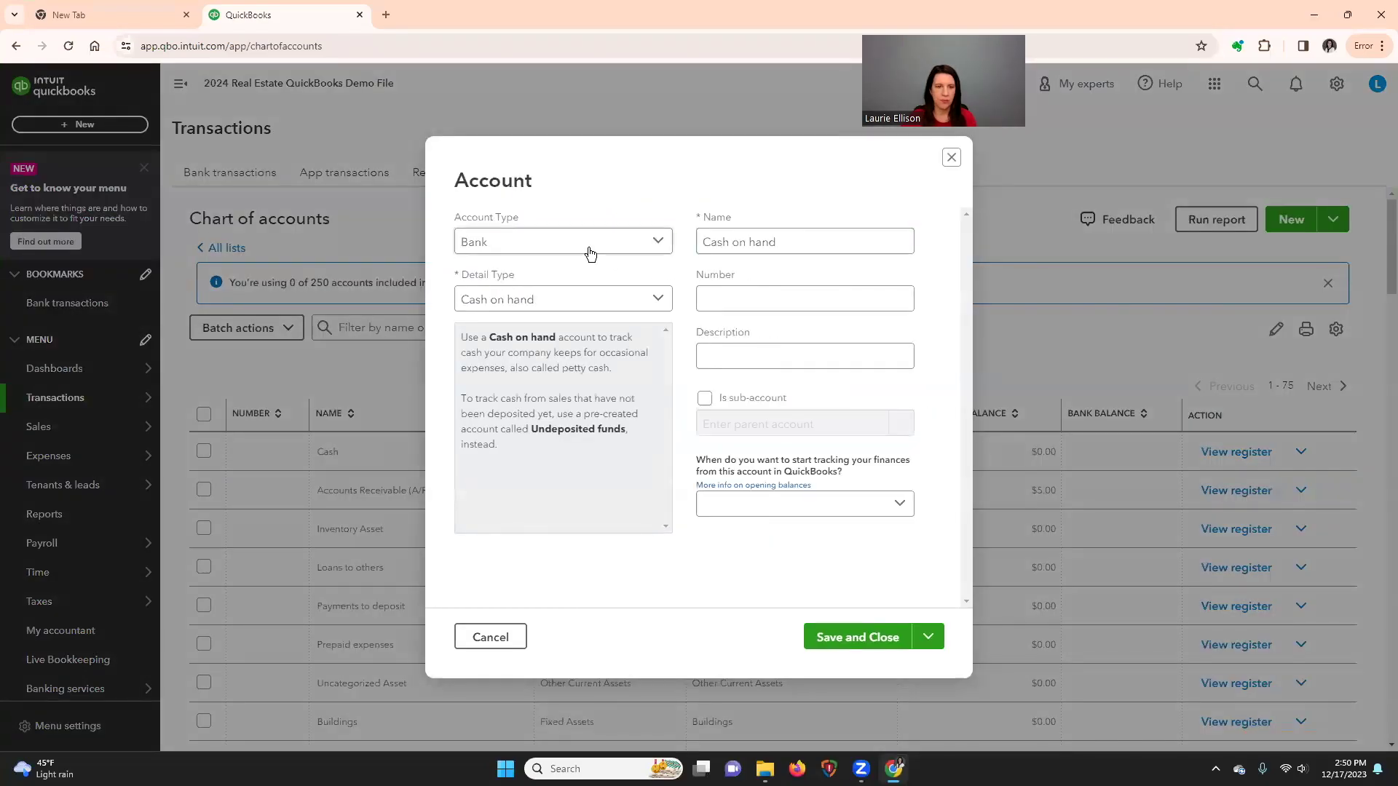
left_click(571, 248)
scroll(546, 393, "down", 4)
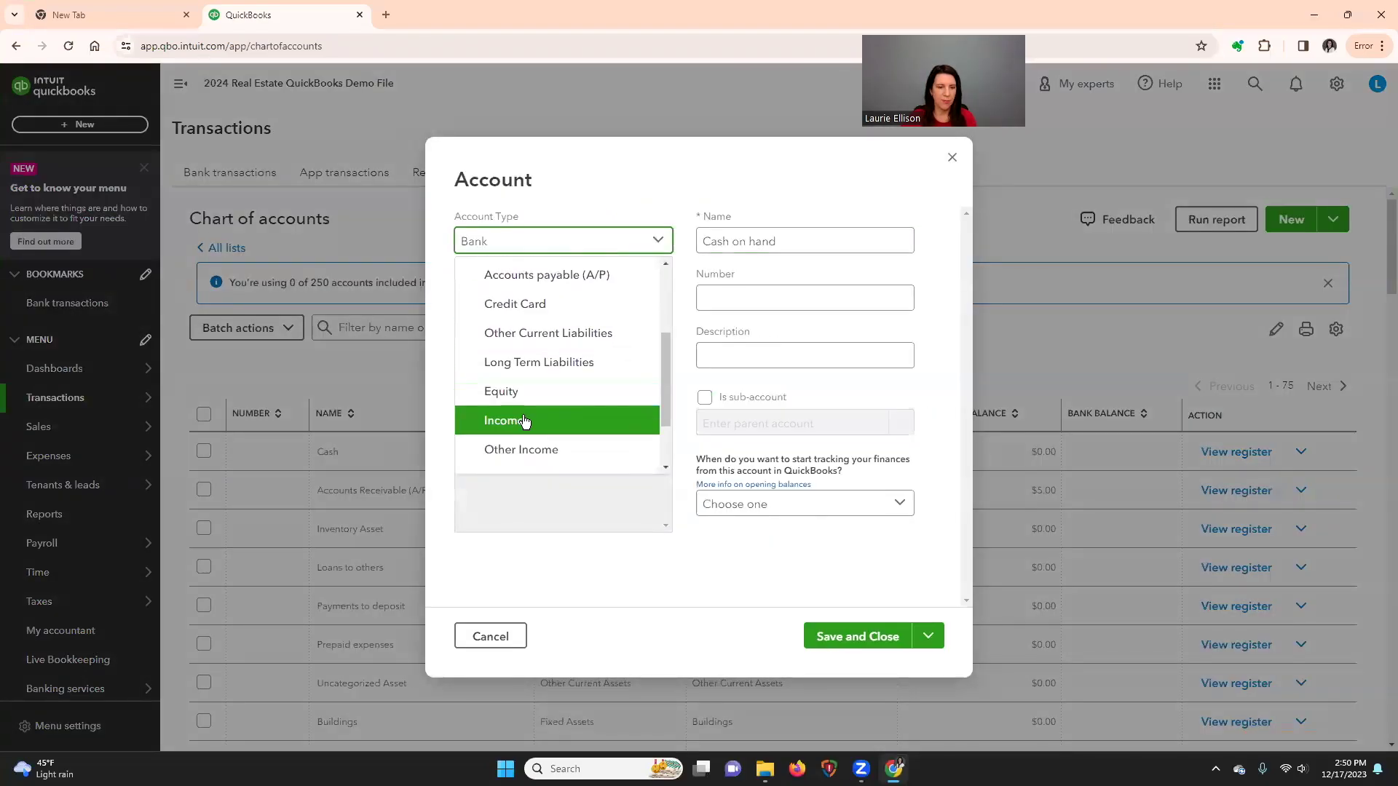
left_click(524, 419)
left_click(534, 297)
left_click(534, 392)
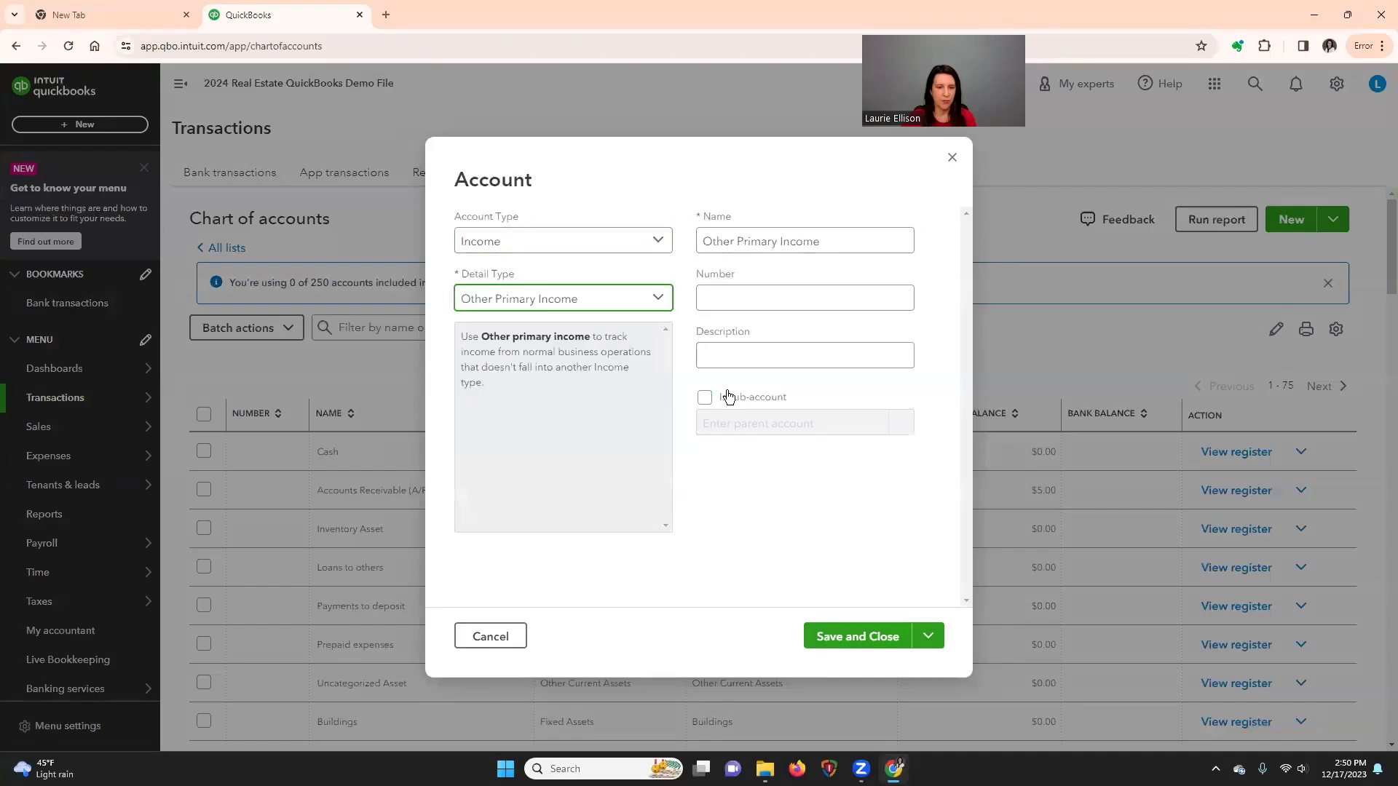
- Name it Unit 2 - 40 RR under parent 40 Railroad Avenue, then Save and New
left_click(729, 422)
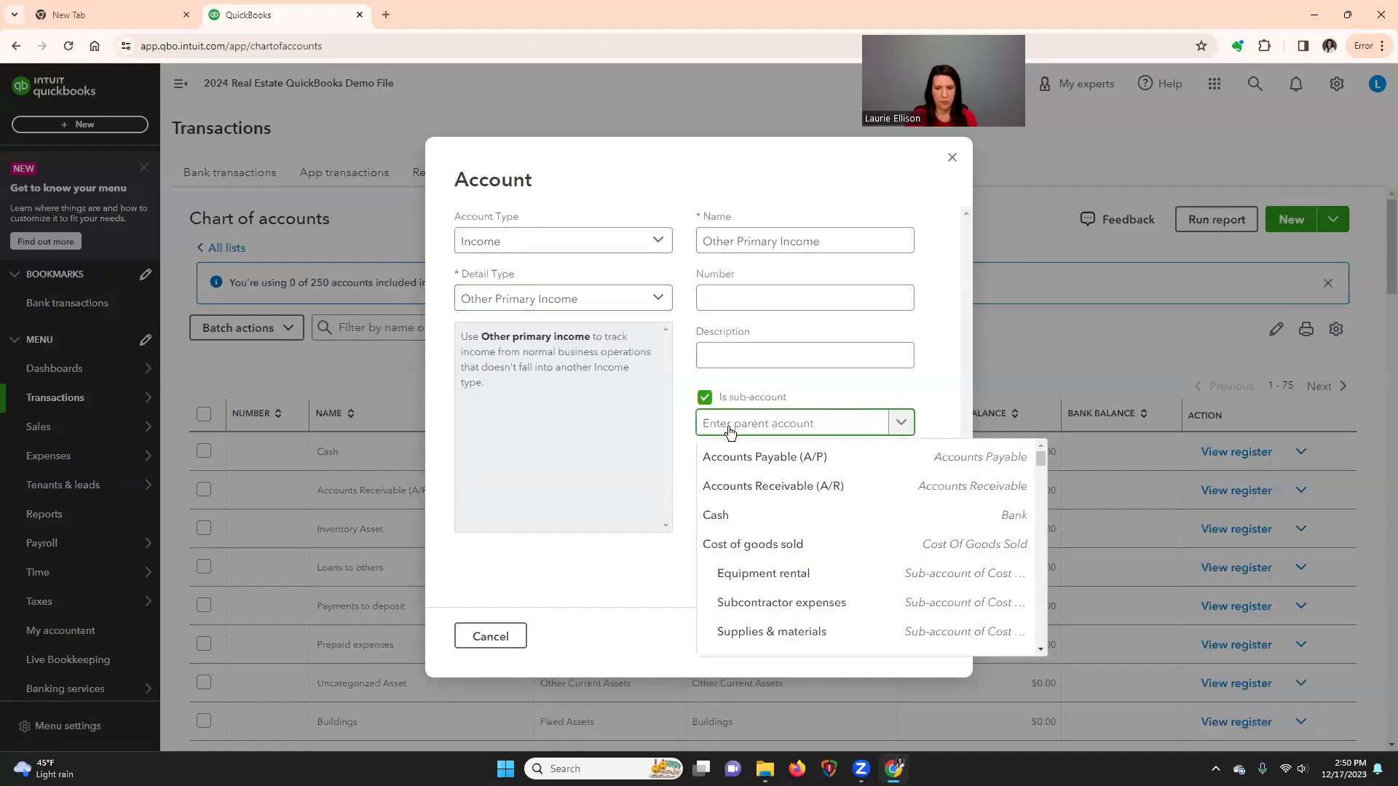
type("40")
left_click(761, 457)
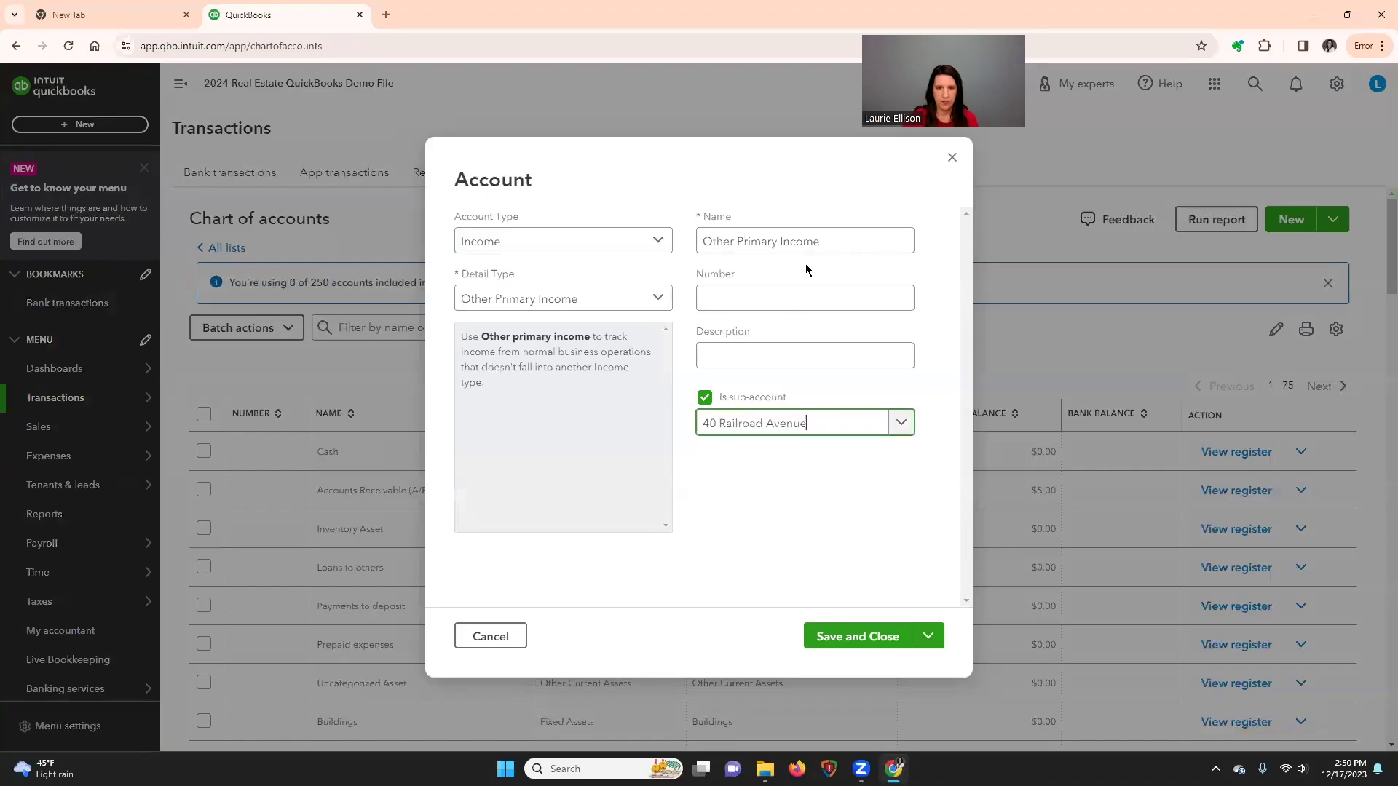
left_click_drag(830, 241, 678, 243)
type("Unit 2 - 40")
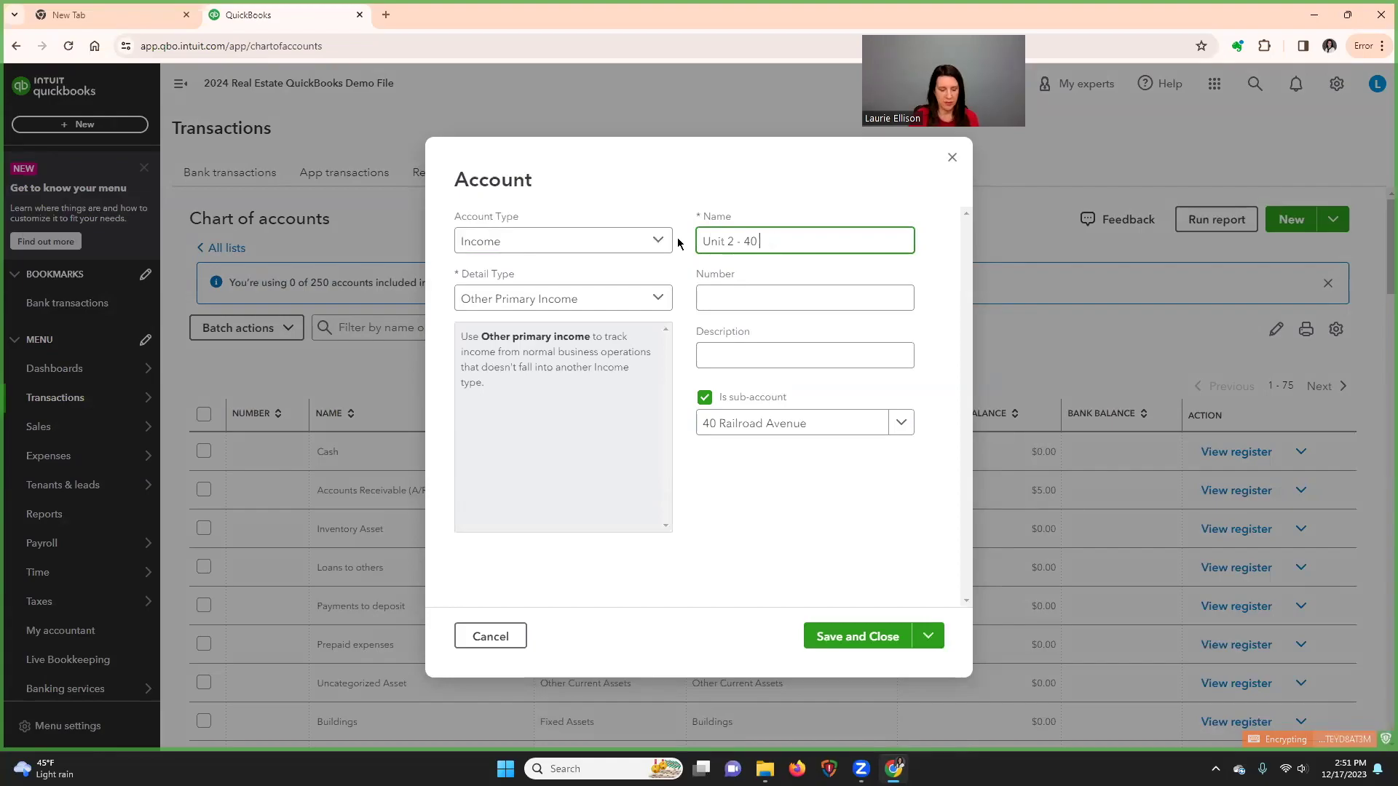
type(" RR")
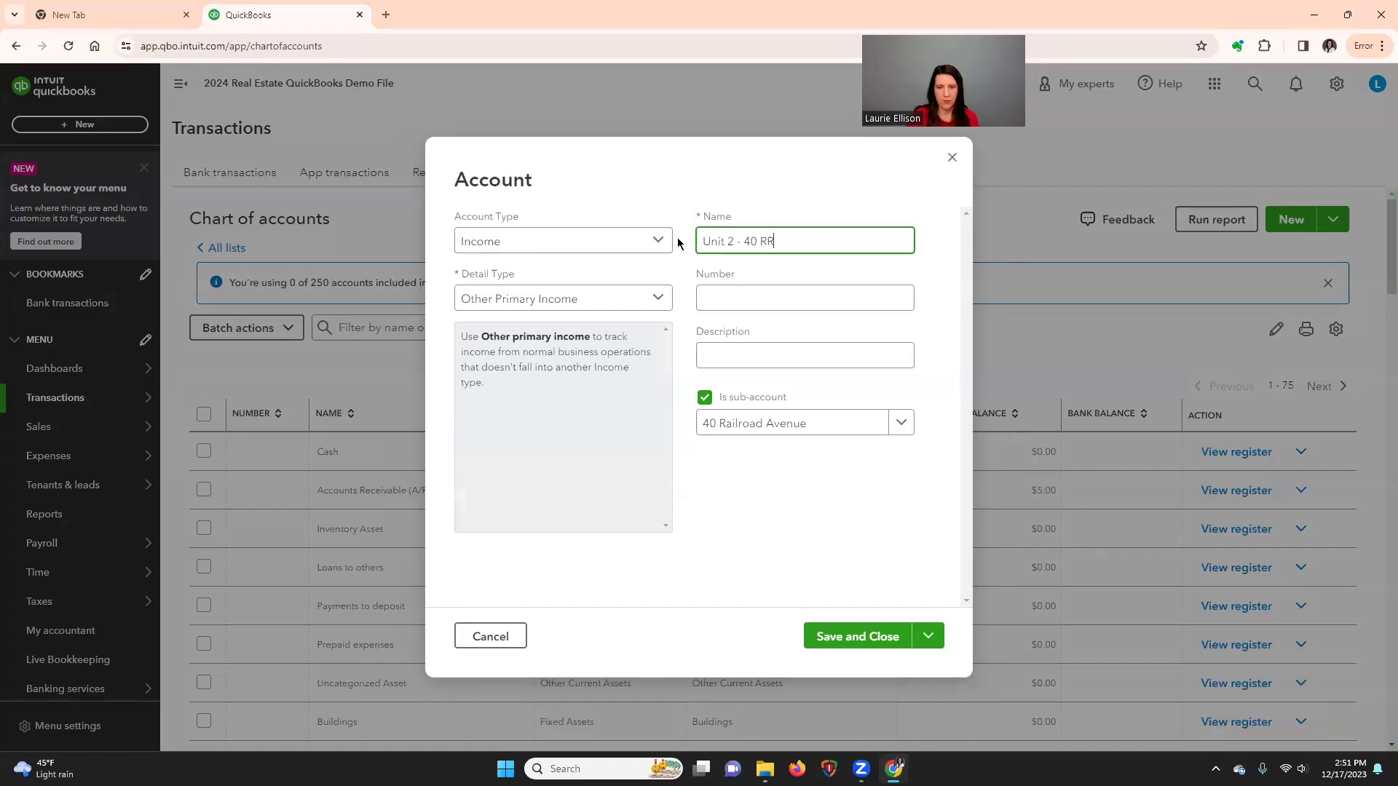
left_click(928, 639)
left_click(848, 668)
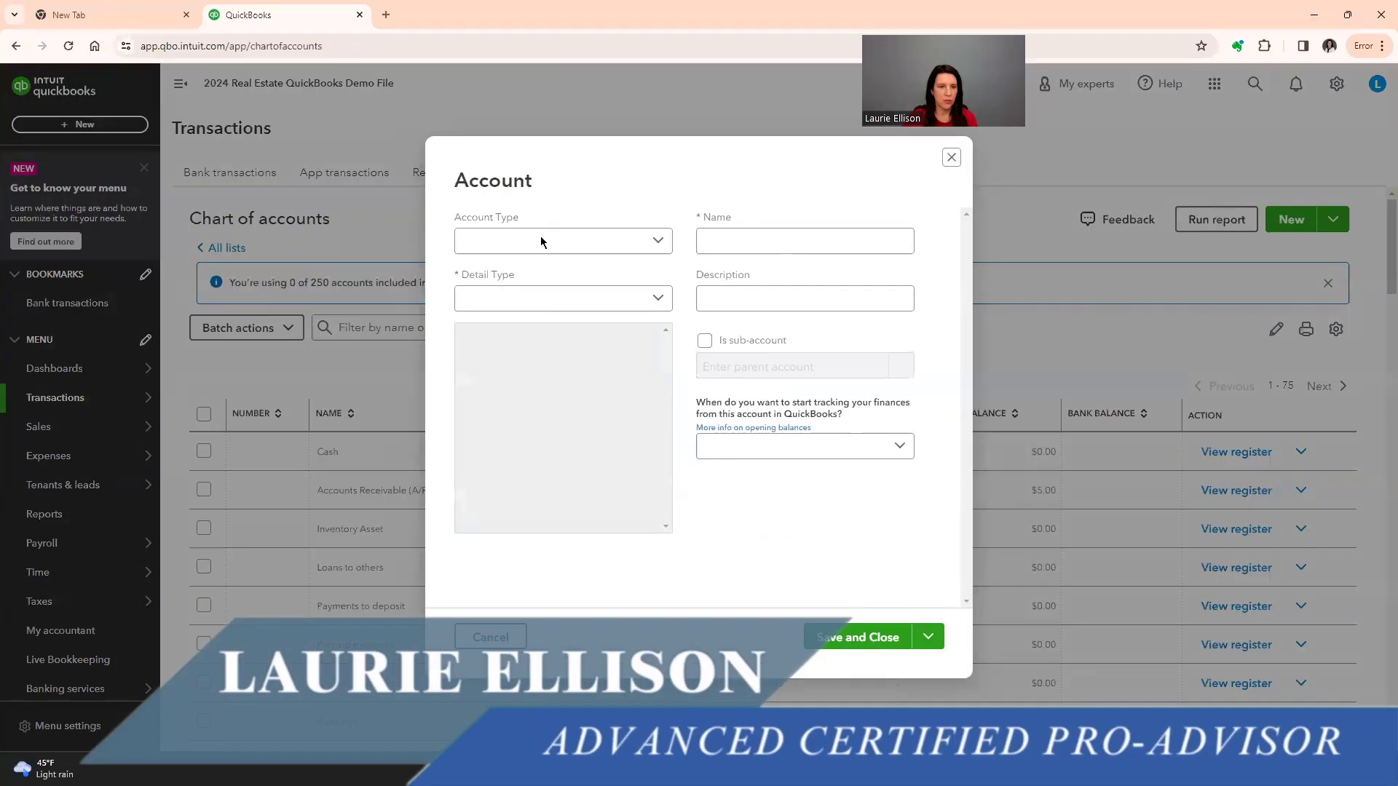
- Set the new account's type to Income and detail type to Other Primary Income
left_click(541, 241)
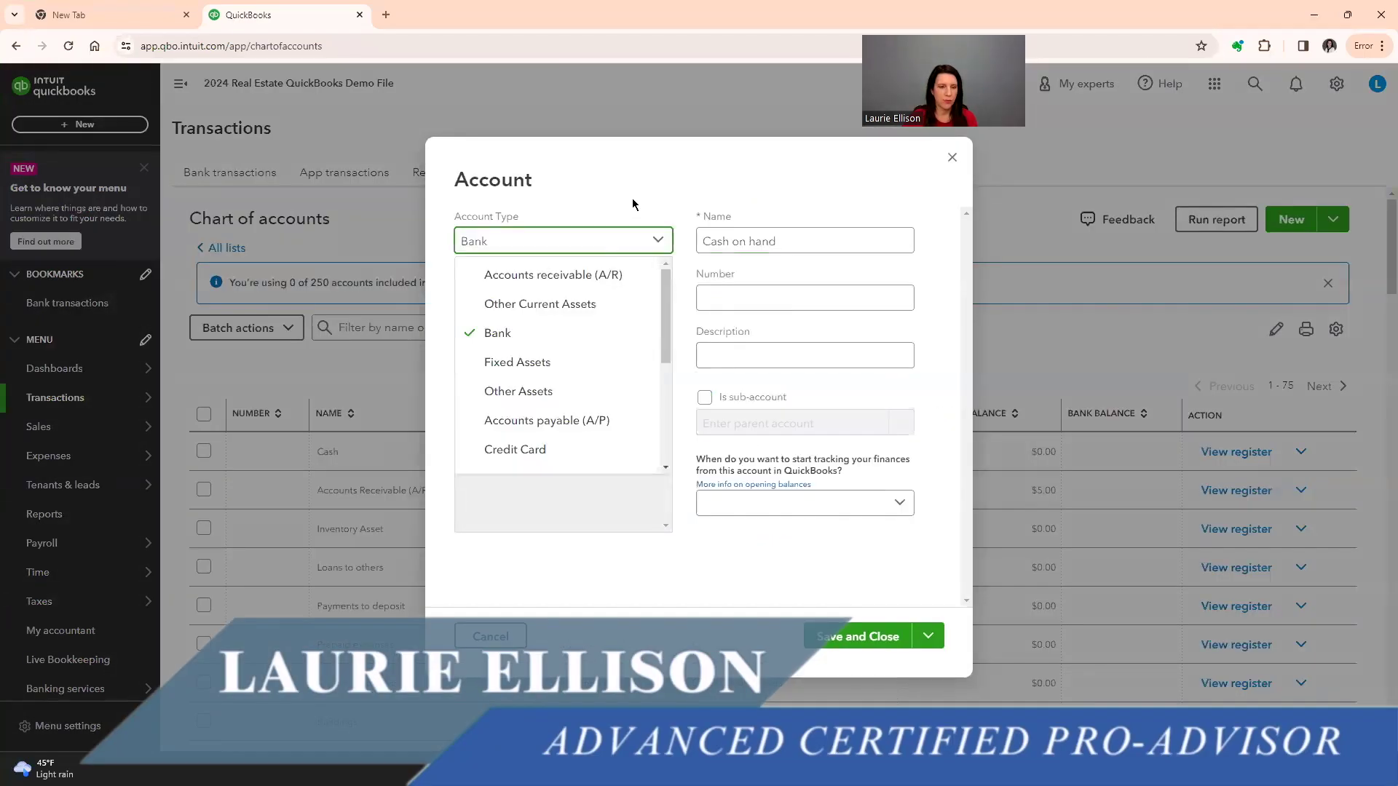
scroll(568, 349, "down", 3)
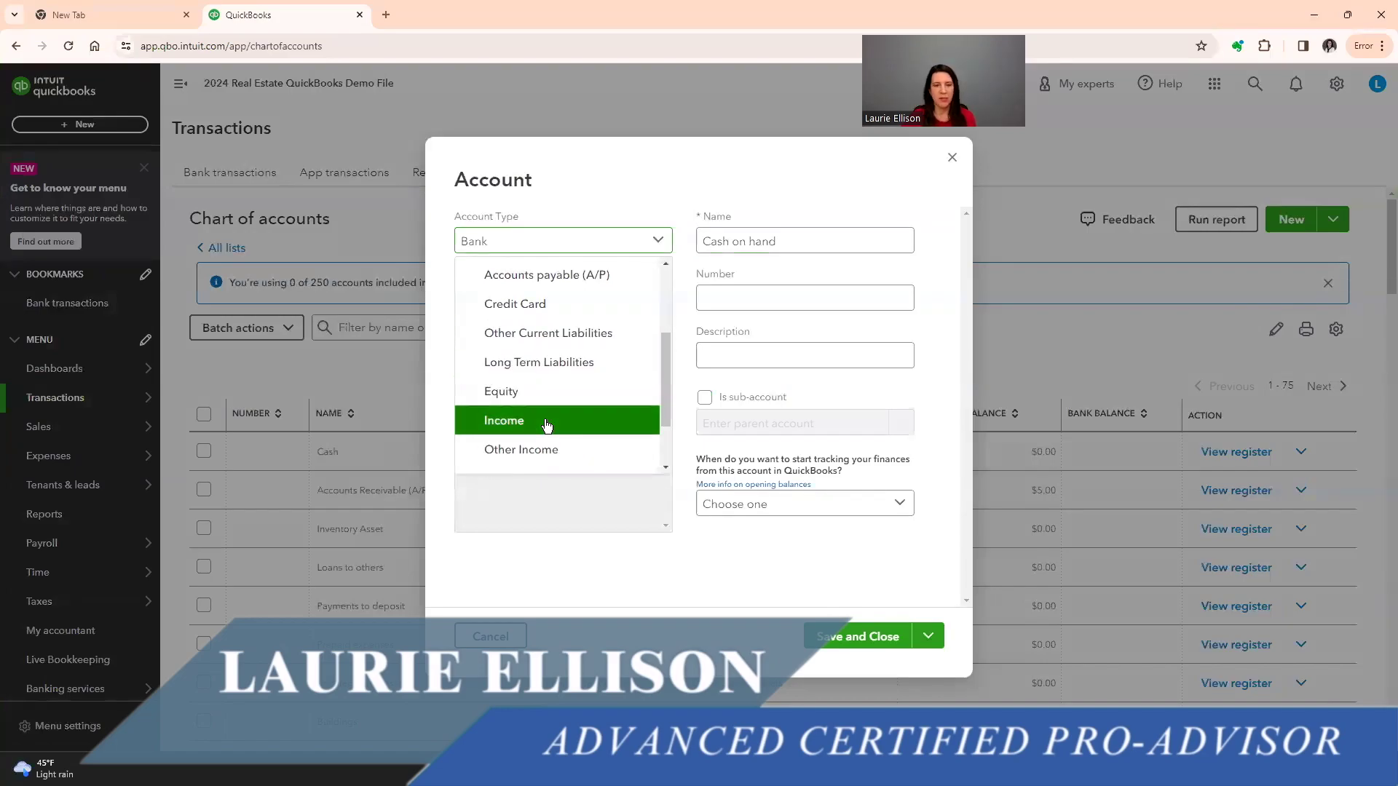
left_click(548, 421)
left_click(603, 304)
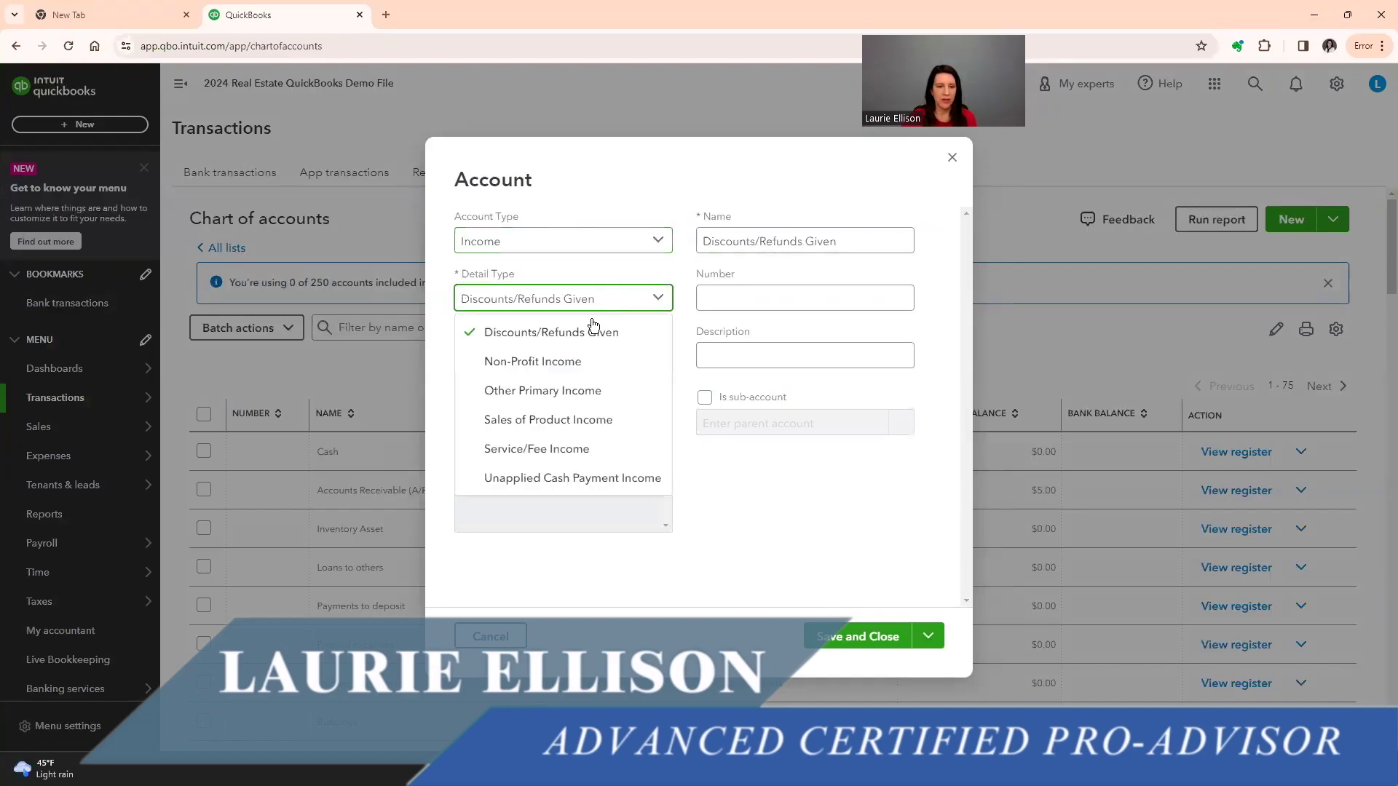
left_click(518, 386)
- Name it Unit 3 - 40 RR under parent 40 Railroad Avenue and save
left_click(705, 399)
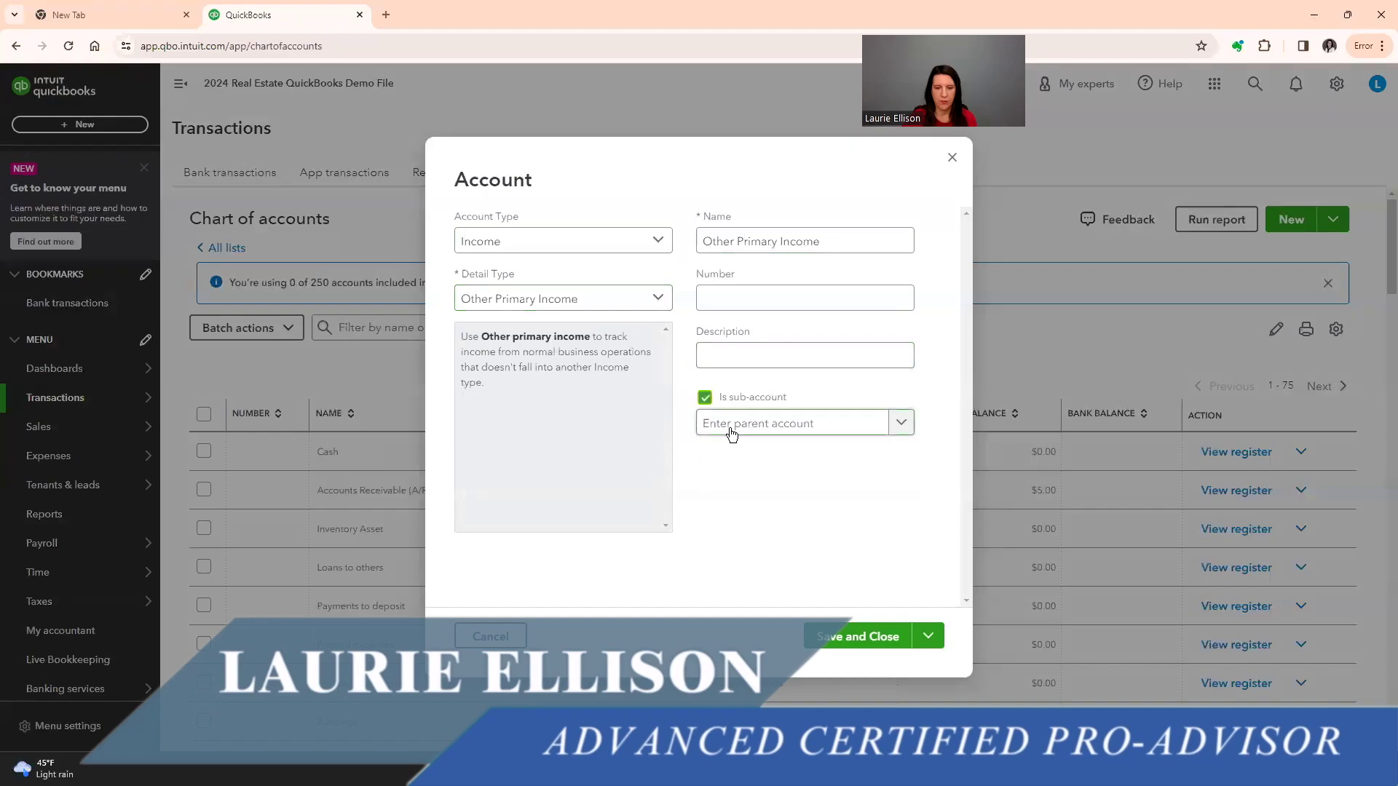
left_click(728, 426)
type("40")
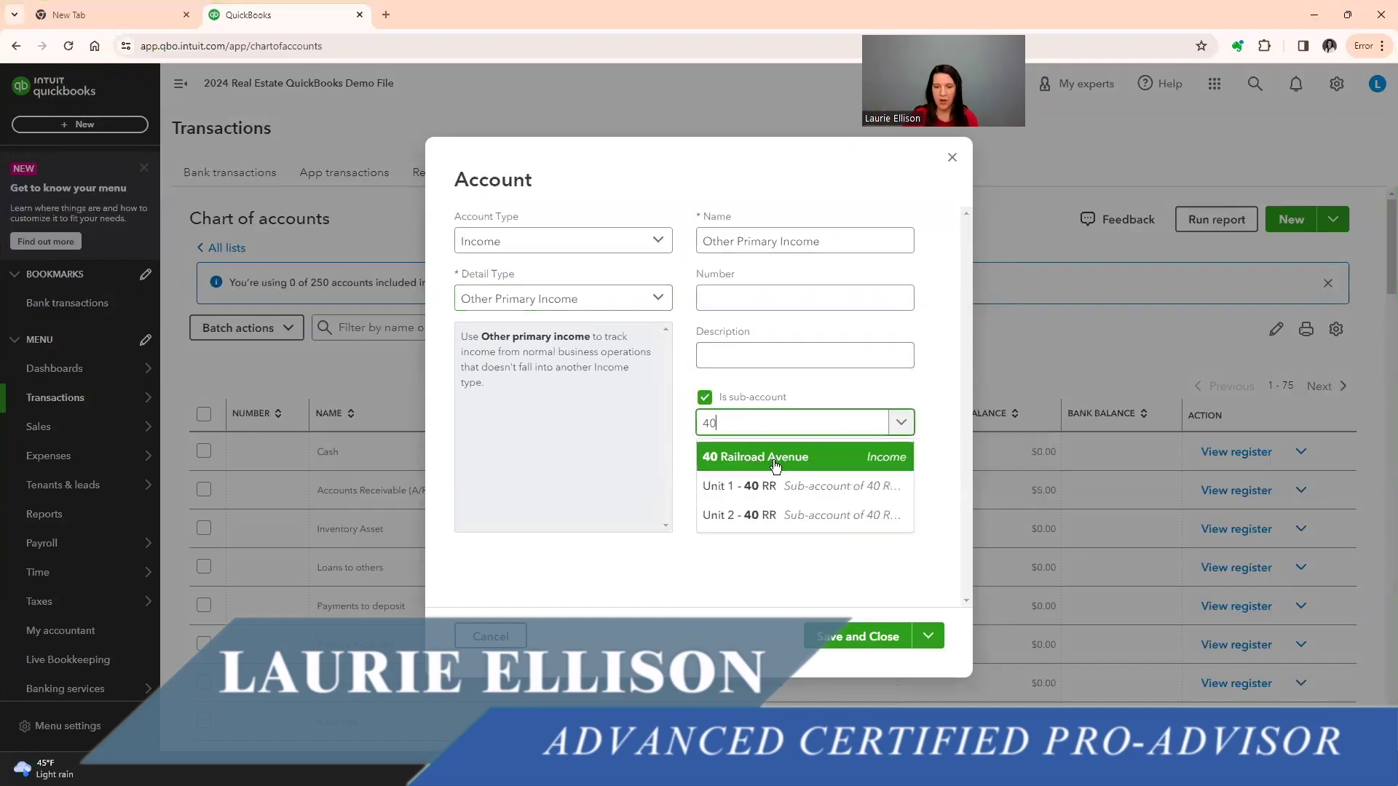
left_click(775, 459)
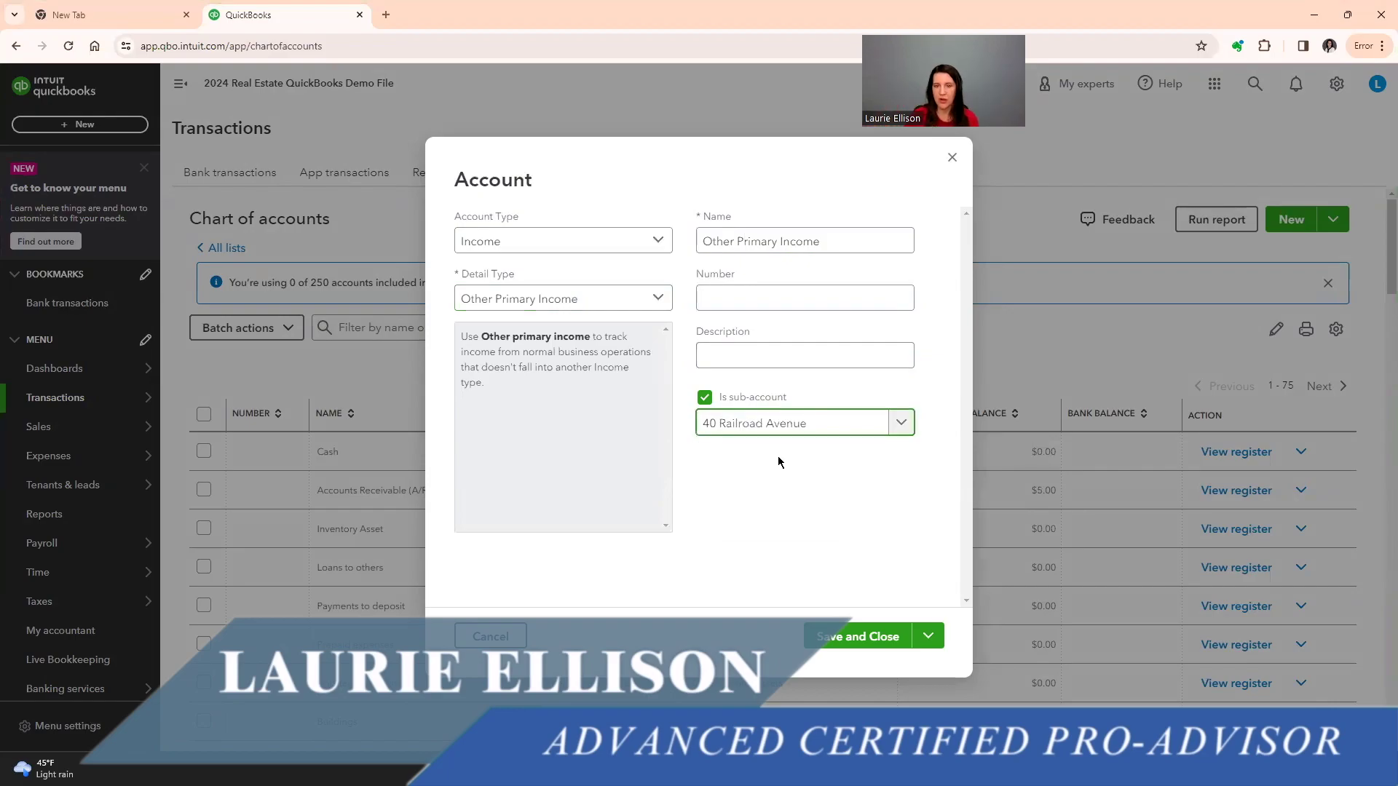
left_click(821, 243)
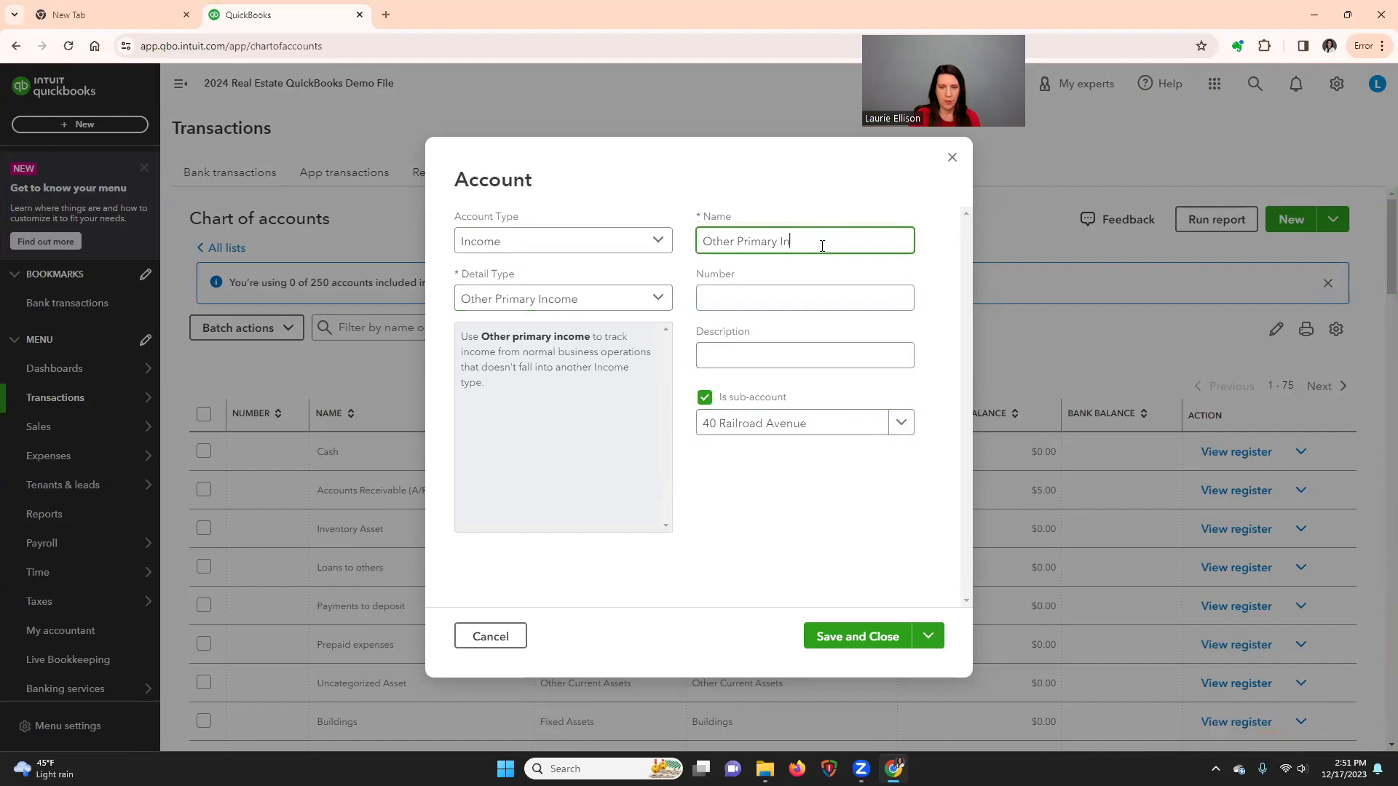
key("BackSpace")
key("BackSpace")
key("BackSpace")
key("BackSpace")
key("BackSpace")
key("BackSpace")
key("BackSpace")
key("BackSpace")
key("BackSpace")
key("BackSpace")
key("BackSpace")
key("BackSpace")
key("BackSpace")
key("BackSpace")
key("BackSpace")
key("BackSpace")
type("Unit 3 - 40 RR")
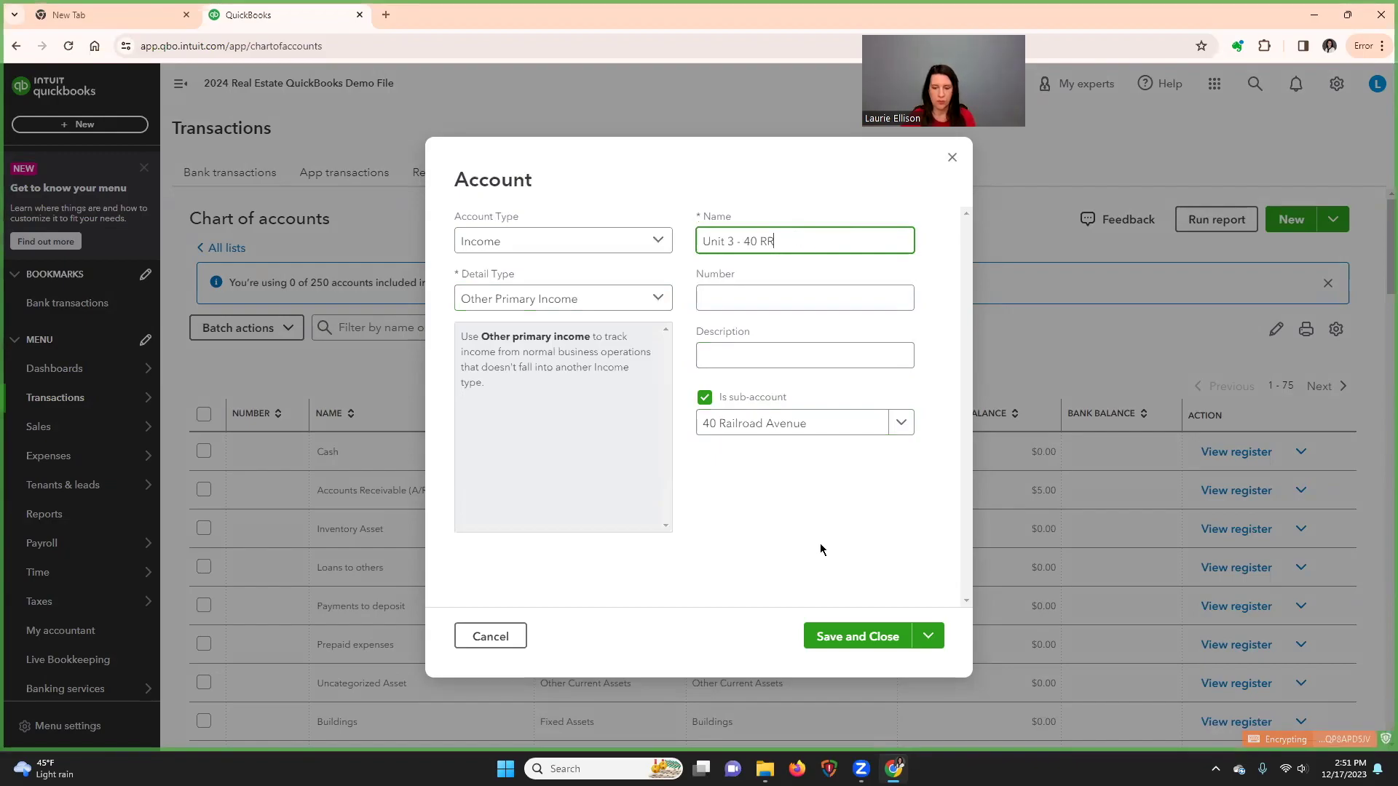
left_click(868, 640)
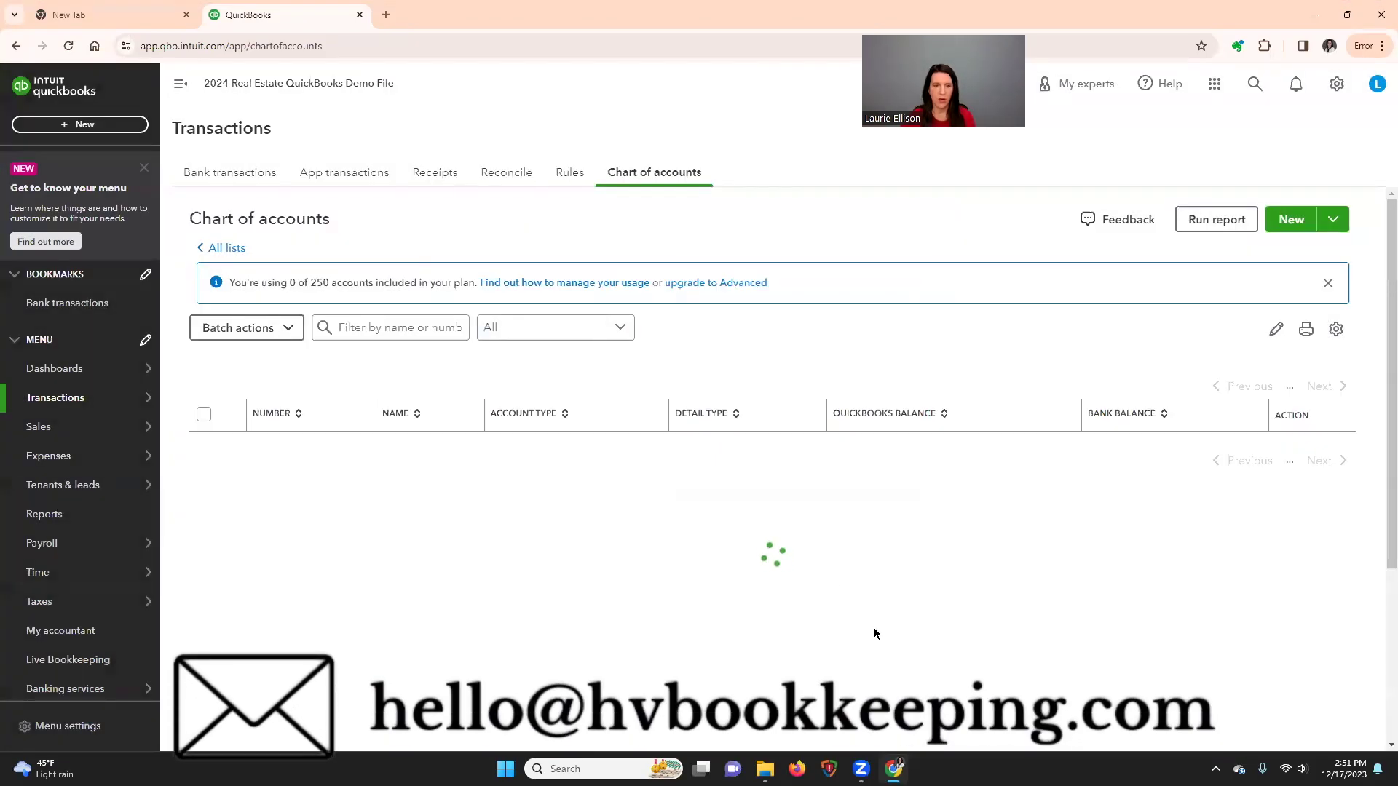
scroll(888, 564, "down", 10)
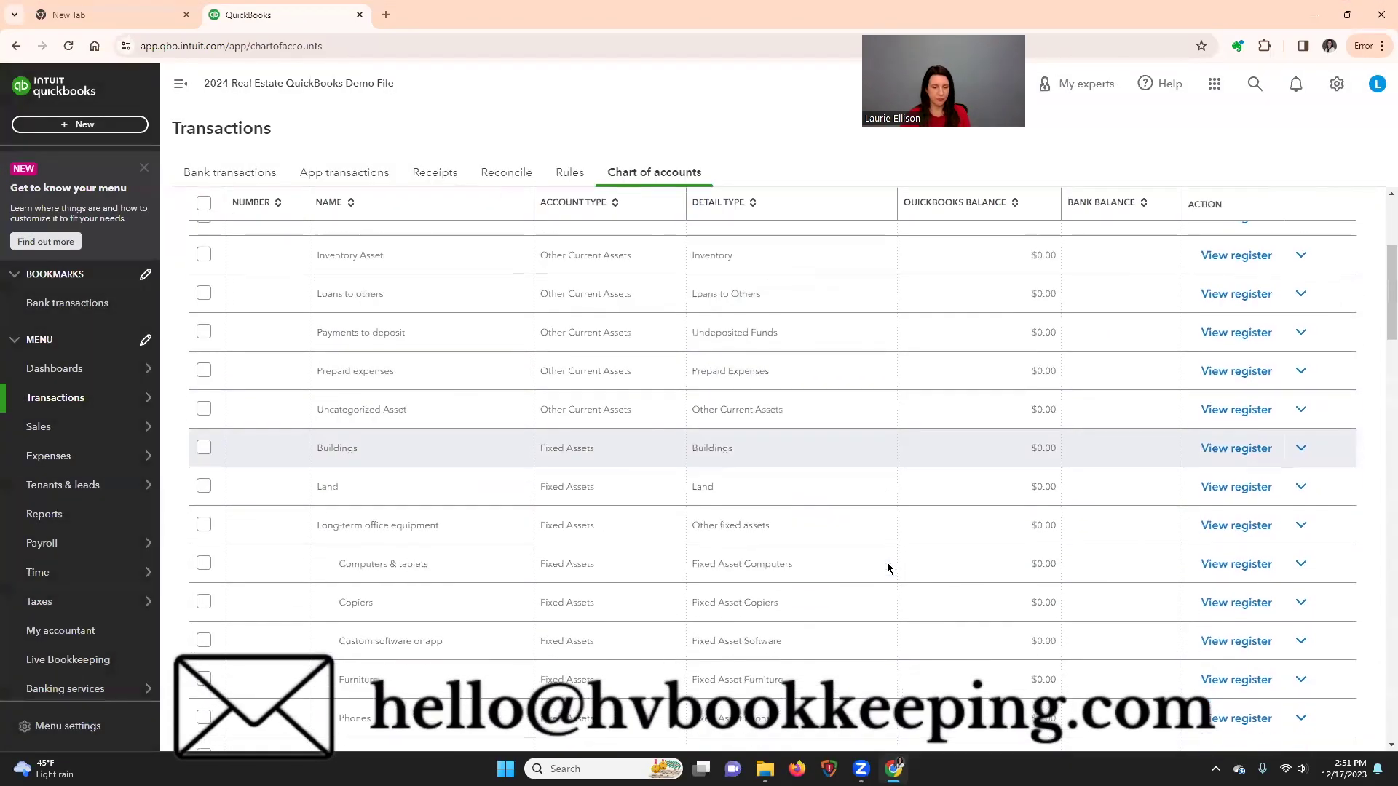
scroll(888, 567, "down", 10)
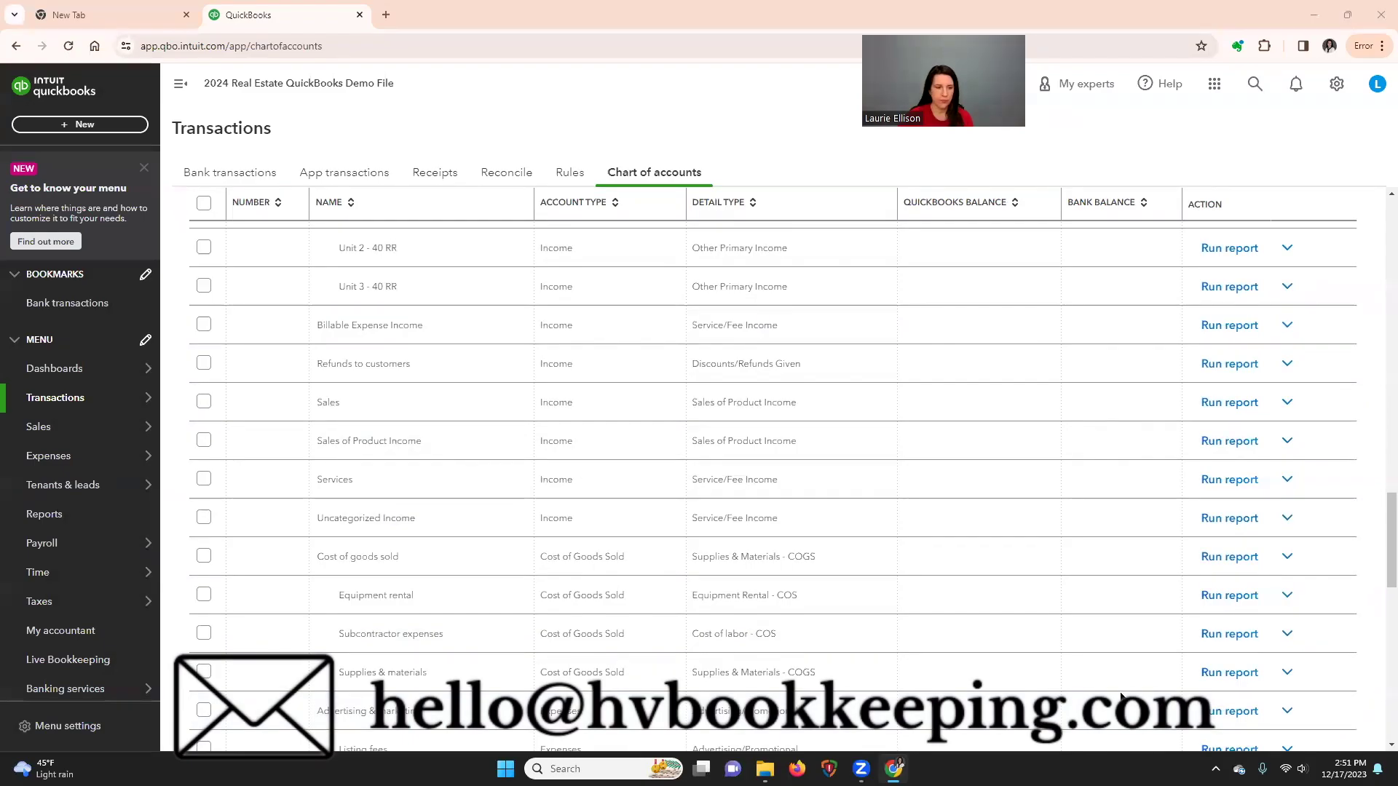
scroll(520, 513, "up", 3)
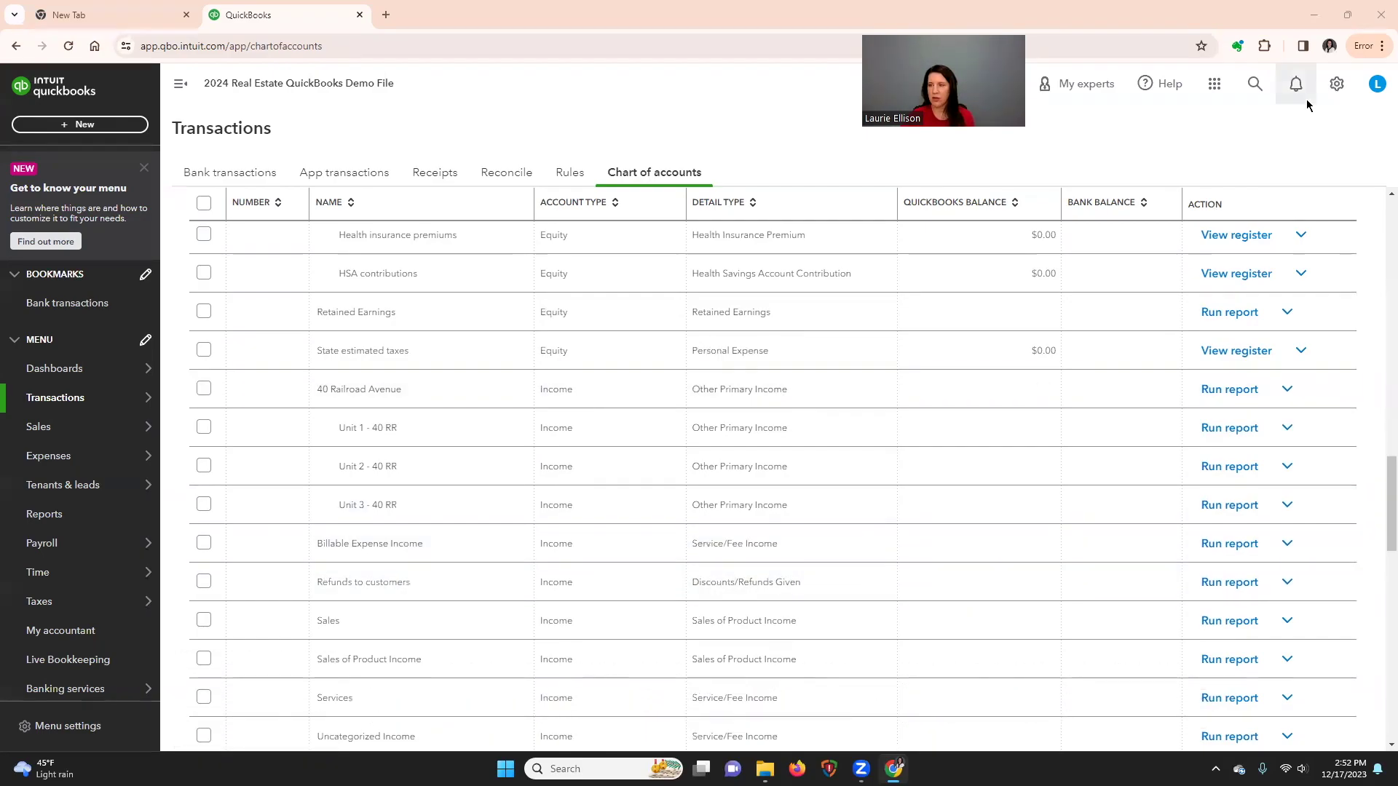
- Start a new service named Unit 1- 40 RR from the Products and services list
left_click(1337, 85)
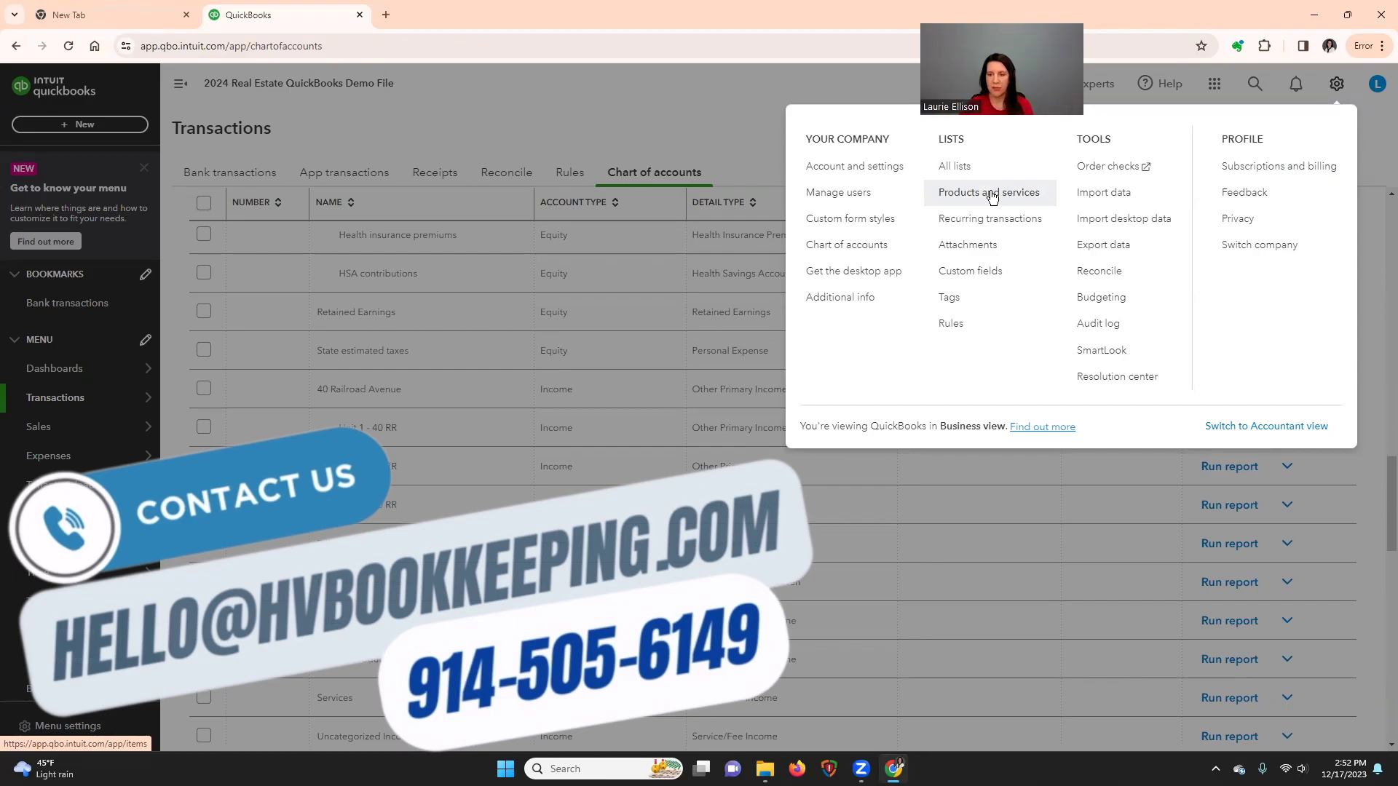
left_click(988, 195)
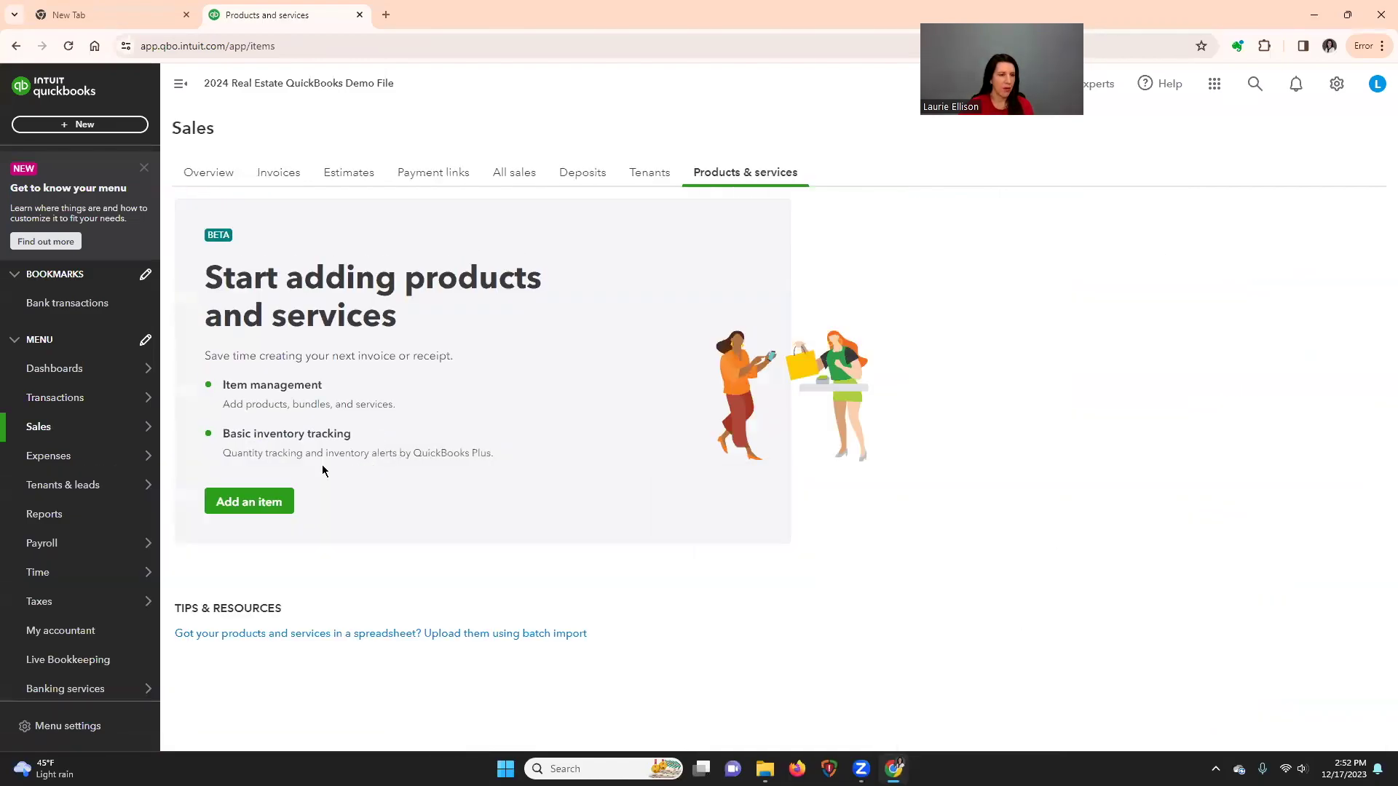
left_click(247, 504)
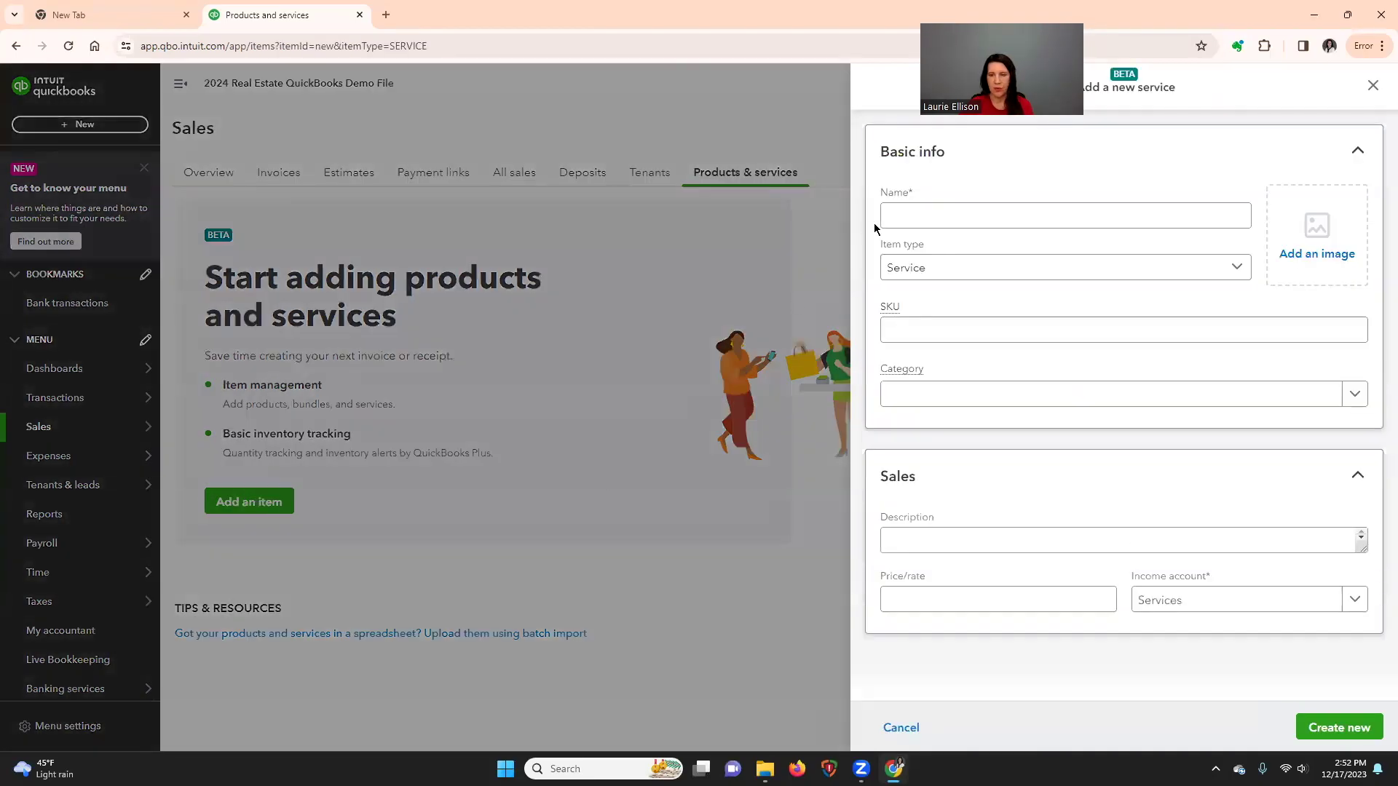
left_click(915, 208)
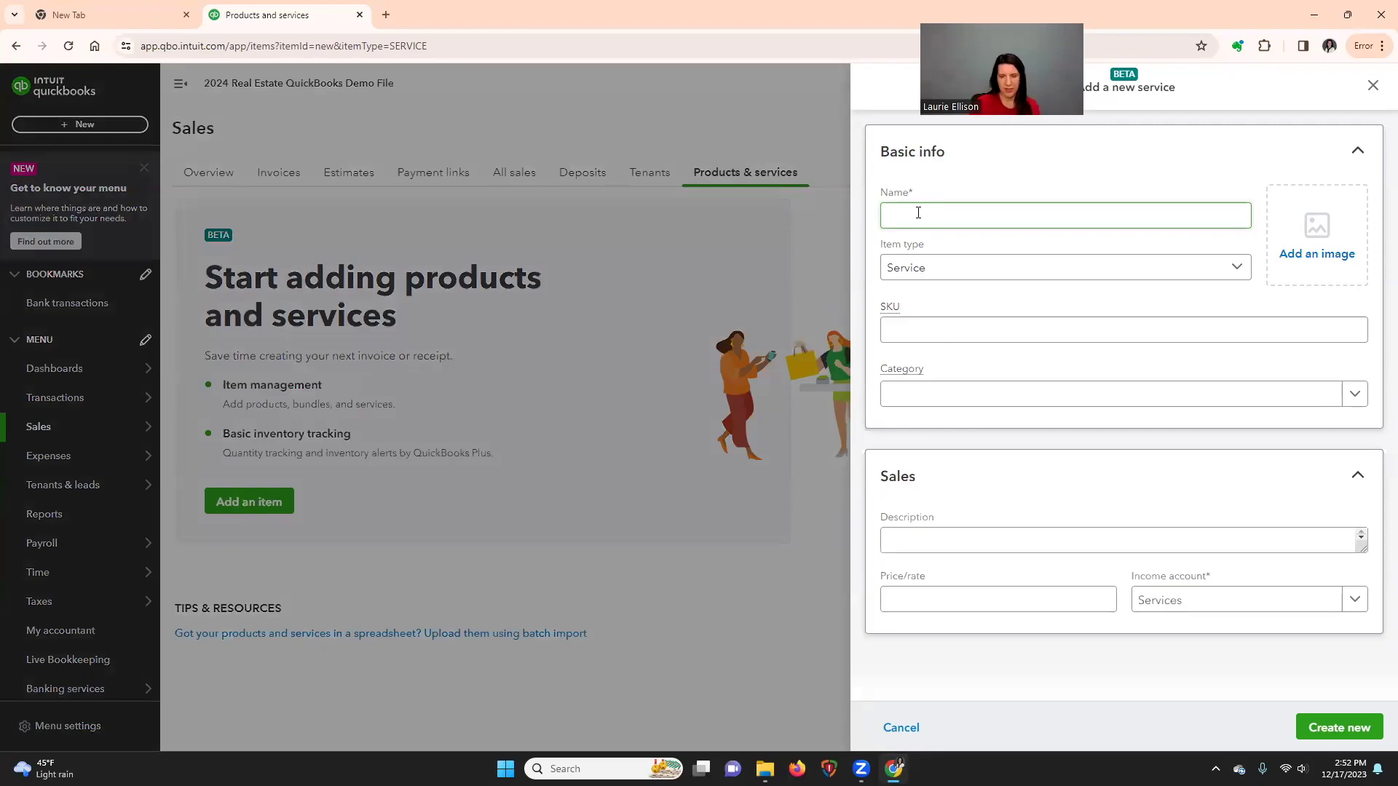
type("Unit 1")
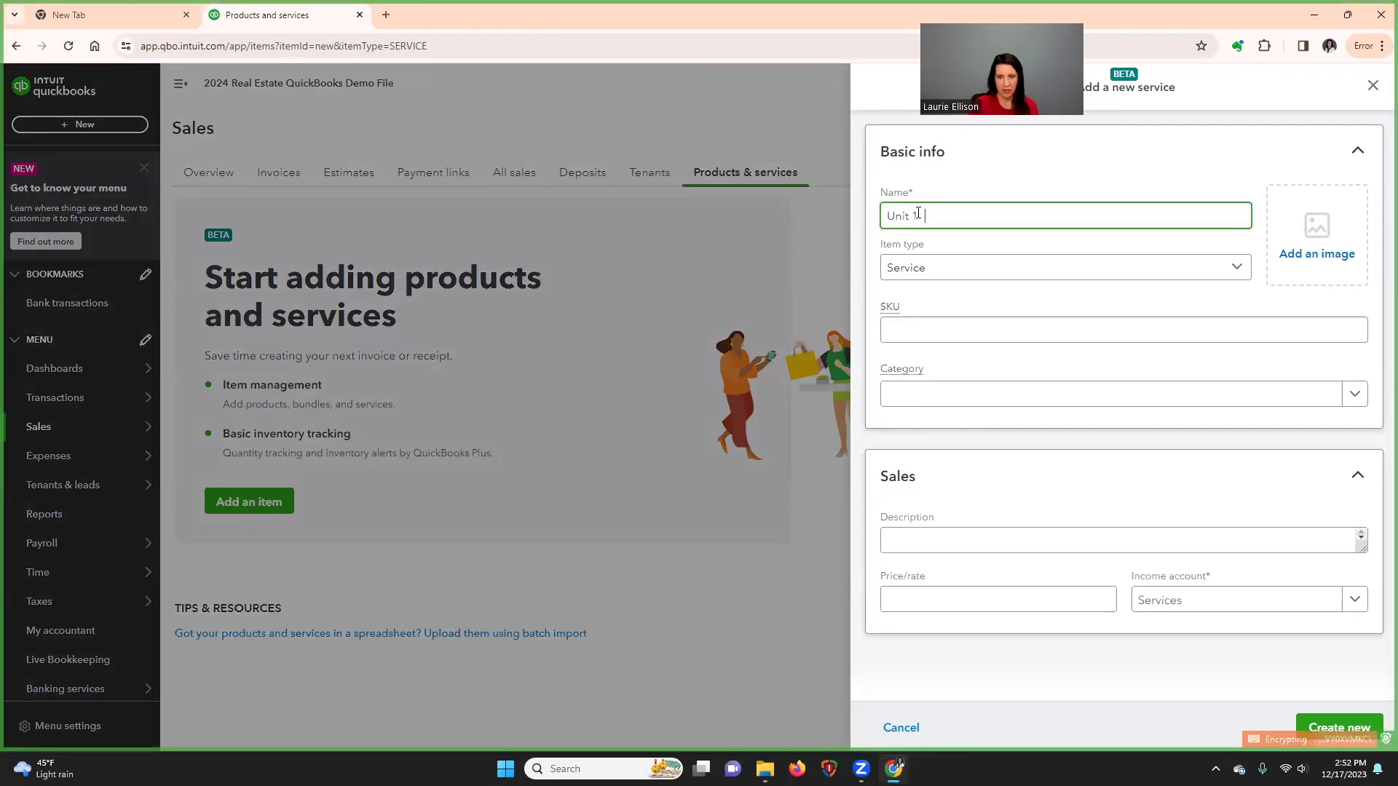
type(" 40 $")
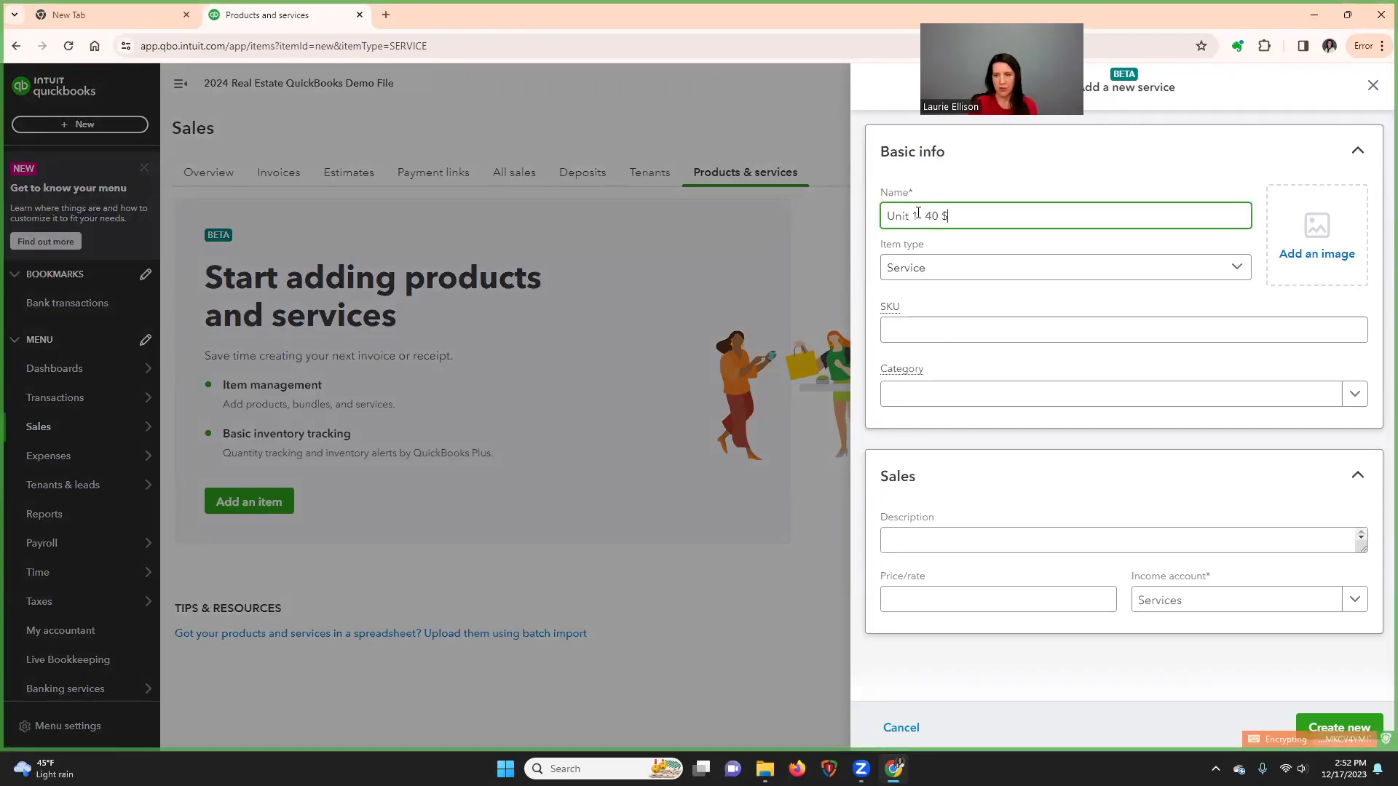
type("RR")
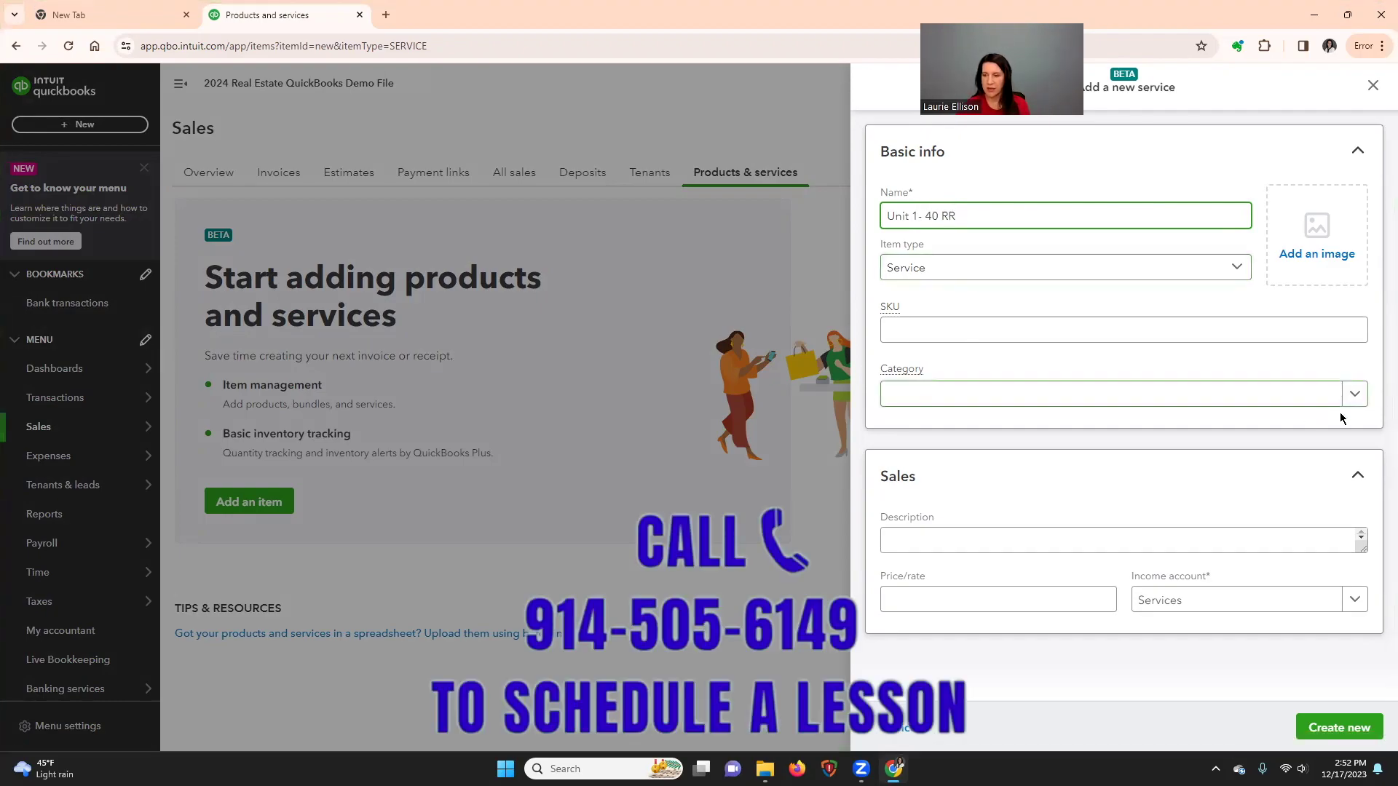
left_click(1353, 394)
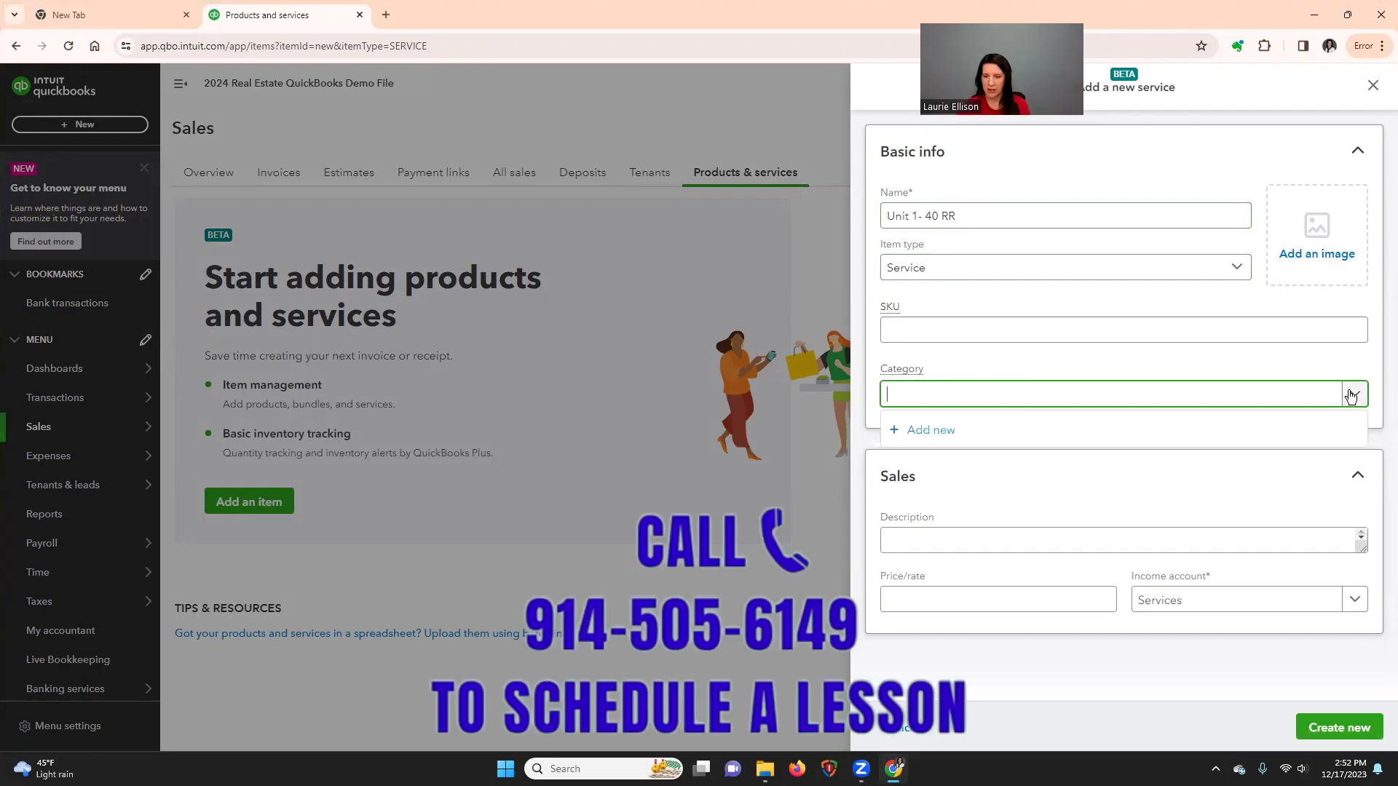
left_click(1193, 394)
- Set the service's income account to 40 Railroad Avenue:Unit 1 - 40 RR
left_click(1354, 601)
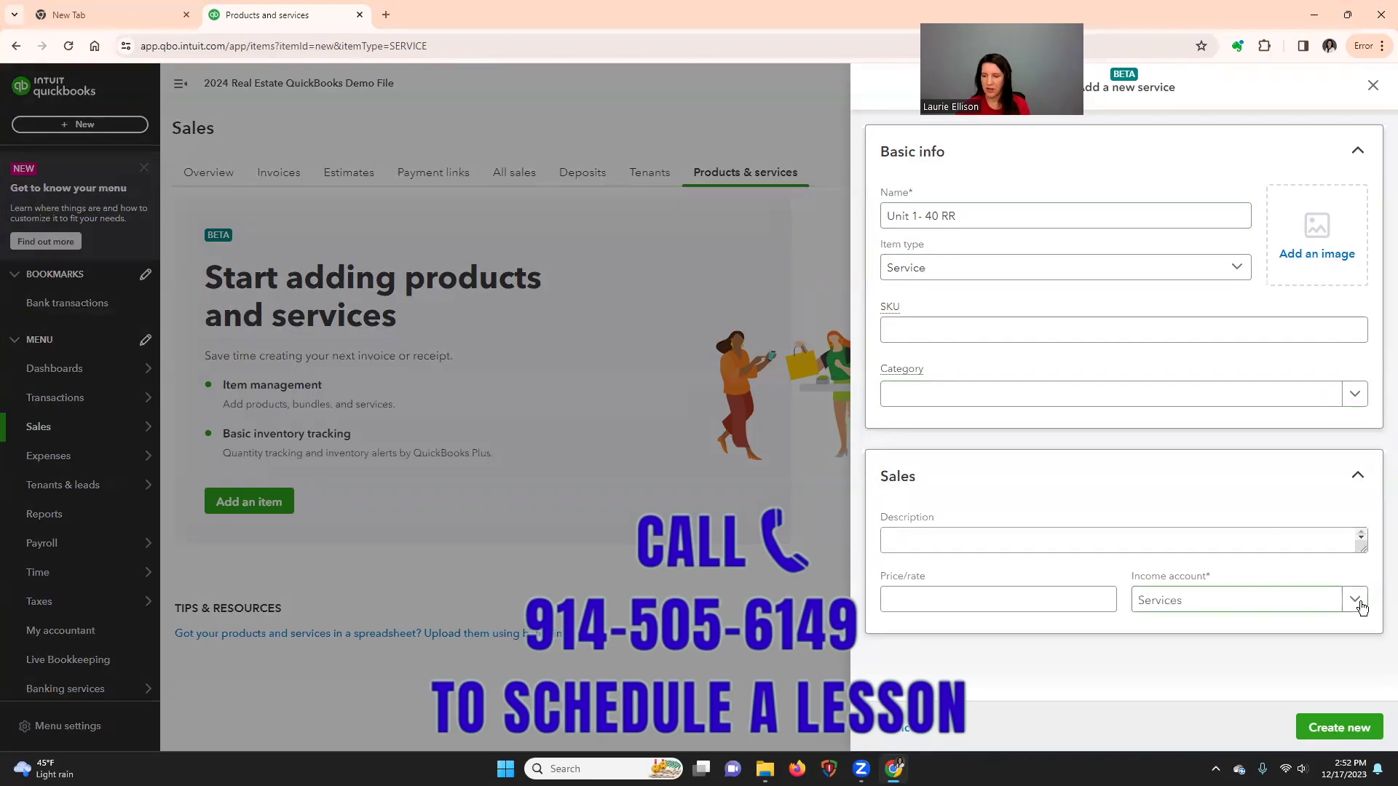
left_click(1355, 603)
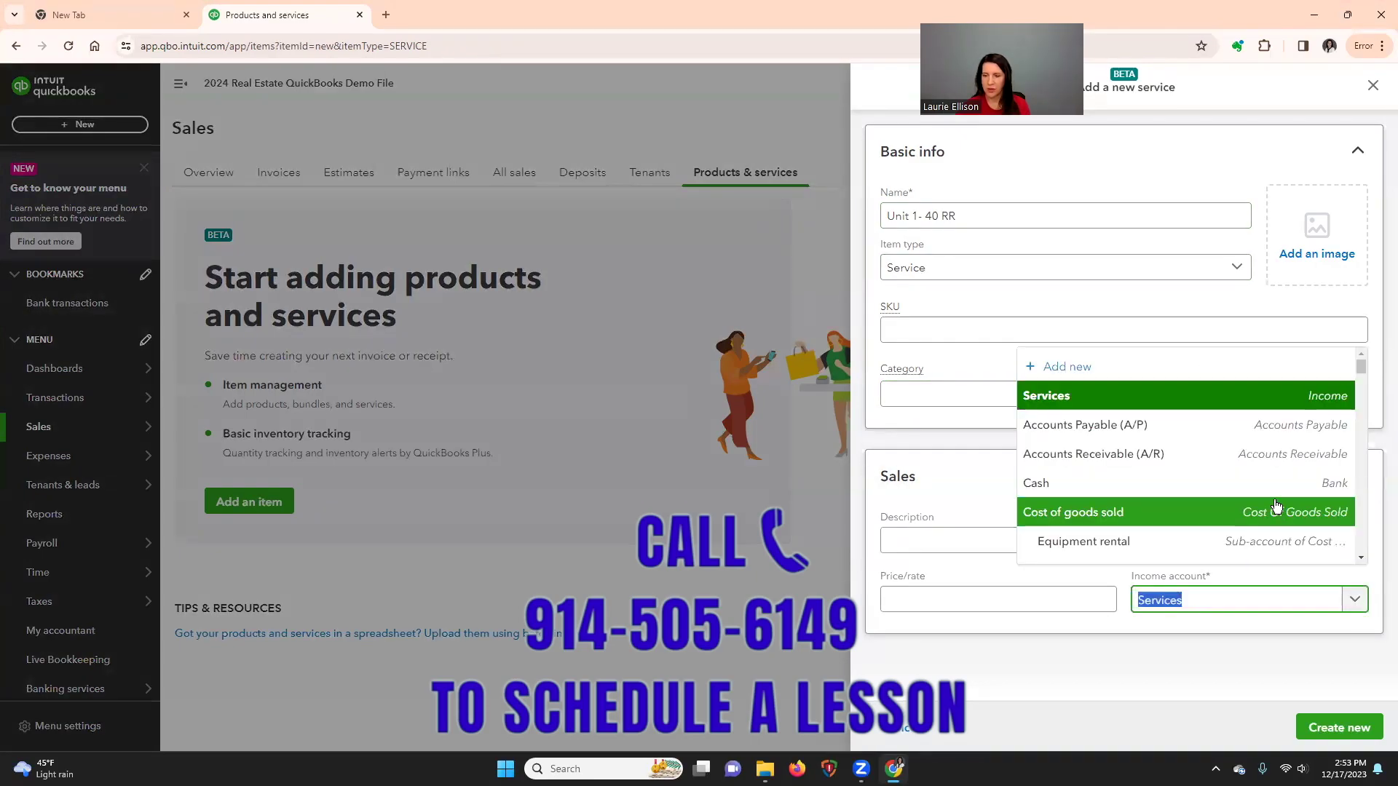
scroll(1275, 505, "down", 10)
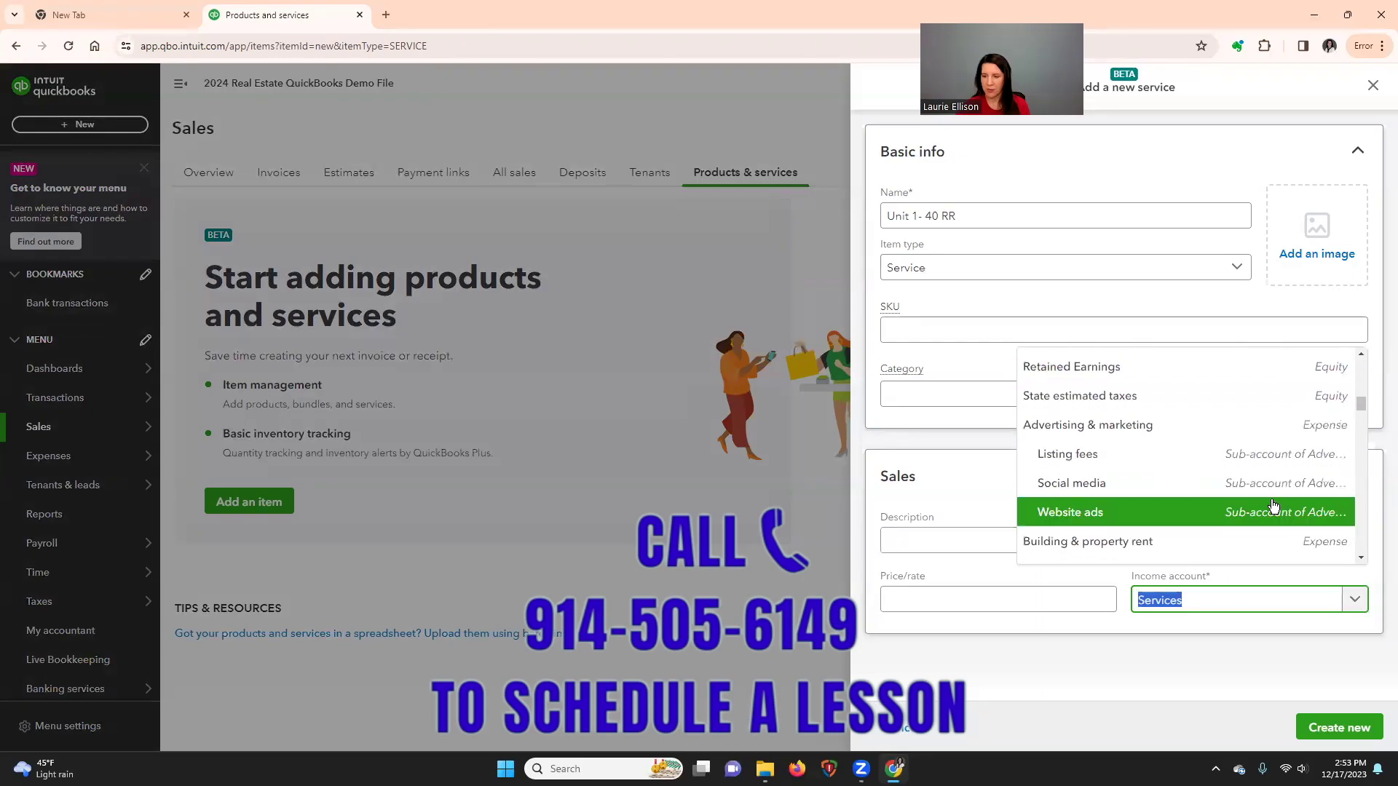
scroll(1273, 506, "down", 6)
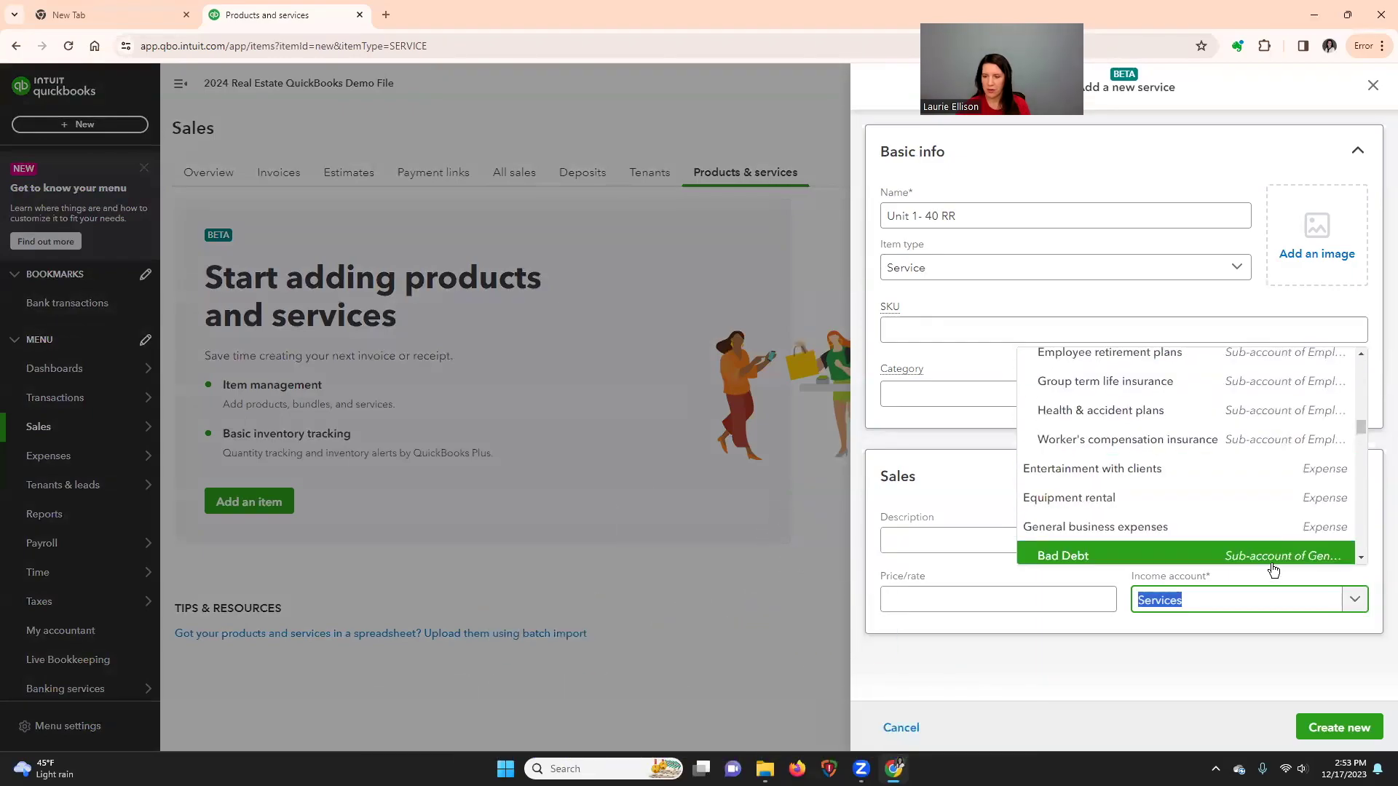
type("40")
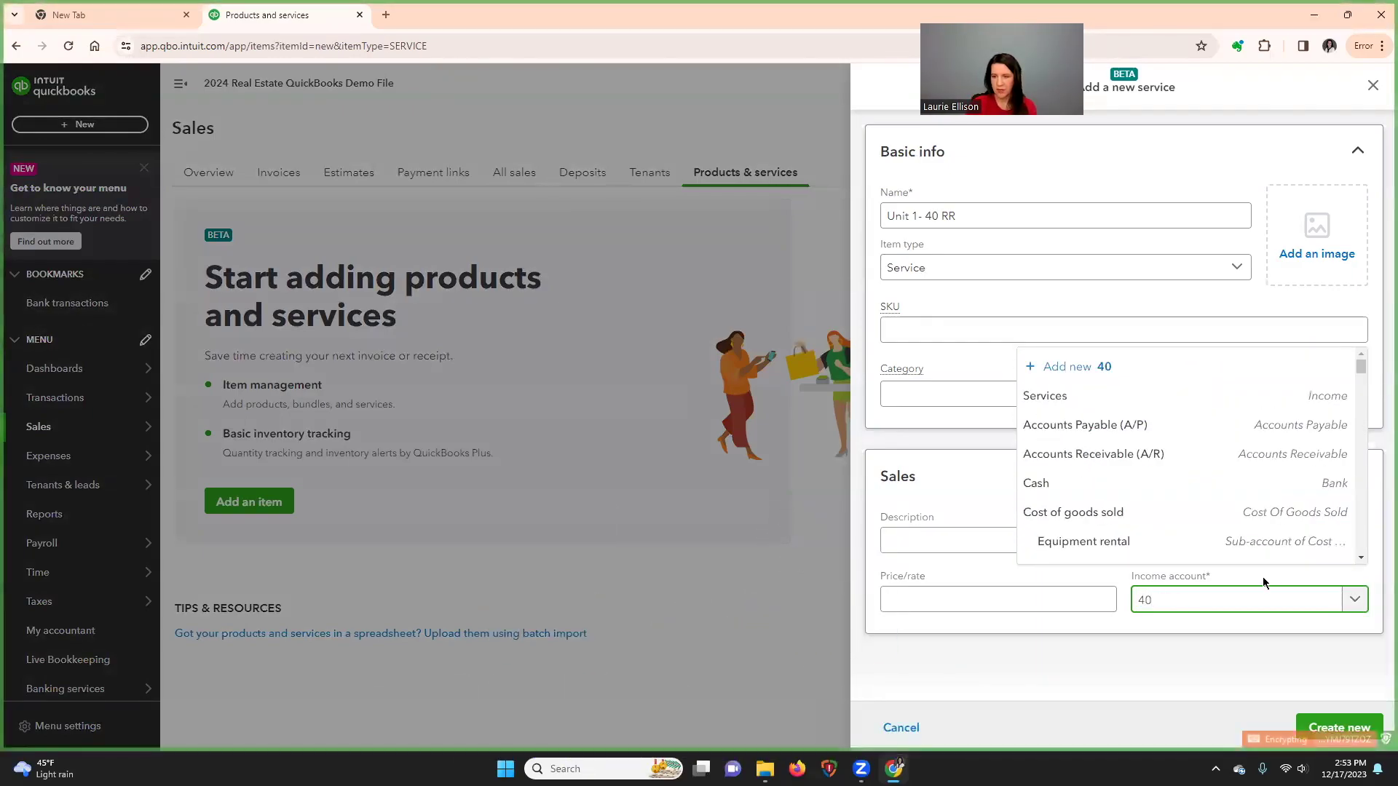
type(" rr")
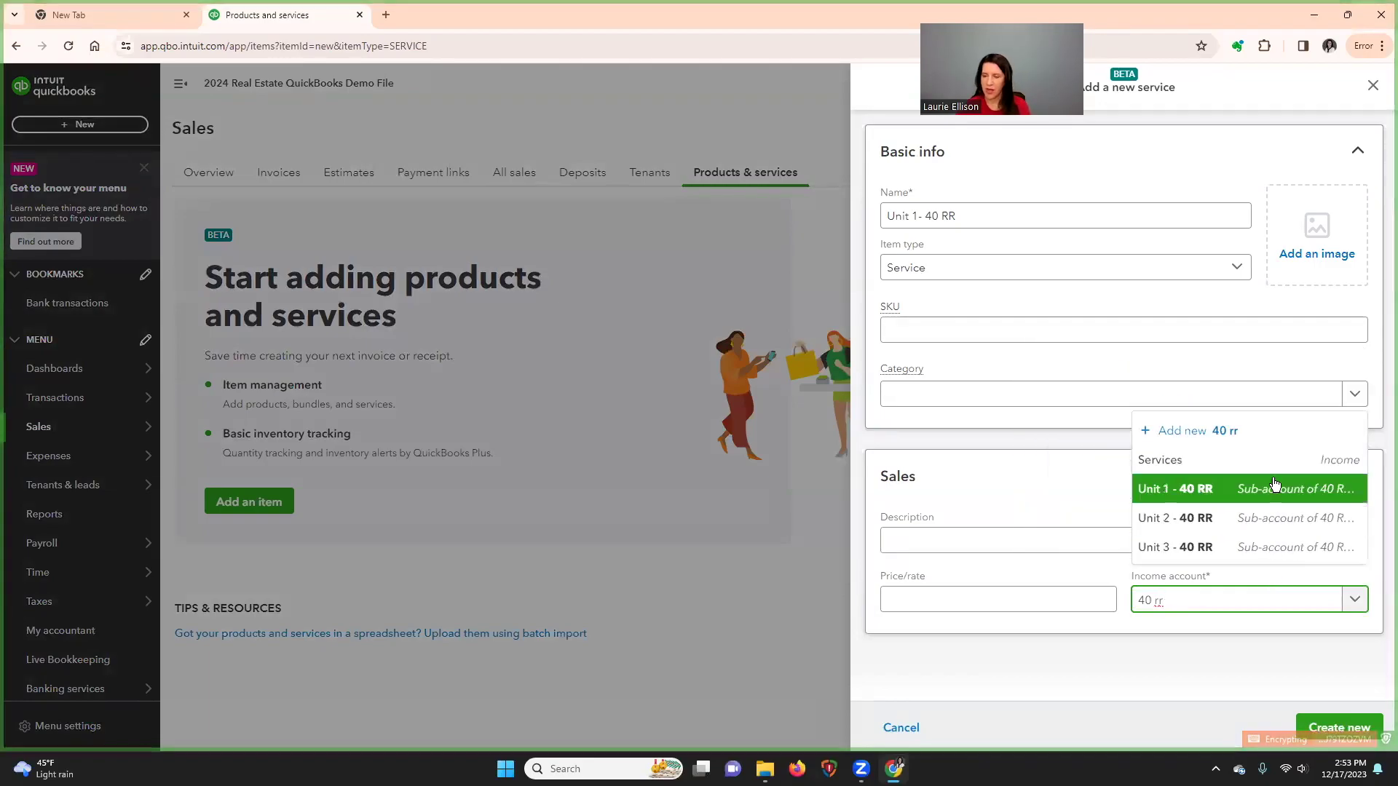
left_click(1274, 489)
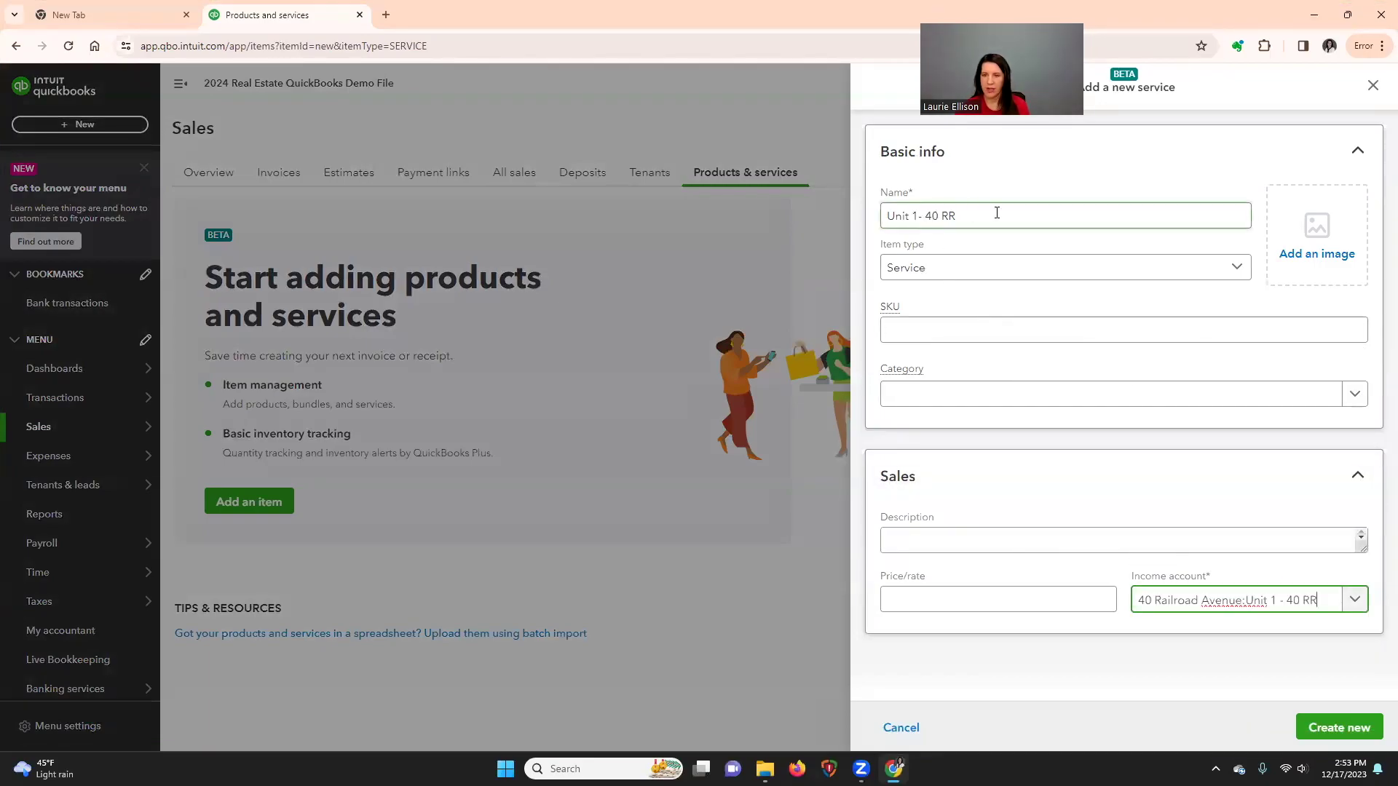
- Enter description 'Unit 1 - 40 RR' and price 2000.00, then save the service
left_click(911, 541)
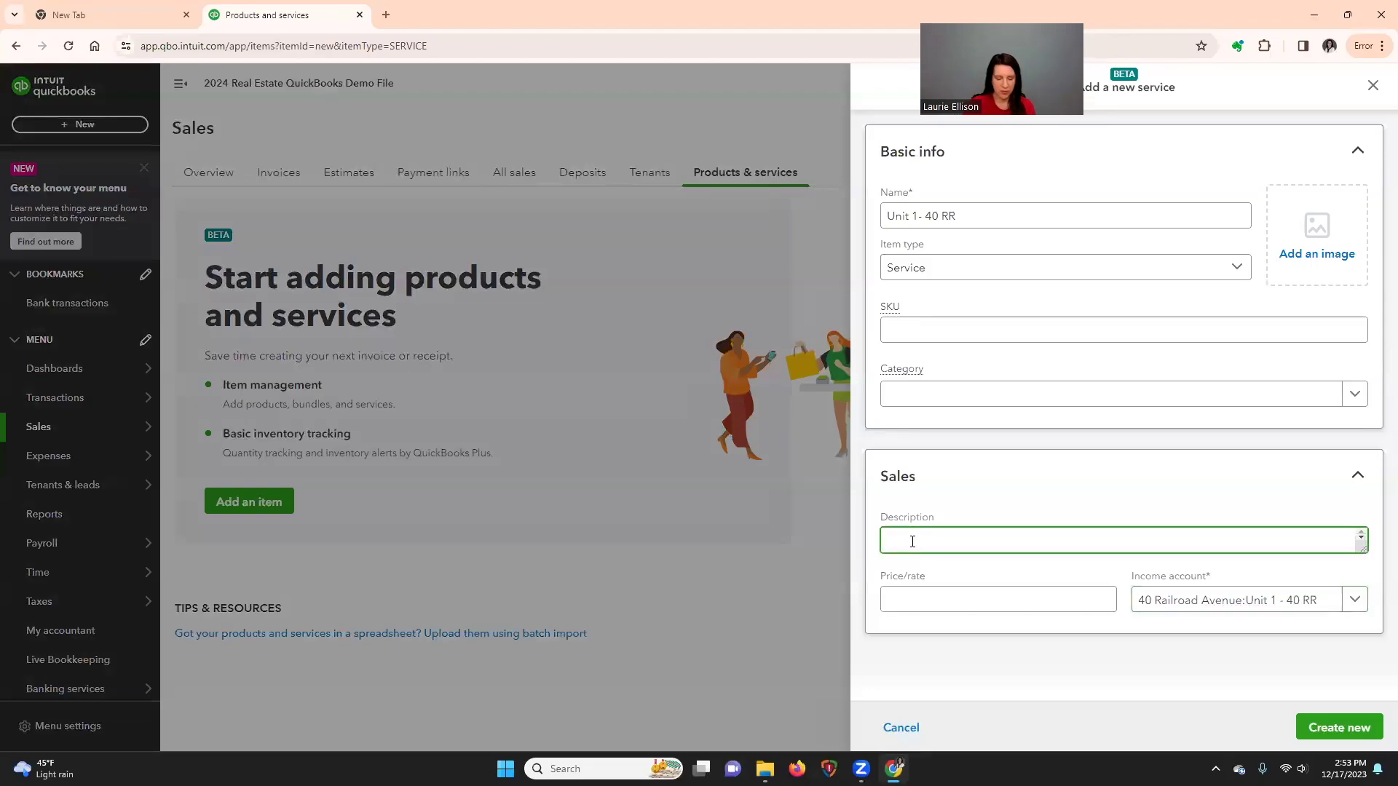
type("Unit")
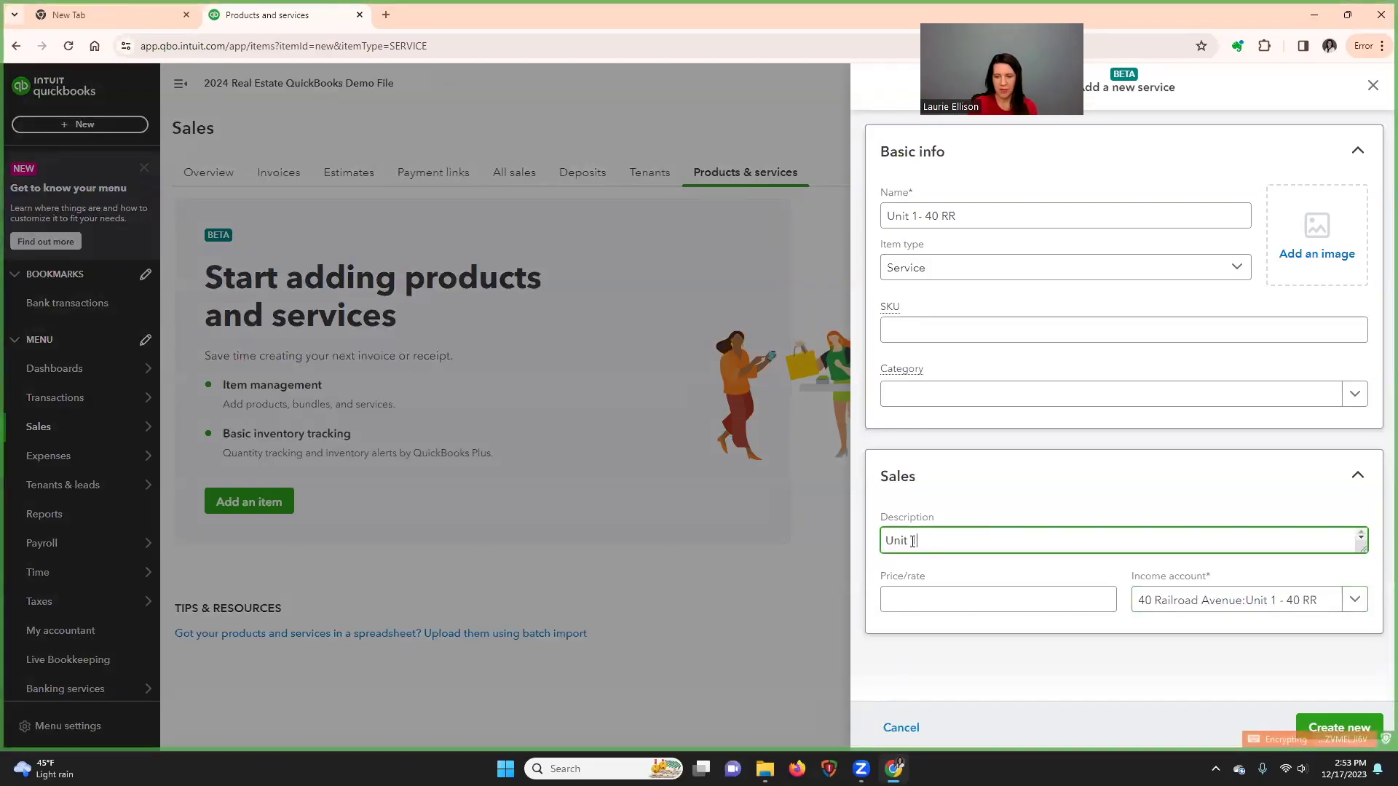
type(" 1 - 40 RR")
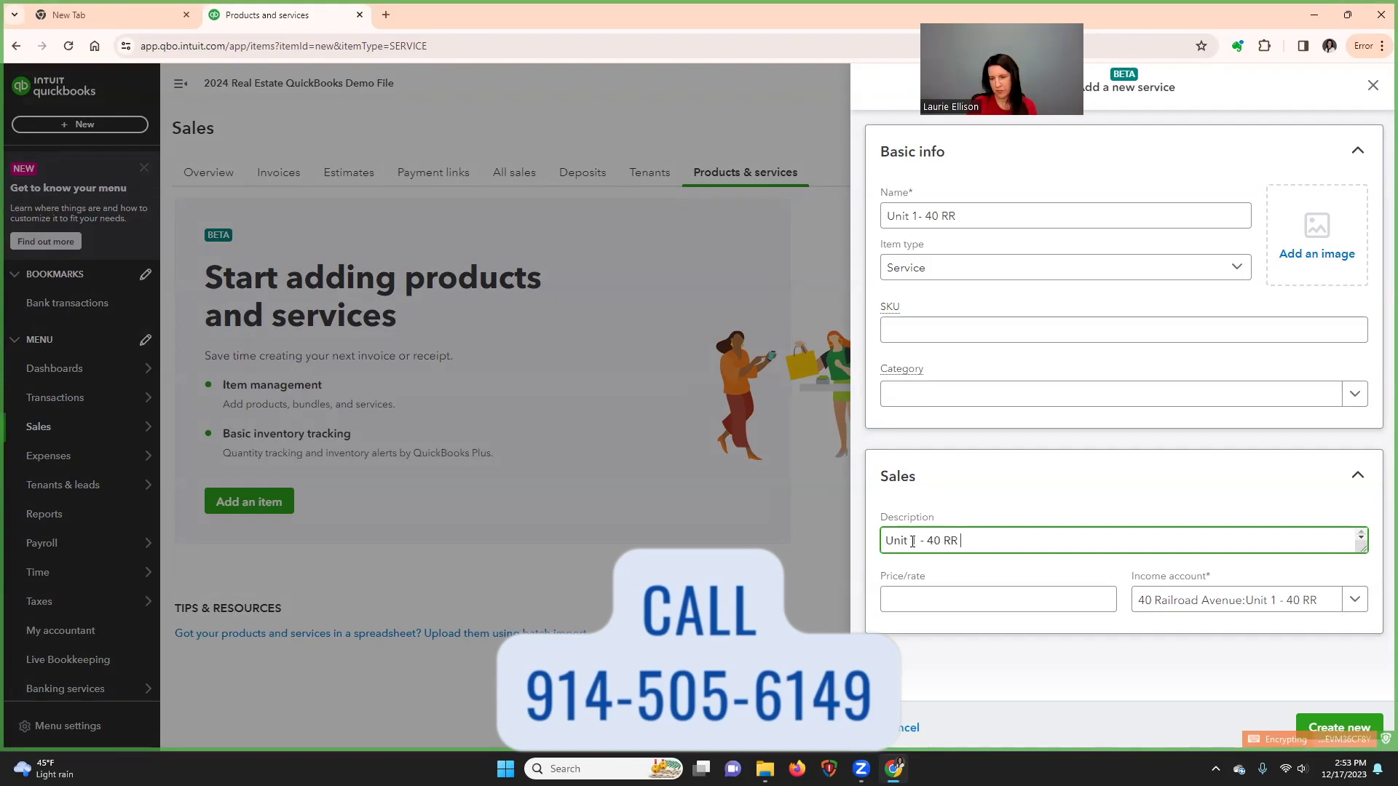
left_click(957, 599)
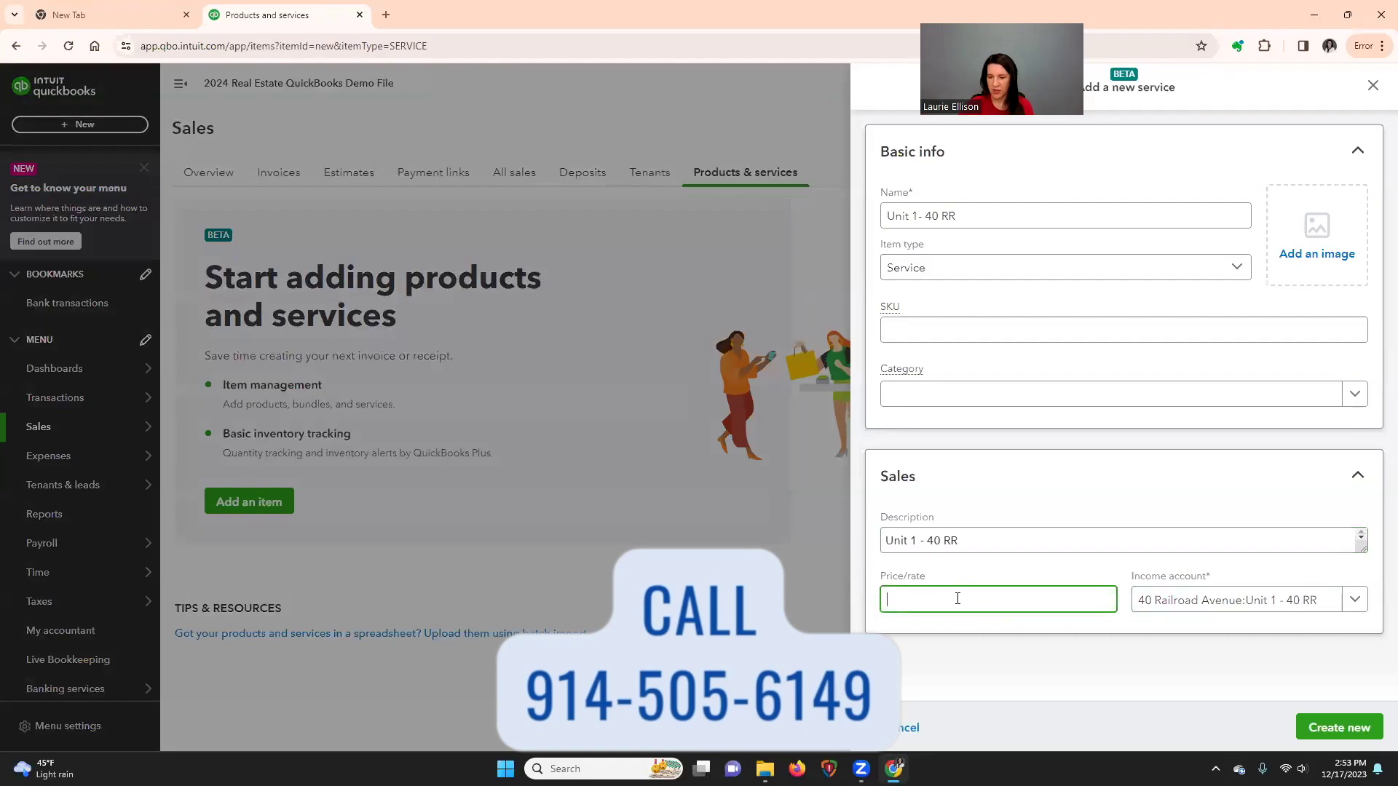
type("2000.00")
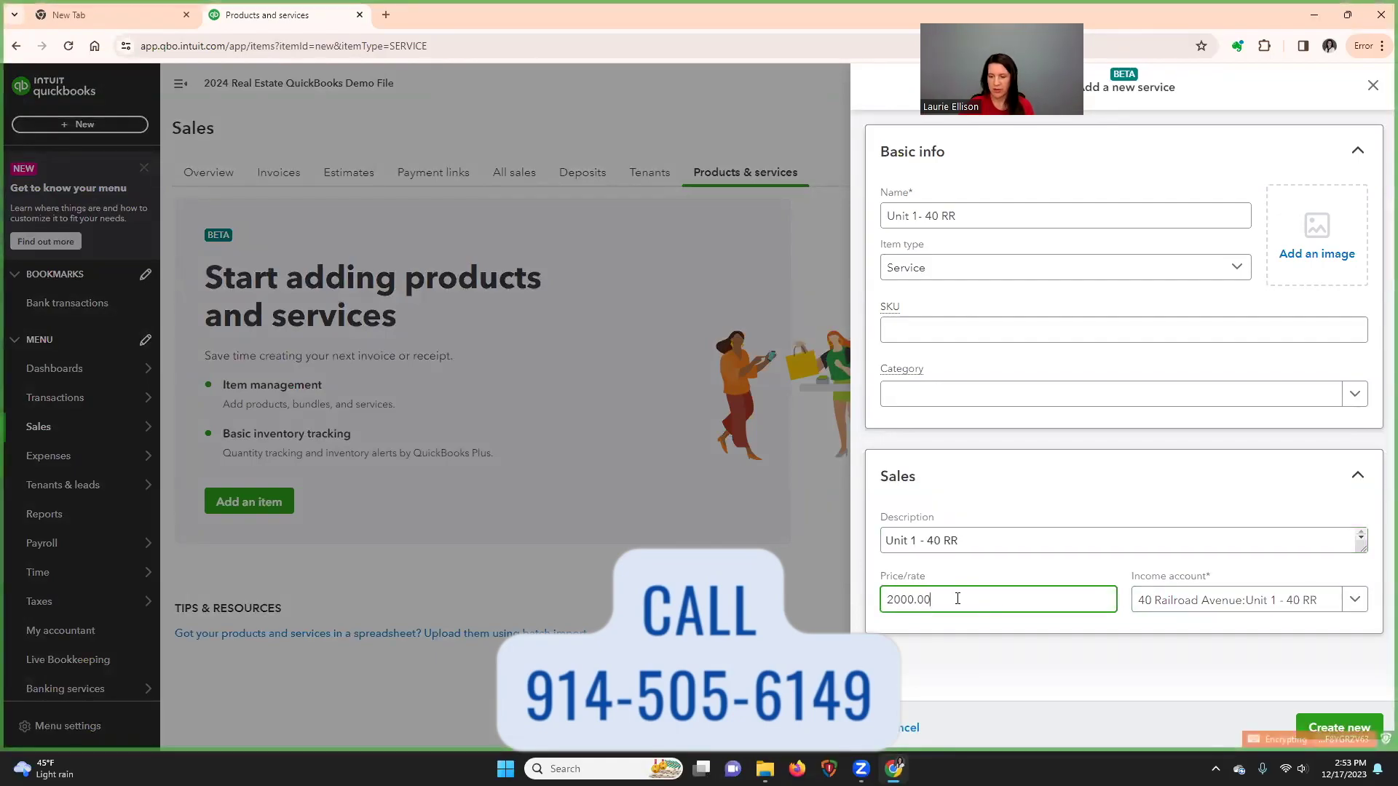
left_click(1023, 667)
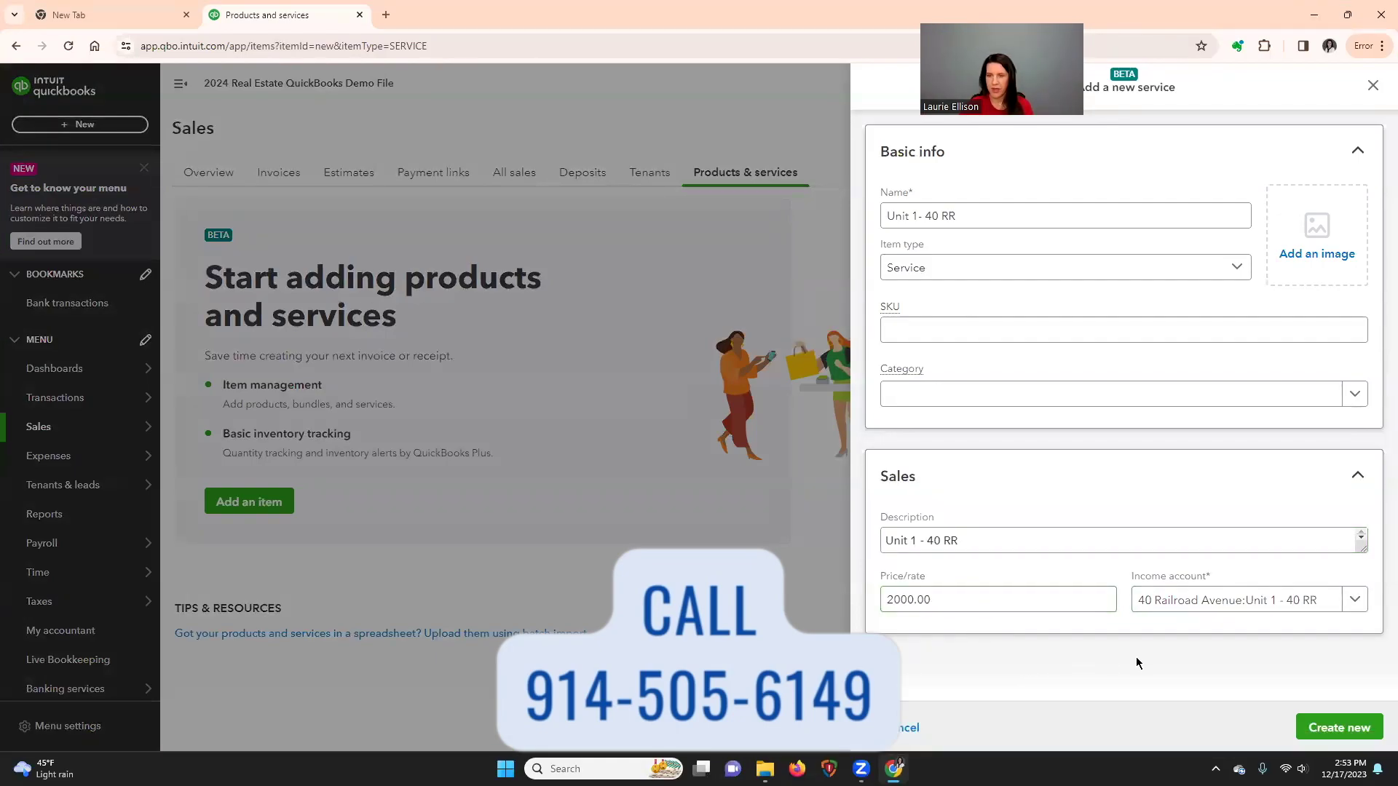
left_click(1338, 730)
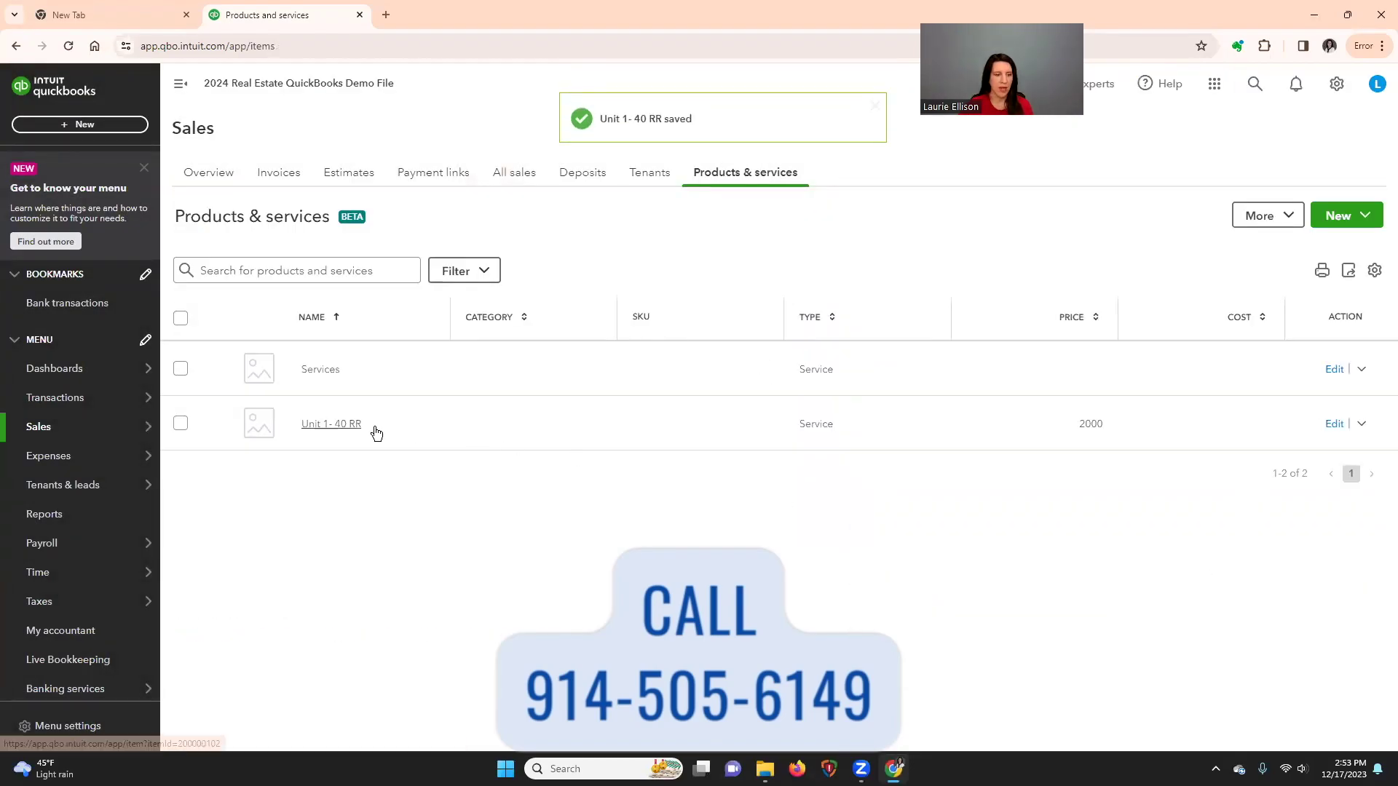
- Start a new service item named 'Unit 2 - 40 RR'
left_click(1342, 218)
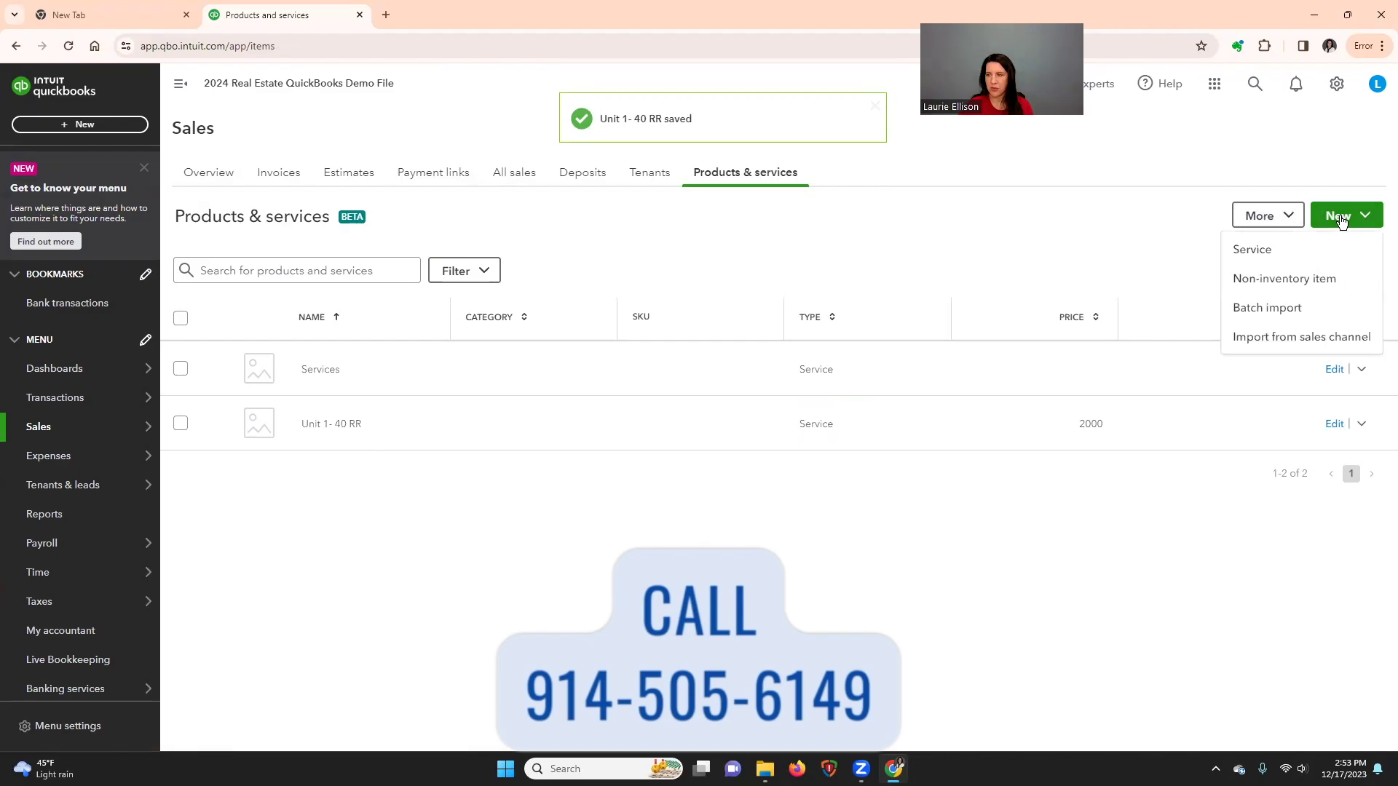
left_click(1263, 252)
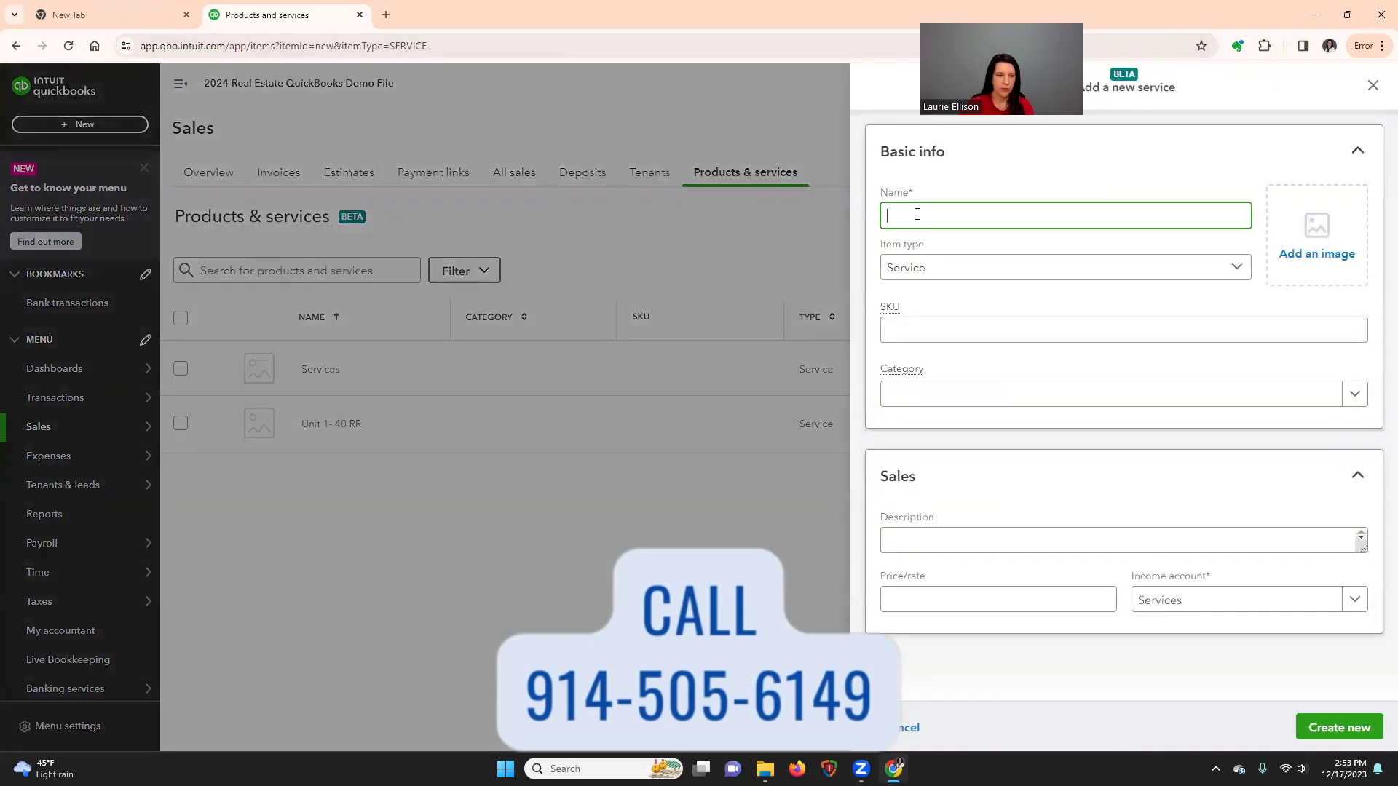
type("Unit 1")
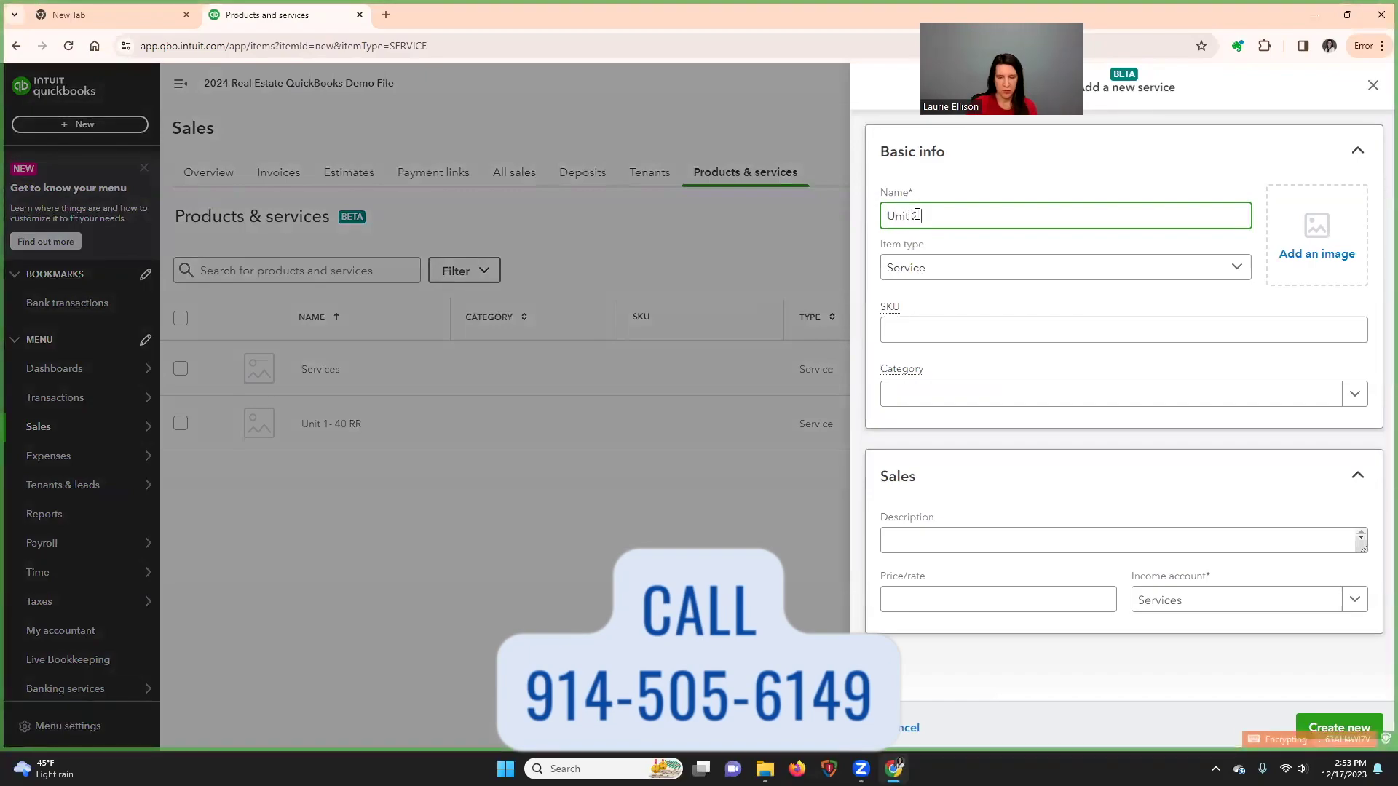
type("- 40 RR")
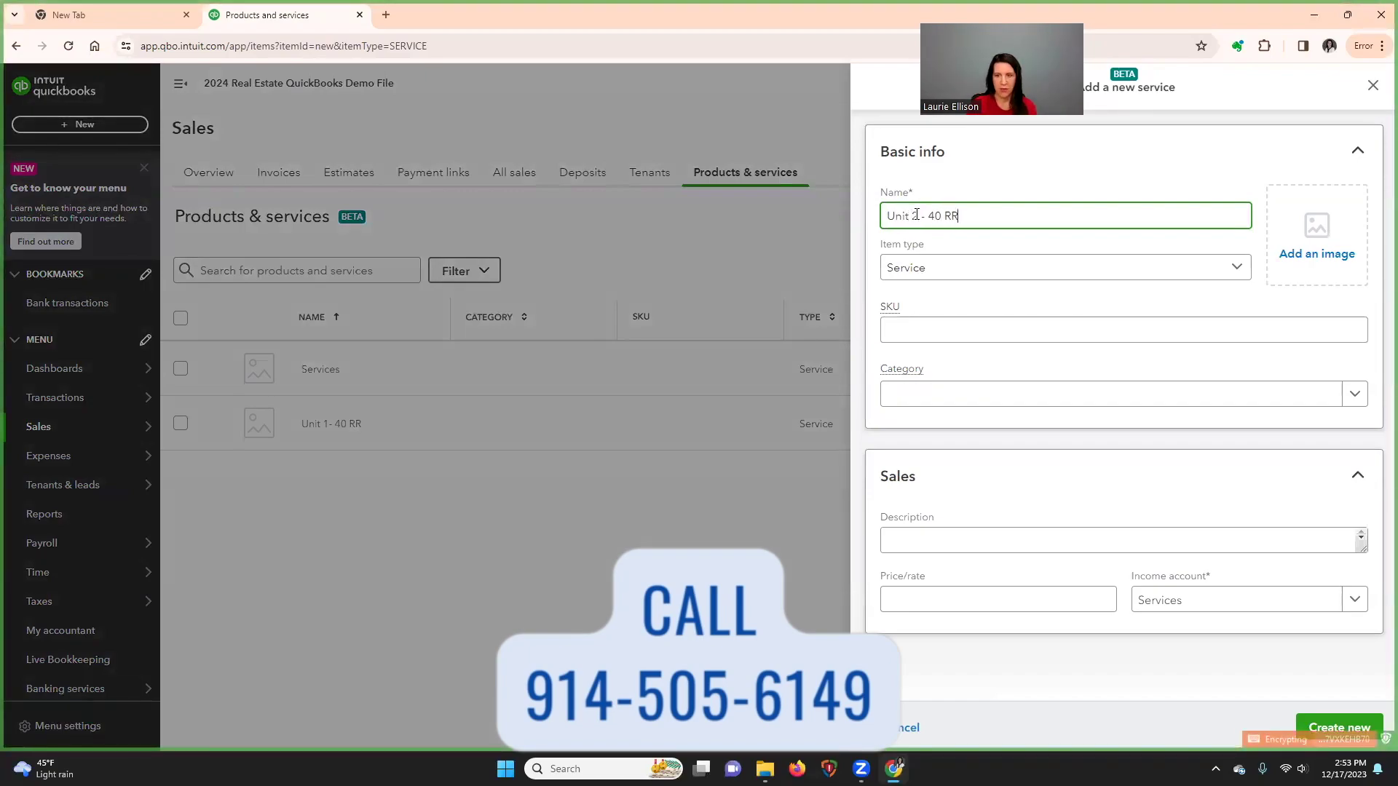
double_click(916, 214)
type("2")
- Post its income to Unit 2 - 40 RR, describe it 'Unit 2 - 40 RR', price 2500, and save
left_click(1185, 602)
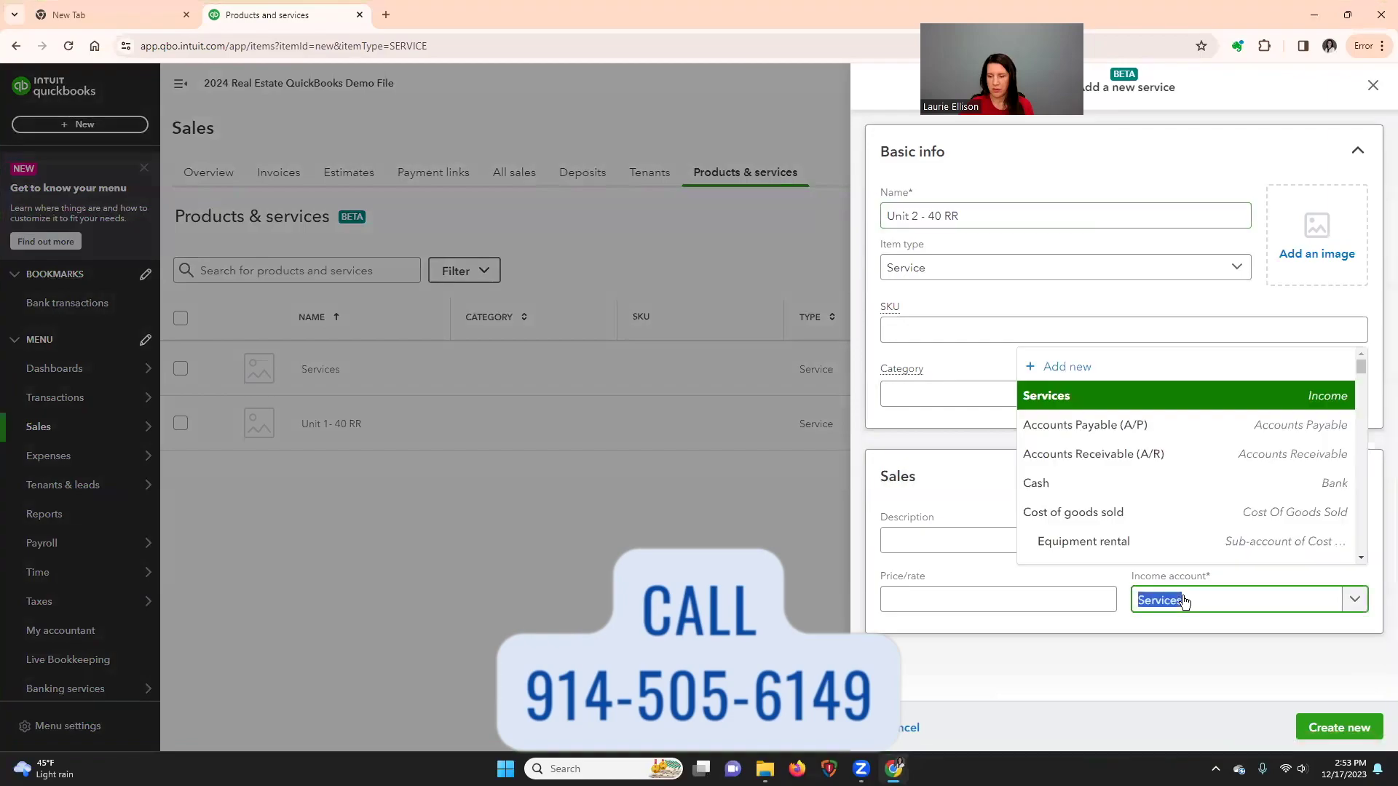
type("unit")
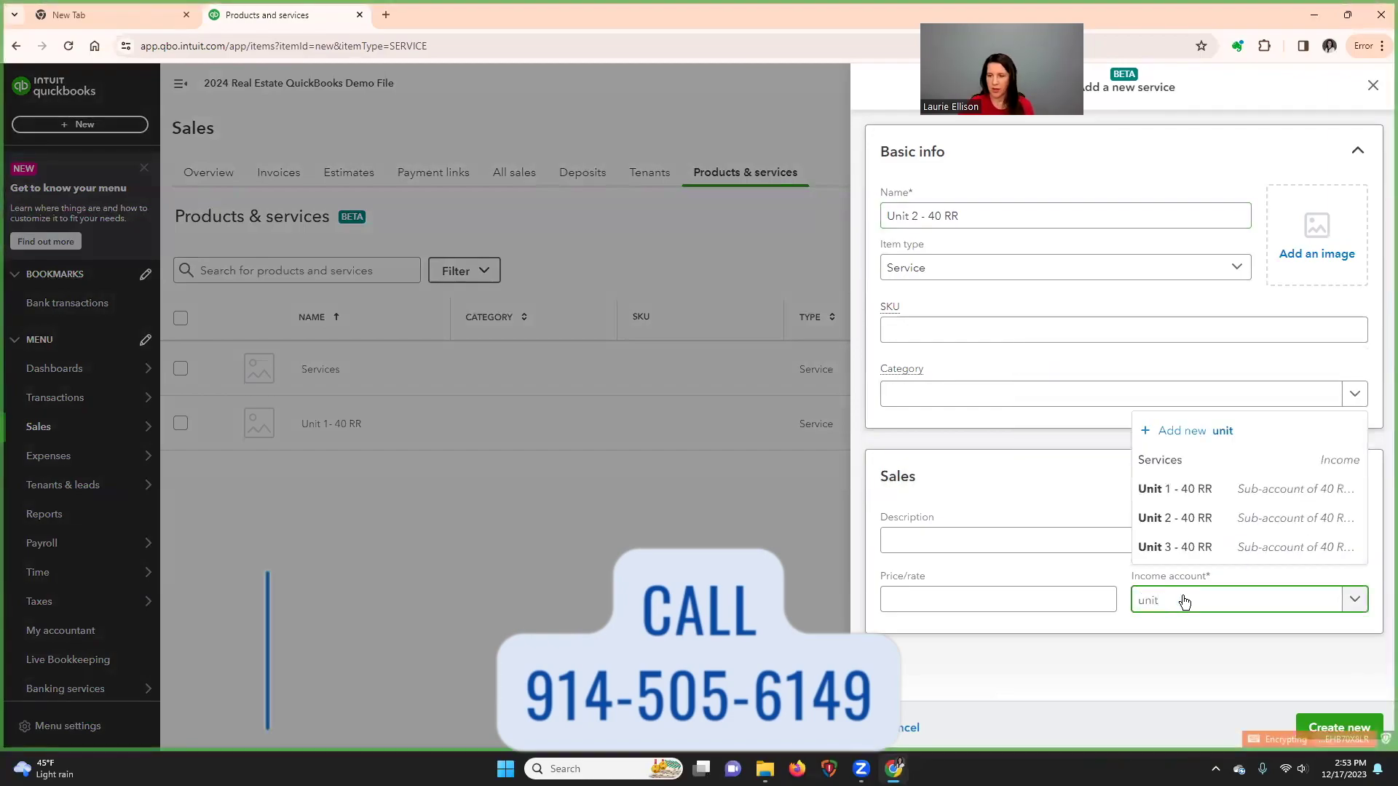
left_click(1226, 526)
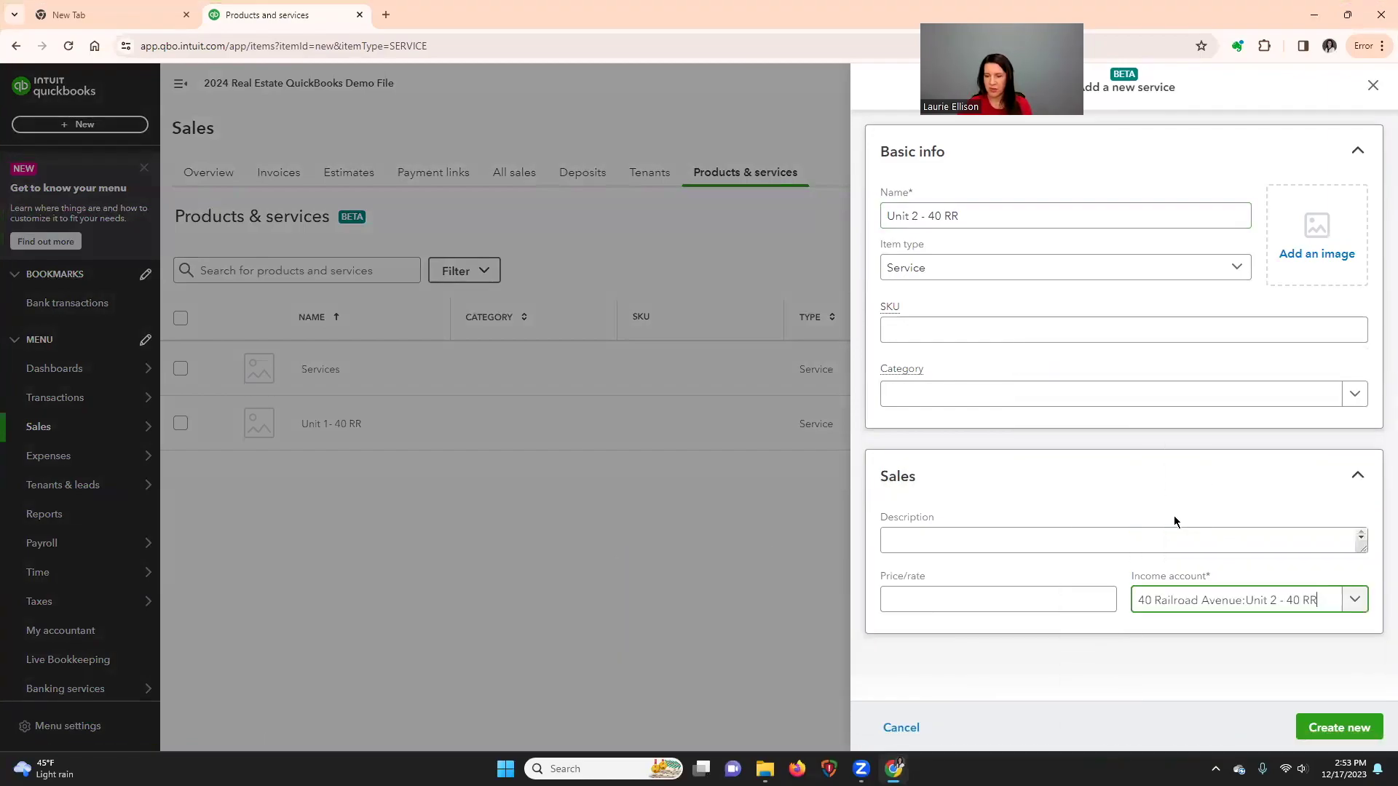
left_click(965, 543)
type("Unit 2 - 40")
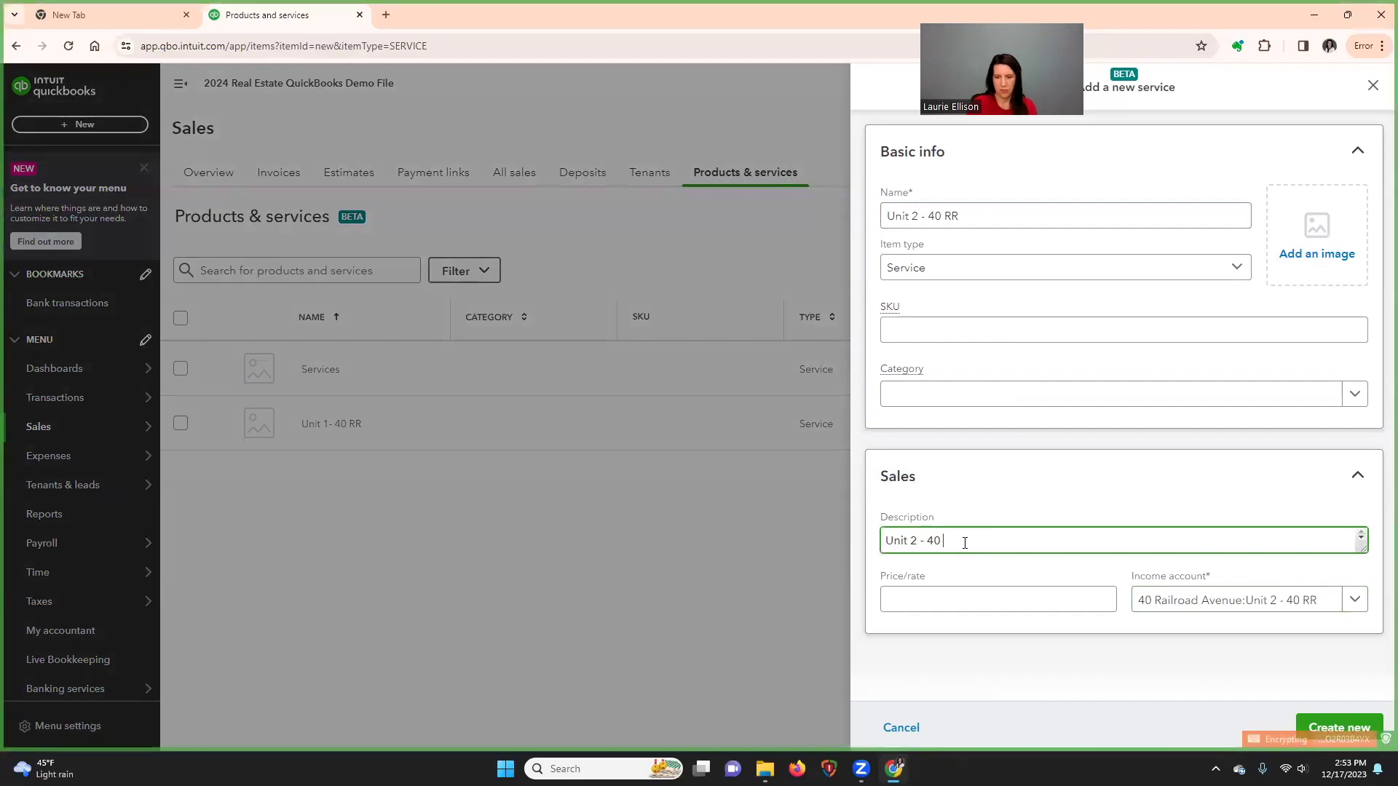
type(" RR")
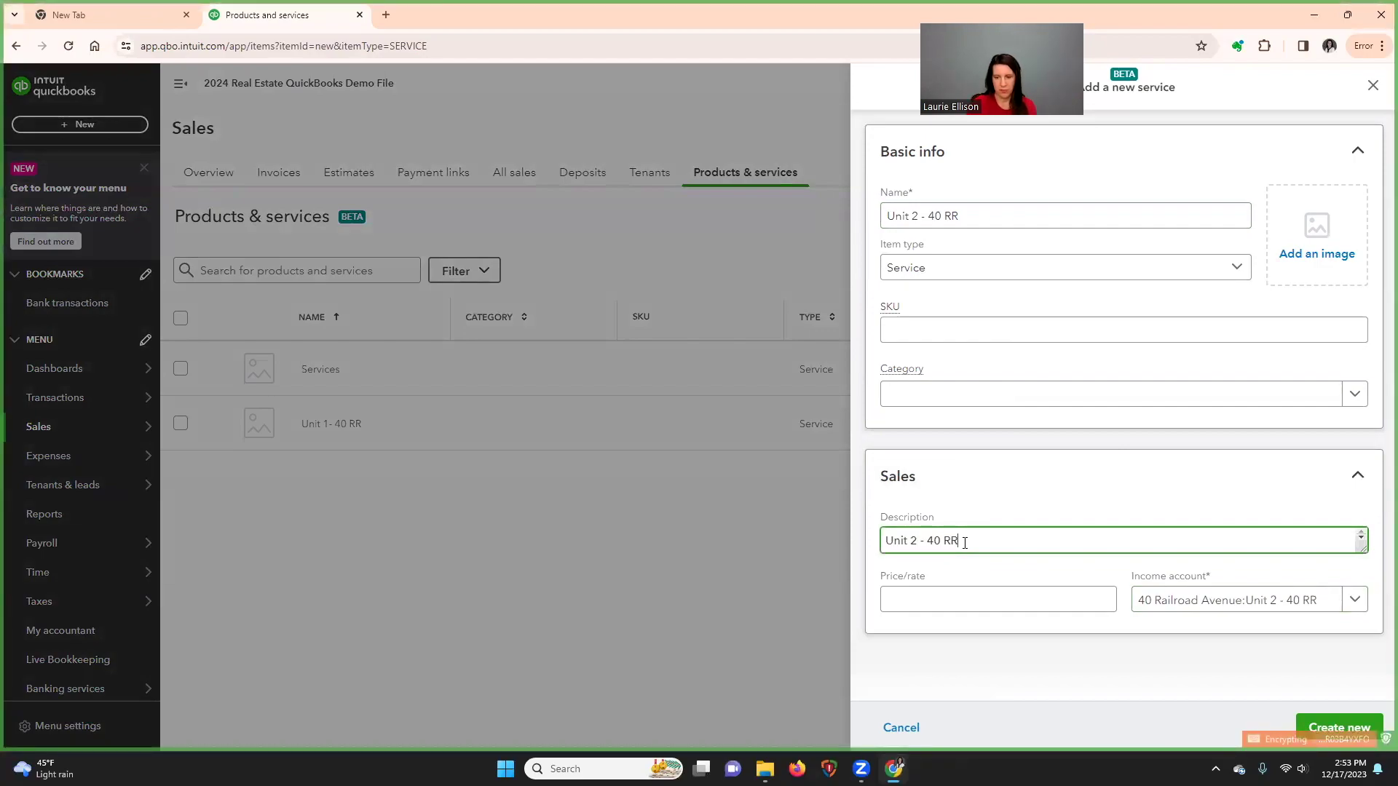
left_click(895, 592)
type("2500")
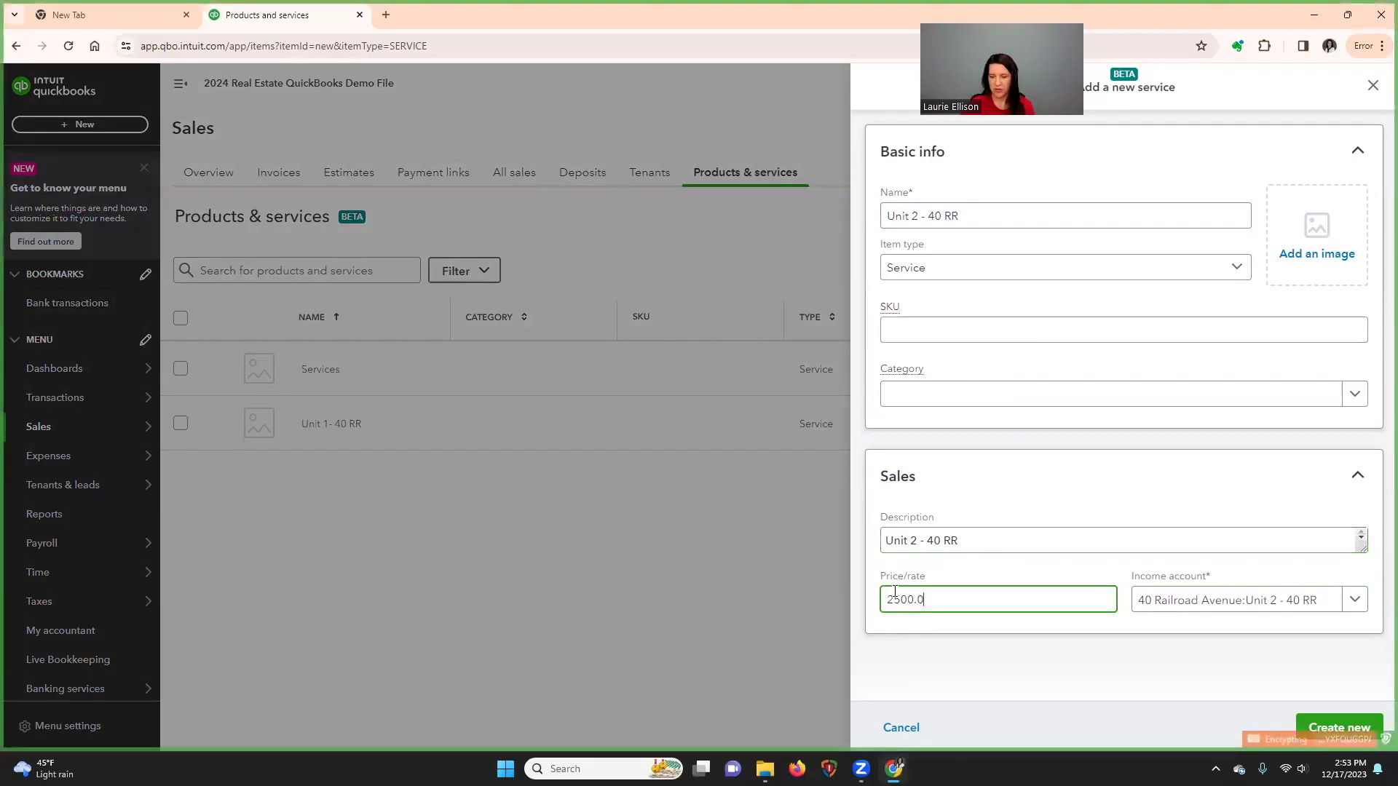
left_click(1362, 725)
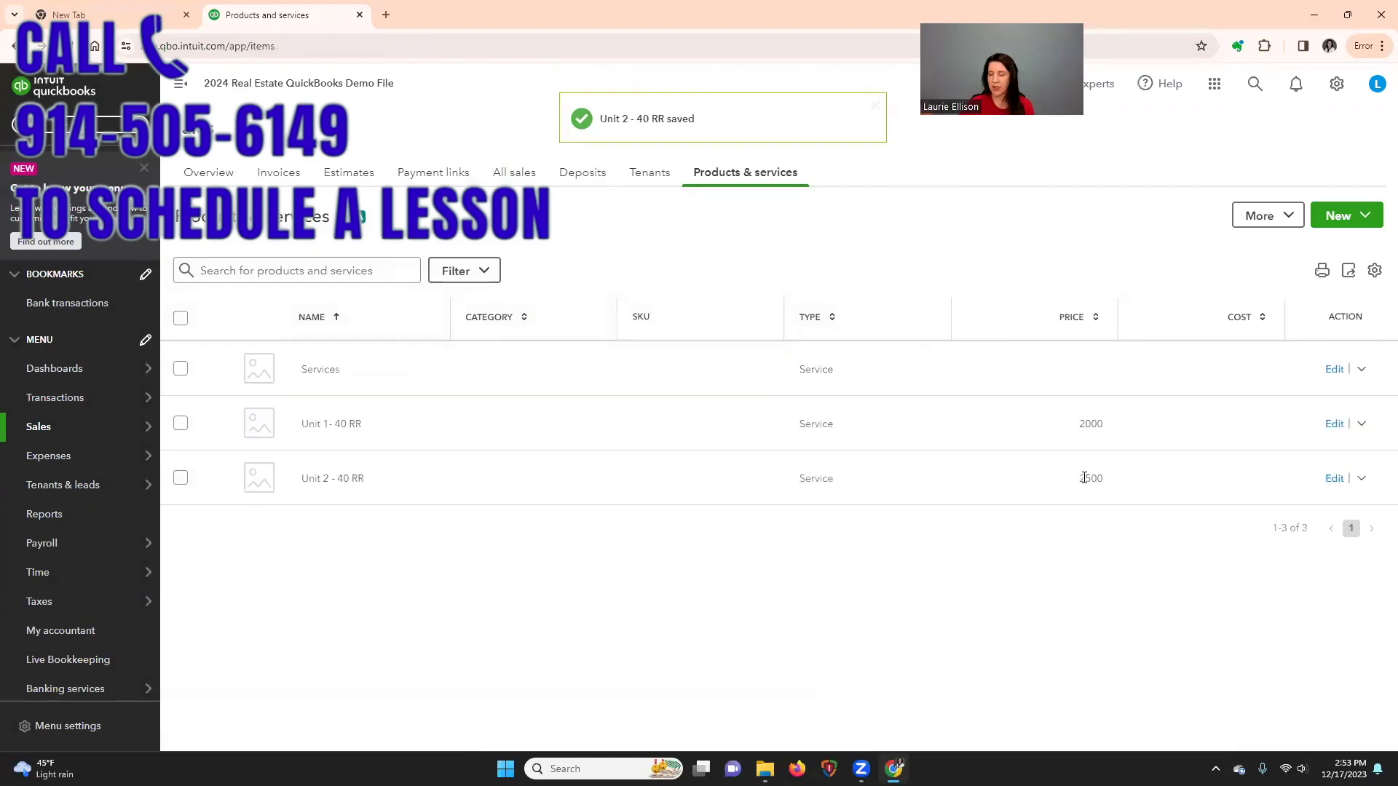
- Start a new service item named 'Unit 3 - 40 RR' with a matching description
left_click(1346, 223)
left_click(1264, 247)
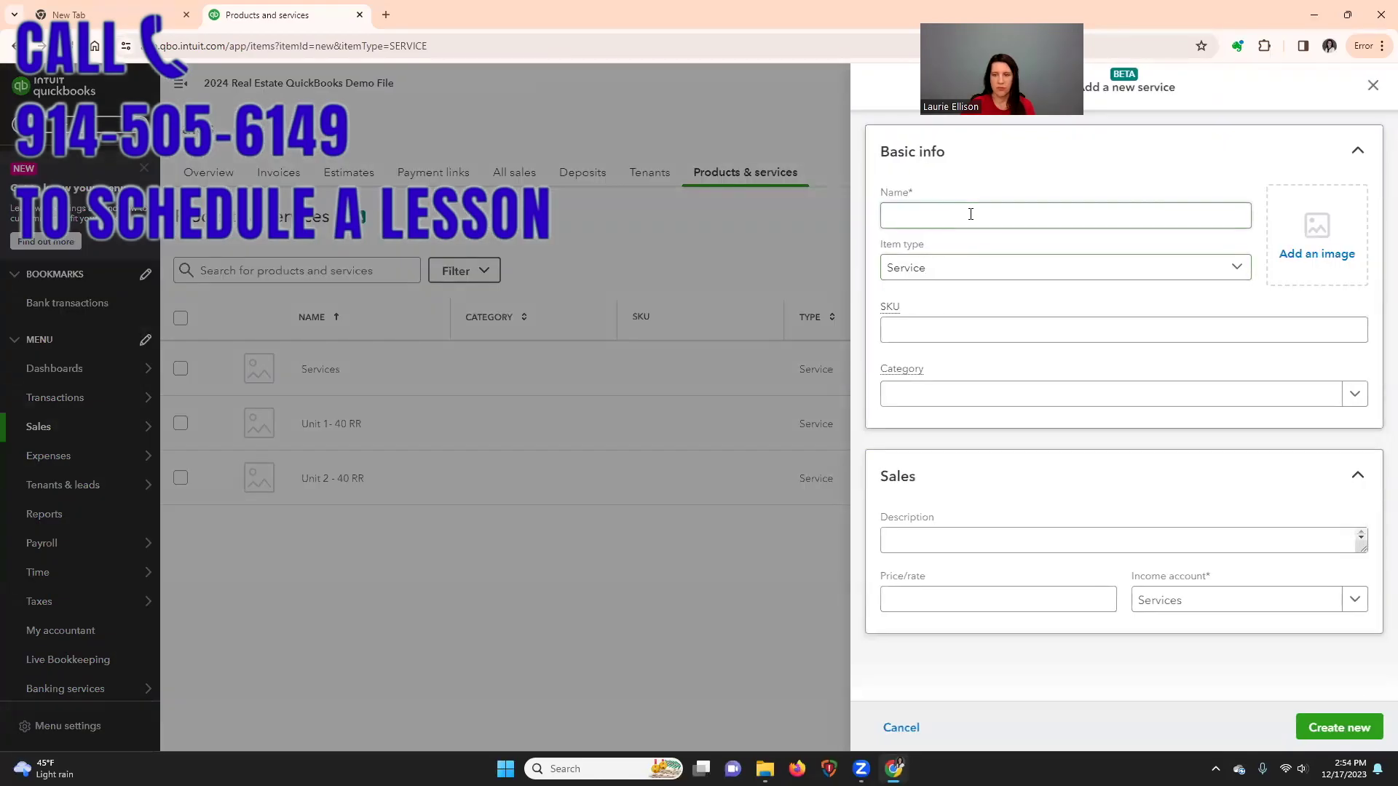
left_click(971, 214)
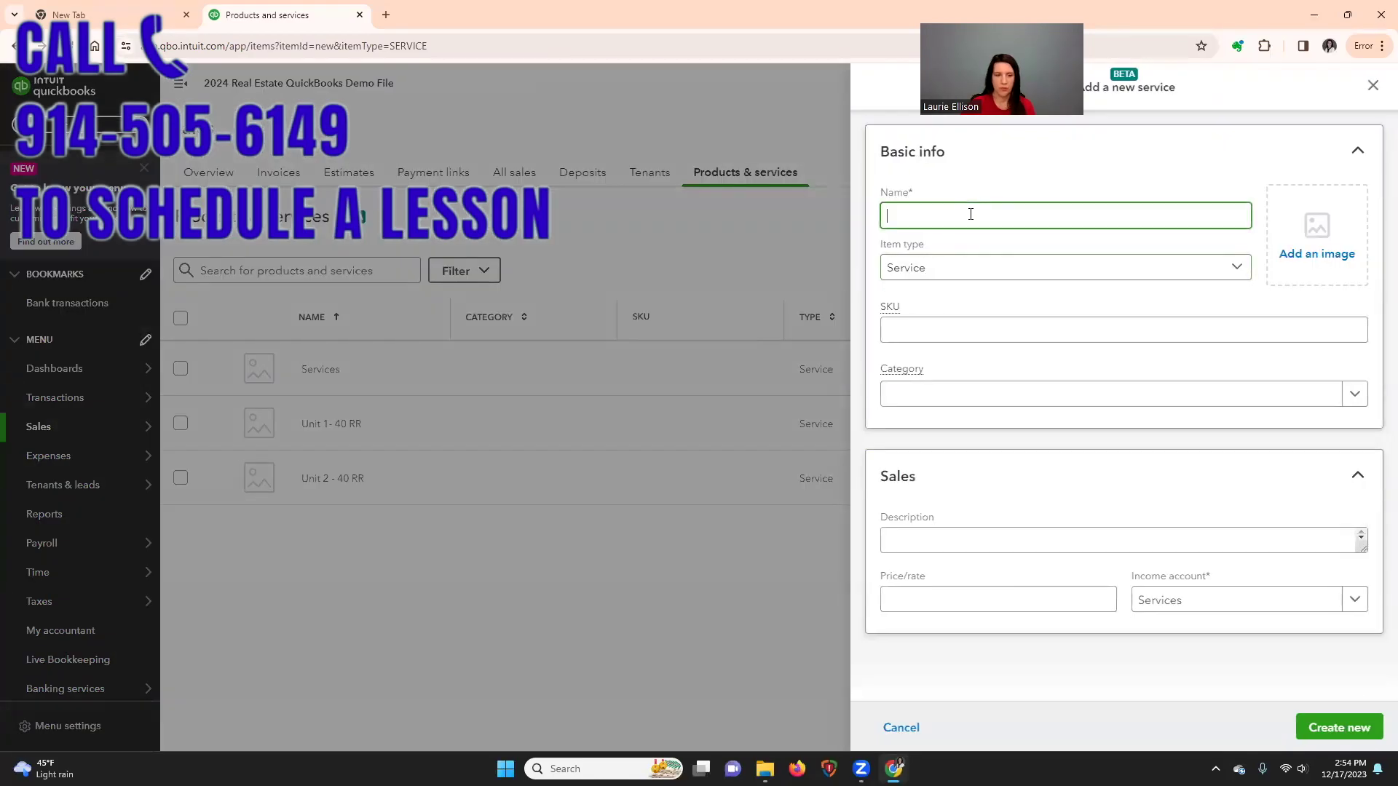
type("Unit 3 ")
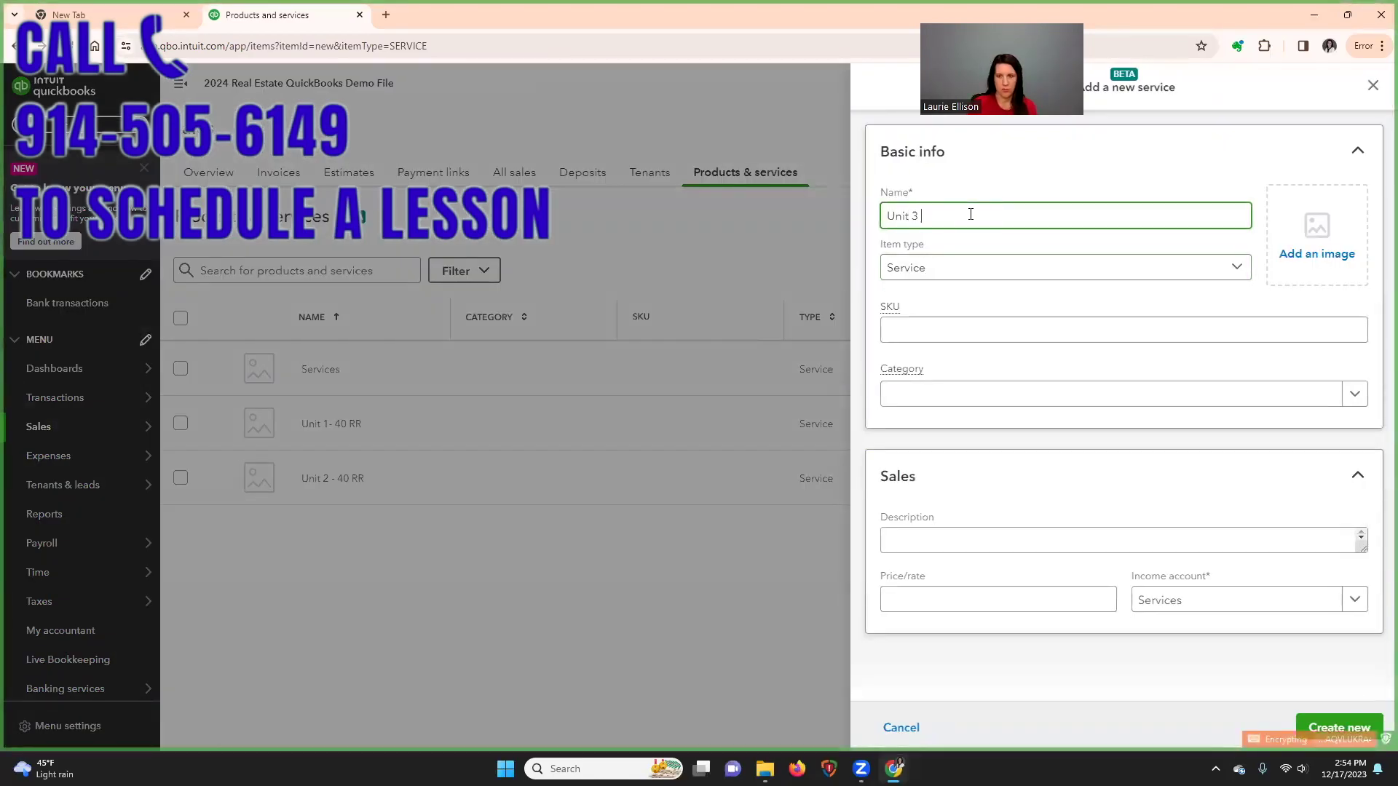
type("- 40 RR")
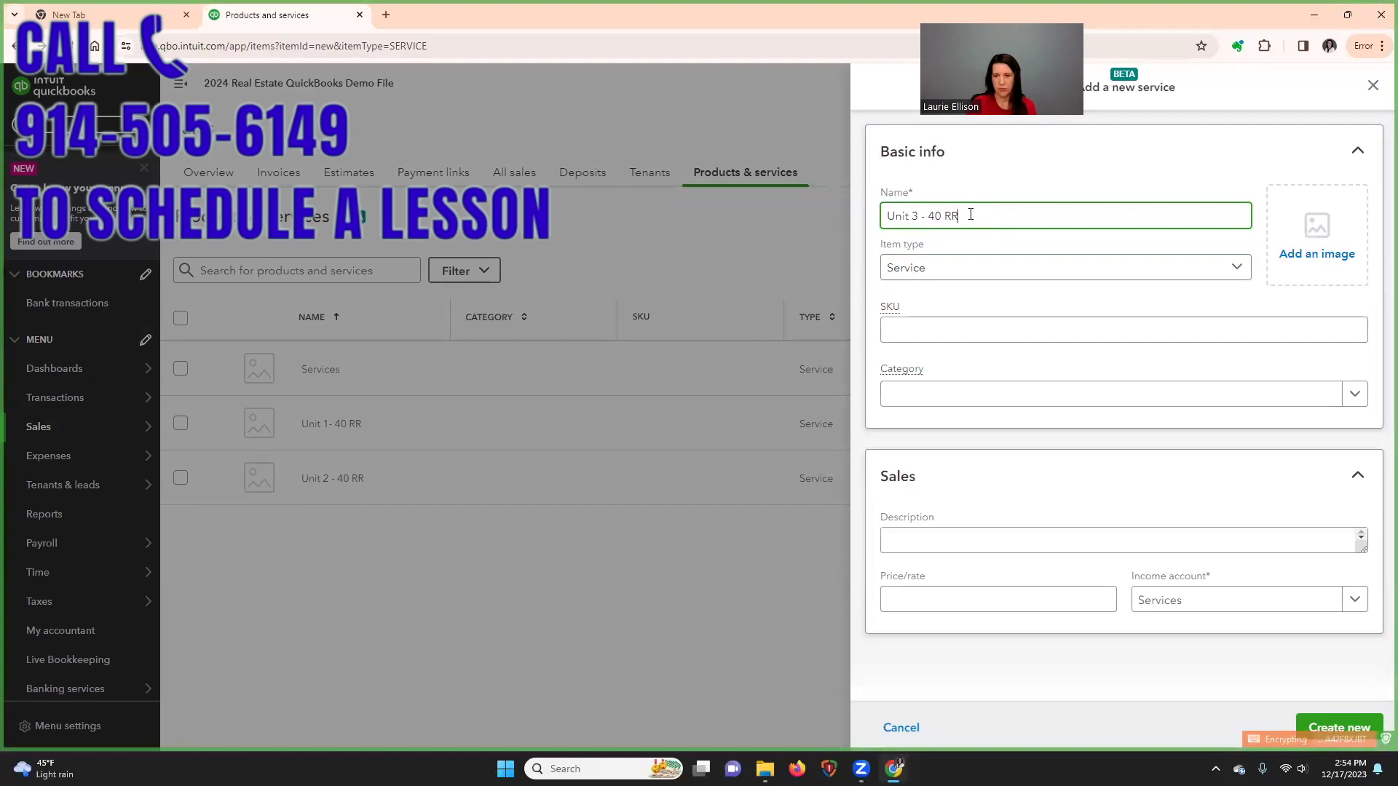
left_click(901, 539)
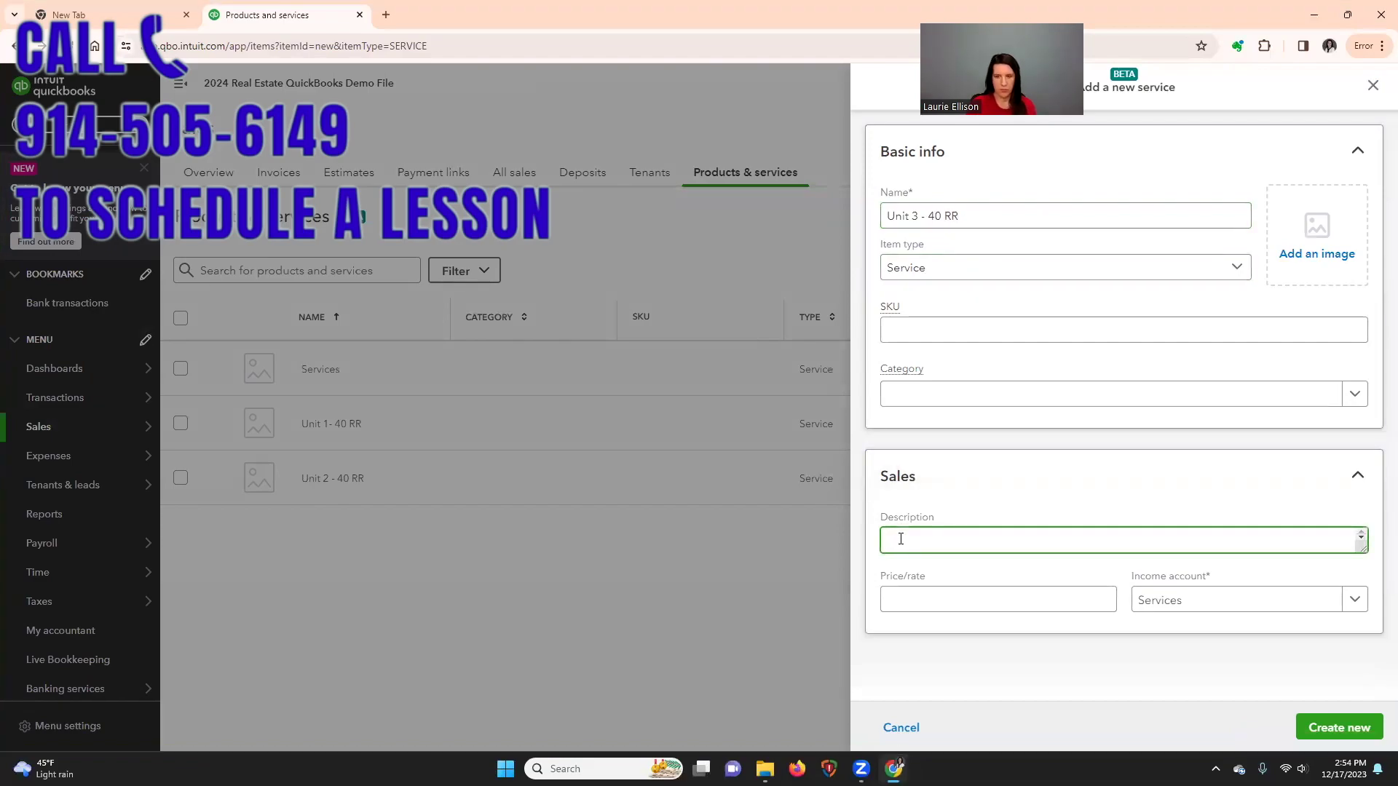
type("Unit 3 -")
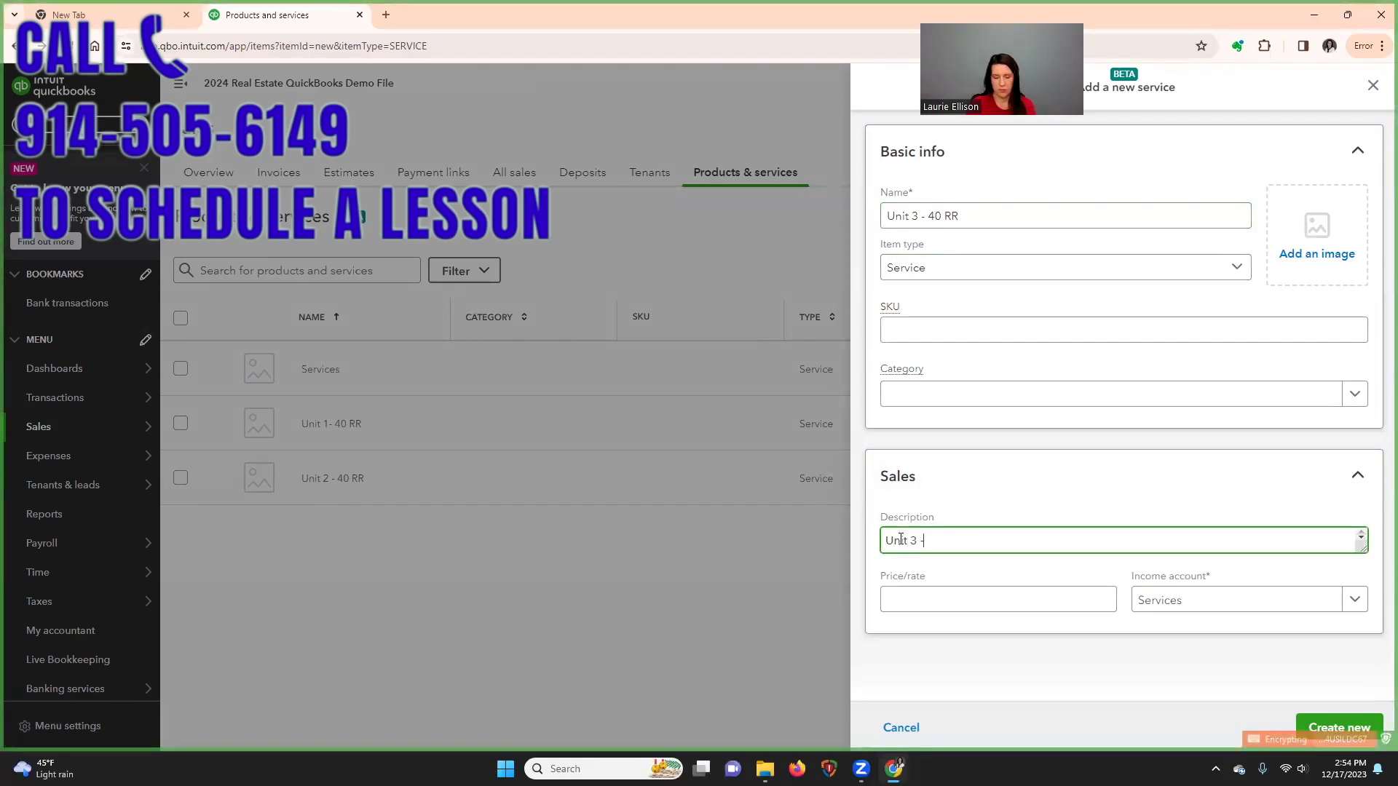
type(" 40 $$")
type("RR")
- Set the price to 3200, post income to Unit 3 - 40 RR, and save the service
key("Tab")
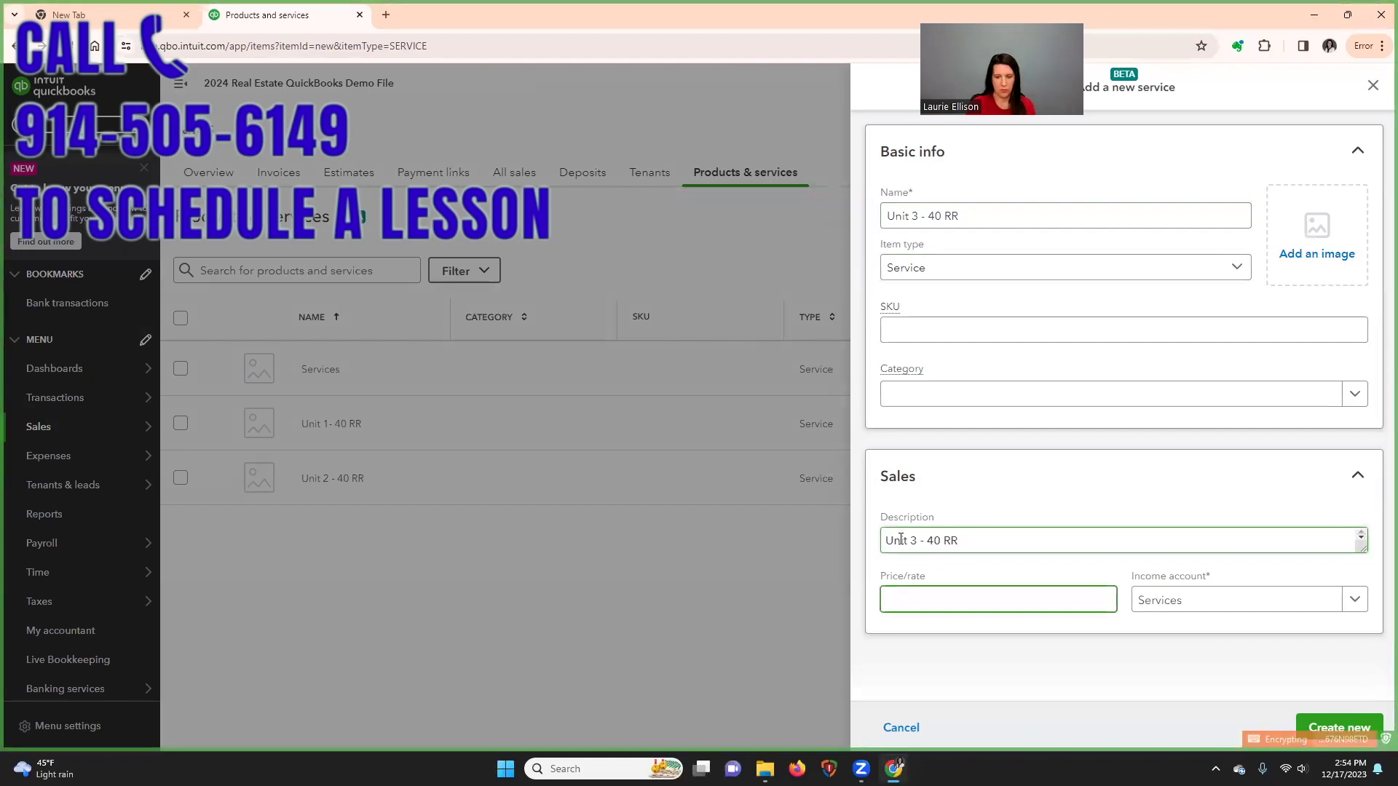
type("$3200")
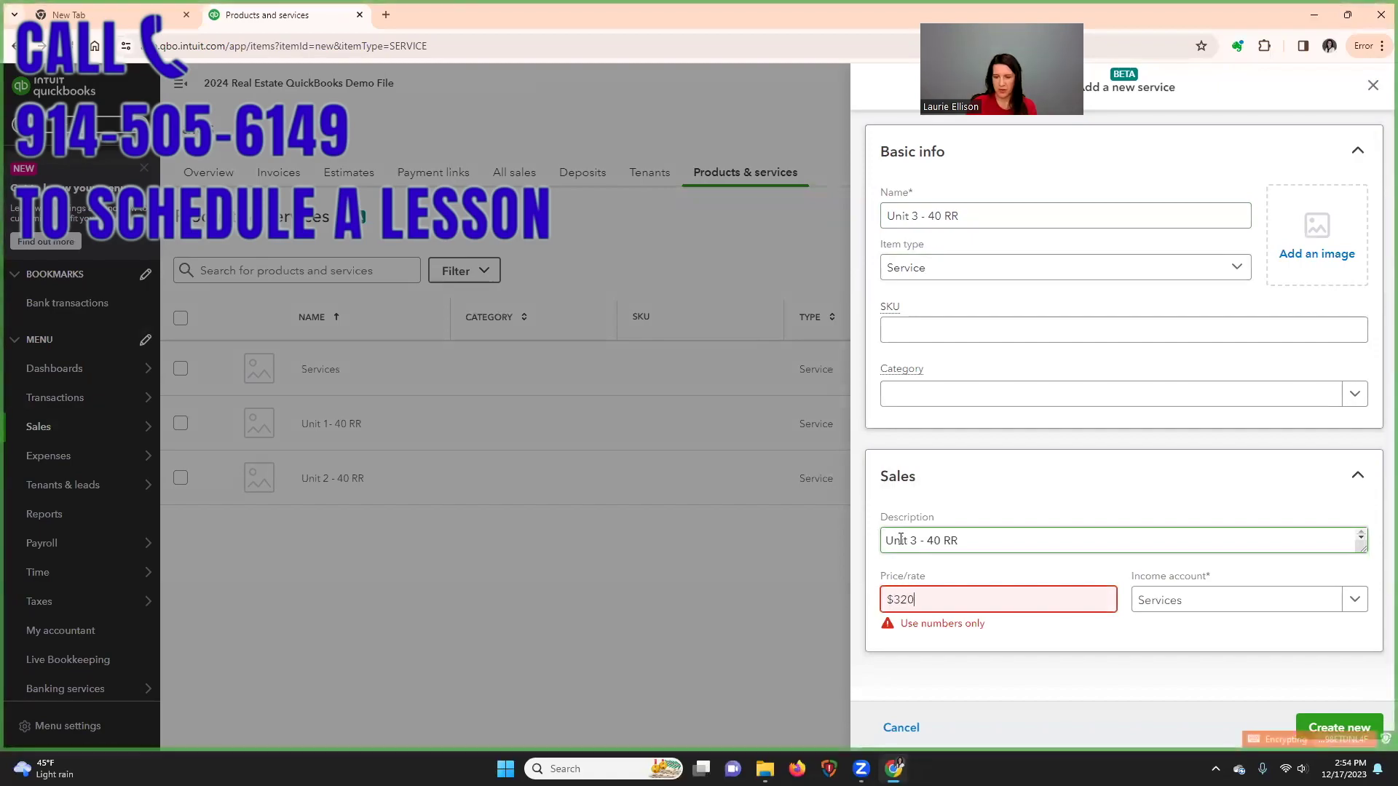
key("Tab")
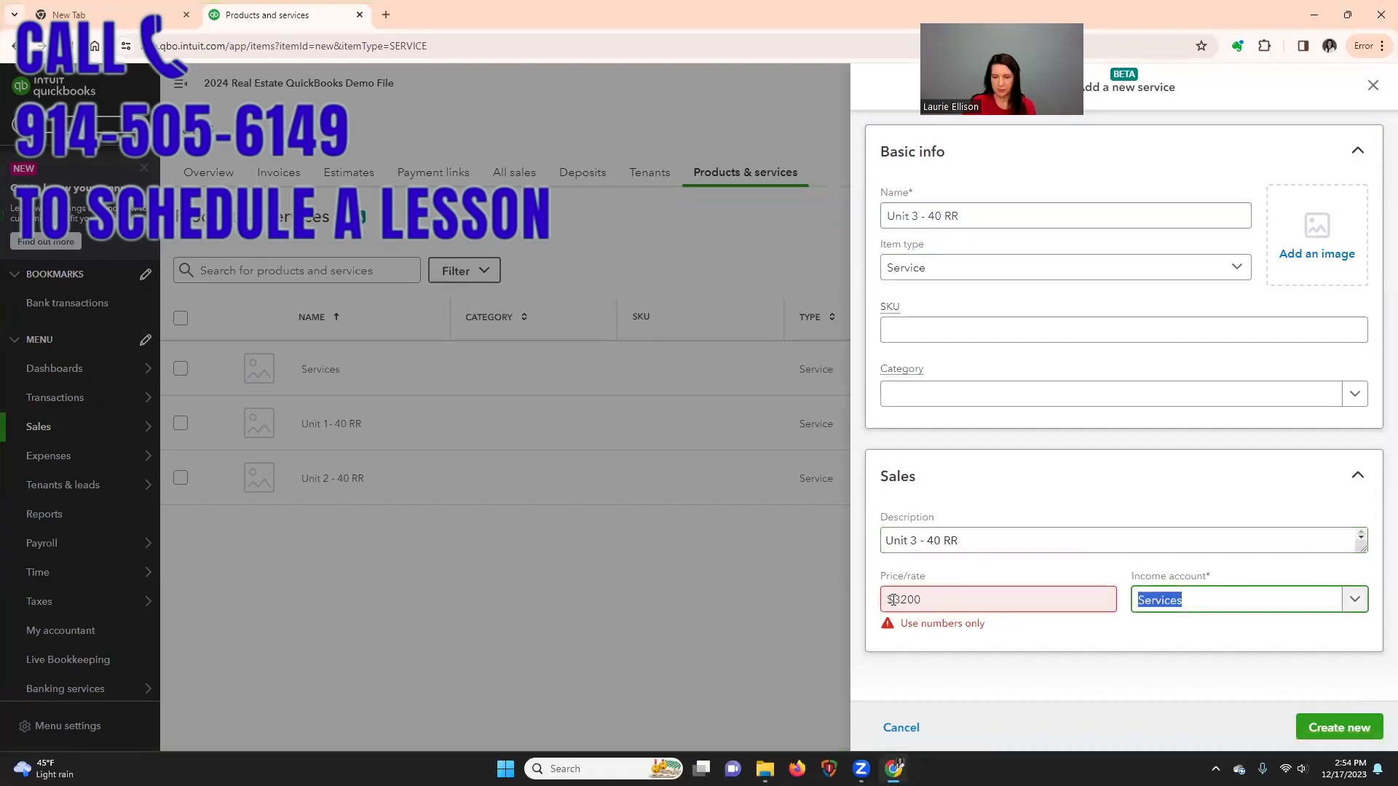
left_click(921, 600)
key("Home")
key("Delete")
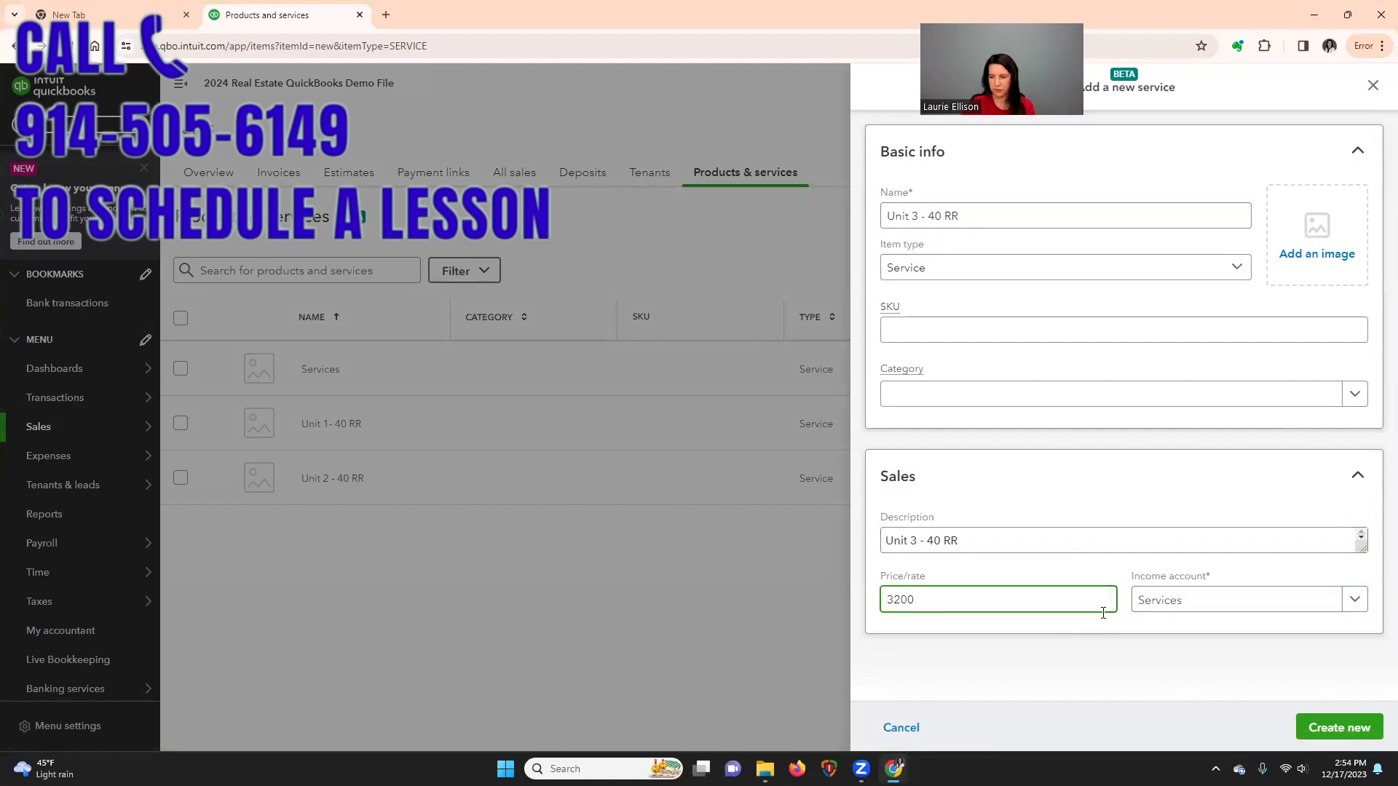
left_click(1257, 600)
left_click(1257, 602)
type("unit")
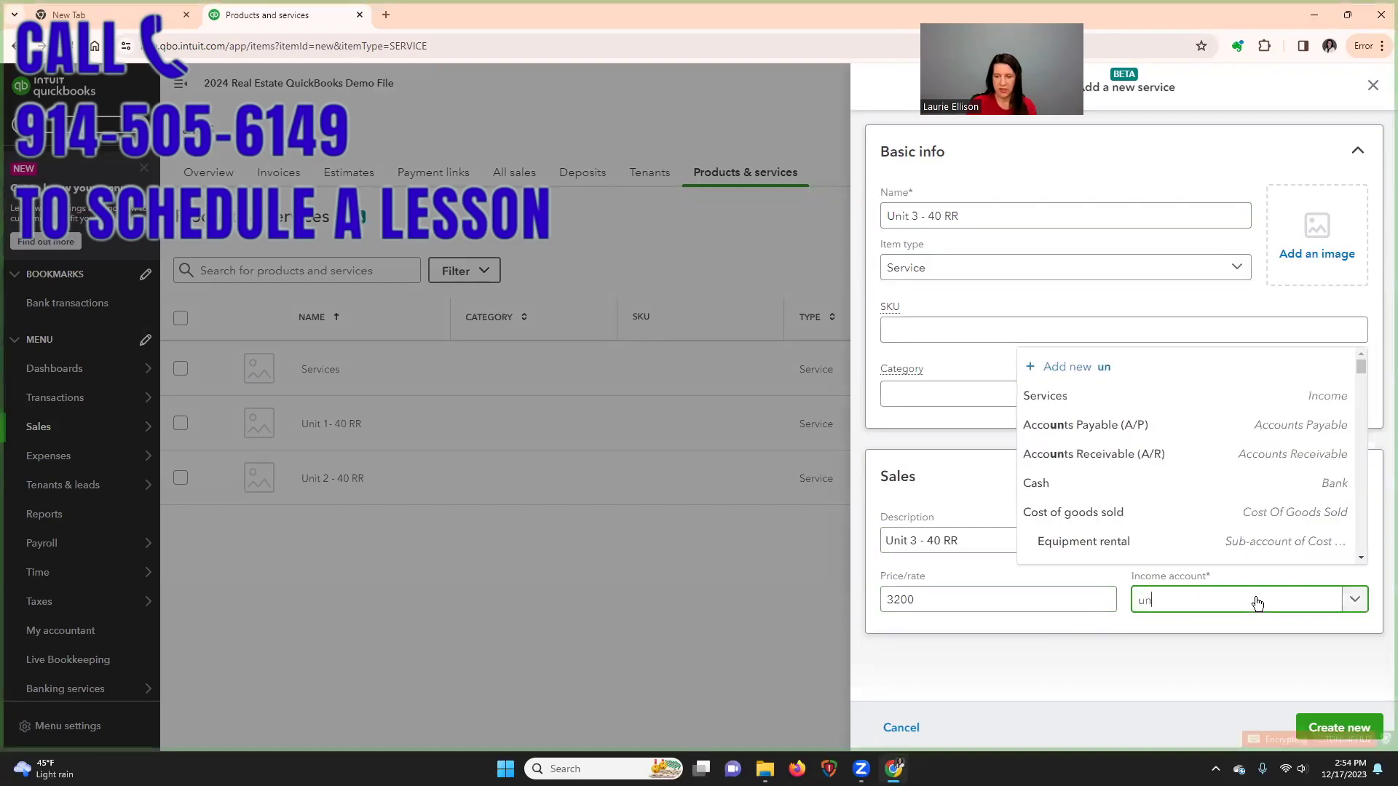
left_click(1256, 547)
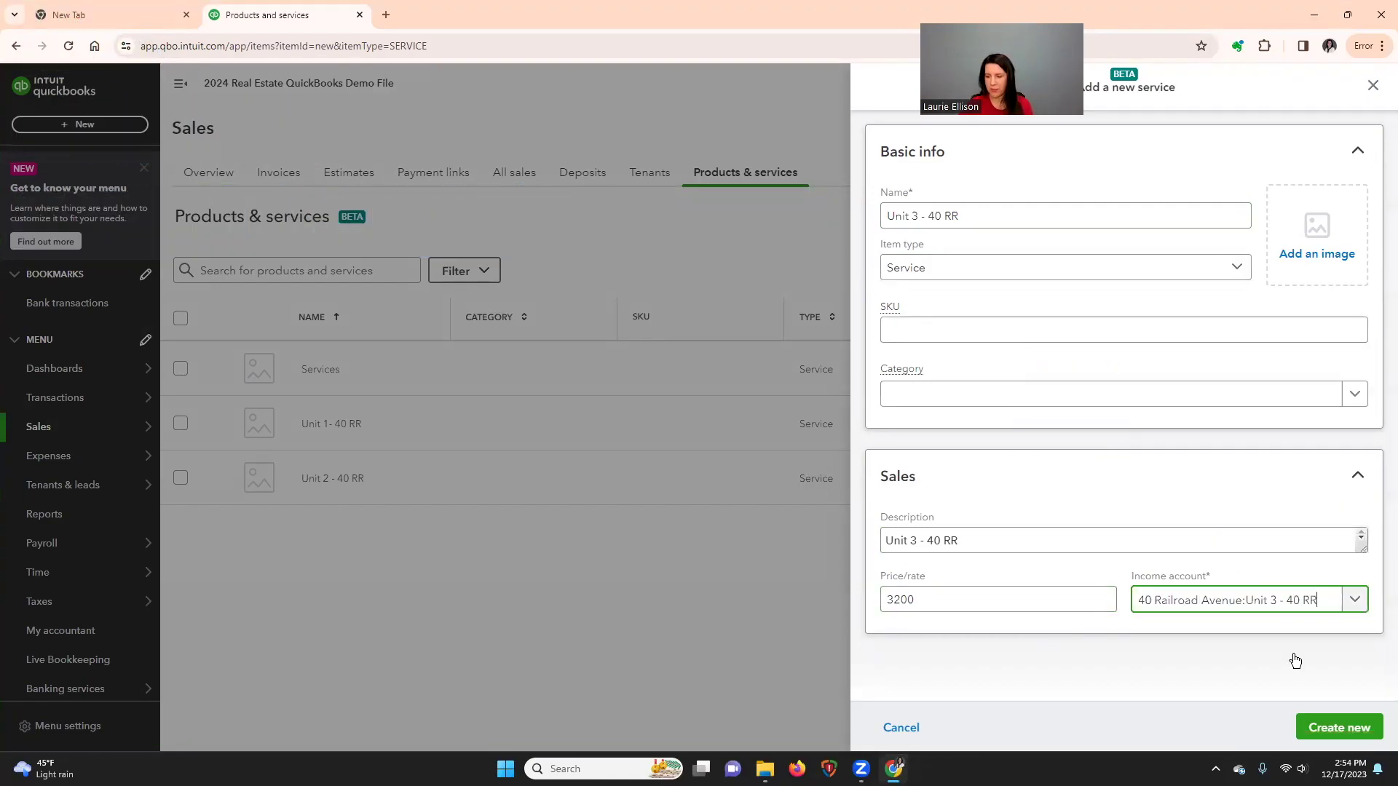
left_click(1340, 728)
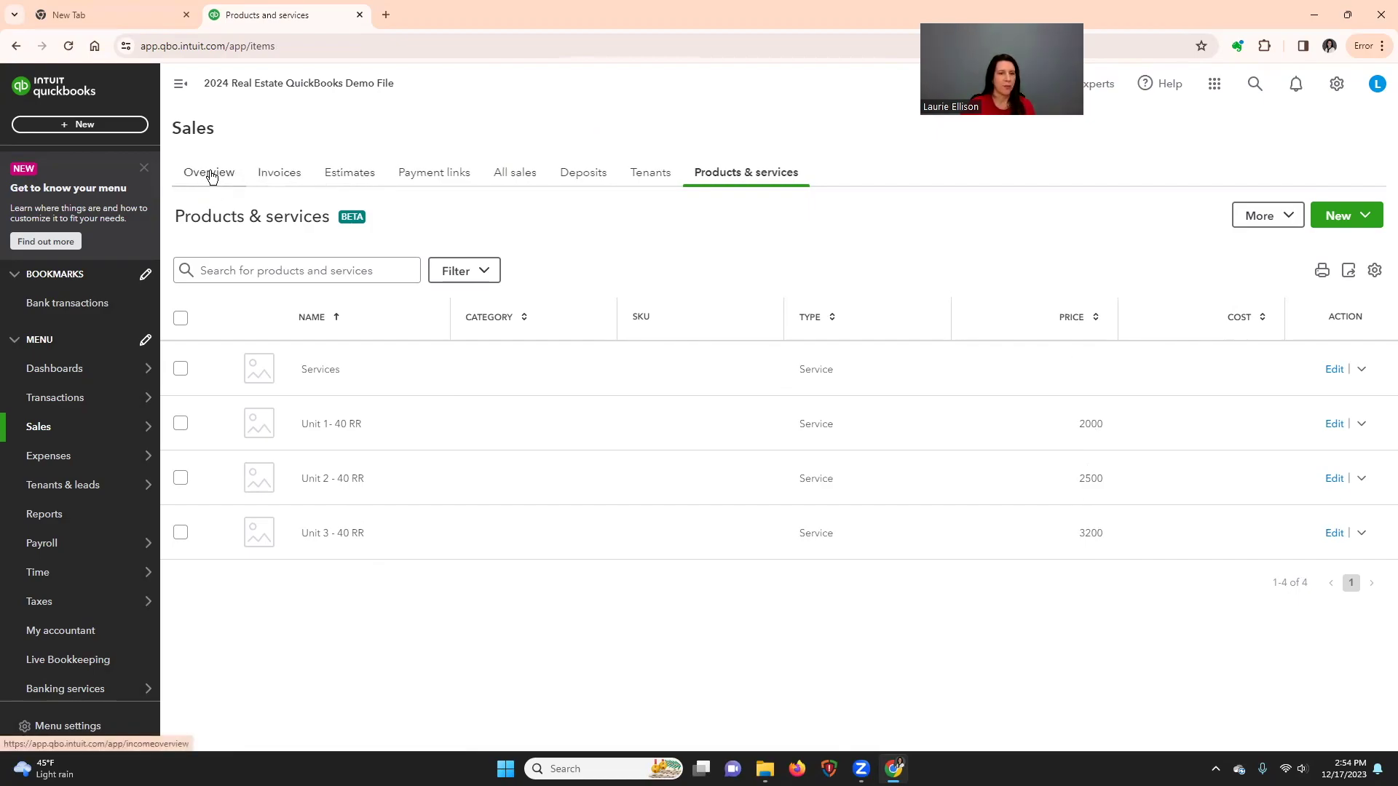
- From the Tenants list, create a tenant with company name Corner Deli and save it
left_click(648, 175)
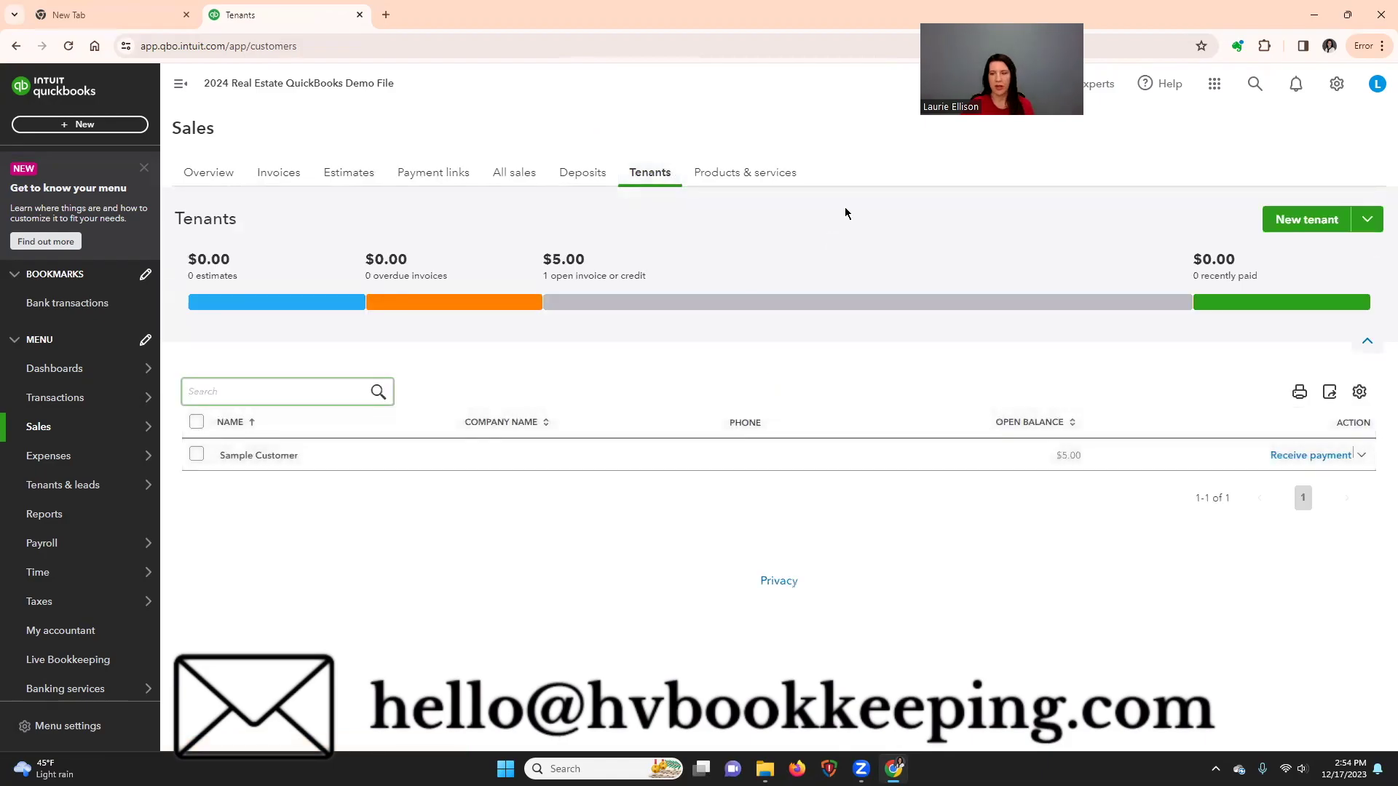
left_click(1297, 219)
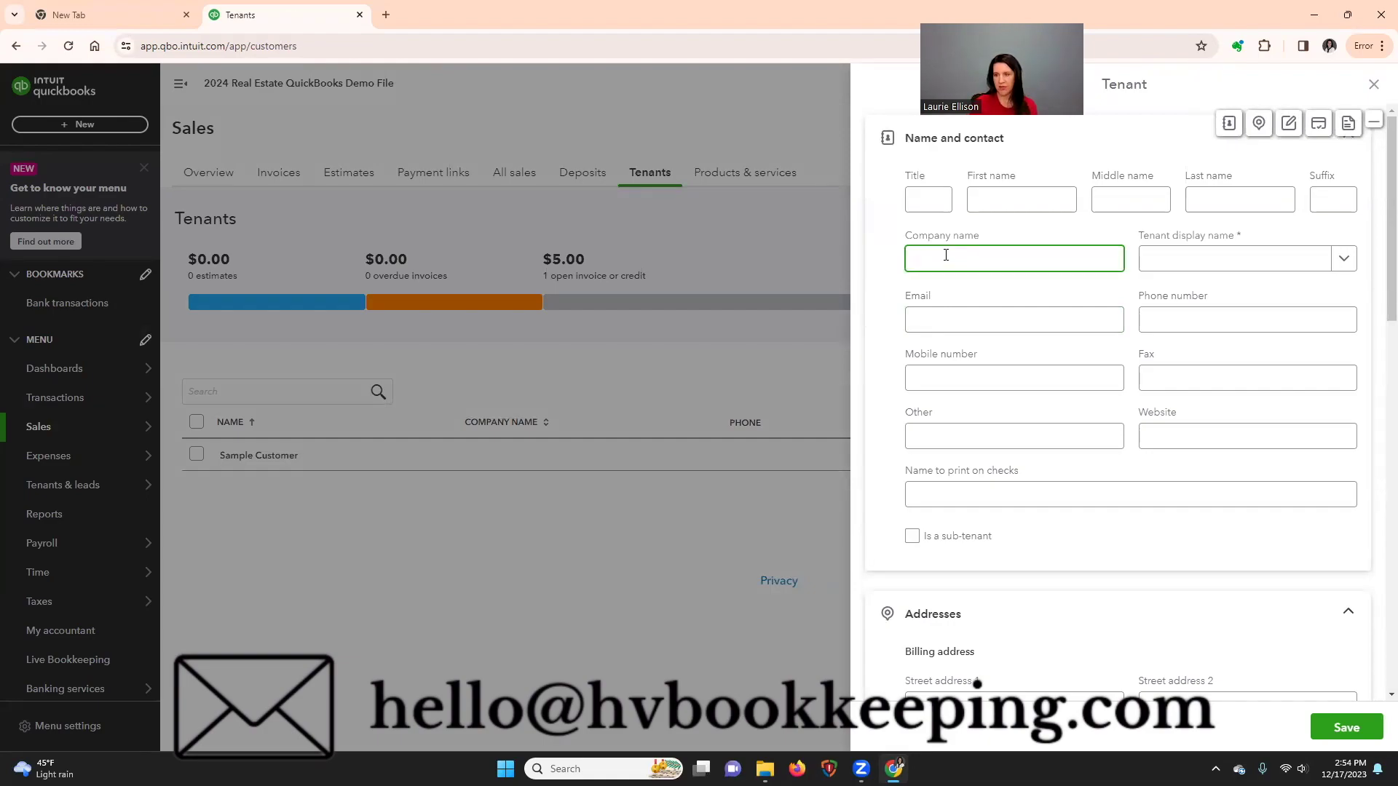
type("Corner Deli")
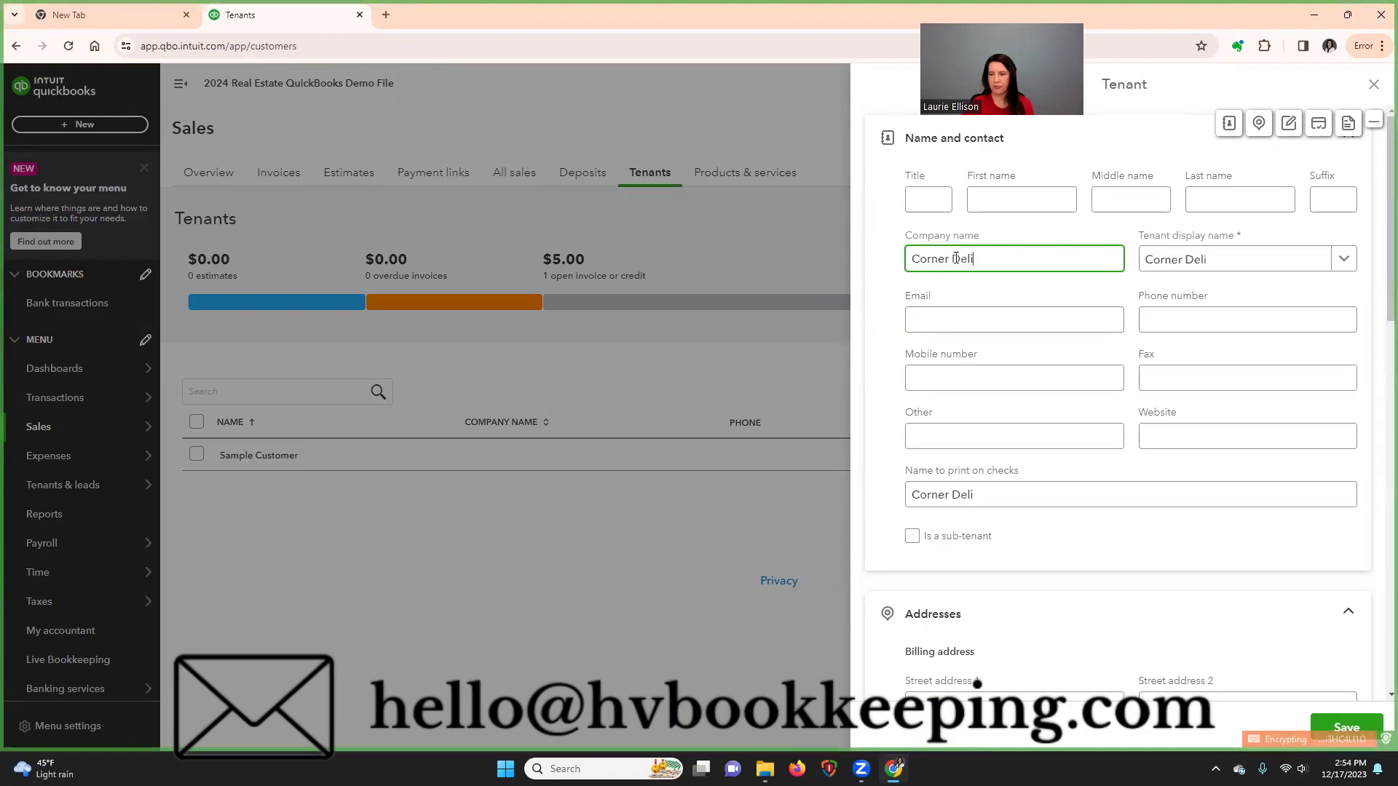
scroll(1117, 477, "down", 7)
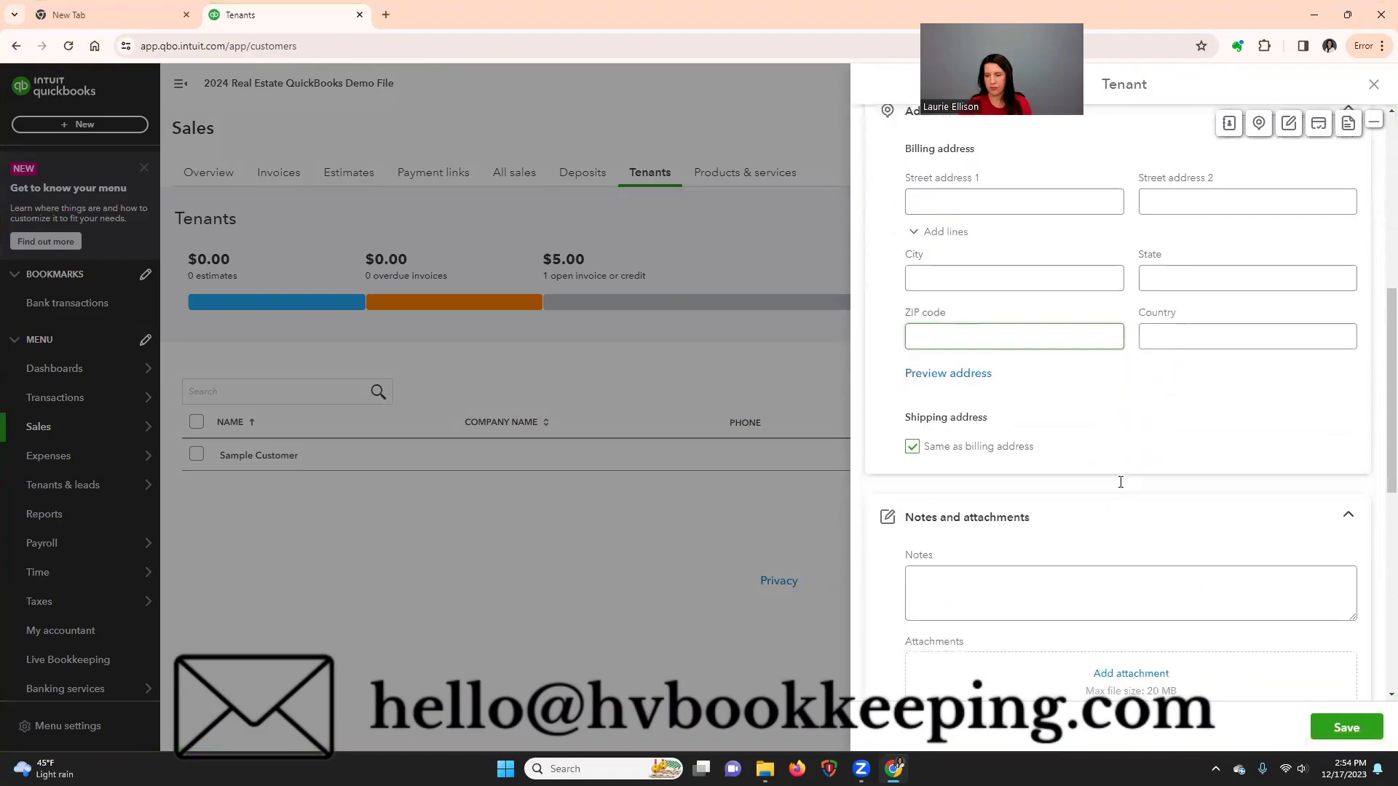
left_click(1347, 731)
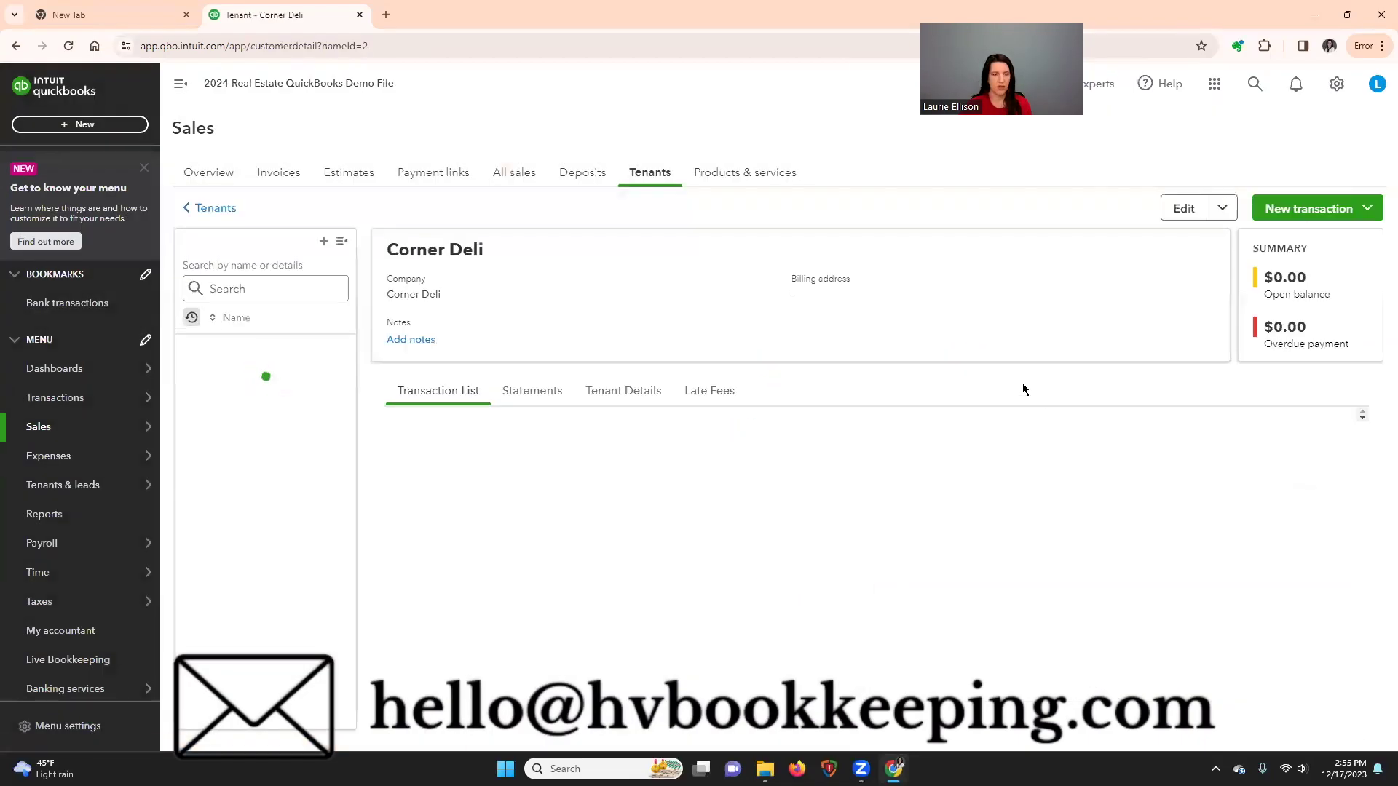
- Give Corner Deli the billing address Unit 1, 40 RR, Montgomery, NY 12549 and save
left_click(1184, 208)
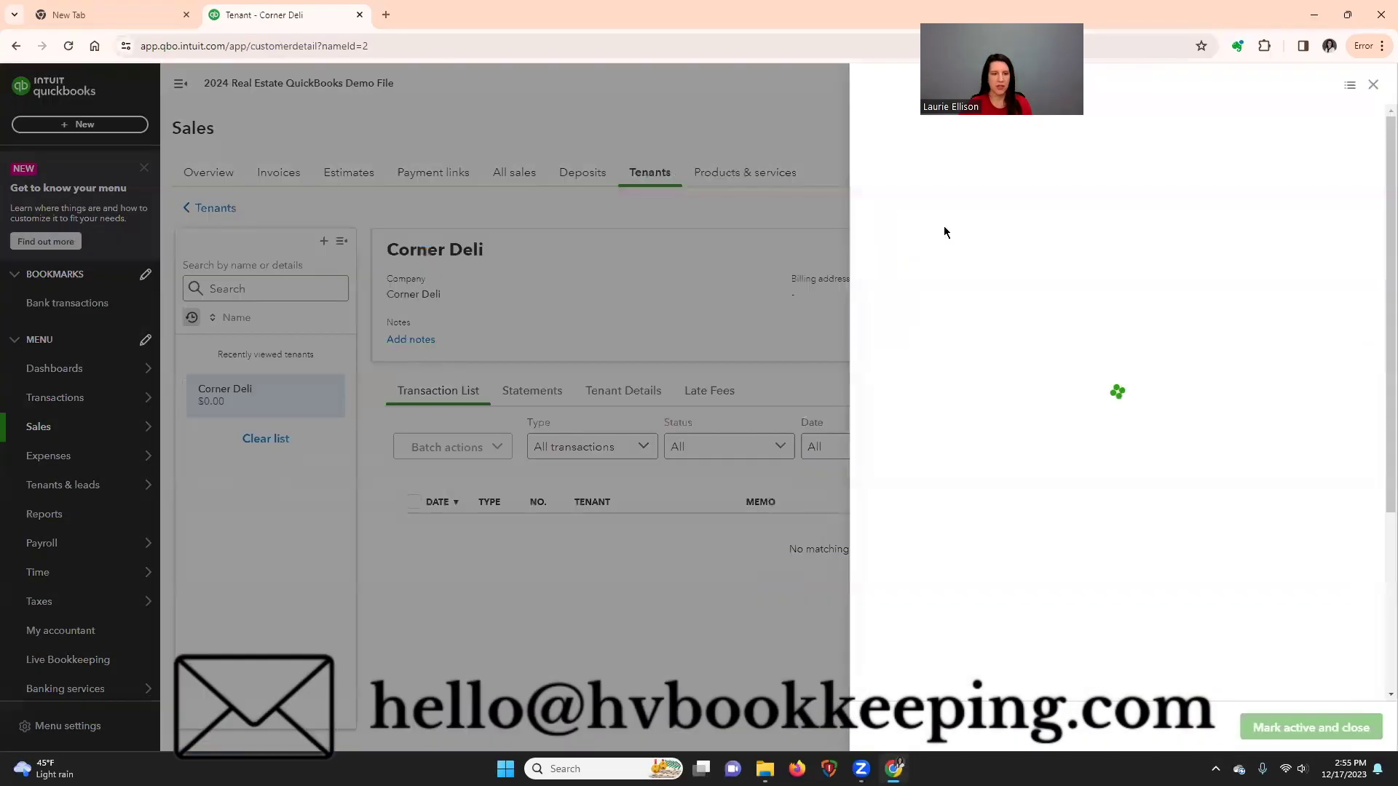
scroll(950, 383, "down", 3)
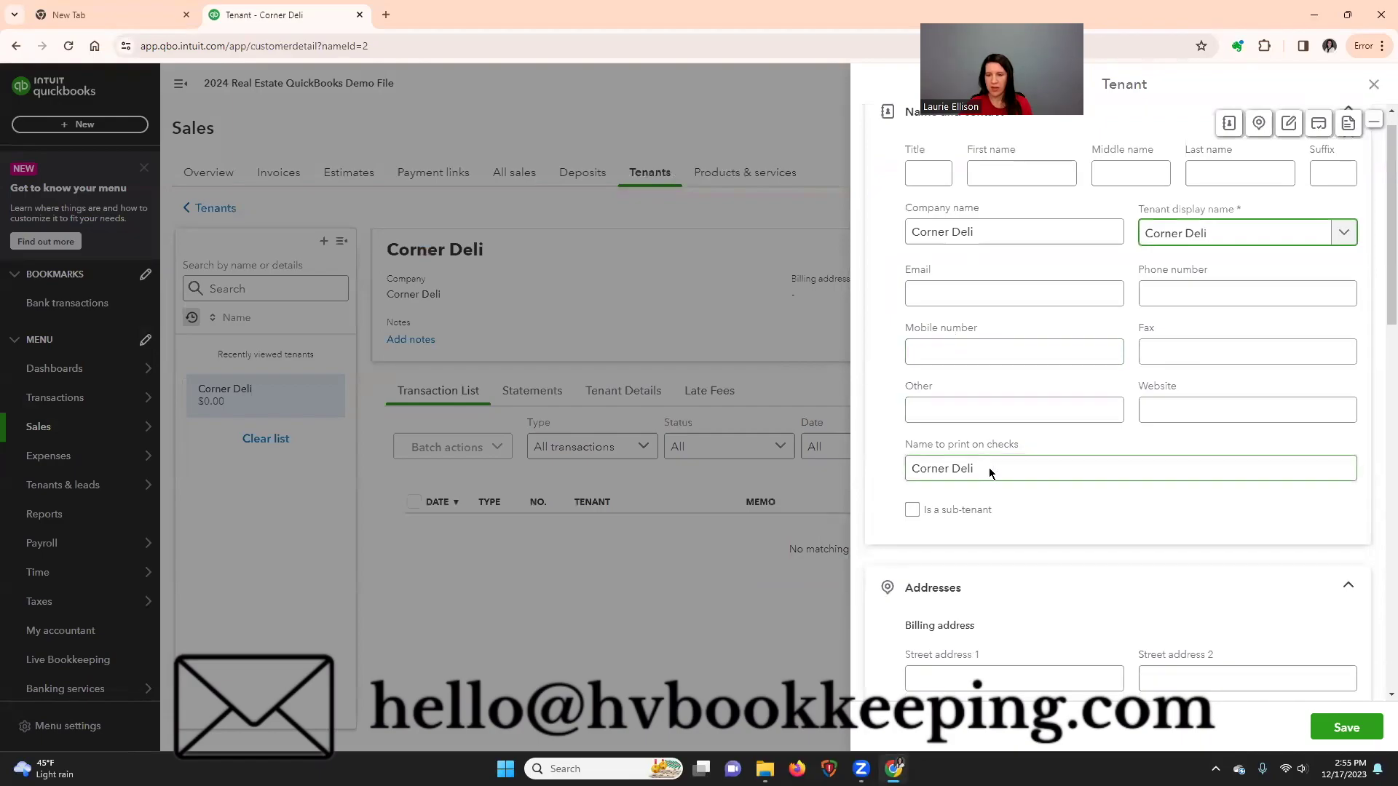
left_click(929, 480)
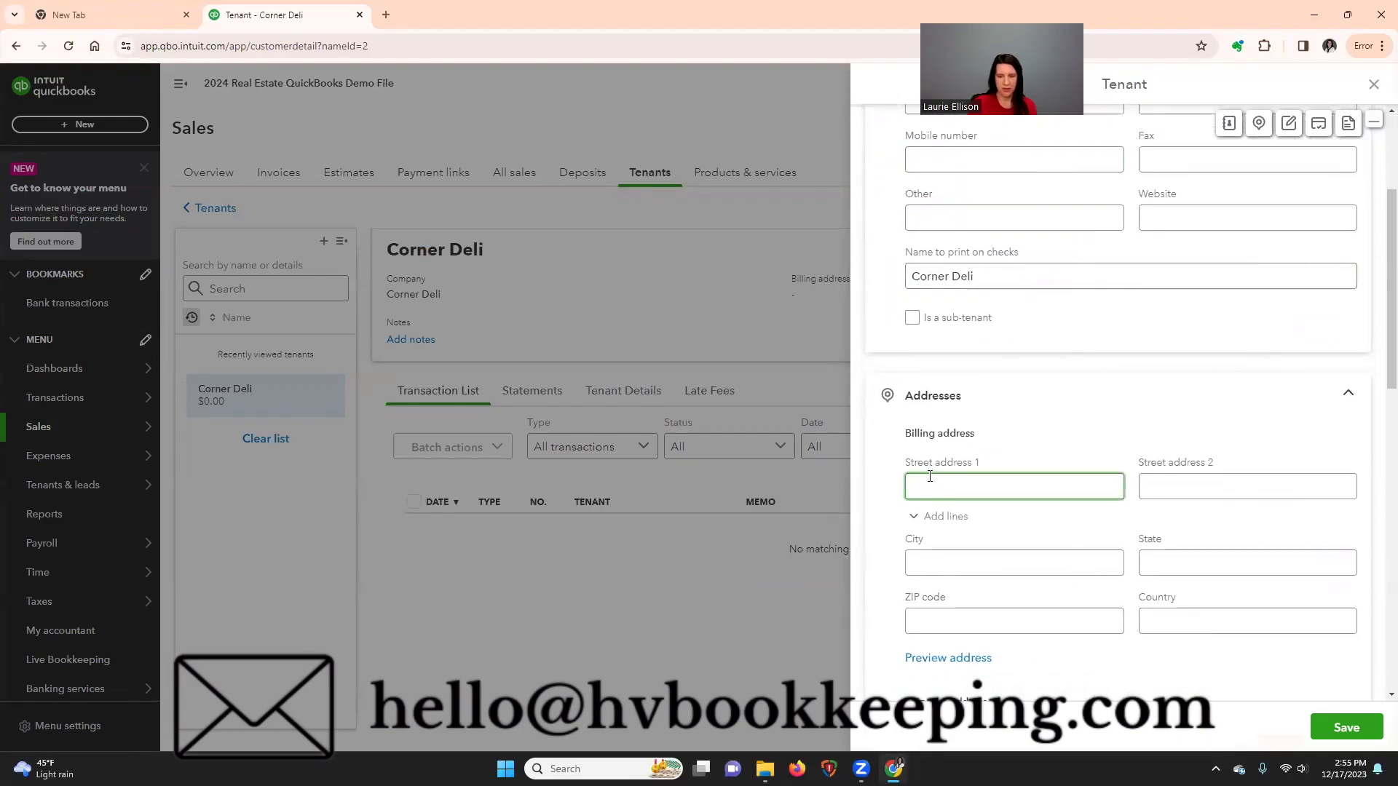
type("Unit 1")
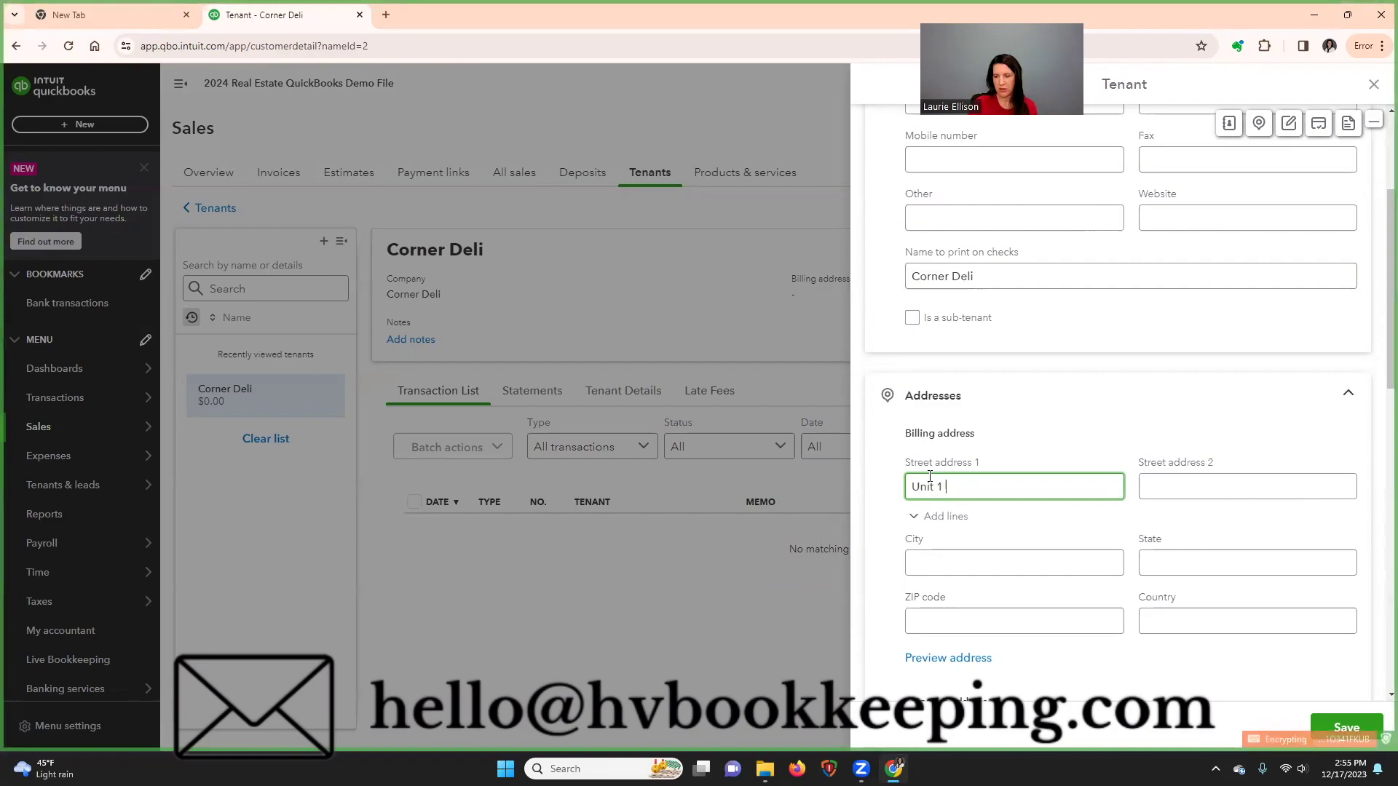
key("Tab")
type("40 RR")
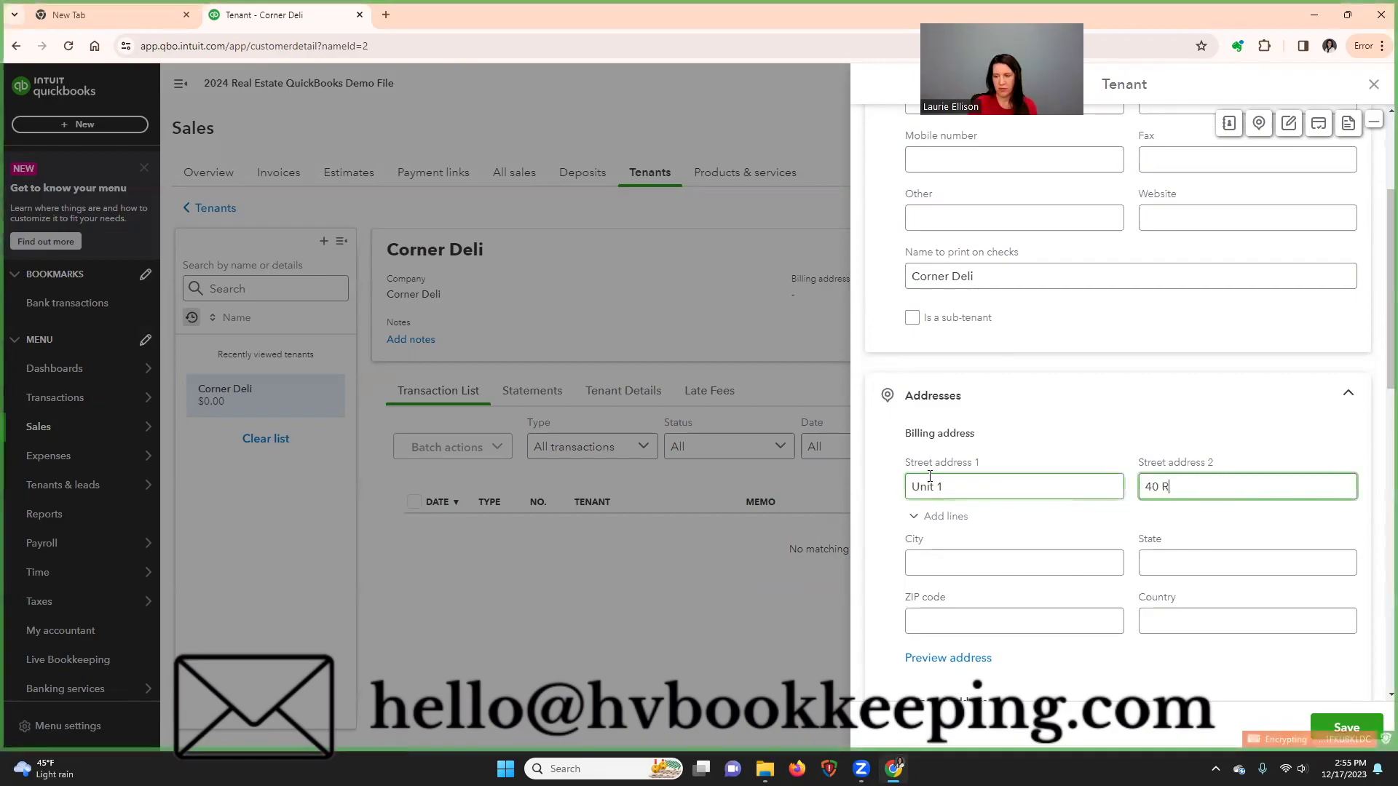
key("Tab")
key("Tab")
type("Montgomery")
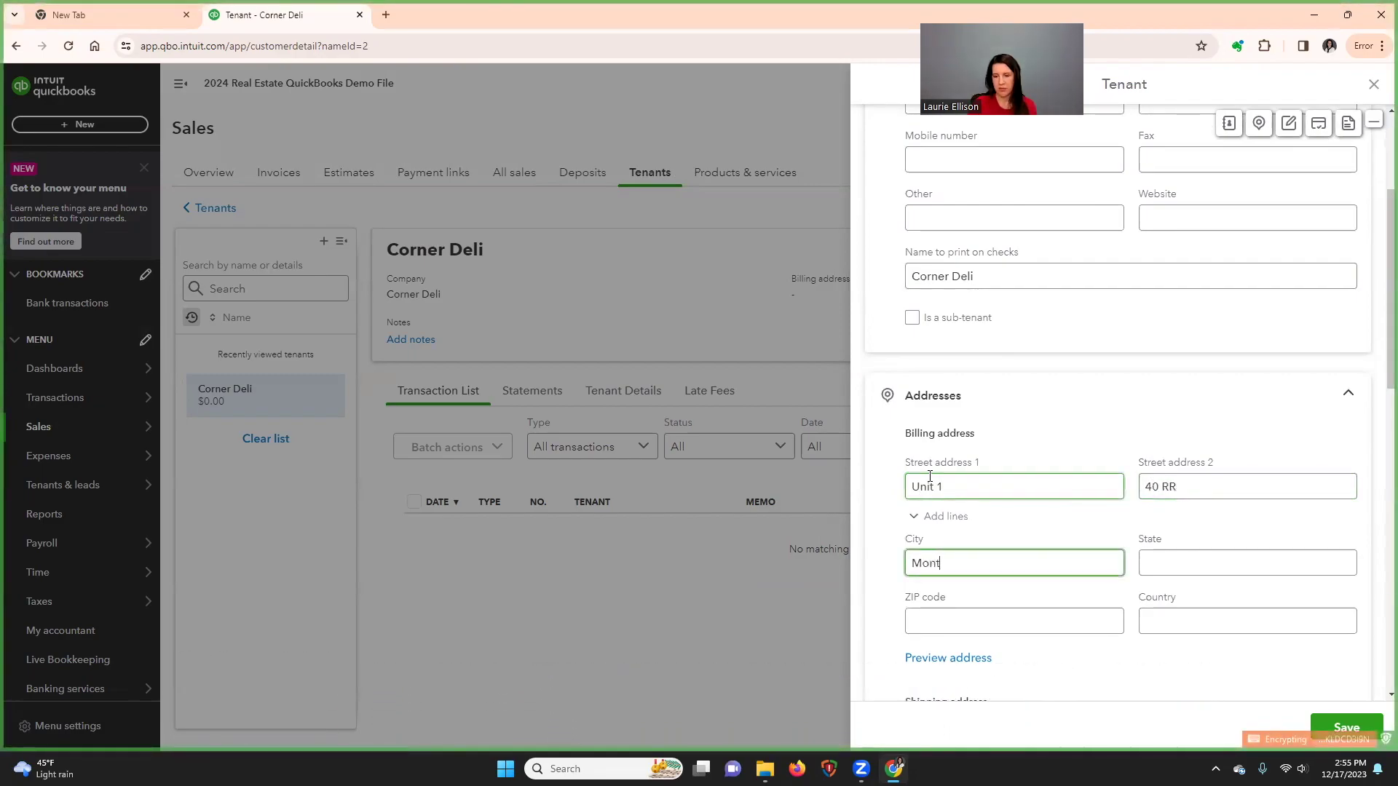
key("Tab")
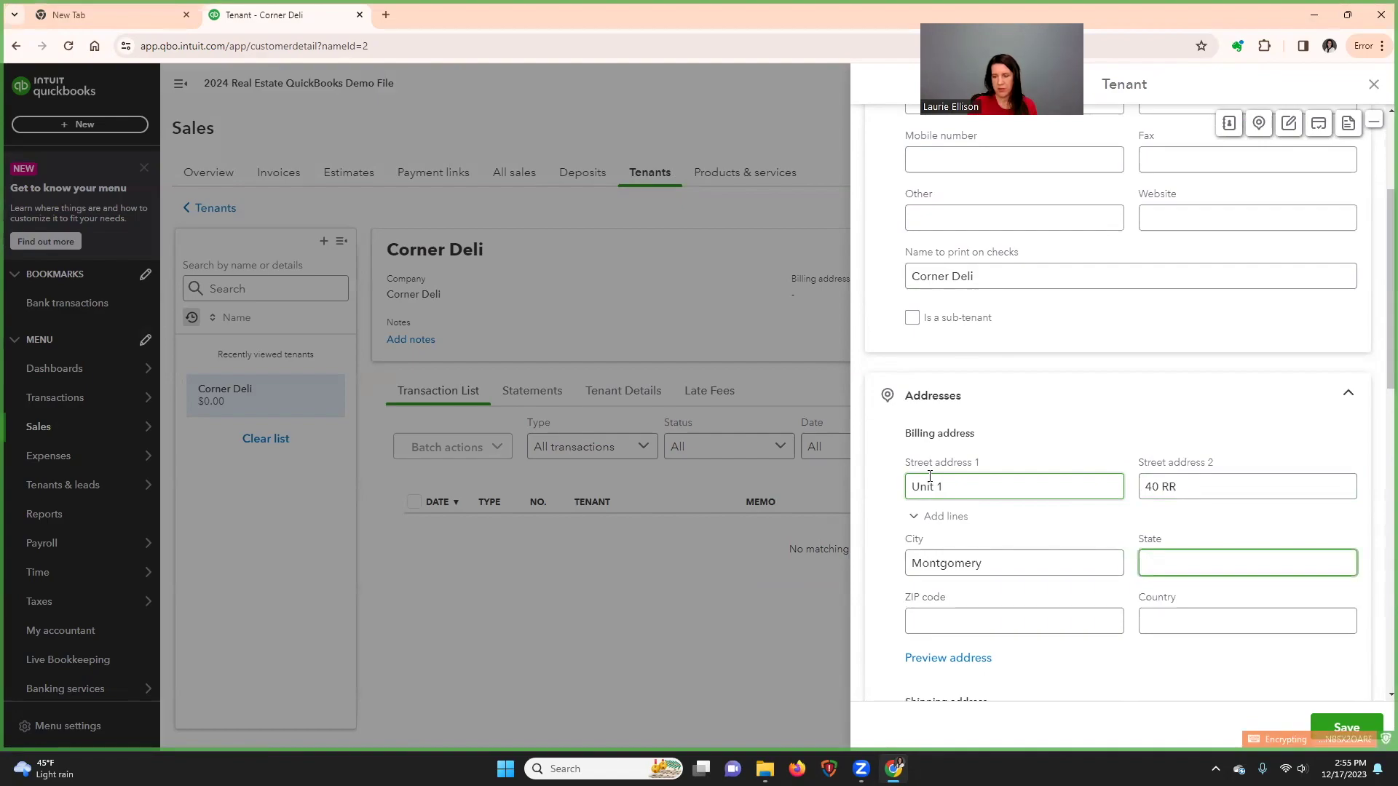
type("NY")
key("Tab")
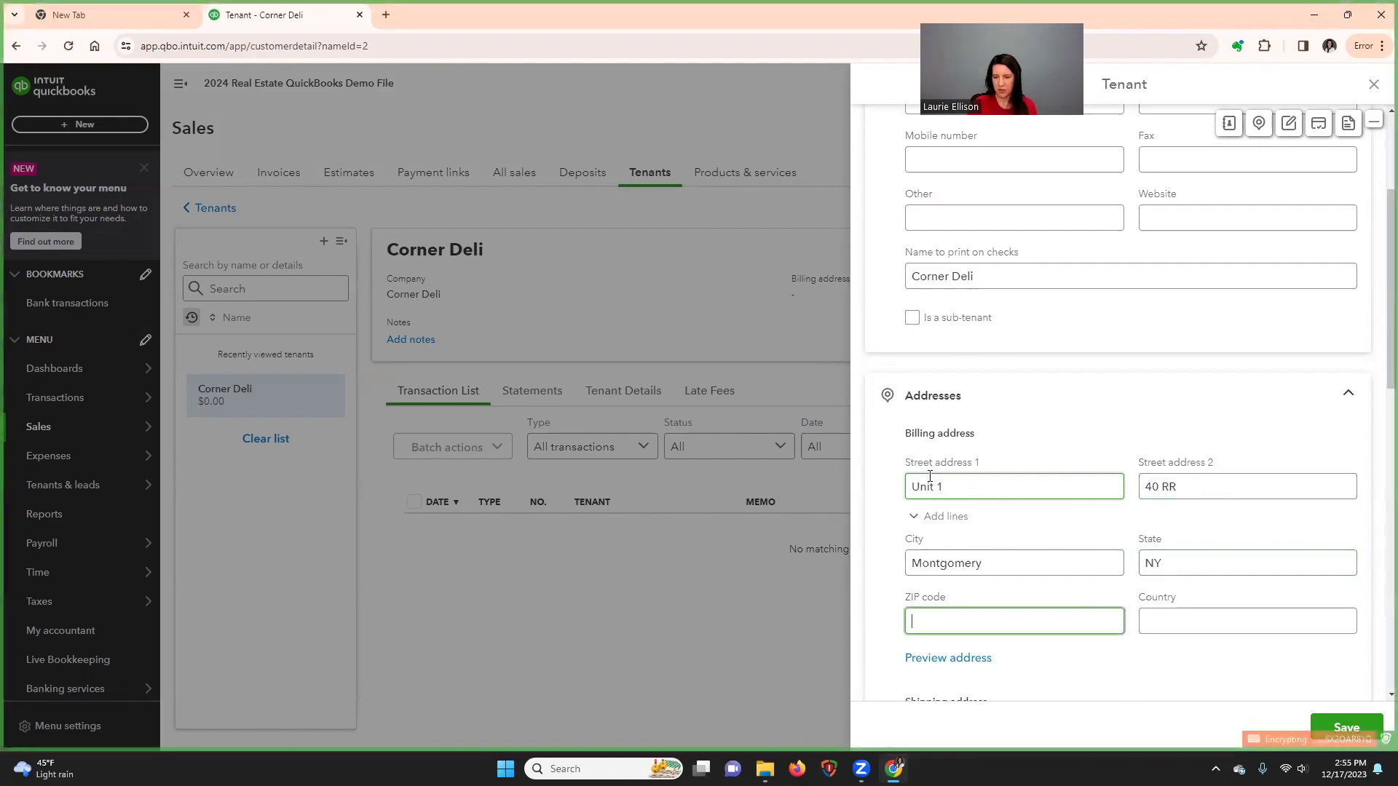
type("12549")
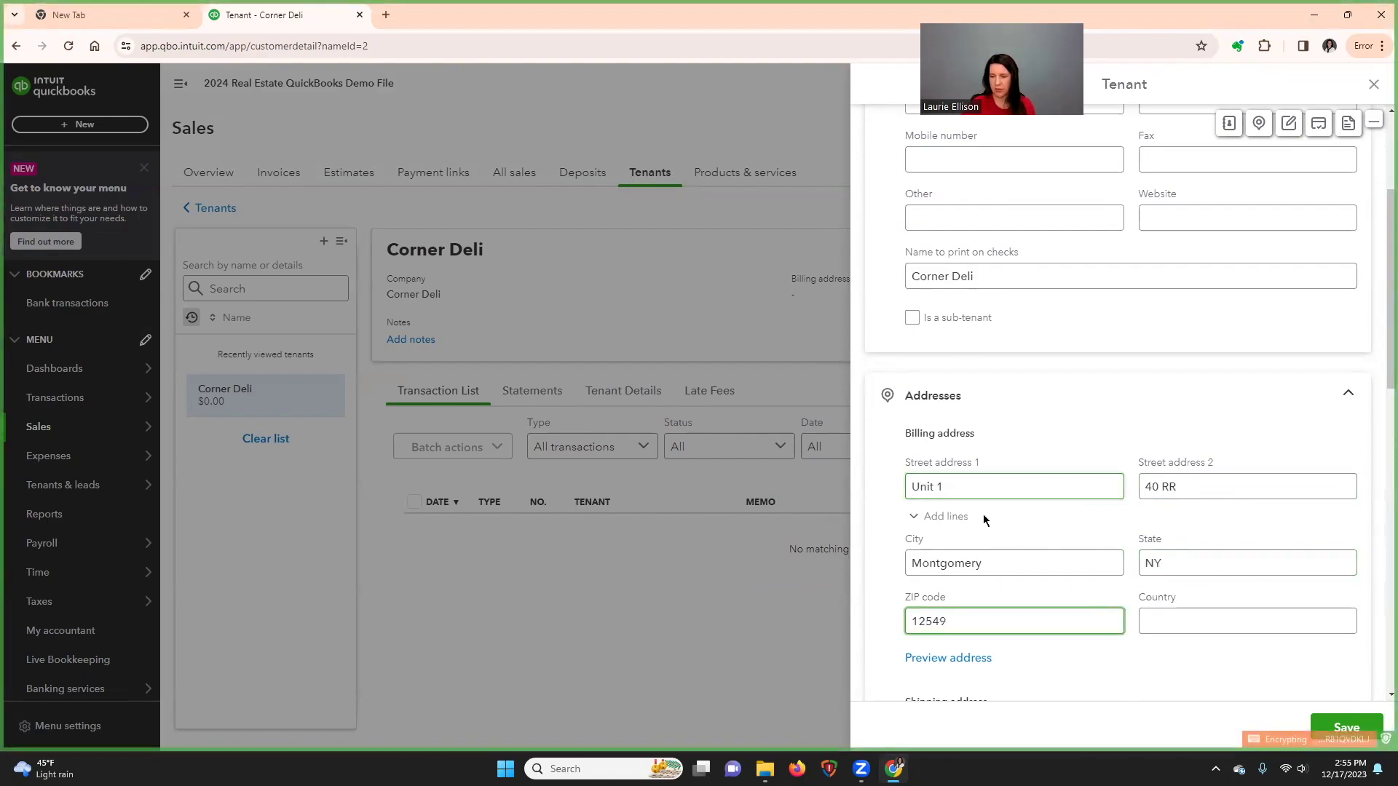
scroll(1279, 621, "down", 2)
left_click(1346, 727)
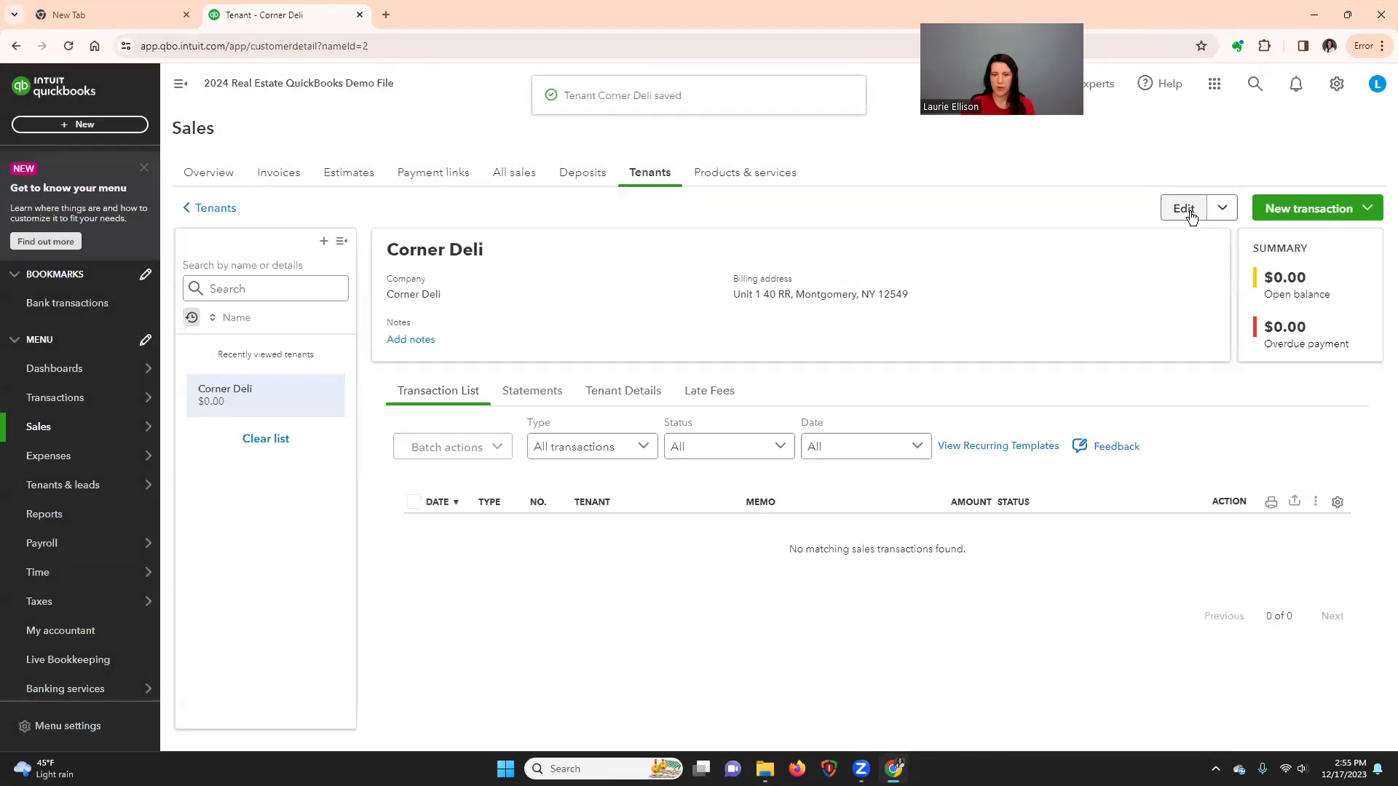
- Rename the tenant to Corner Deli - Unit 1 and save
left_click(1187, 211)
left_click(995, 259)
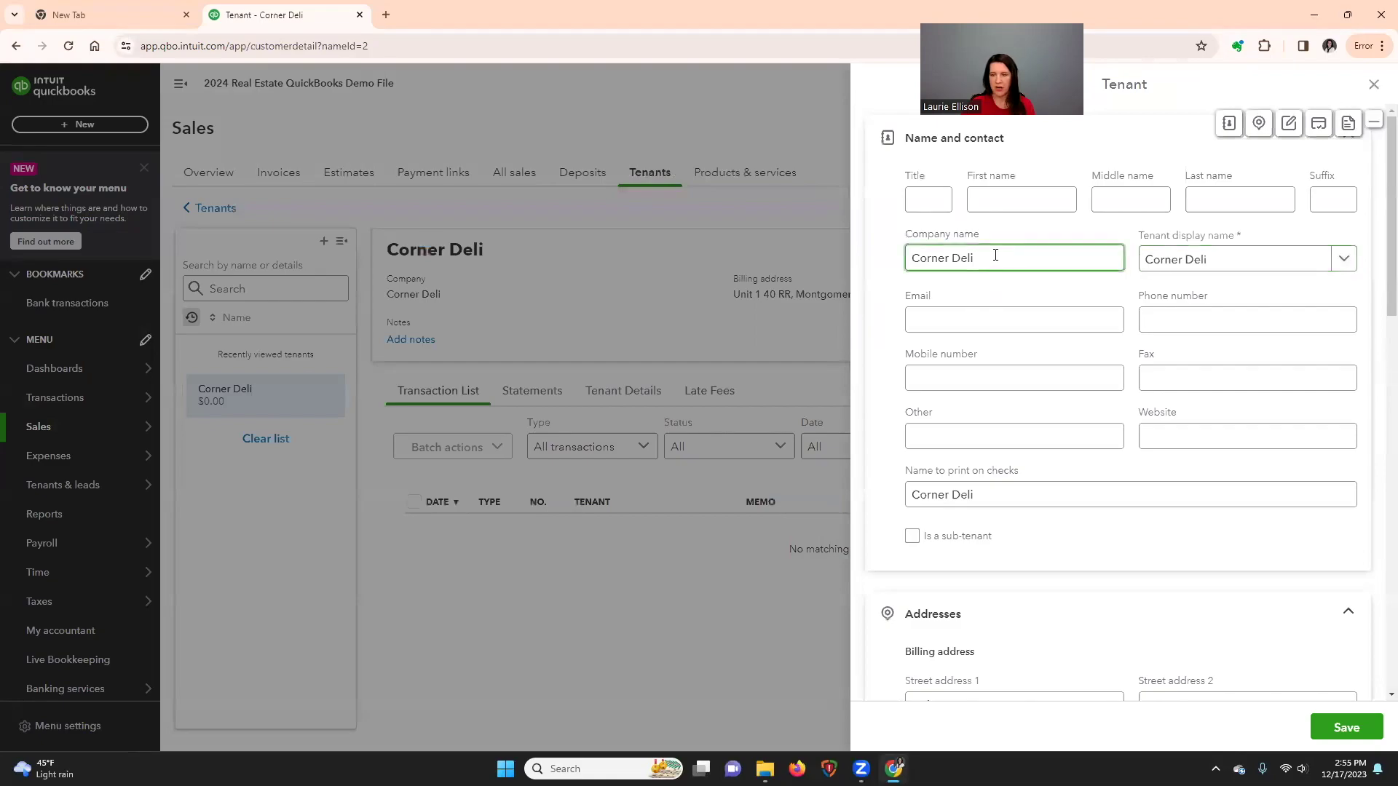
type("- Unit 1")
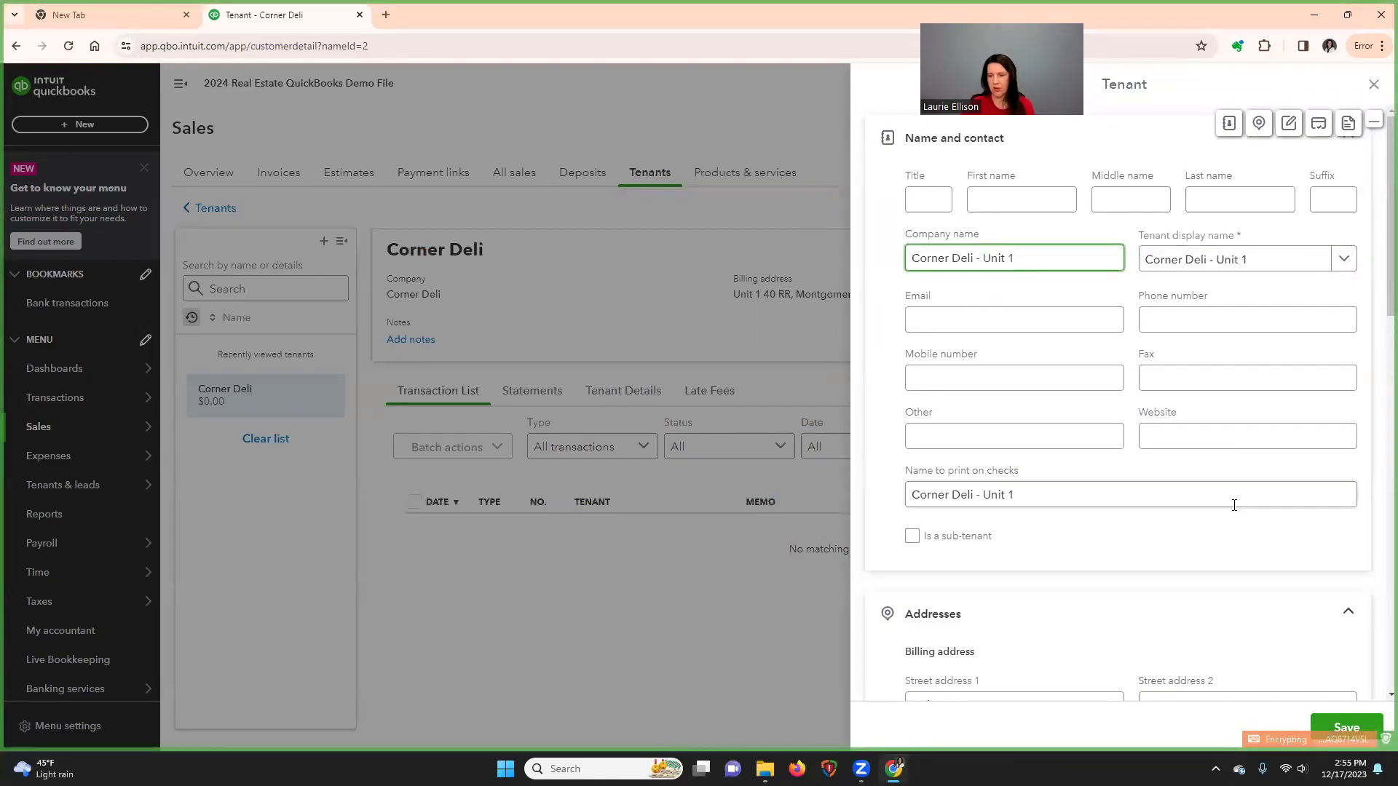
left_click(1347, 728)
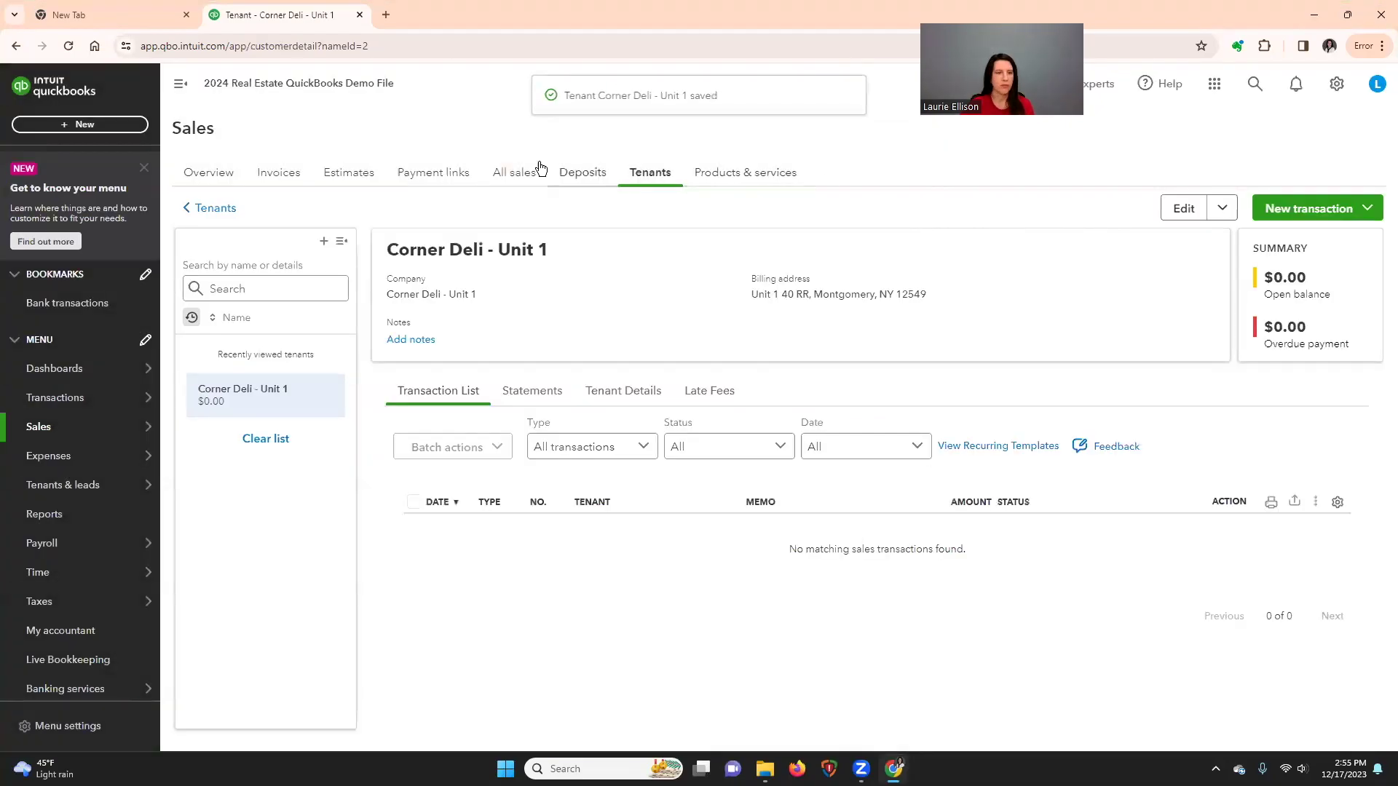
- Start a new tenant with company name 'Printing Company - Unit 2'
left_click(324, 241)
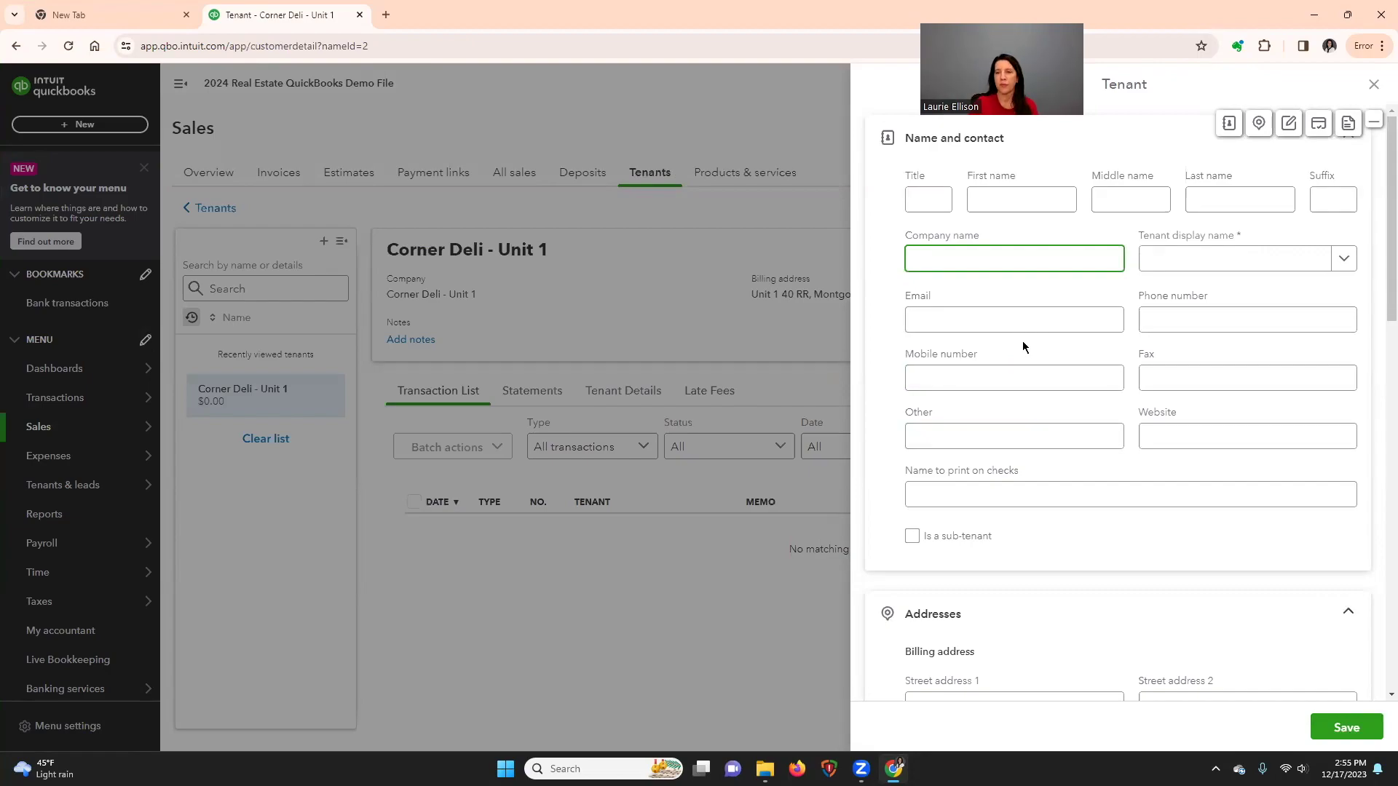
type("Prit")
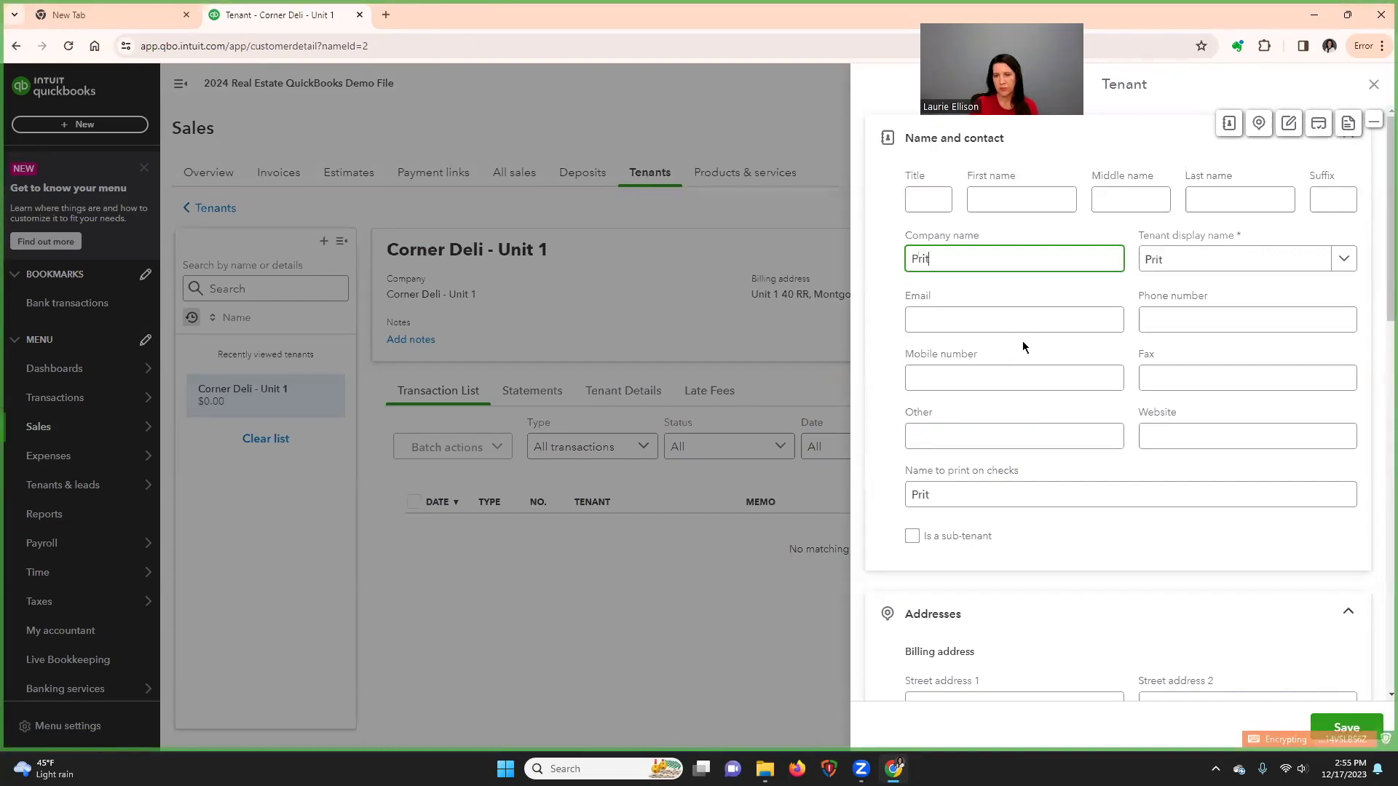
key("BackSpace")
type("nti")
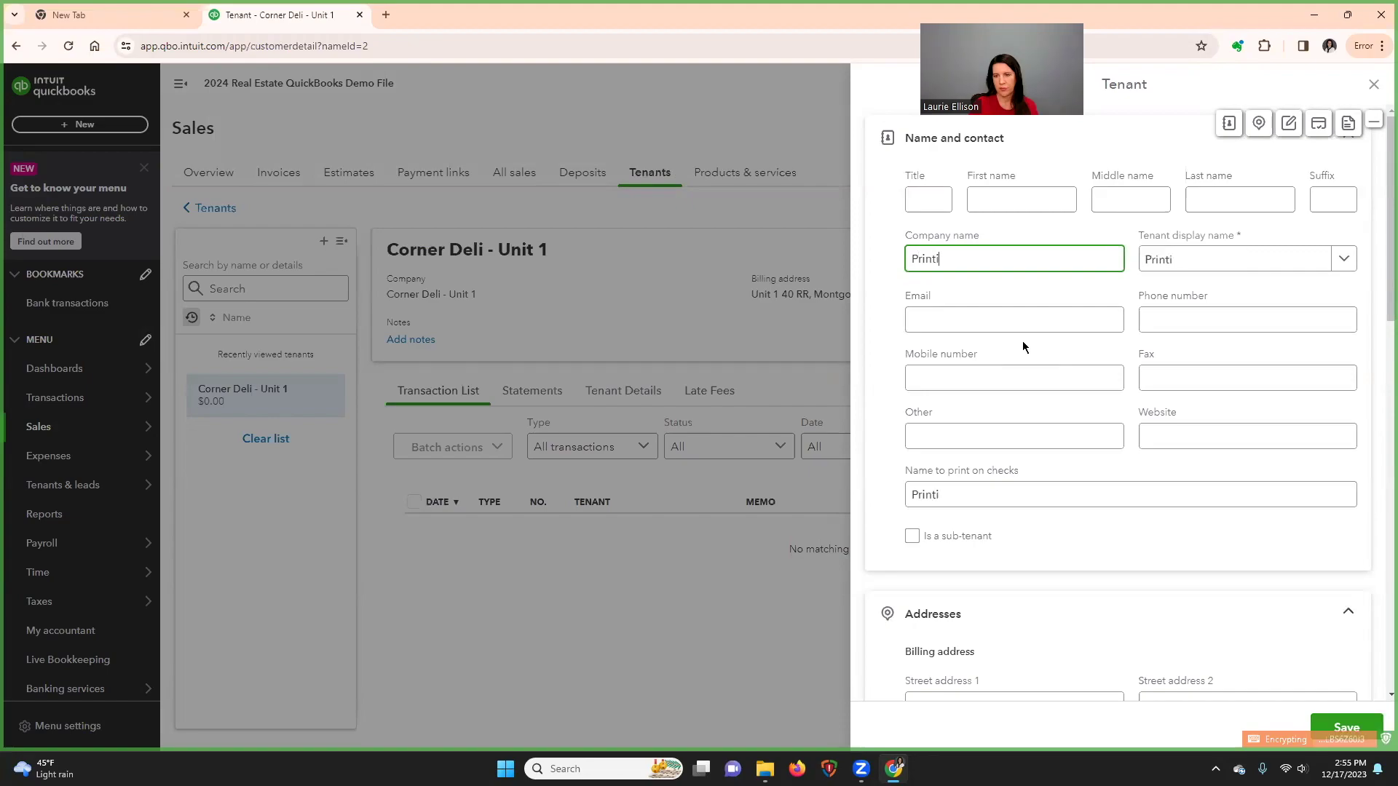
type("ng Comp")
key("BackSpace")
type("m")
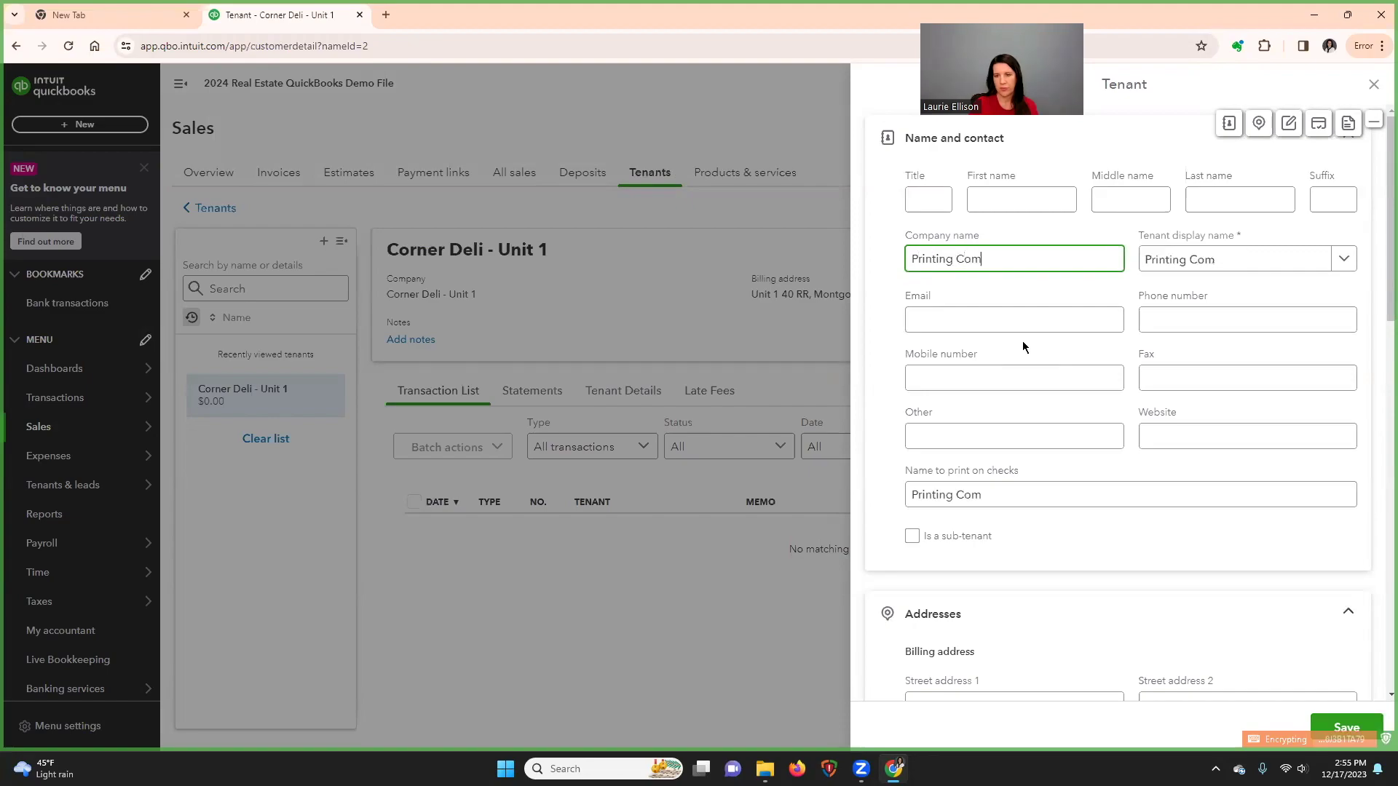
type("pany ")
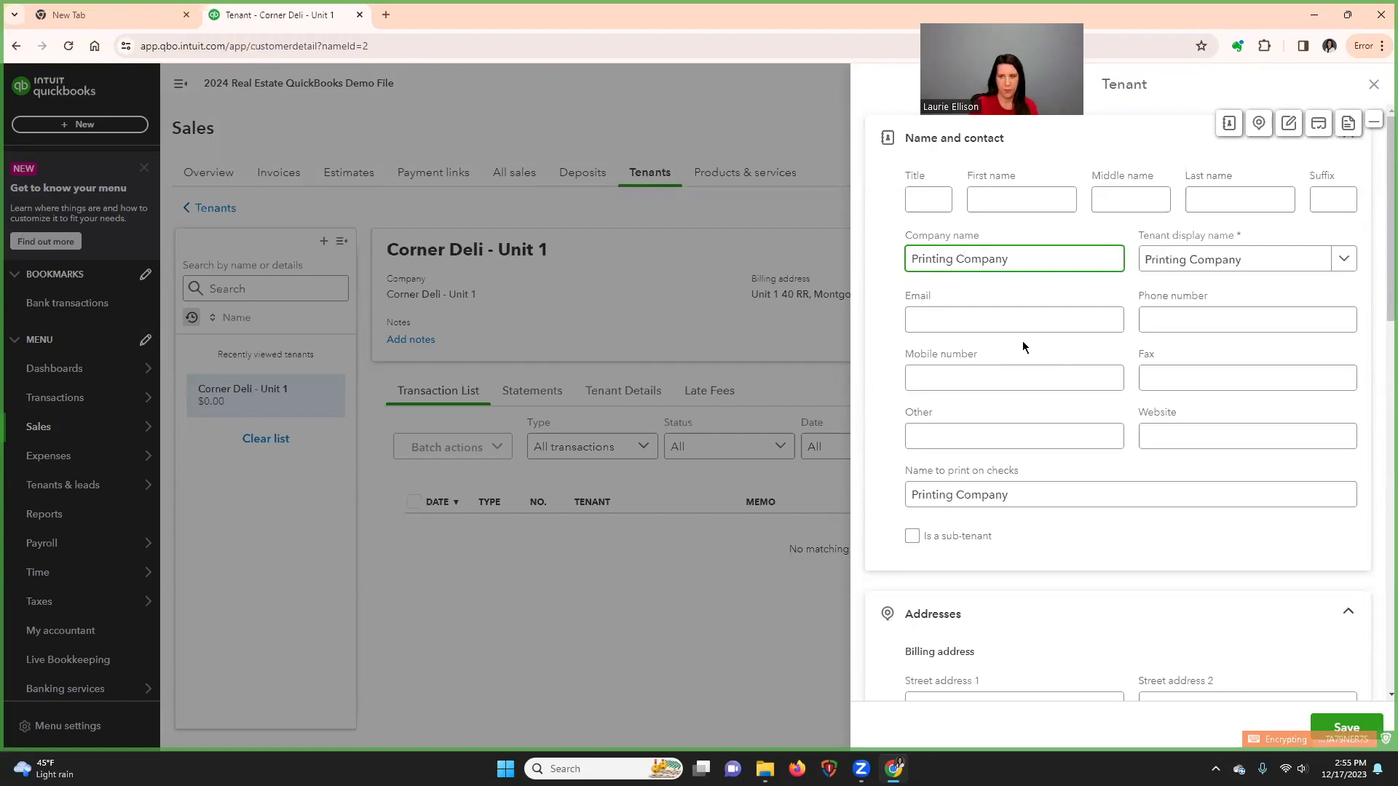
type("- Unit 2")
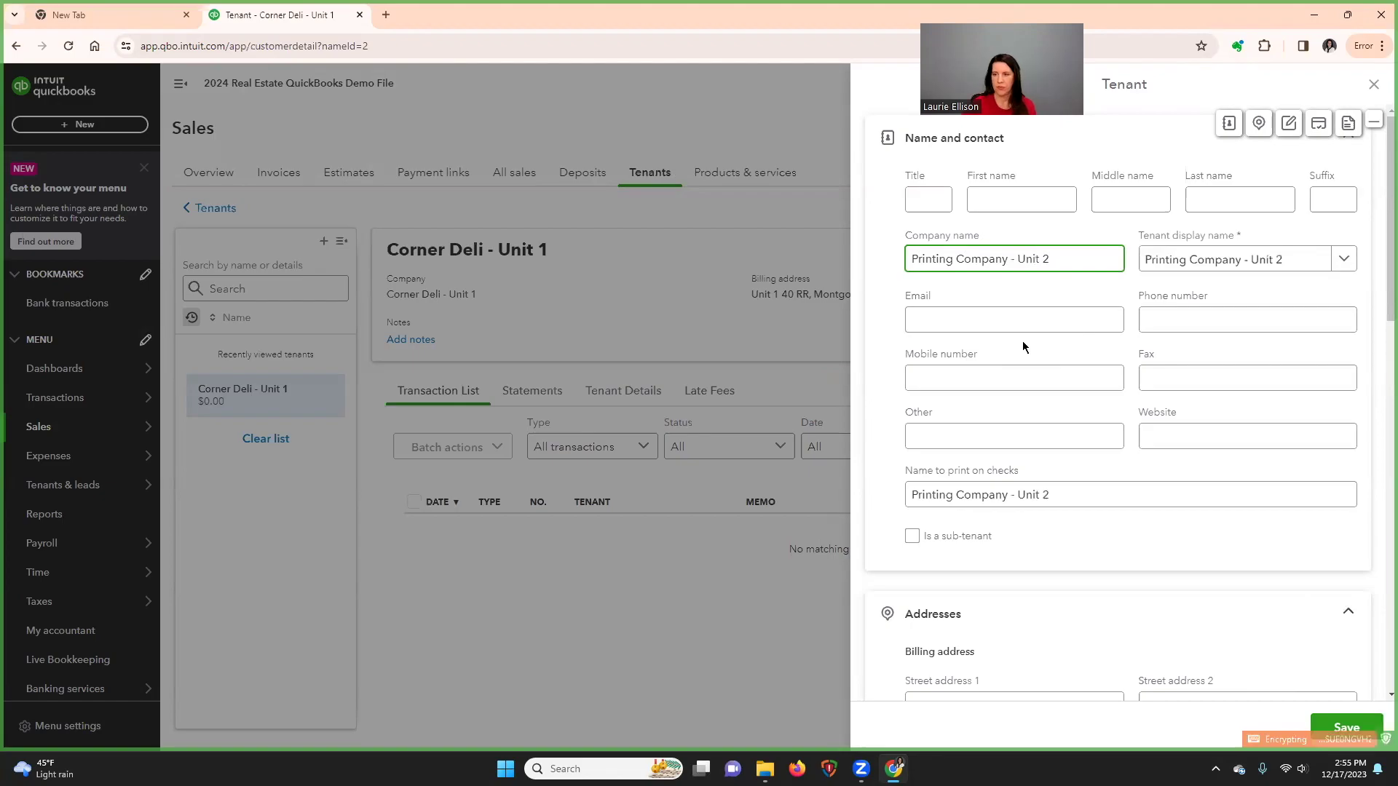
scroll(1109, 506, "down", 3)
left_click(923, 484)
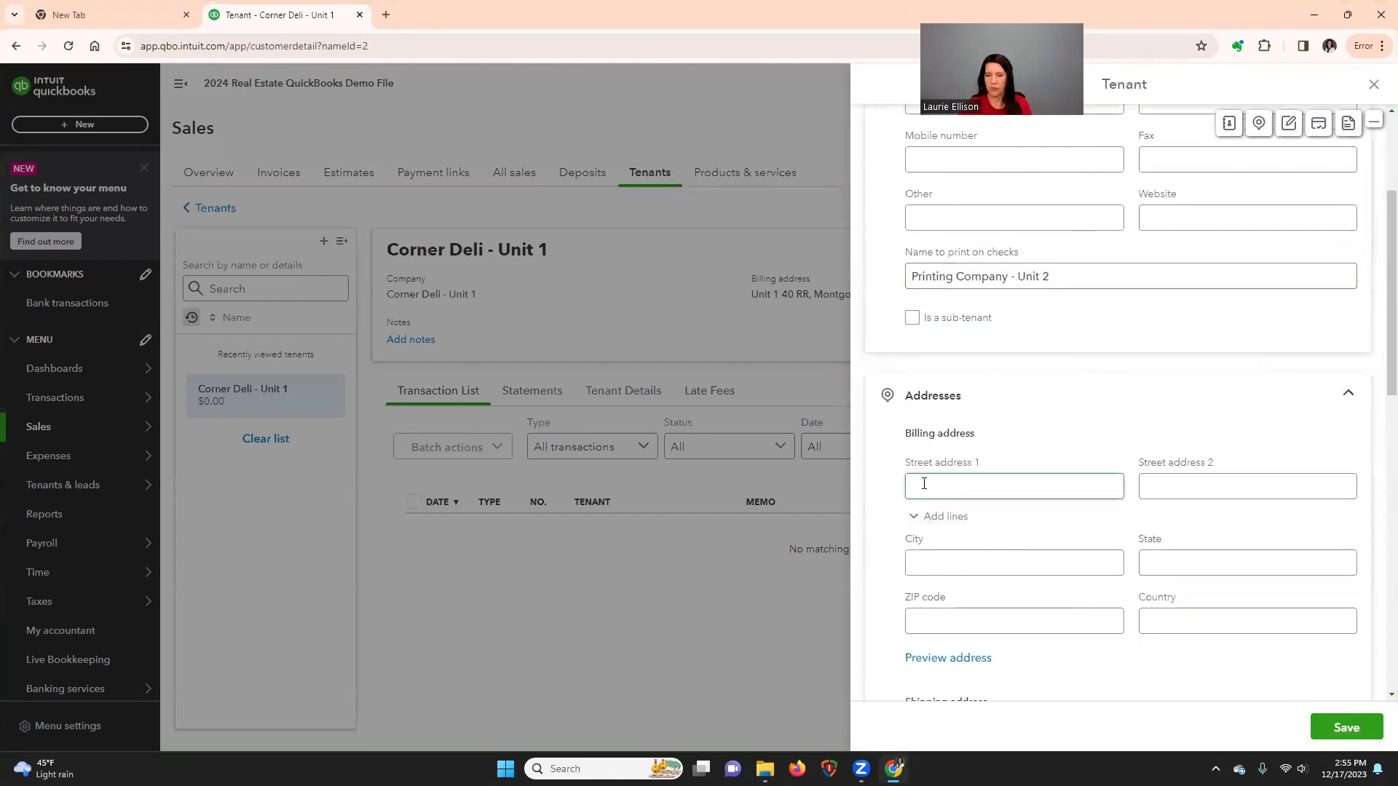
type("40")
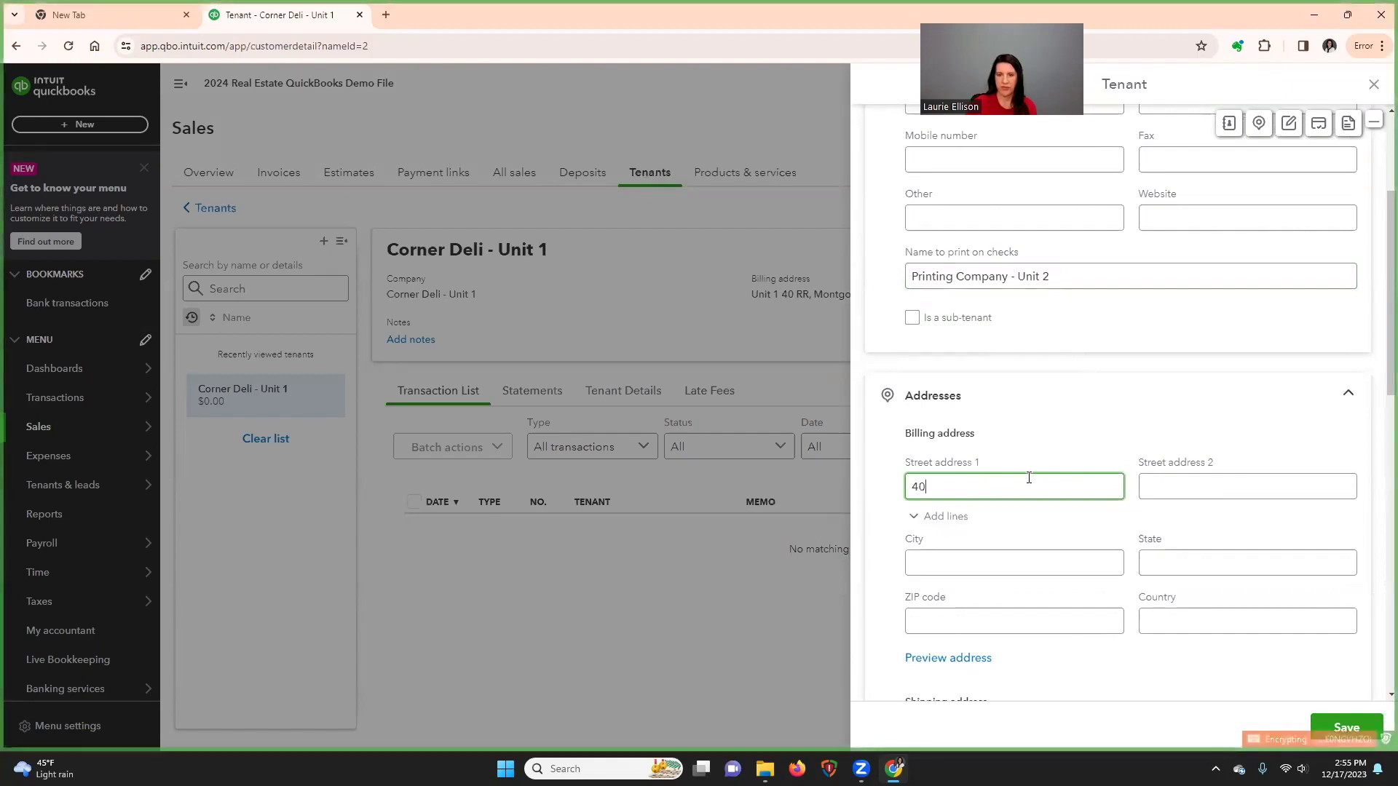
type(" Railroad A")
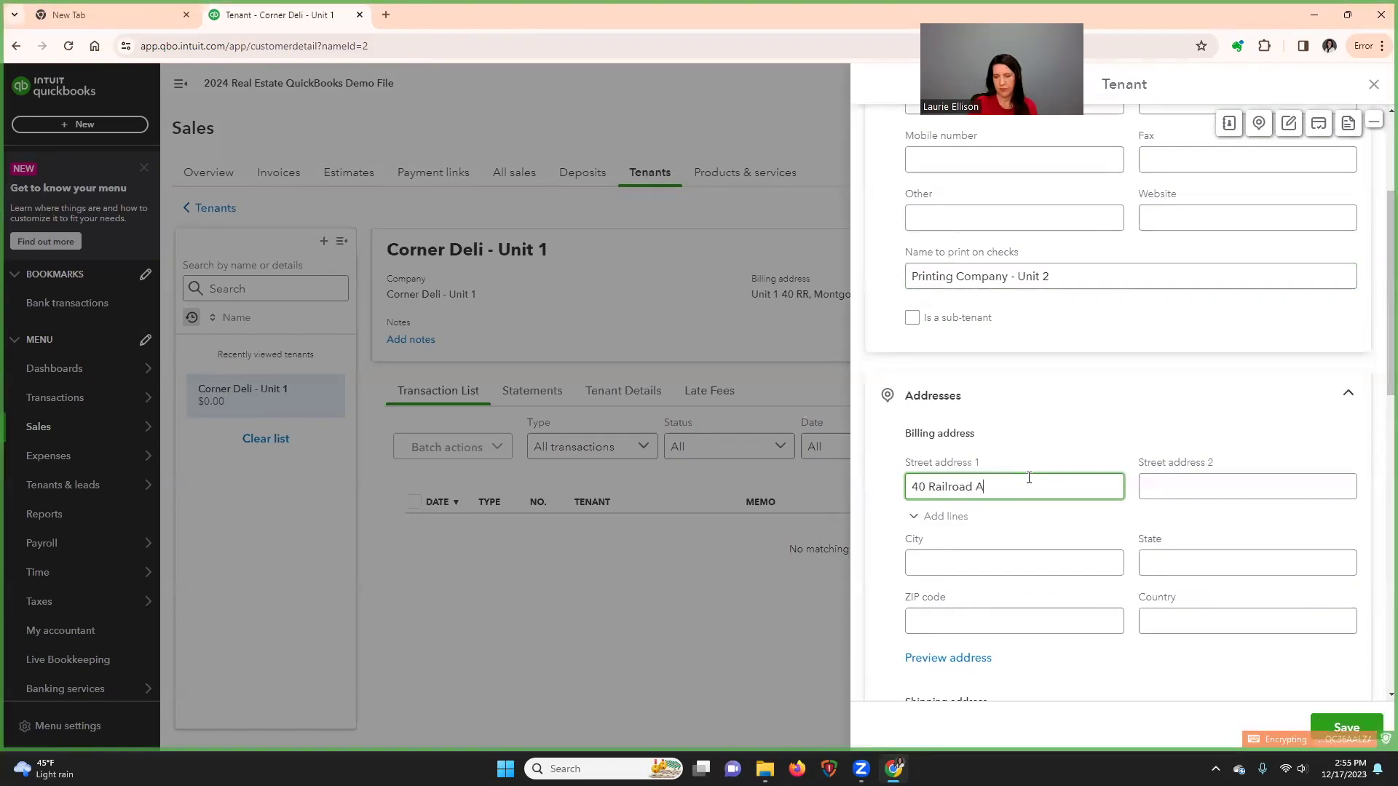
type("venue")
key("Tab")
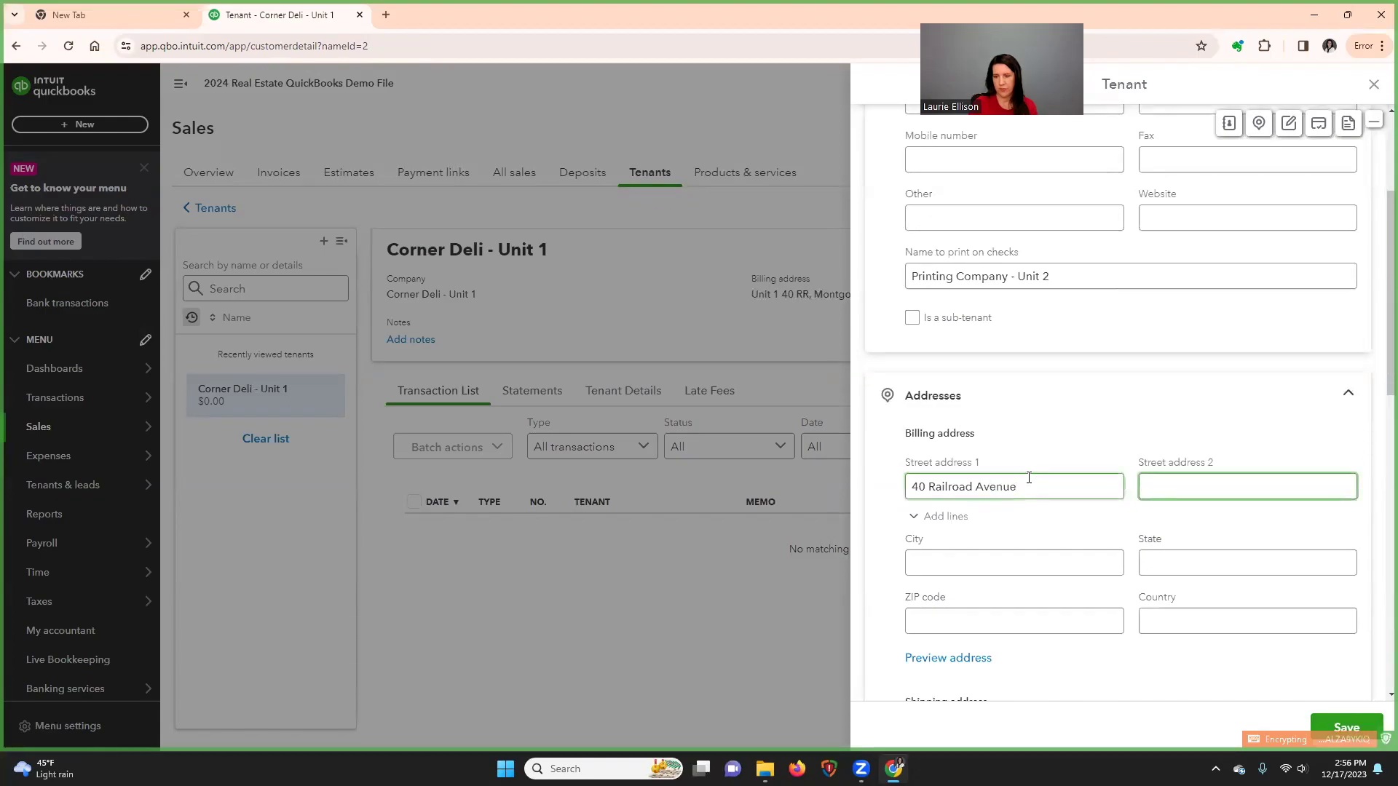
type("Unit 2")
key("Tab")
key("Tab")
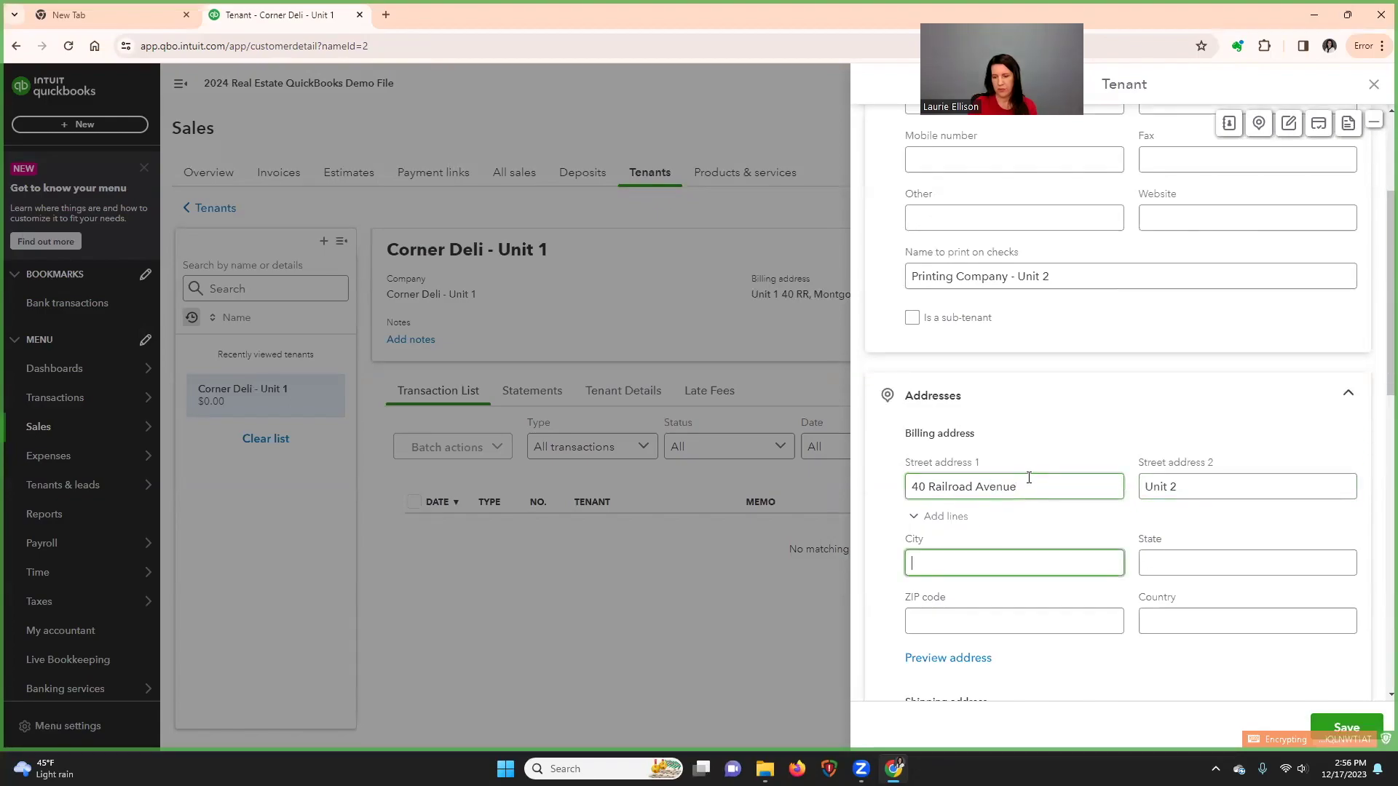
type("Montgomery")
key("Tab")
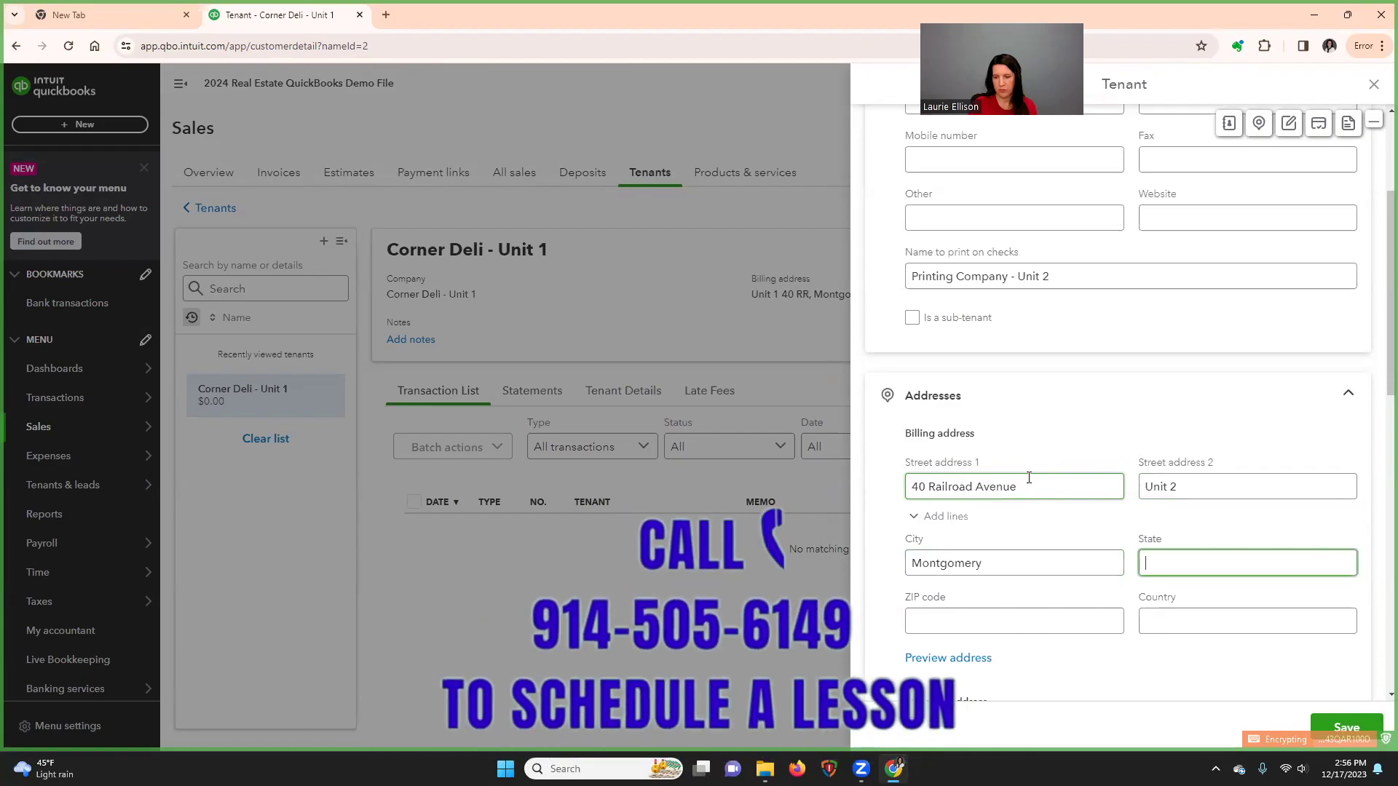
type("NY")
key("Tab")
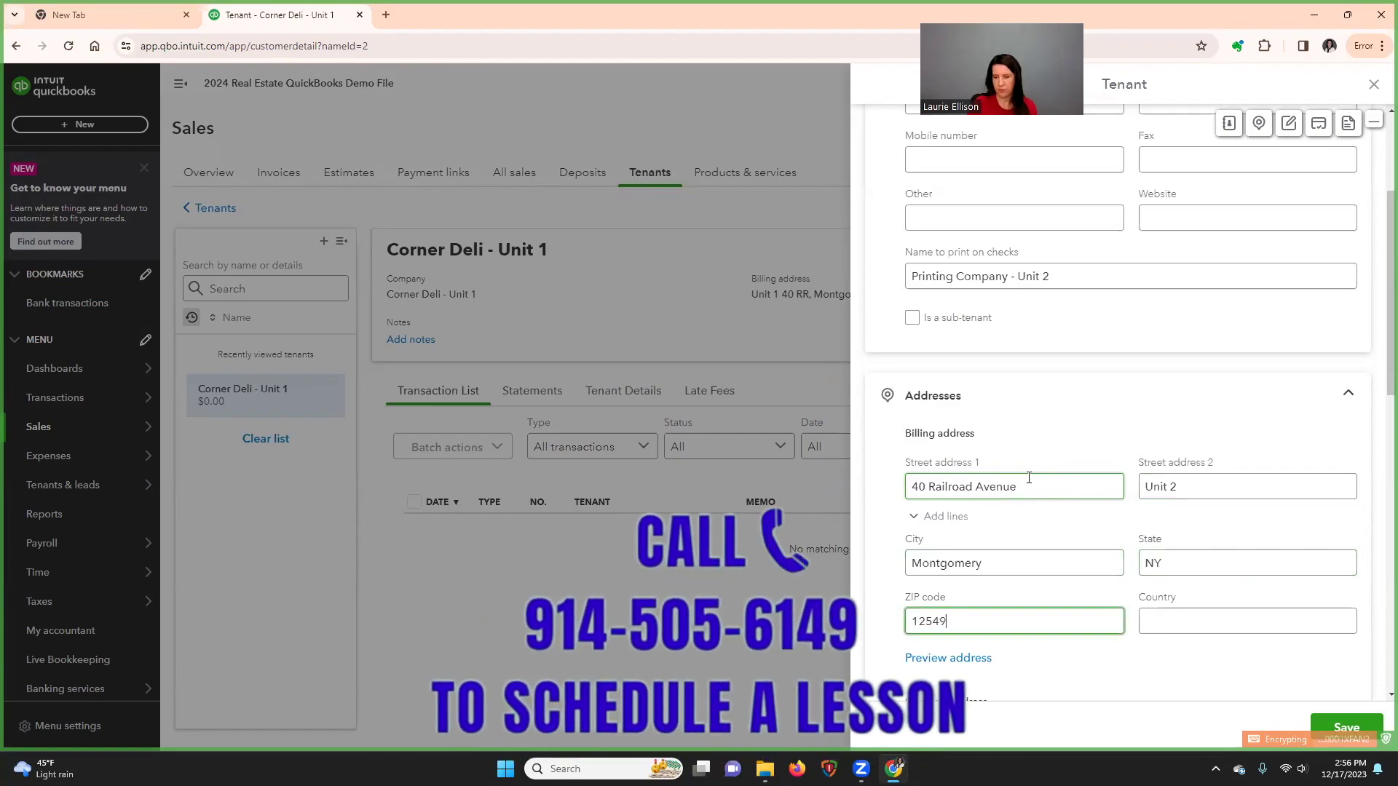
left_click(1344, 728)
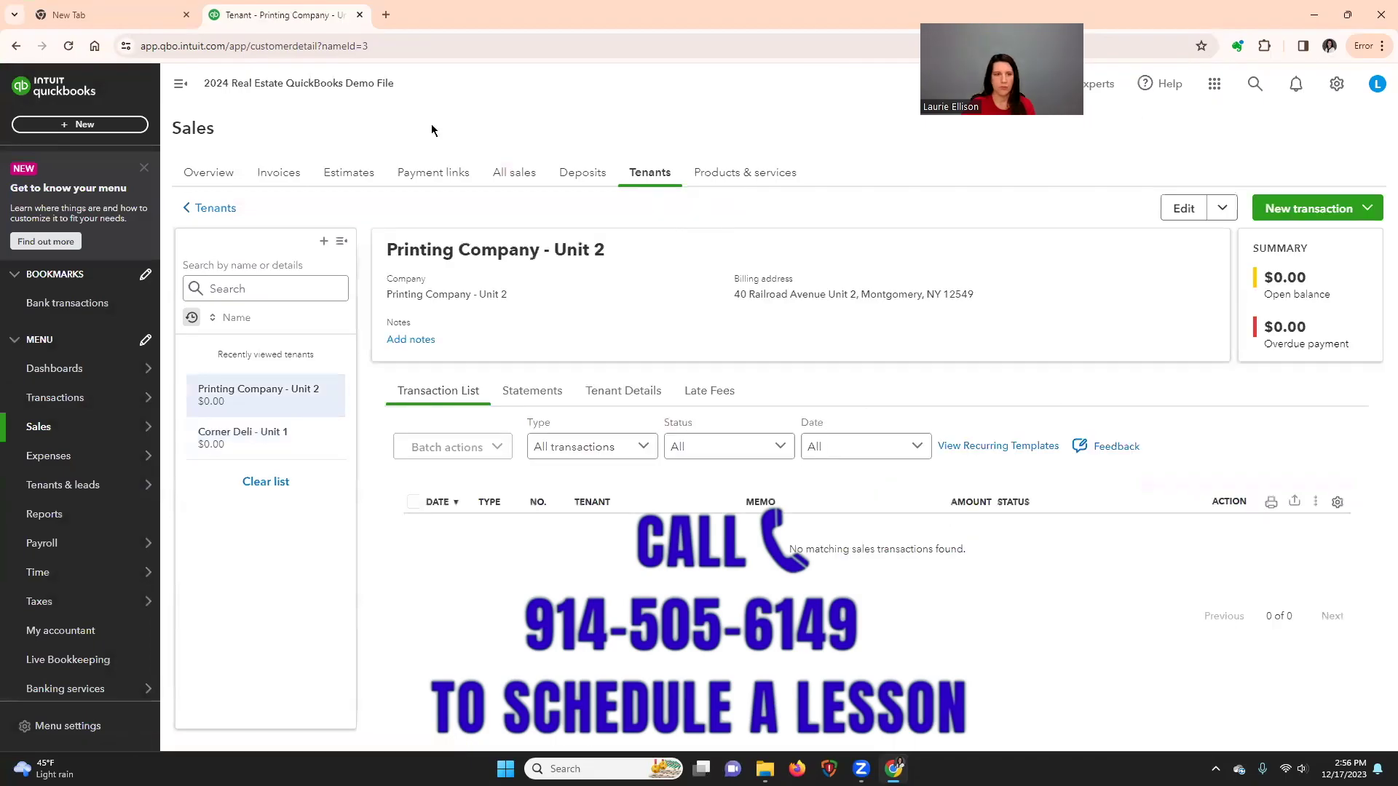
left_click(324, 243)
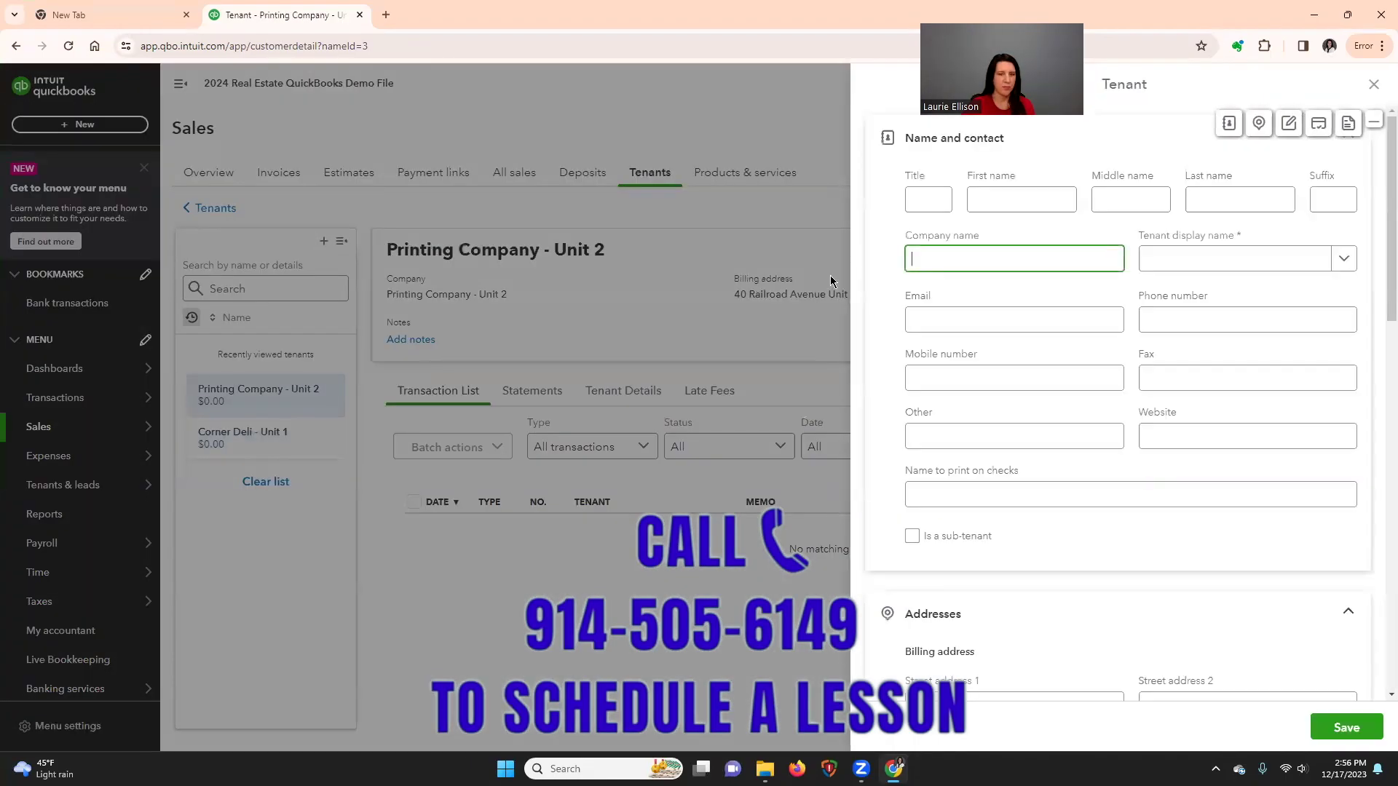
type("H")
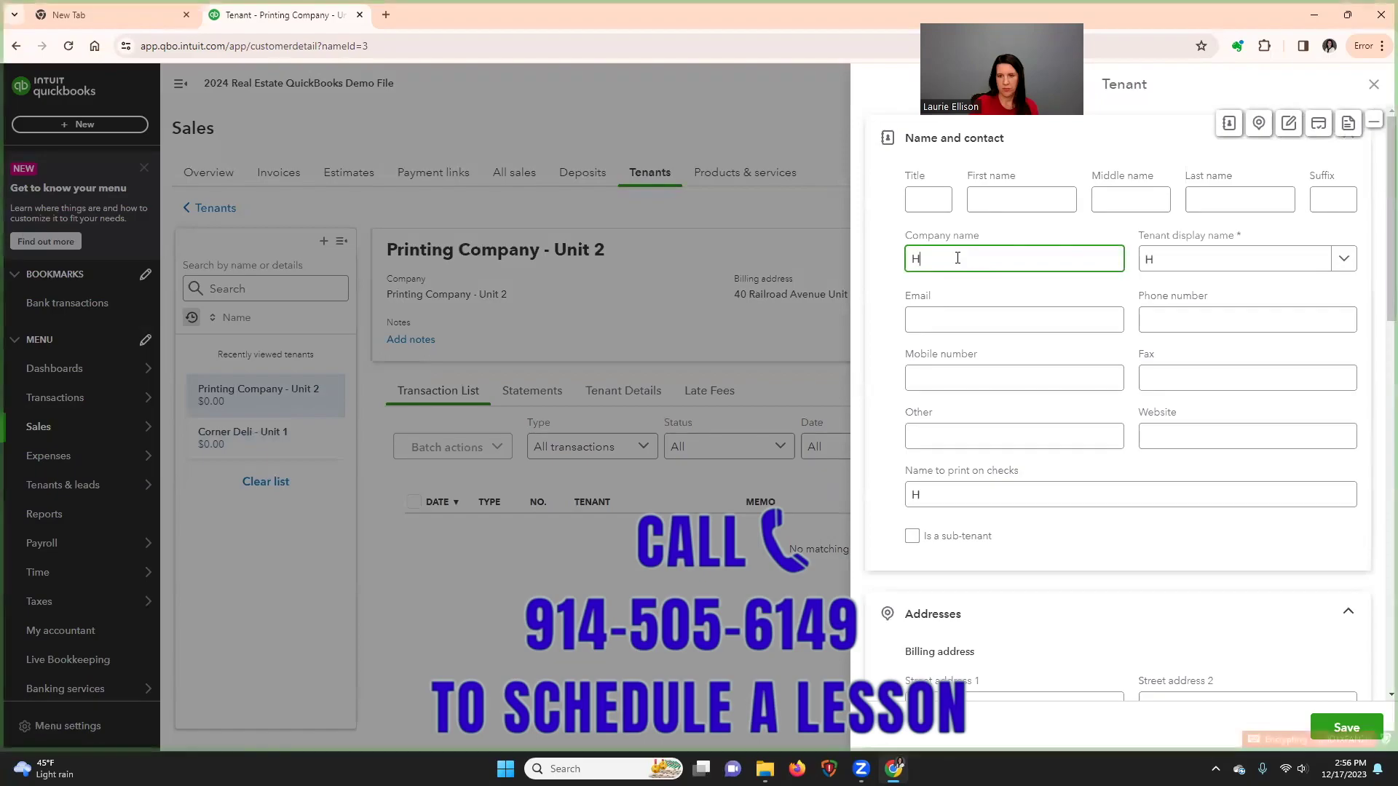
type("iar air ")
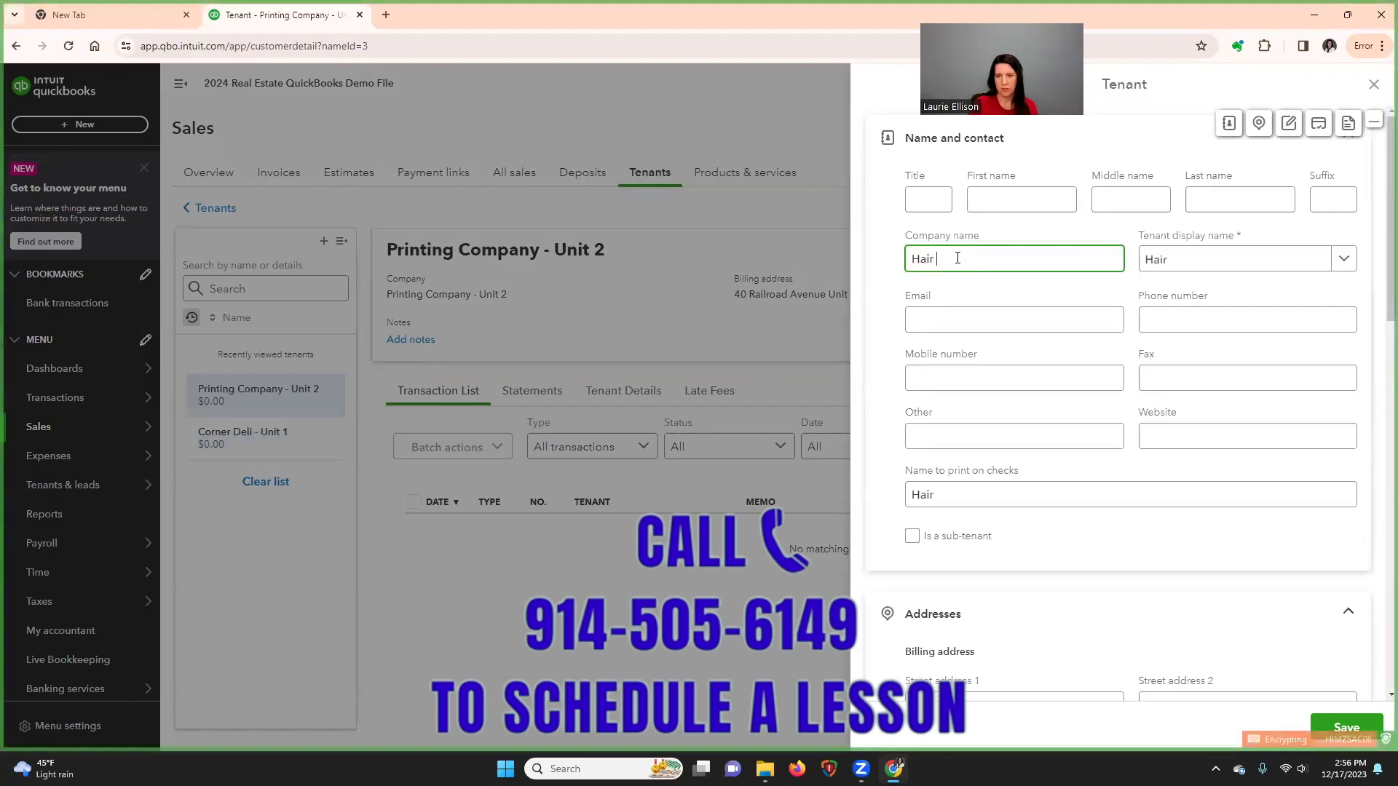
type("Salon - Unit 3")
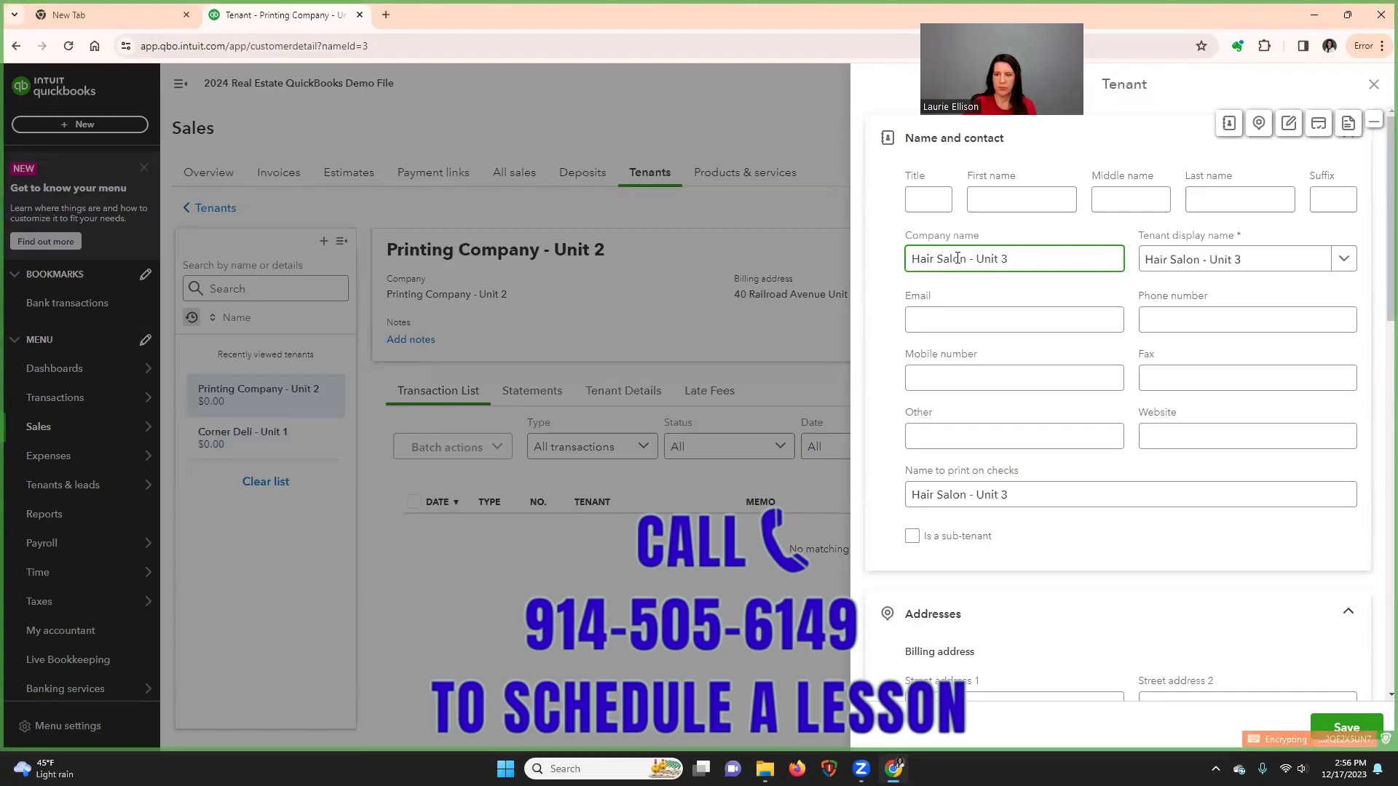
scroll(971, 386, "down", 1)
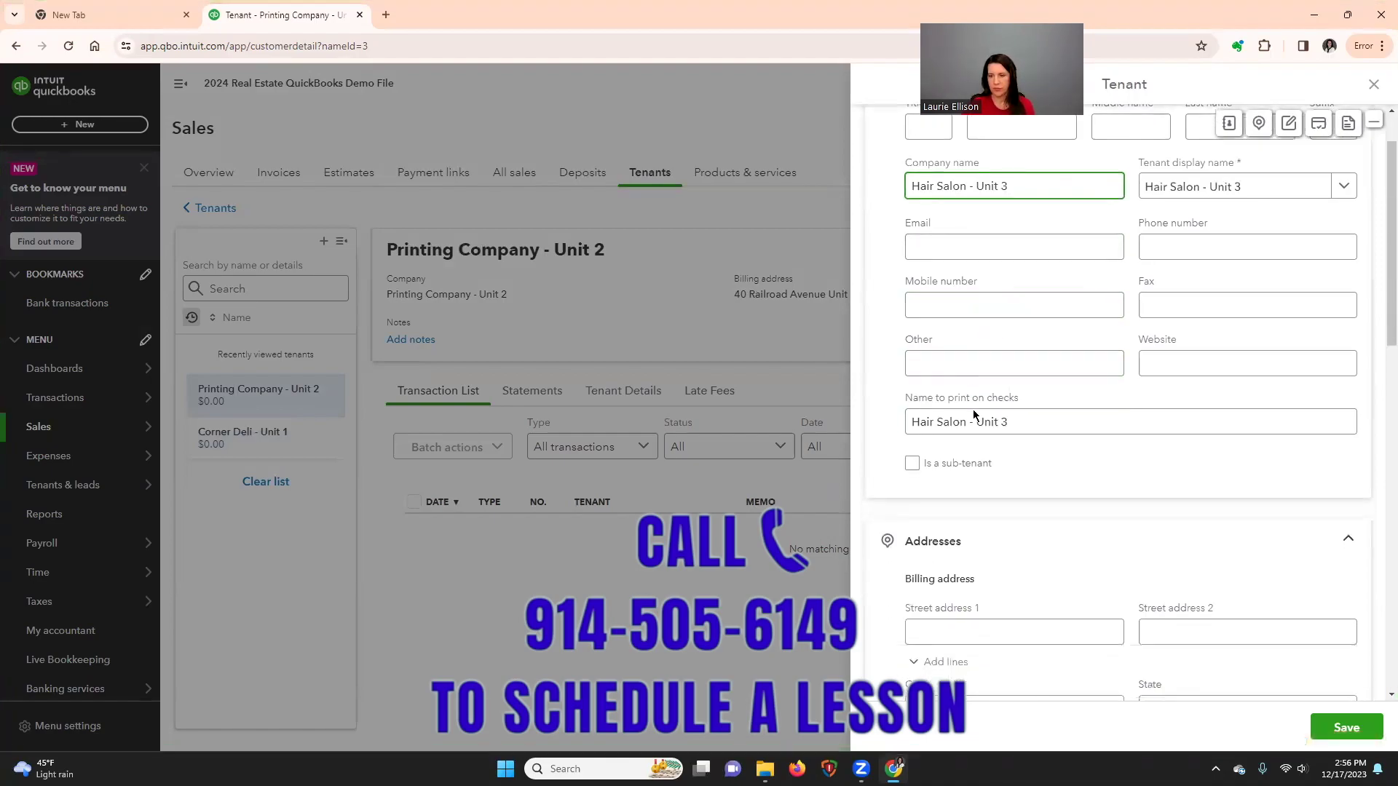
left_click(946, 633)
type("40 r")
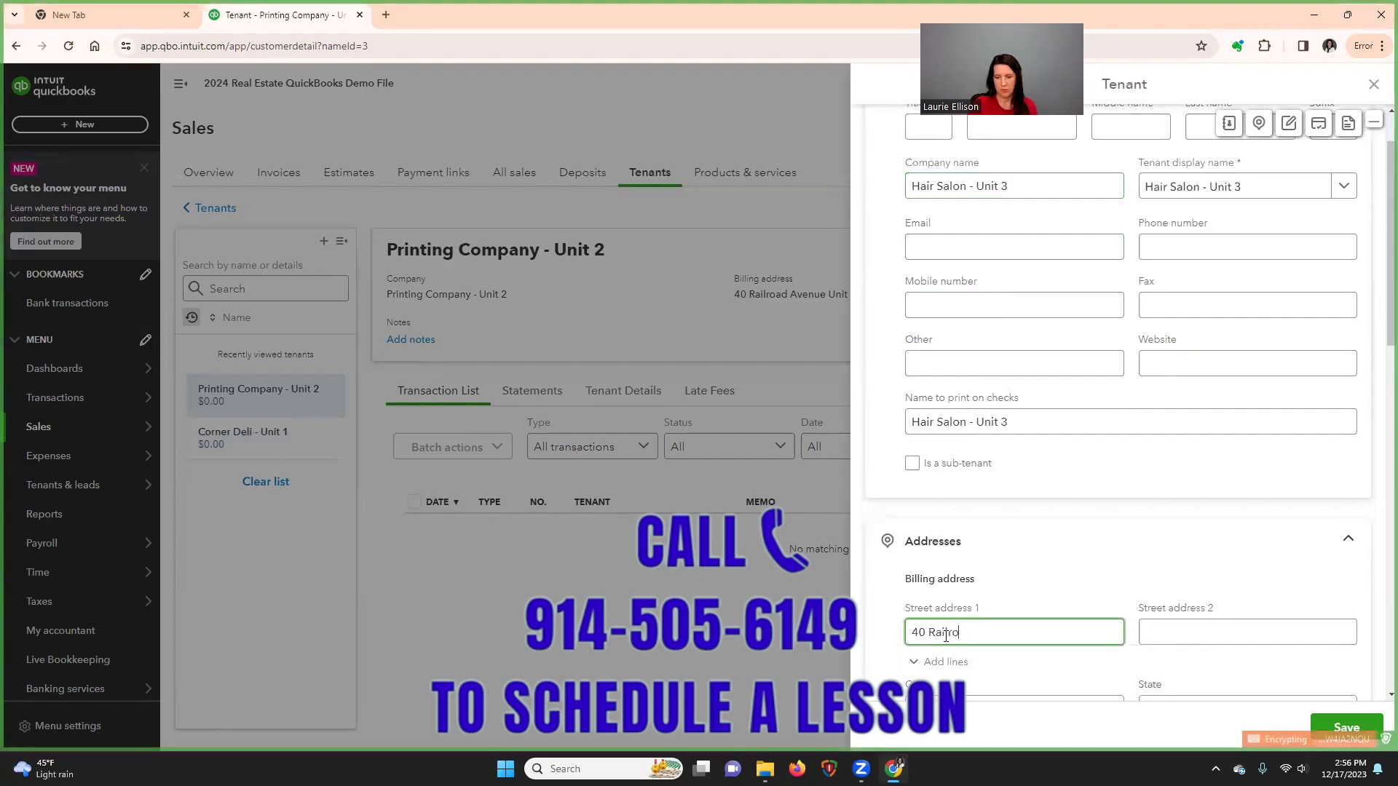
type("ailroad Ave")
key("Tab")
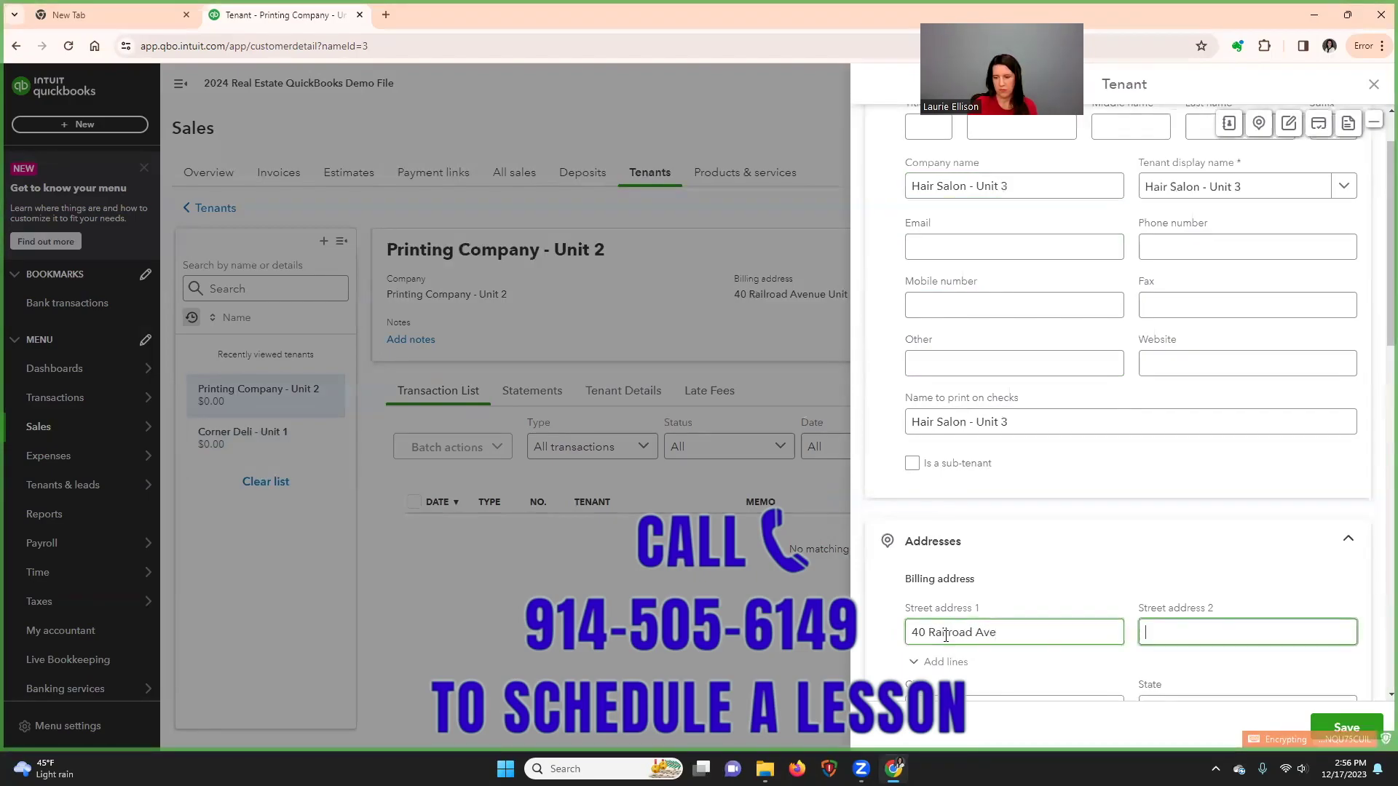
type("Unit 3")
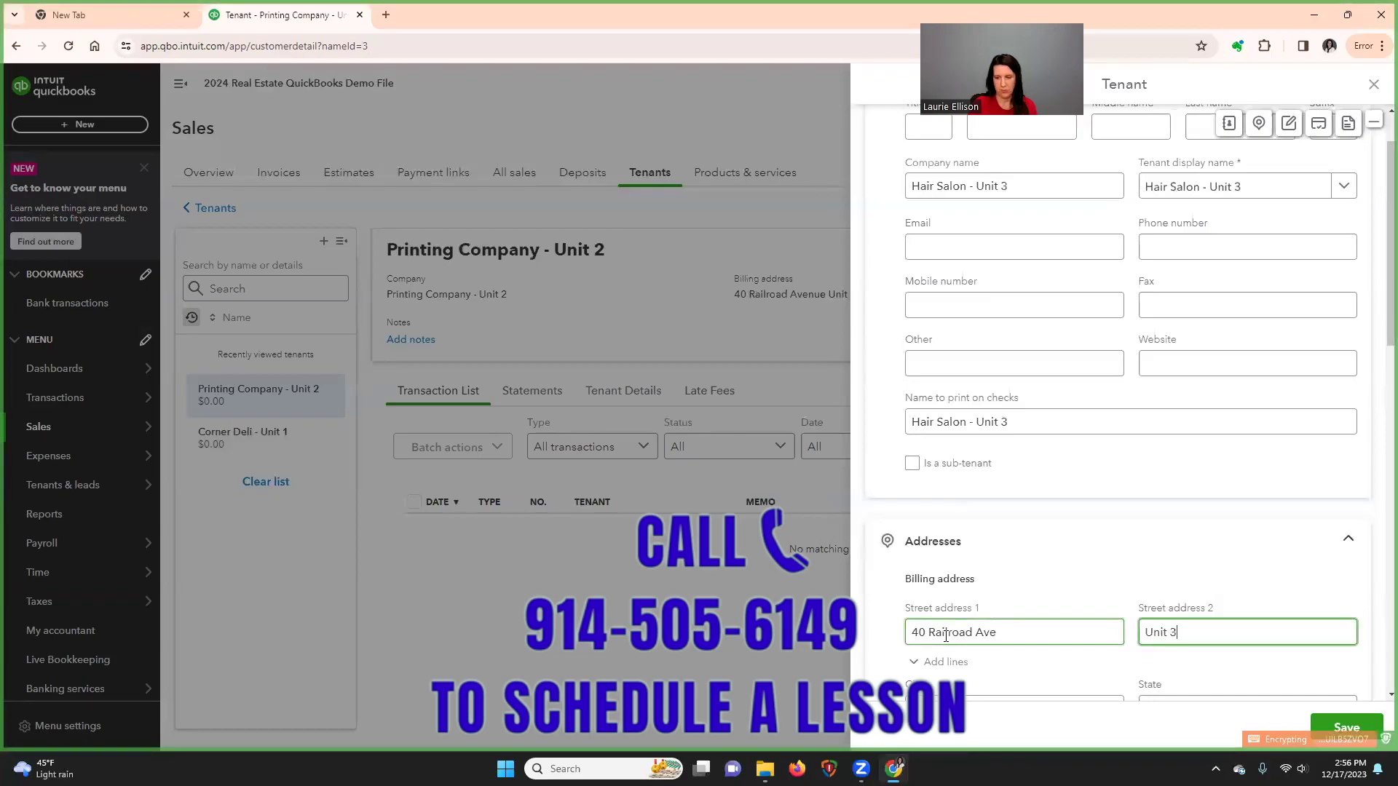
- Complete the address with Montgomery, NY 12549 and save the tenant
key("Tab")
key("Tab")
type("Montgomery")
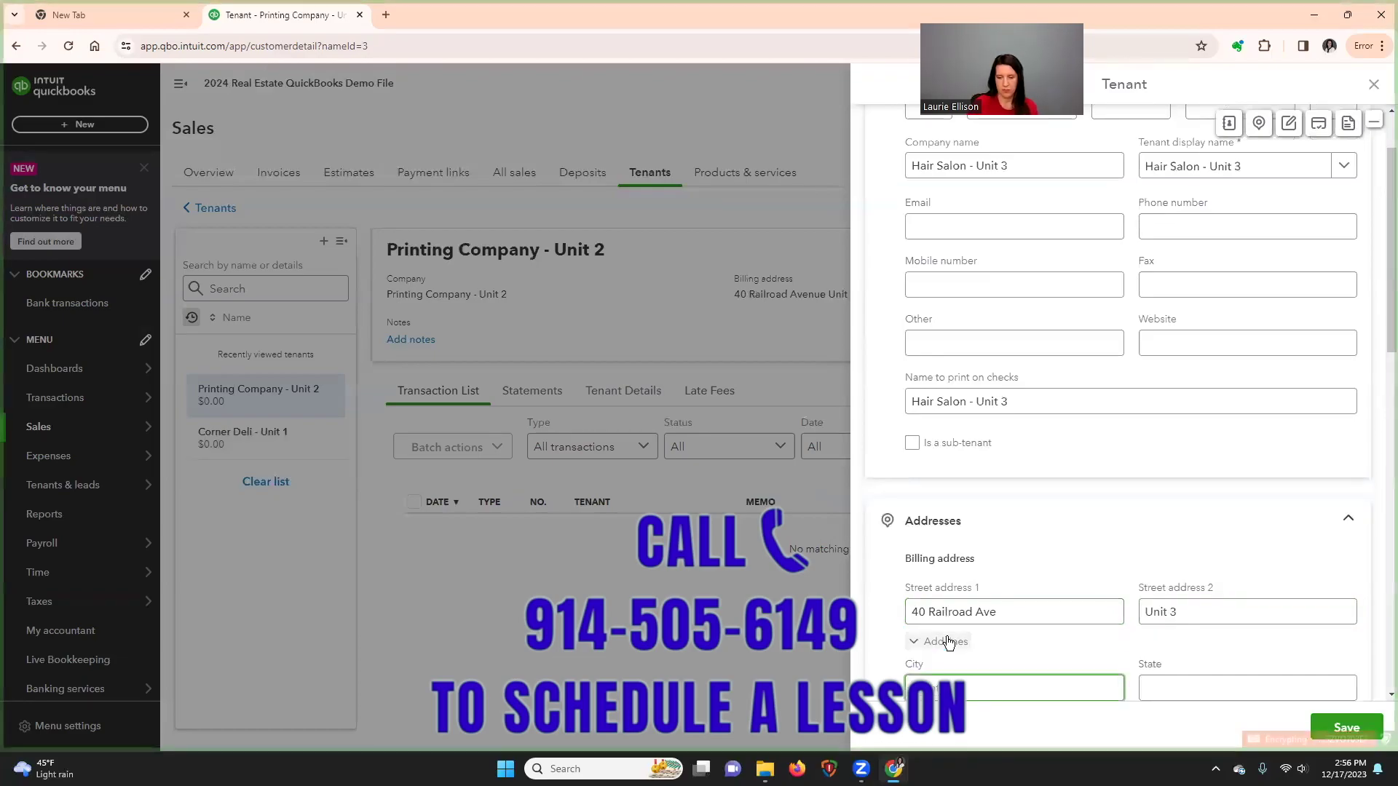
key("Tab")
type("NY")
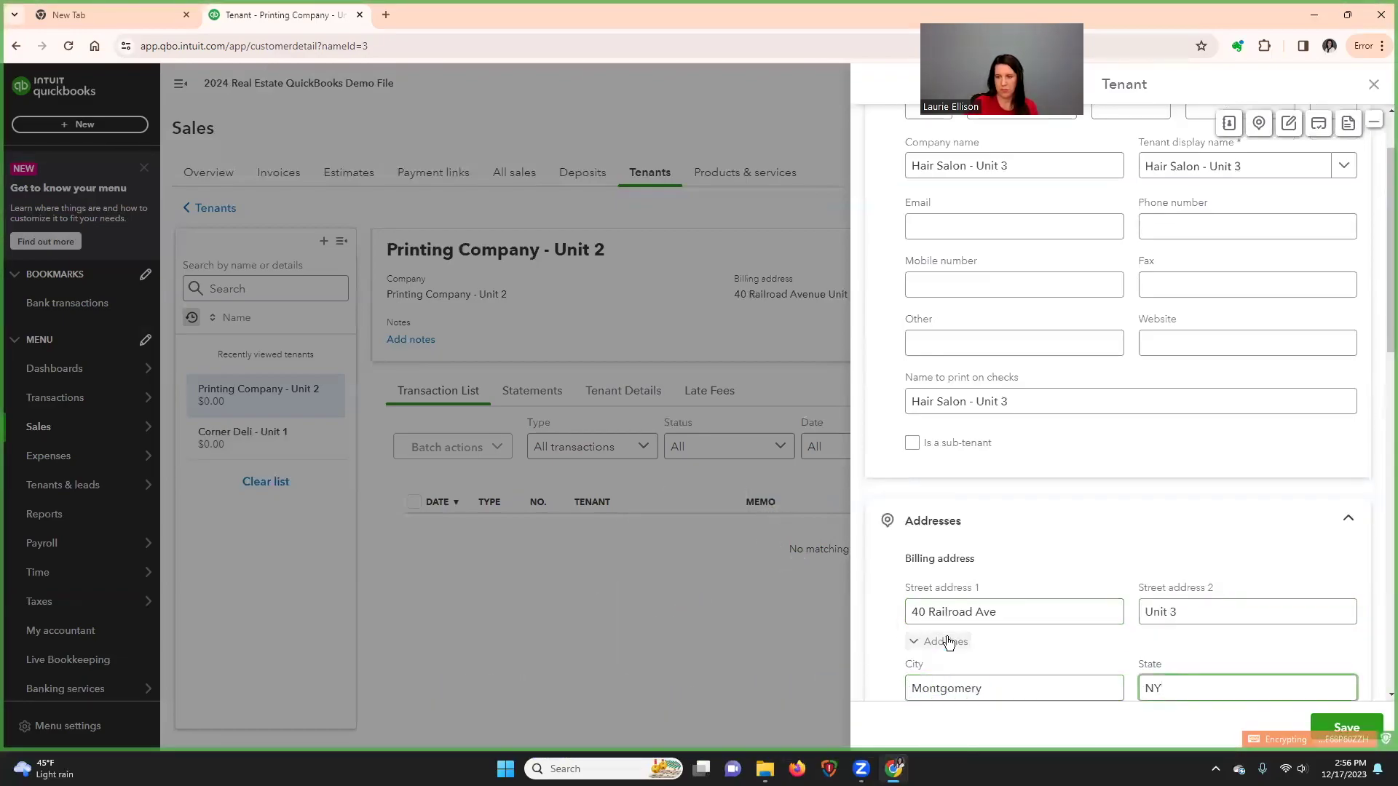
scroll(947, 642, "down", 3)
left_click(950, 530)
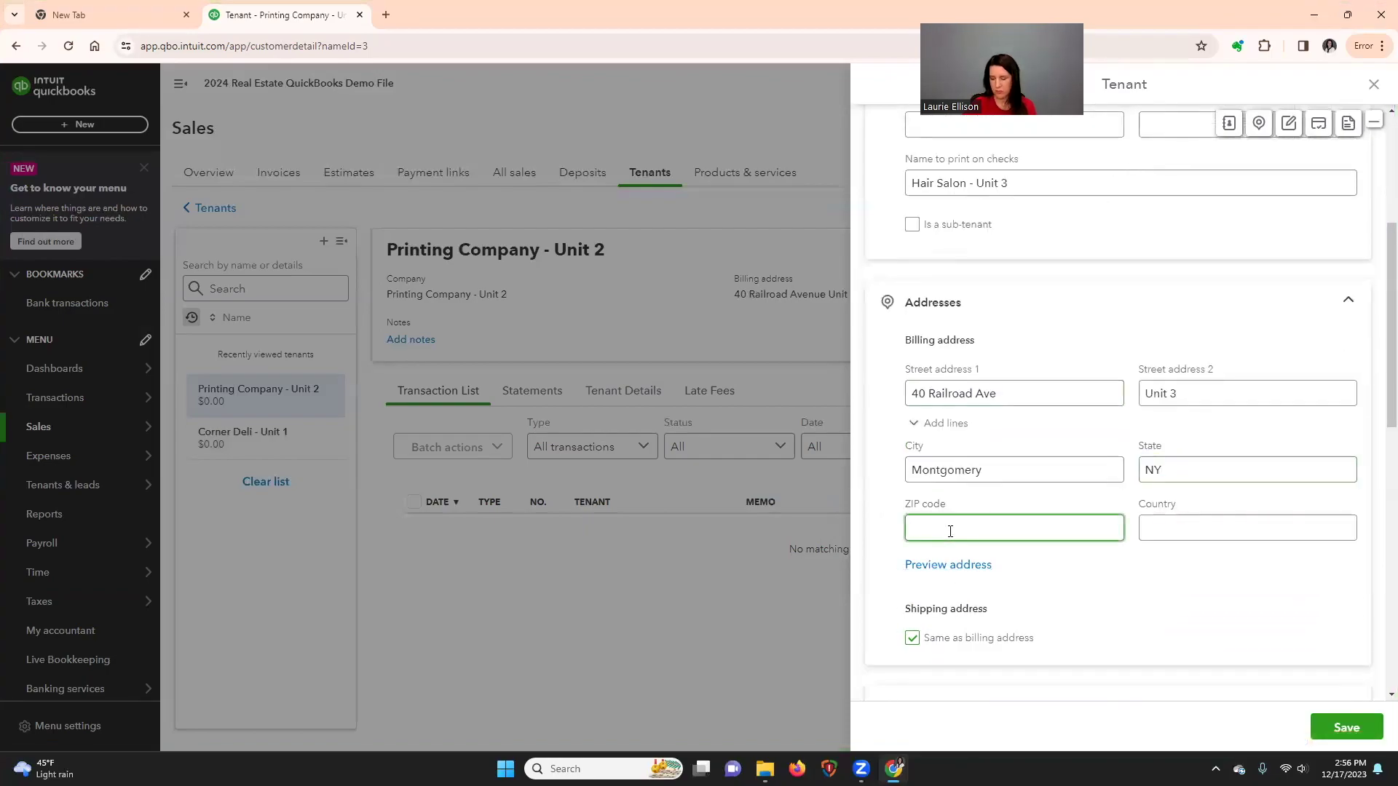
type("12549")
scroll(951, 529, "down", 2)
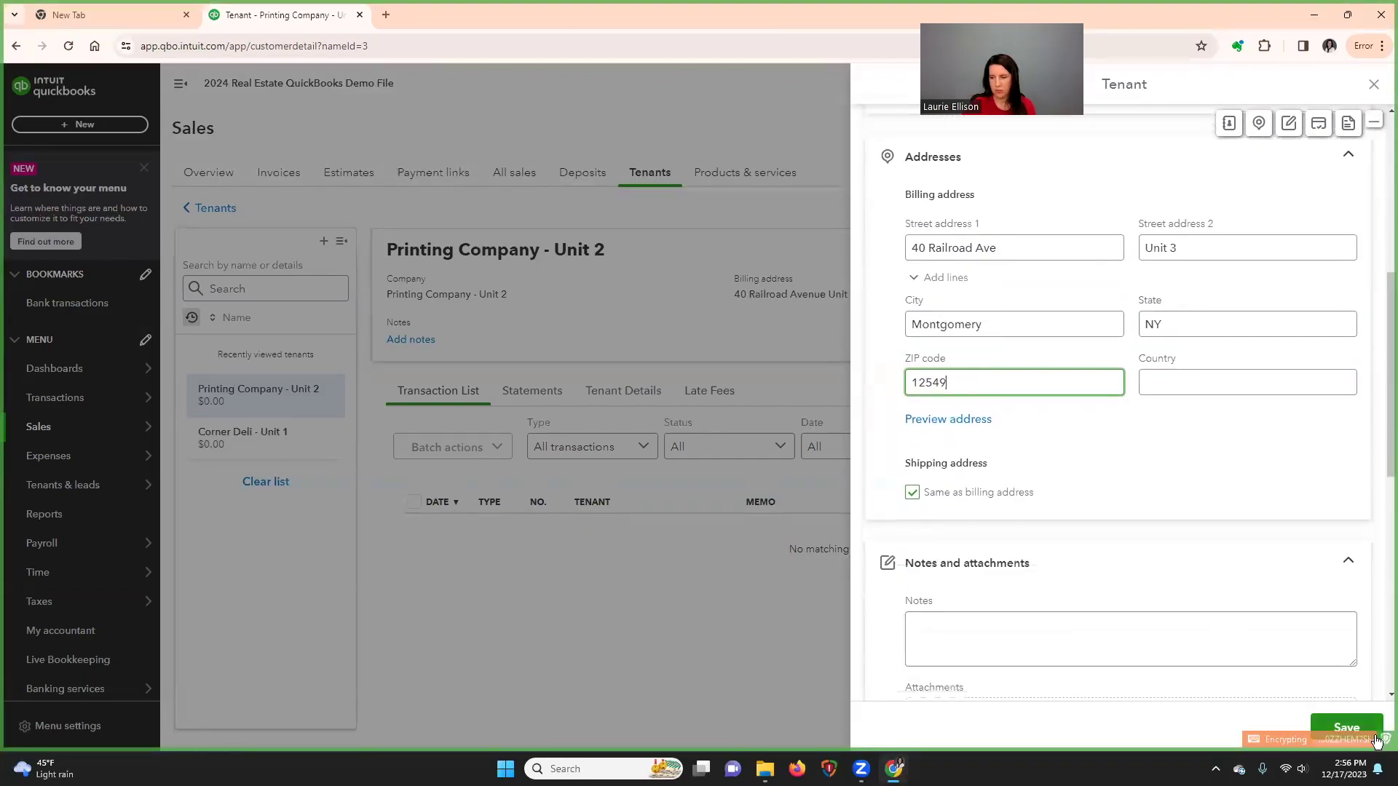
left_click(1346, 728)
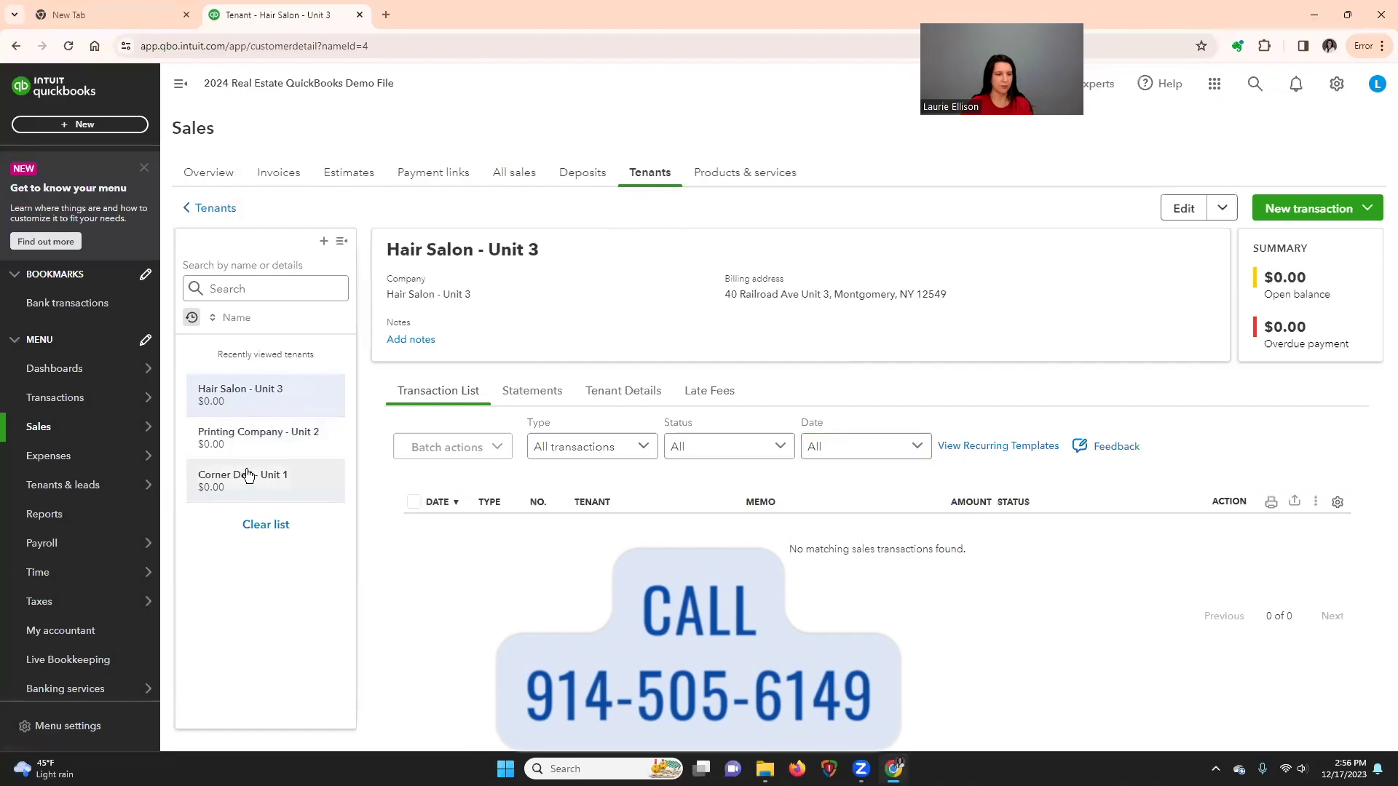
- Start a new invoice for Corner Deli - Unit 1 dated and due 01/01/2024
left_click(316, 490)
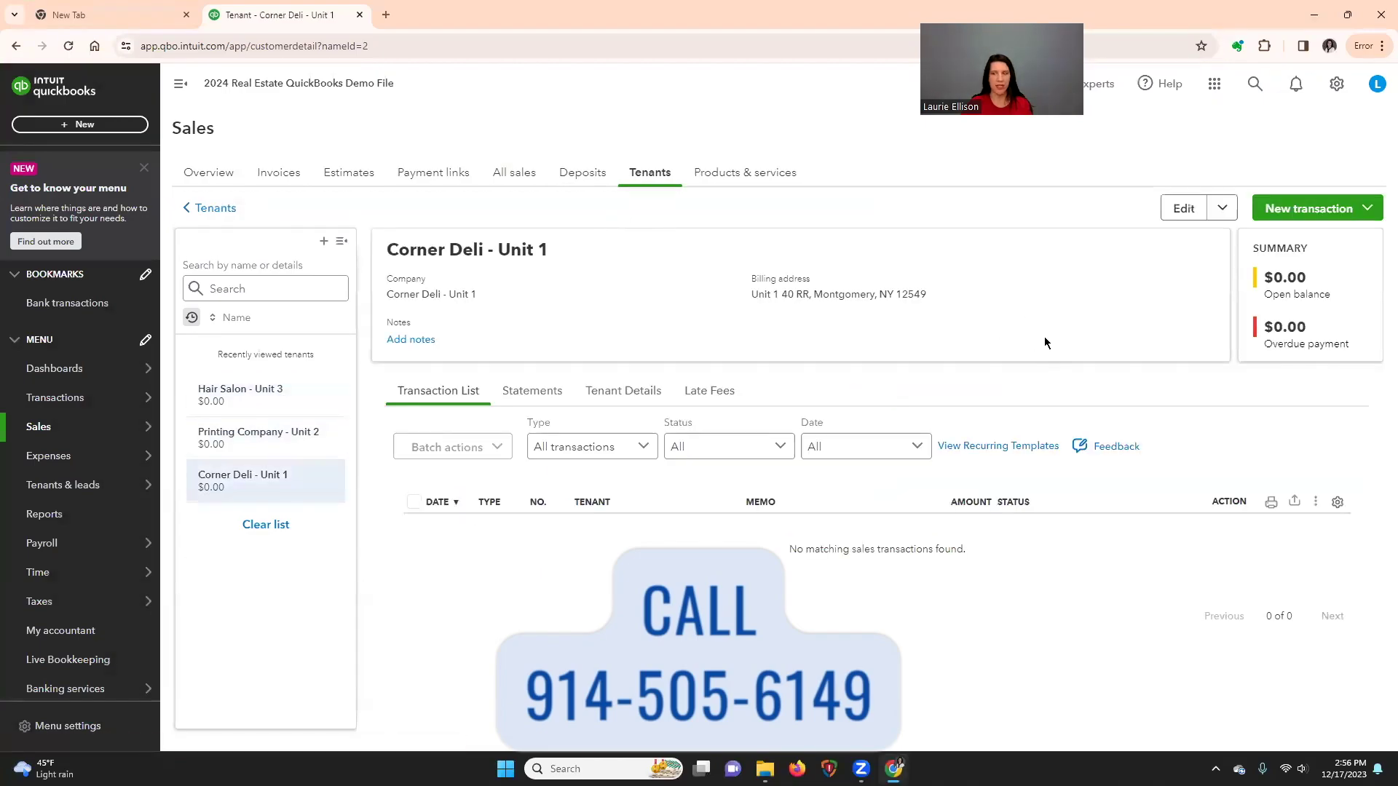
left_click(1343, 211)
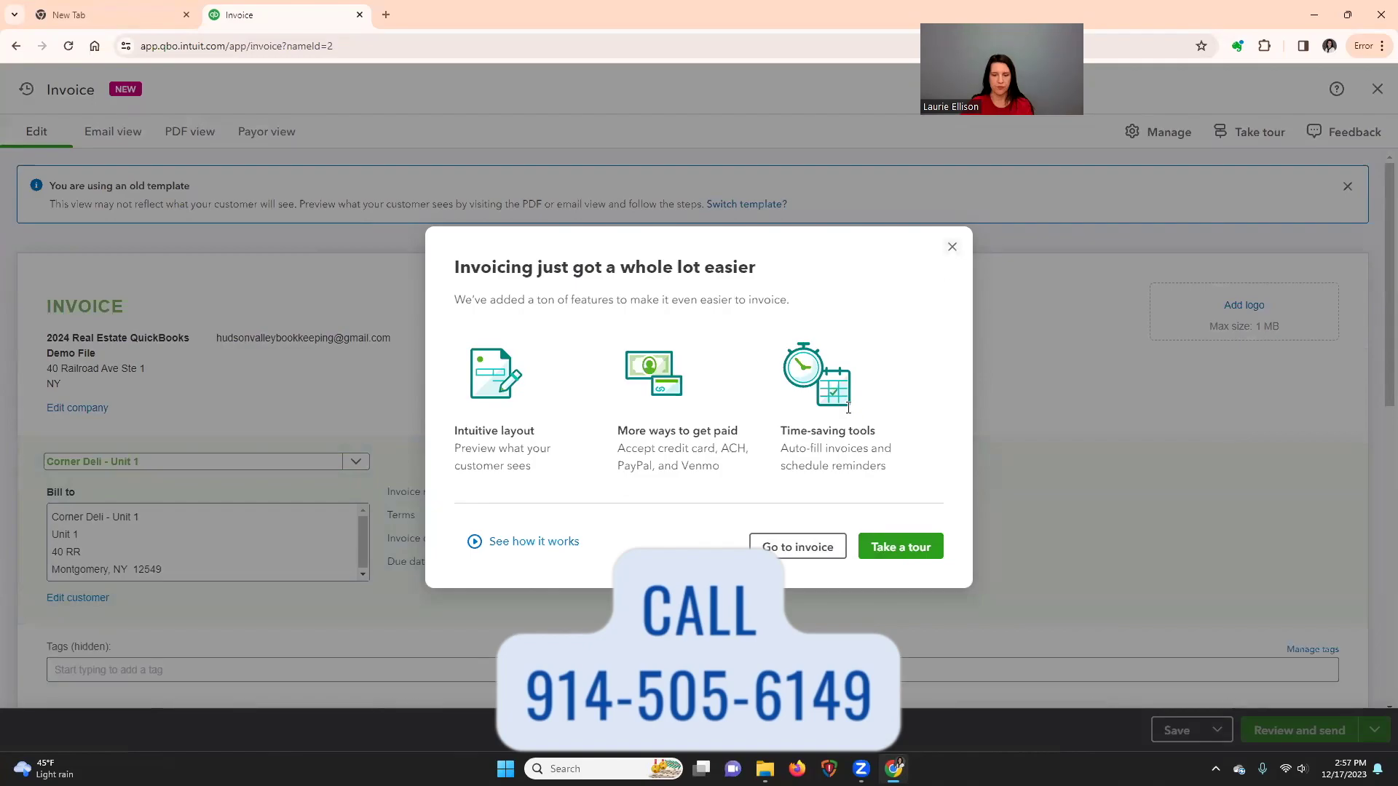
left_click(801, 545)
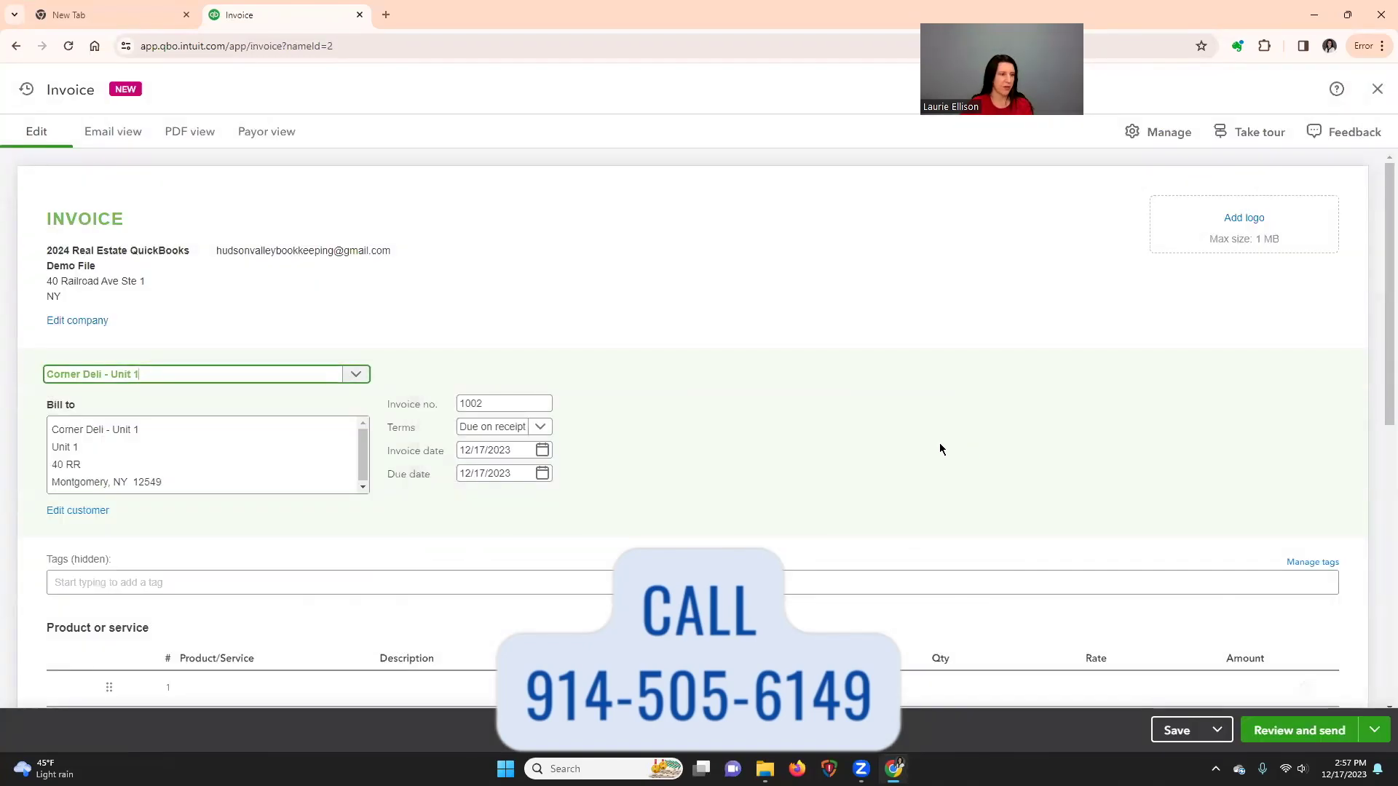
scroll(939, 444, "down", 2)
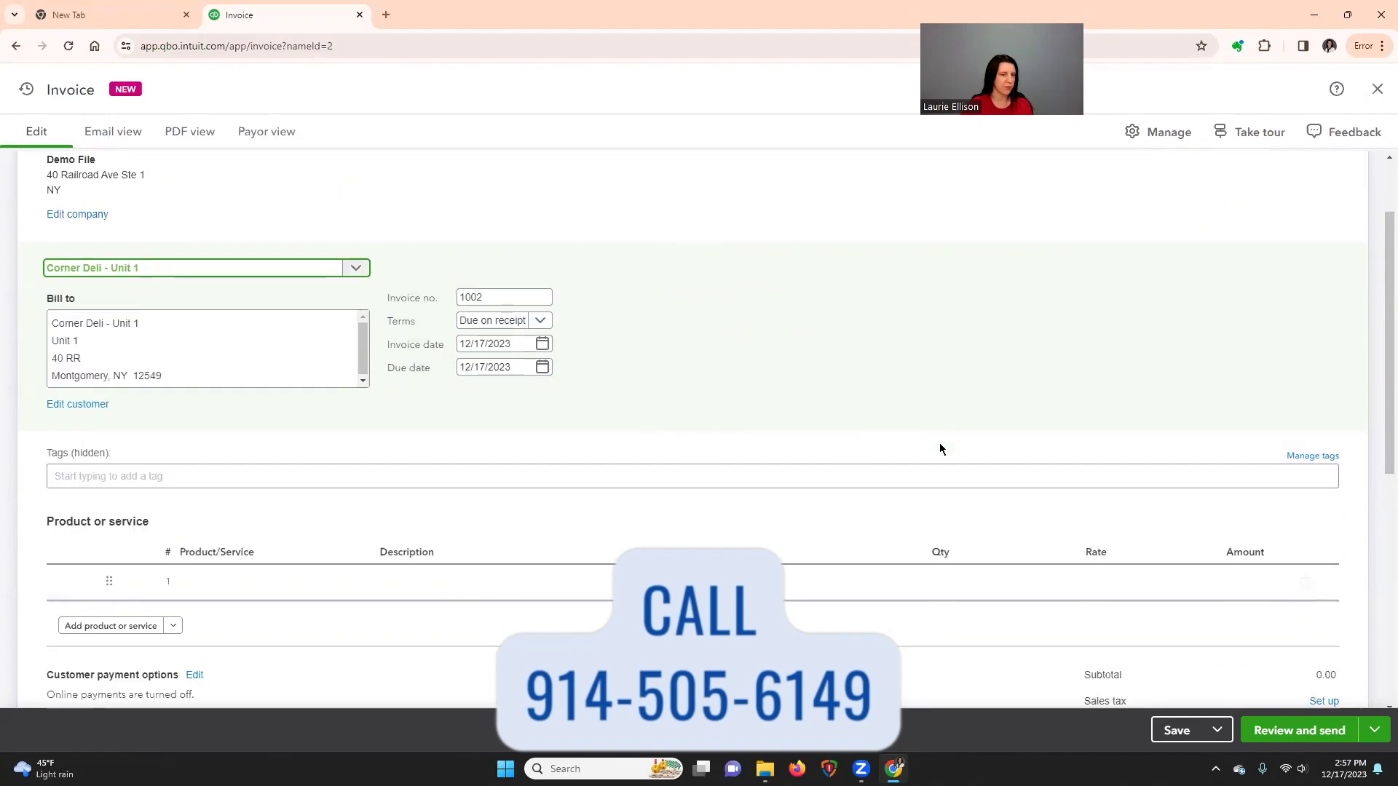
left_click(547, 304)
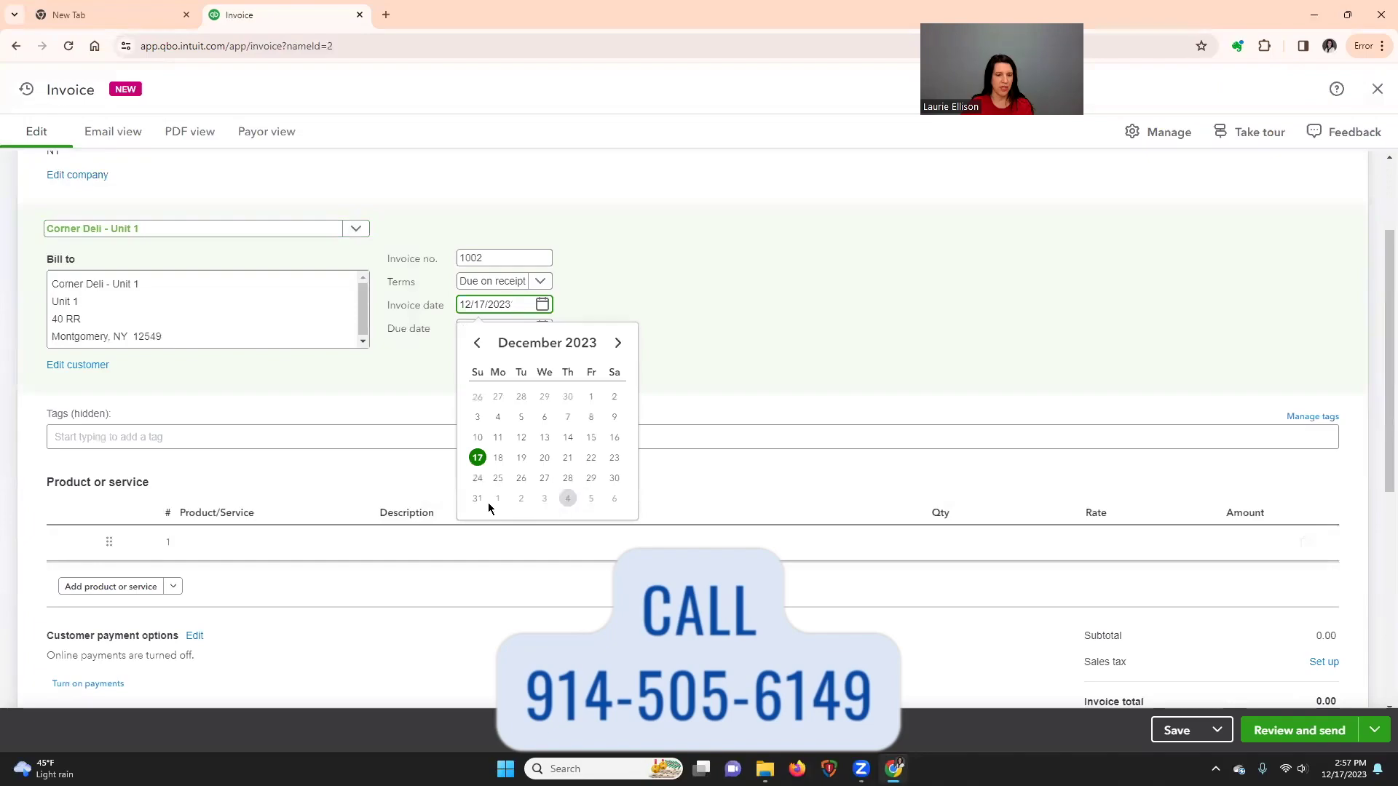
left_click(498, 499)
left_click(542, 328)
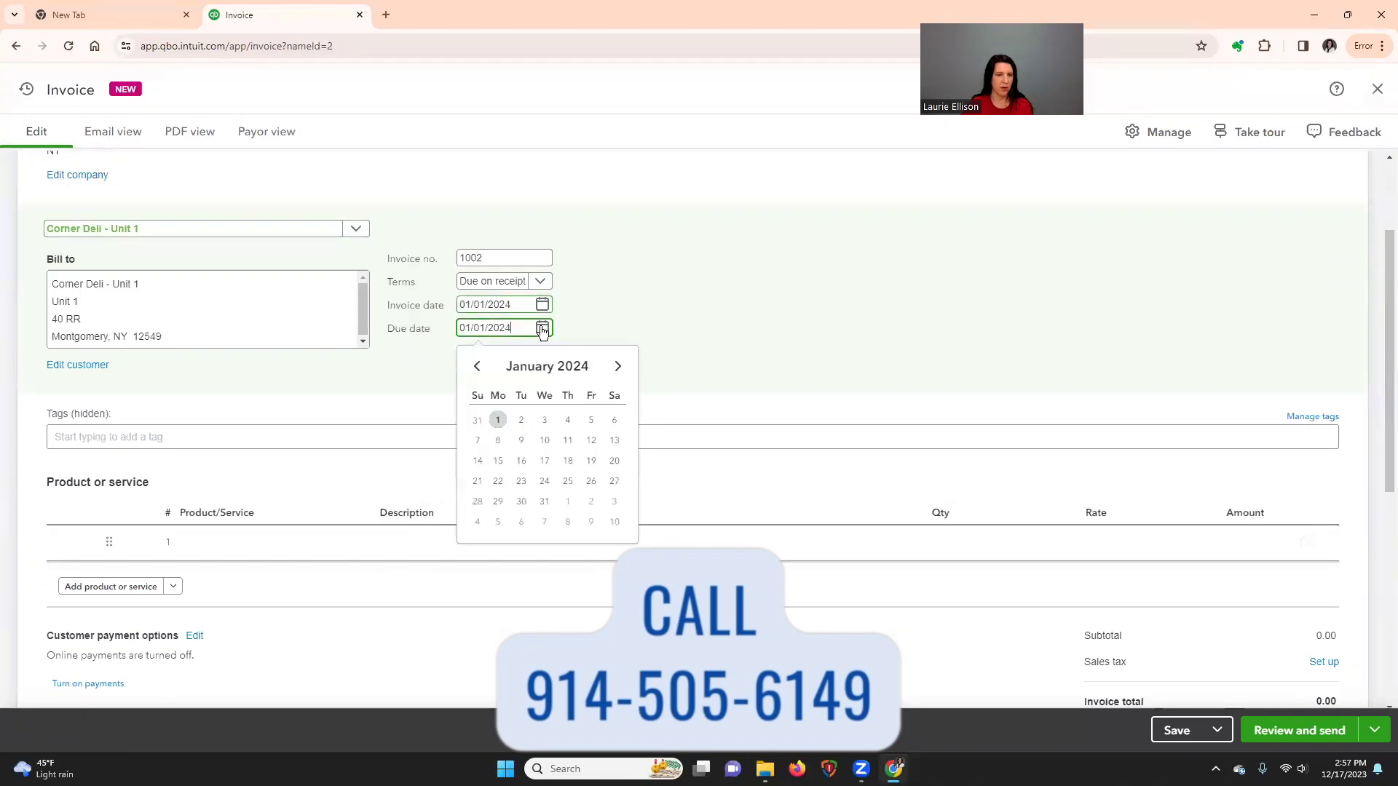
left_click(500, 419)
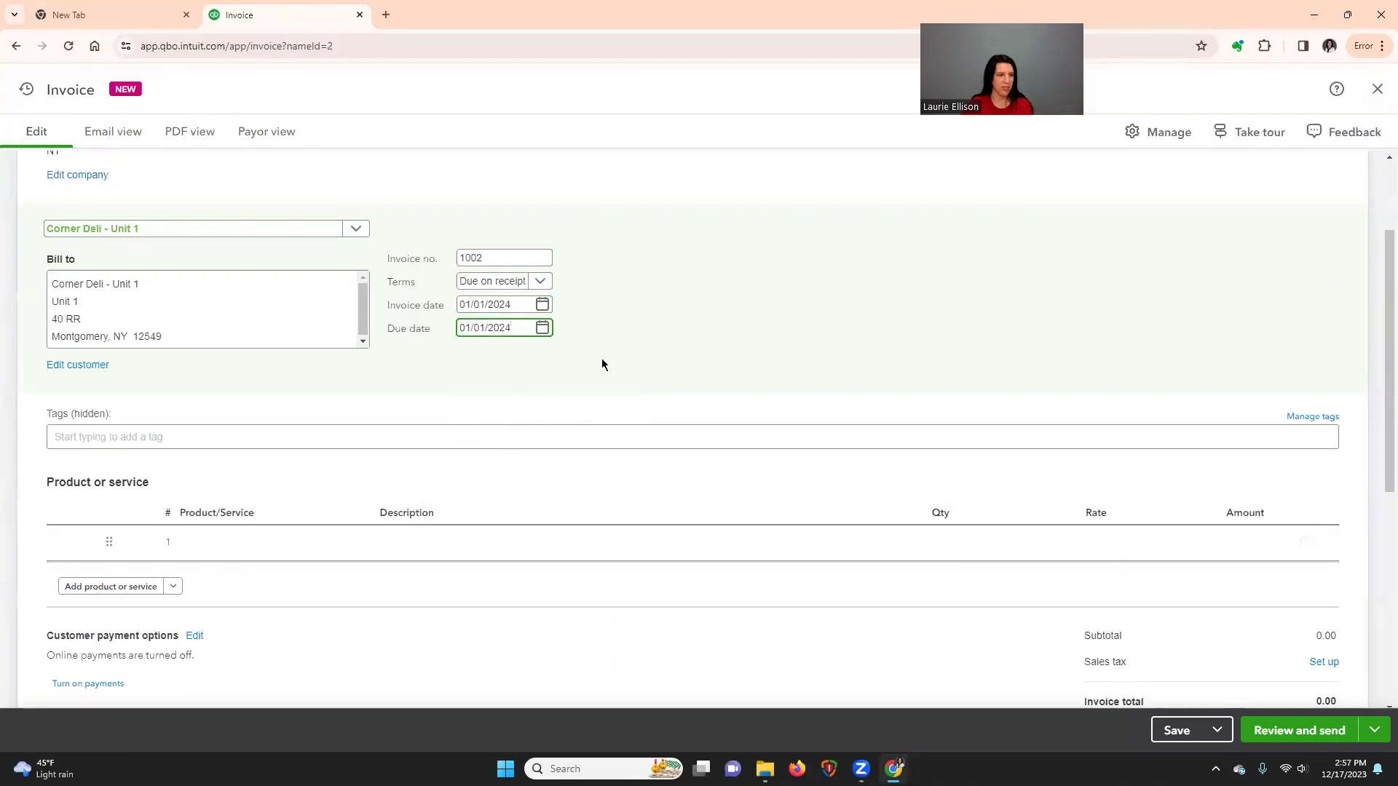
- Bill line 1 for Unit 1 - 40 RR ($2,000), then save and close invoice 1002
scroll(597, 363, "down", 1)
left_click(269, 468)
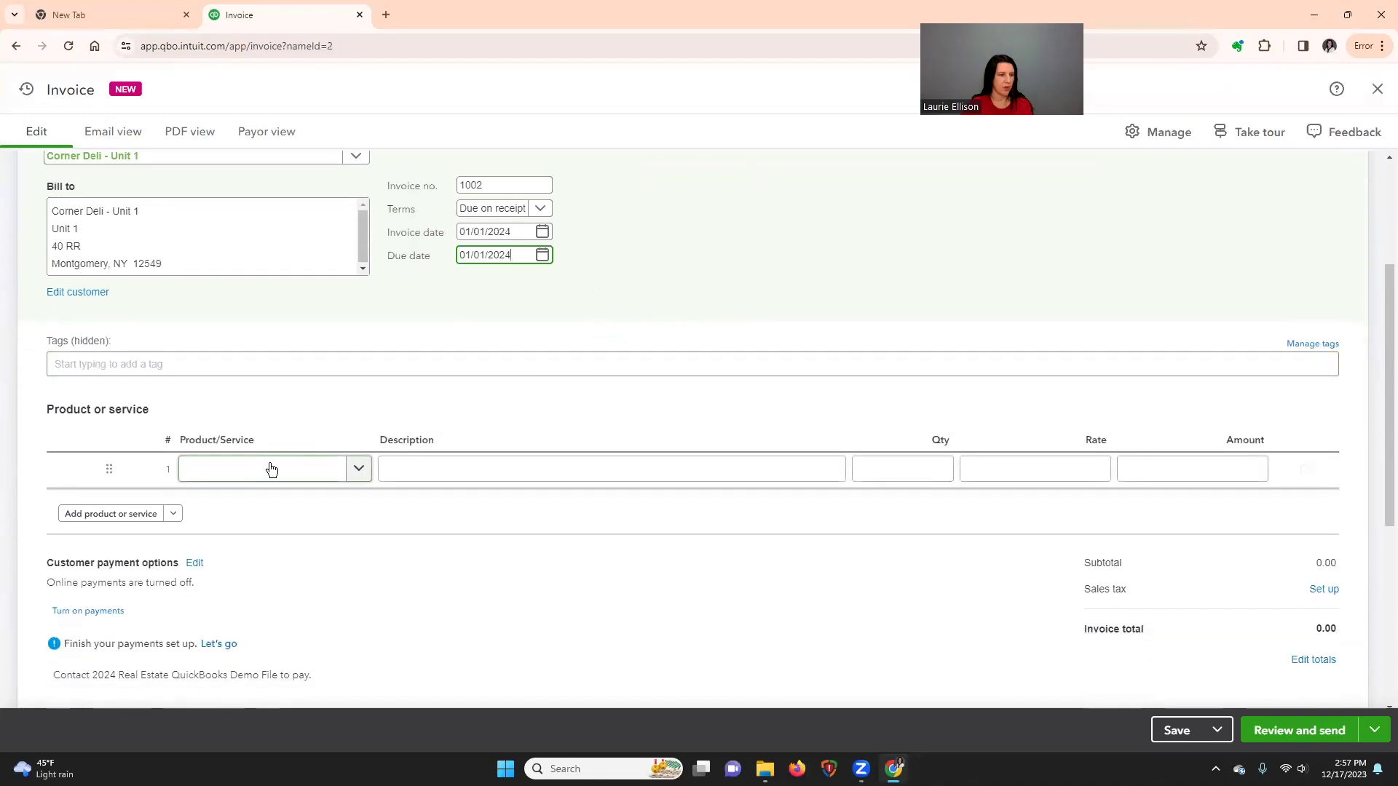
left_click(358, 471)
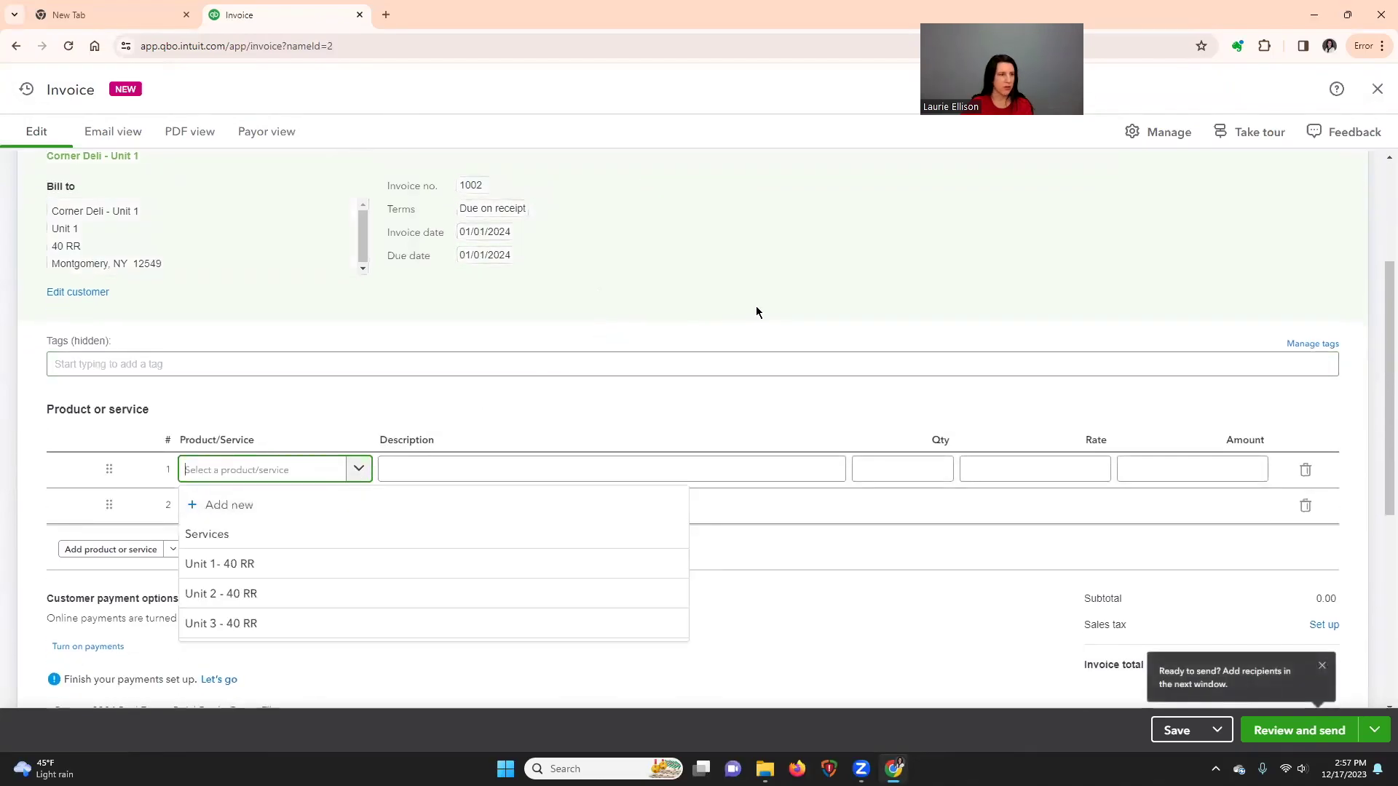
scroll(764, 307, "up", 1)
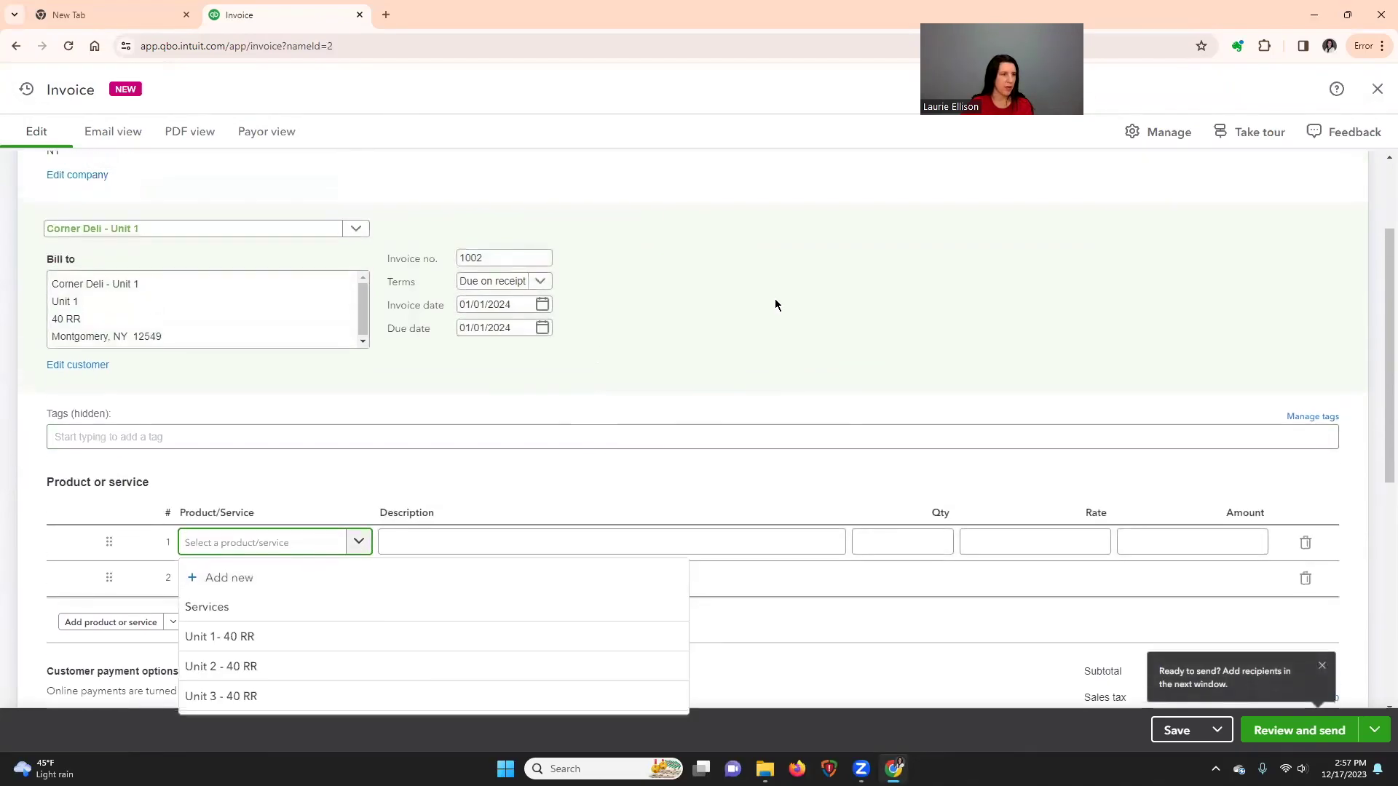
left_click(275, 636)
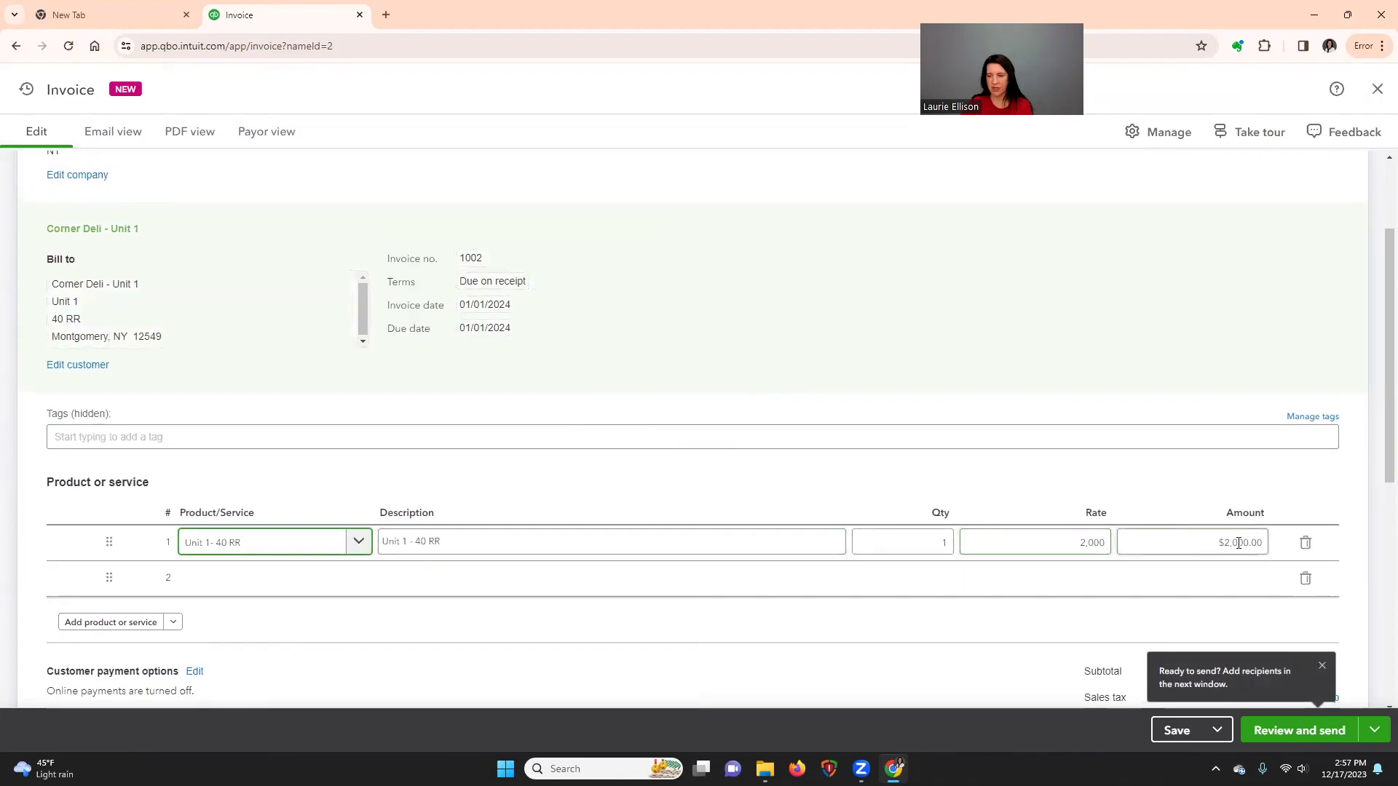
scroll(946, 592, "down", 3)
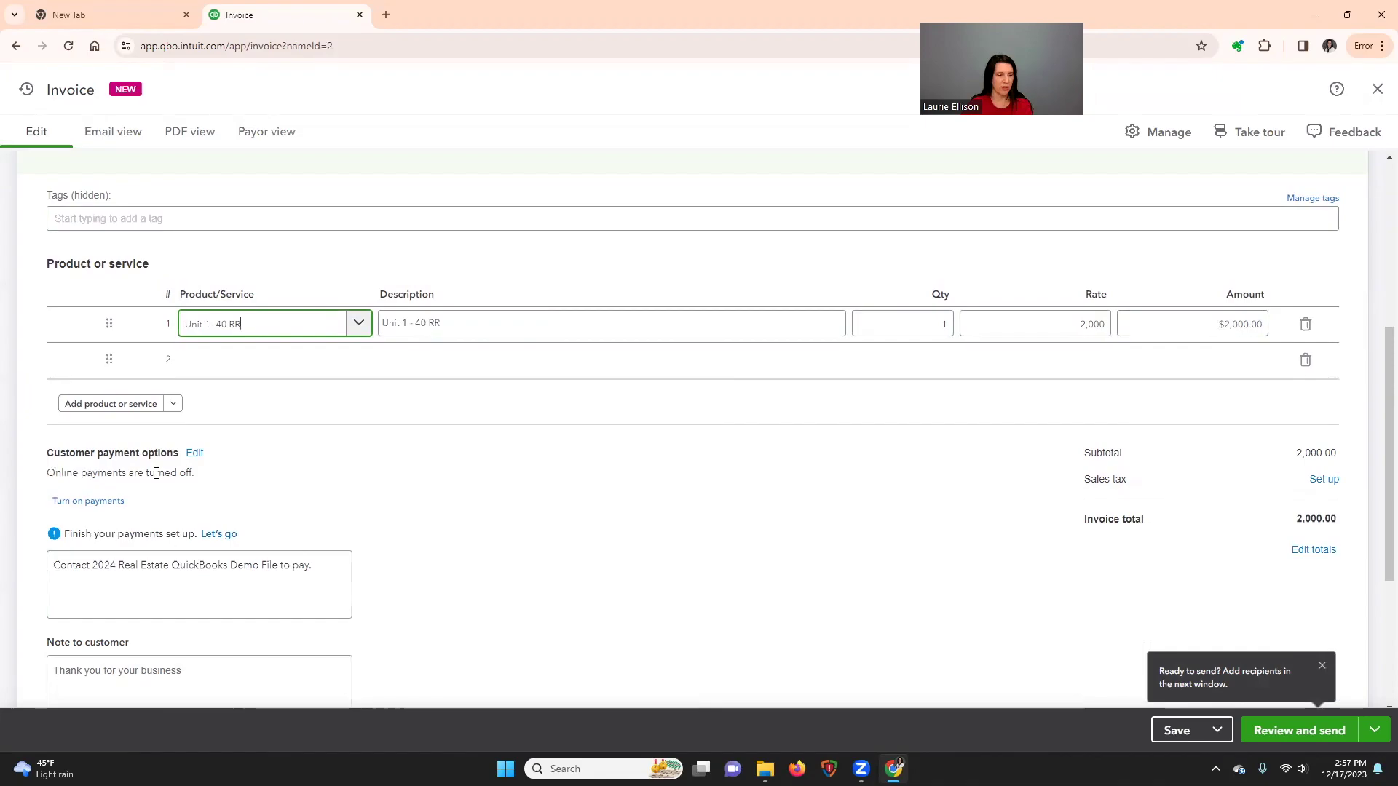
scroll(500, 568, "up", 2)
scroll(501, 562, "up", 3)
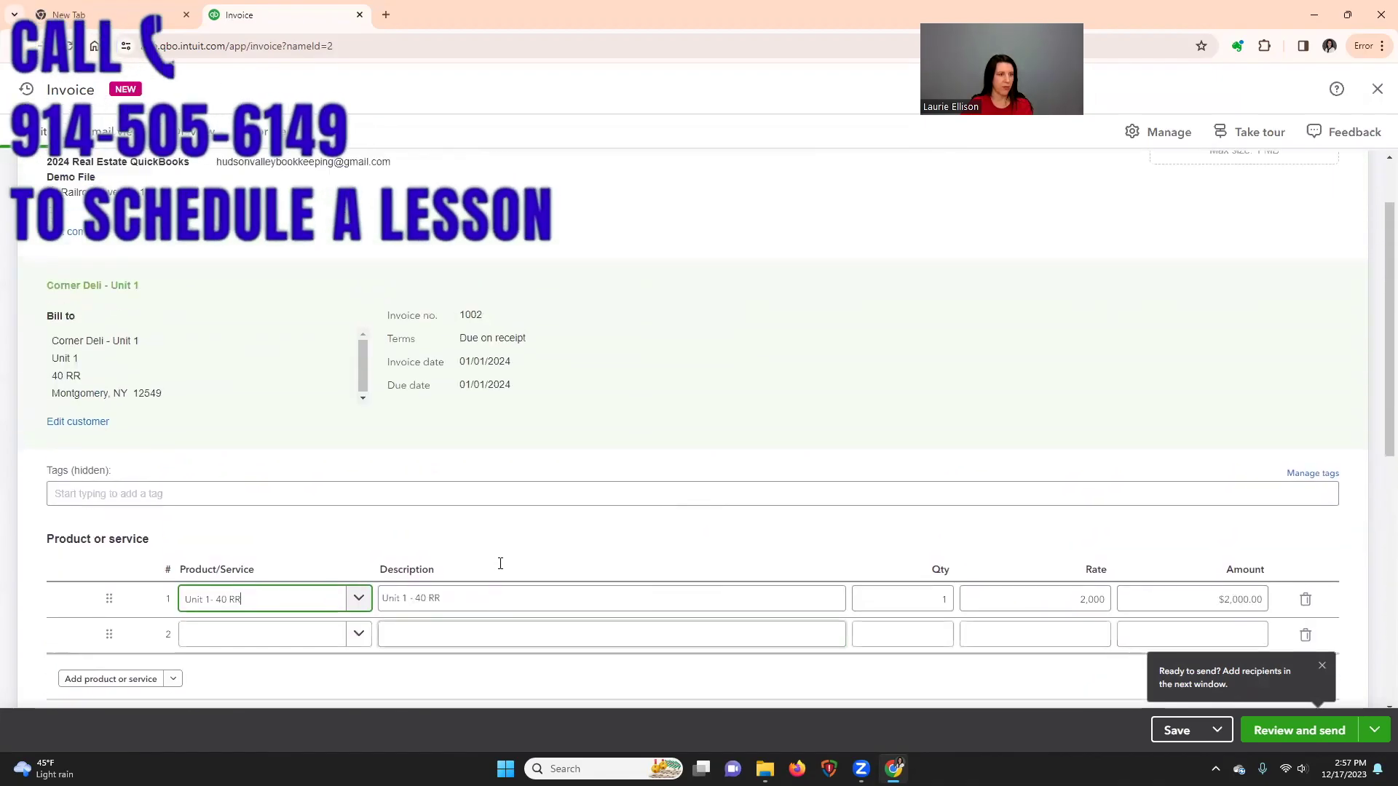
scroll(591, 485, "down", 3)
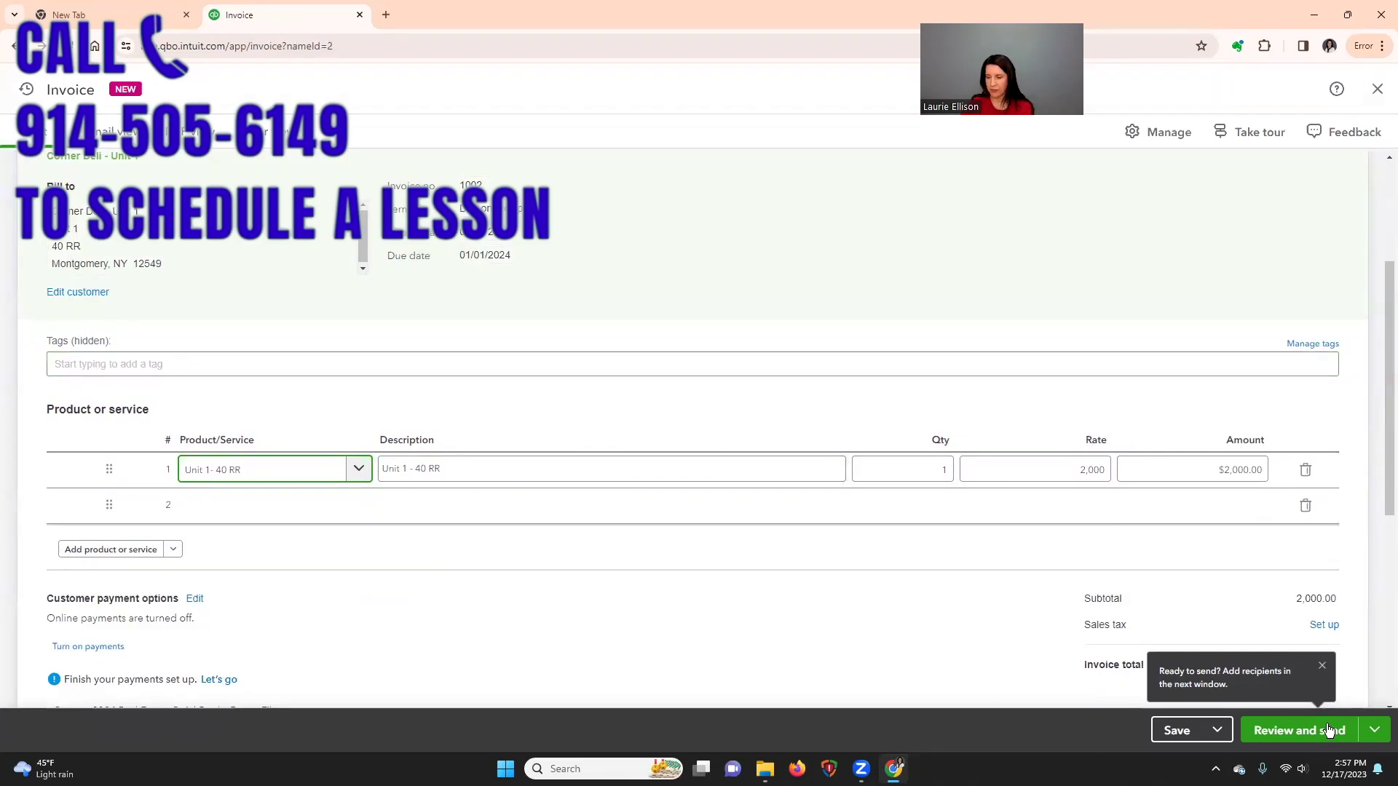
left_click(1374, 730)
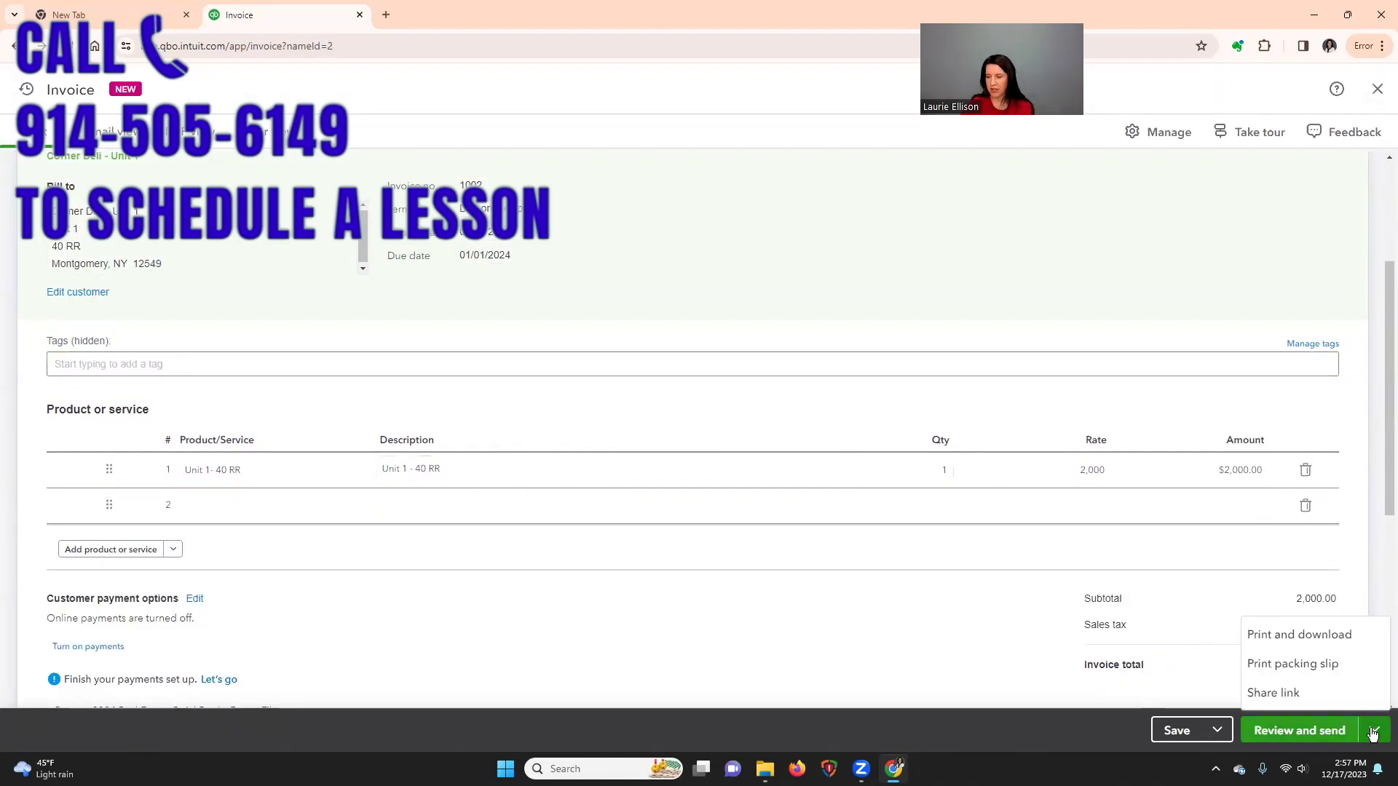
left_click(1217, 730)
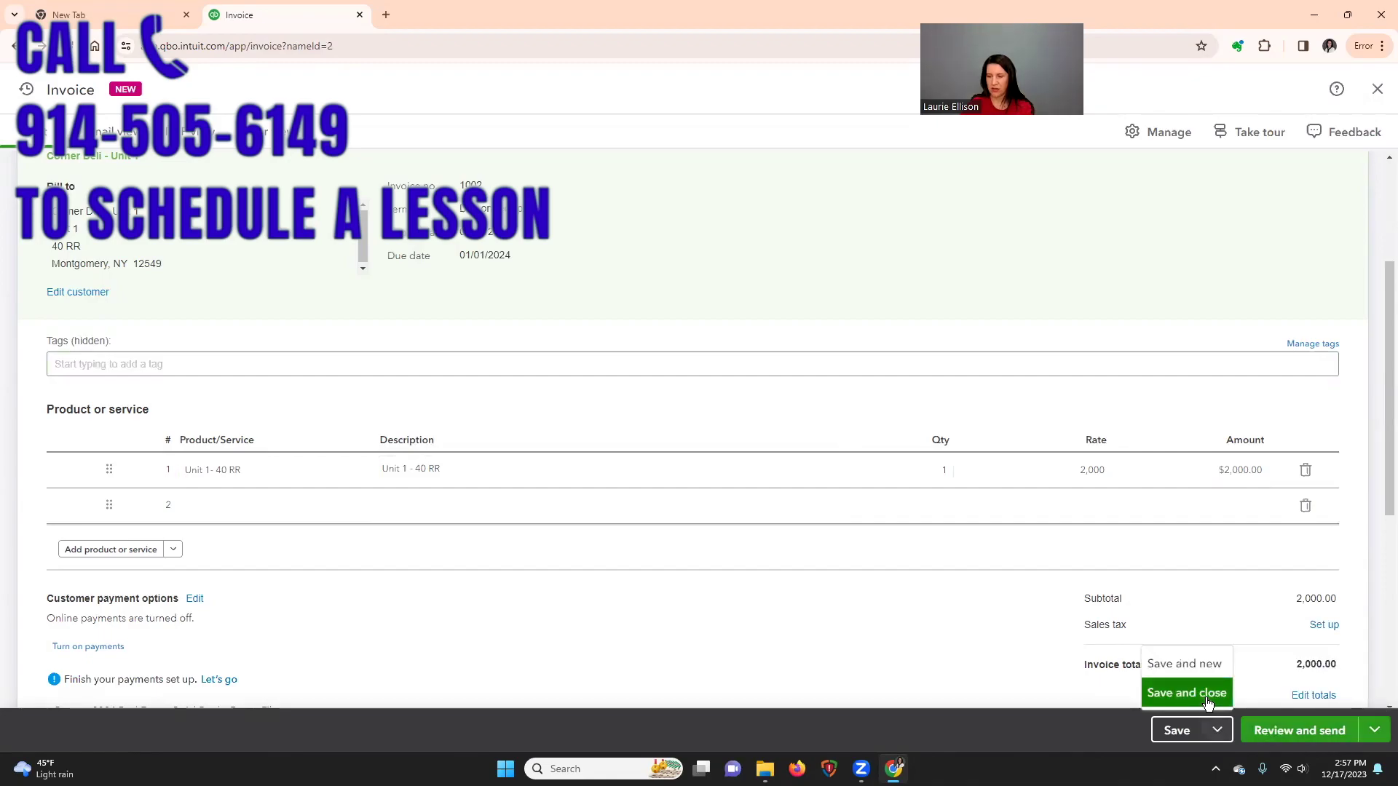
left_click(1205, 699)
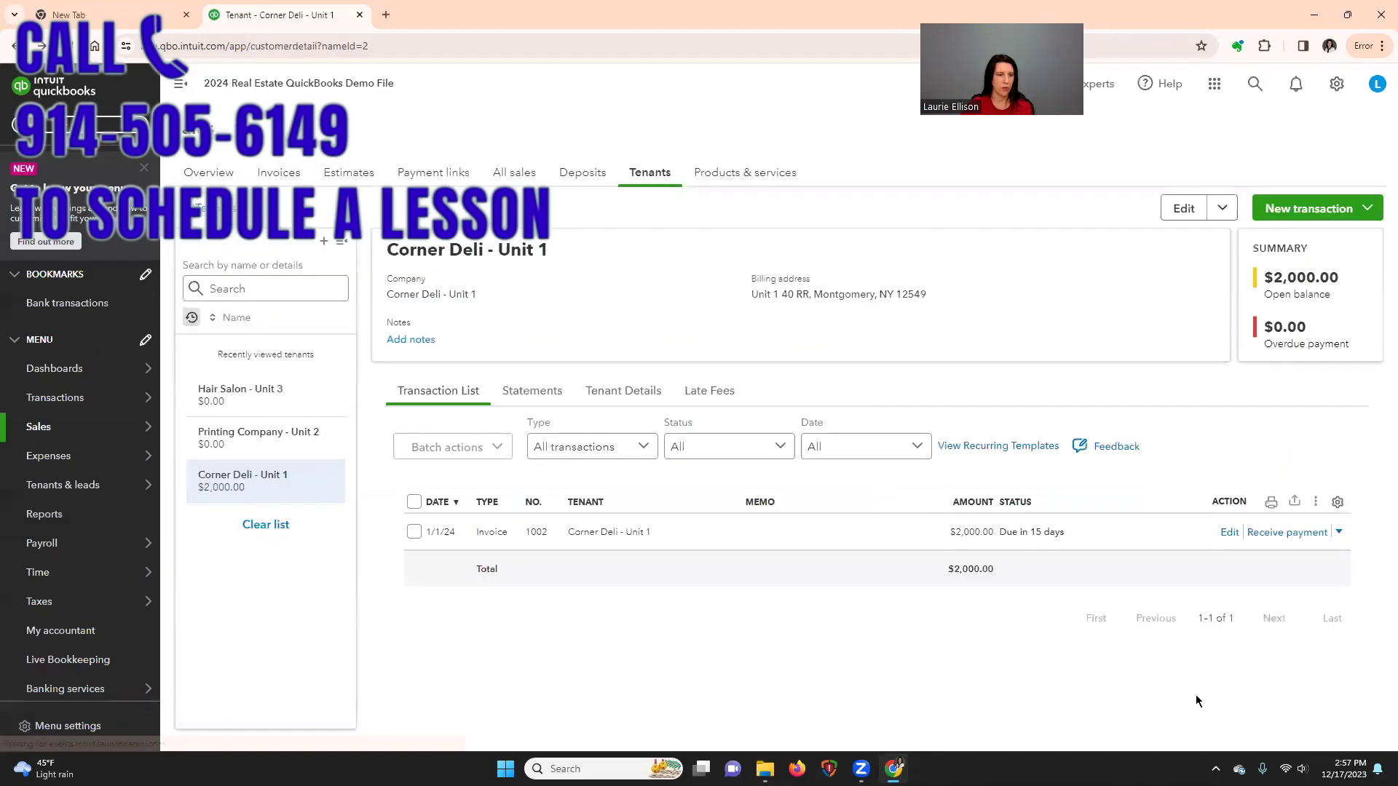
- Invoice Printing Company - Unit 2 for Unit 2 - 40 RR ($2,500), then save and close it
left_click(279, 438)
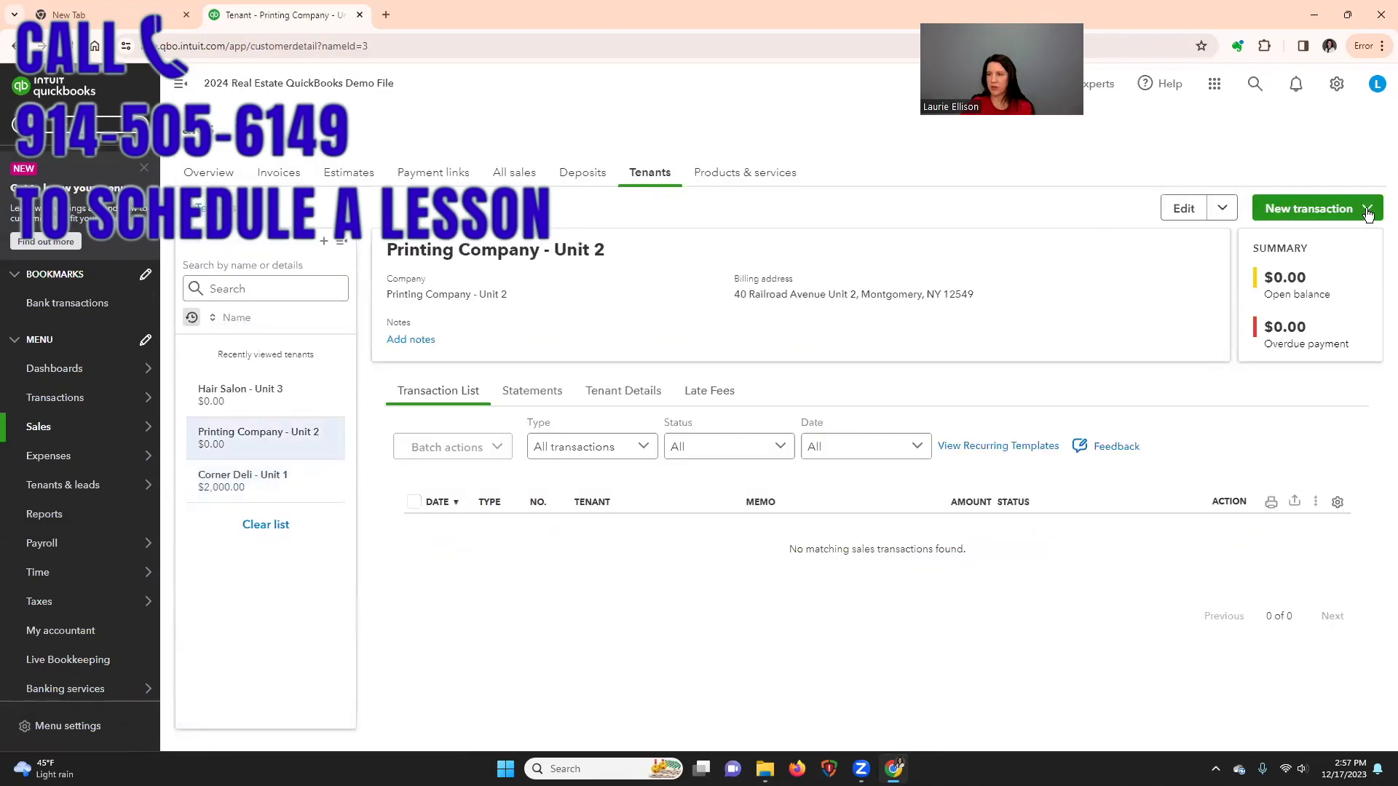
left_click(1352, 209)
left_click(1289, 243)
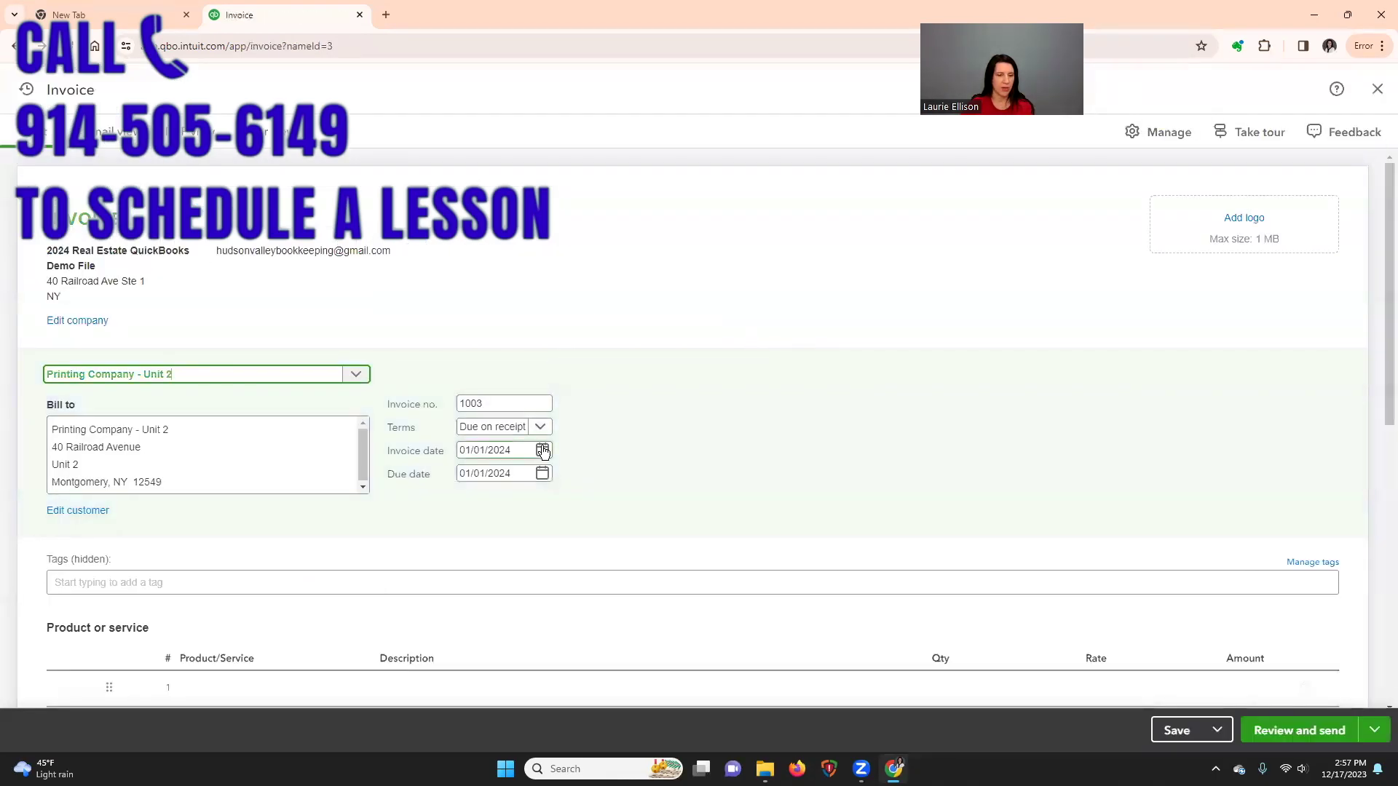
scroll(691, 466, "down", 3)
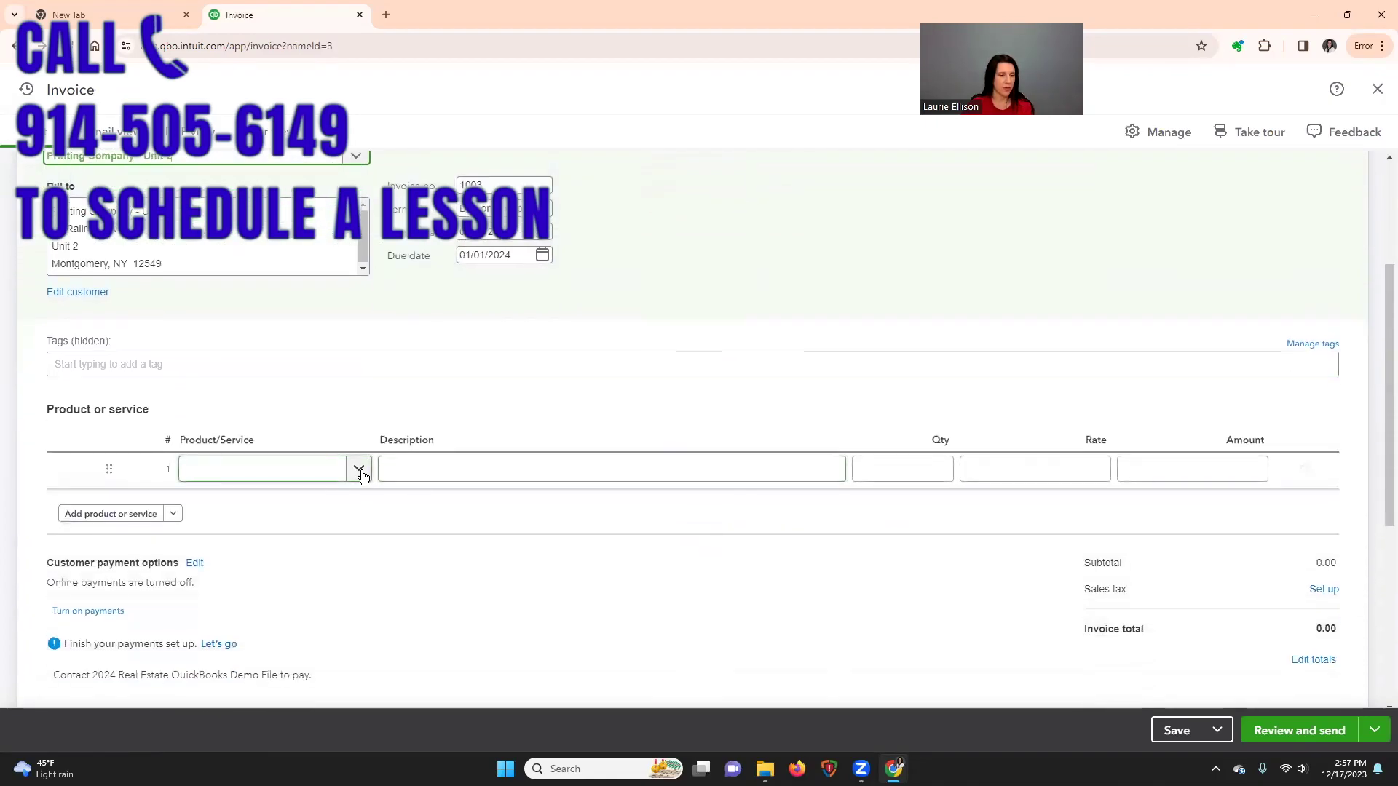
left_click(358, 473)
left_click(249, 595)
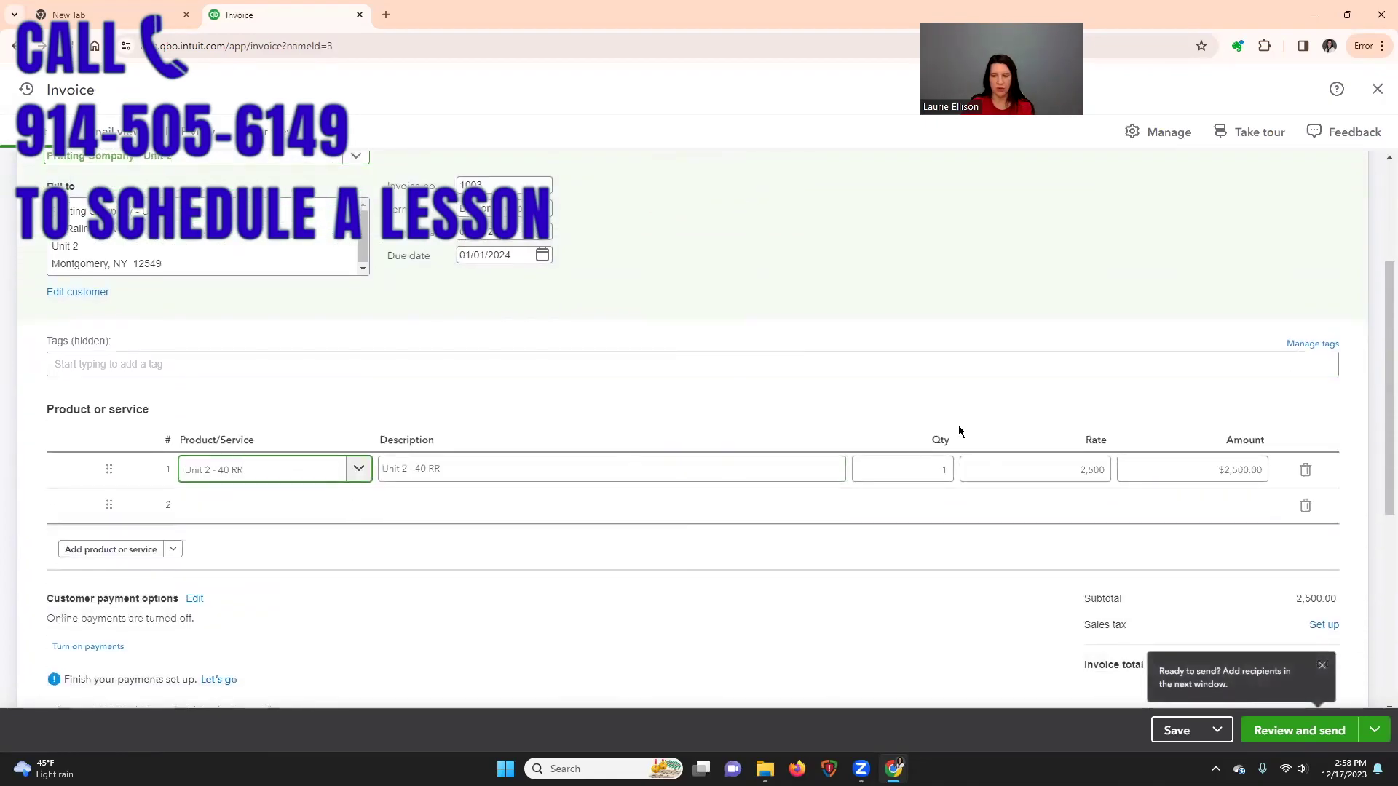
scroll(959, 431, "down", 3)
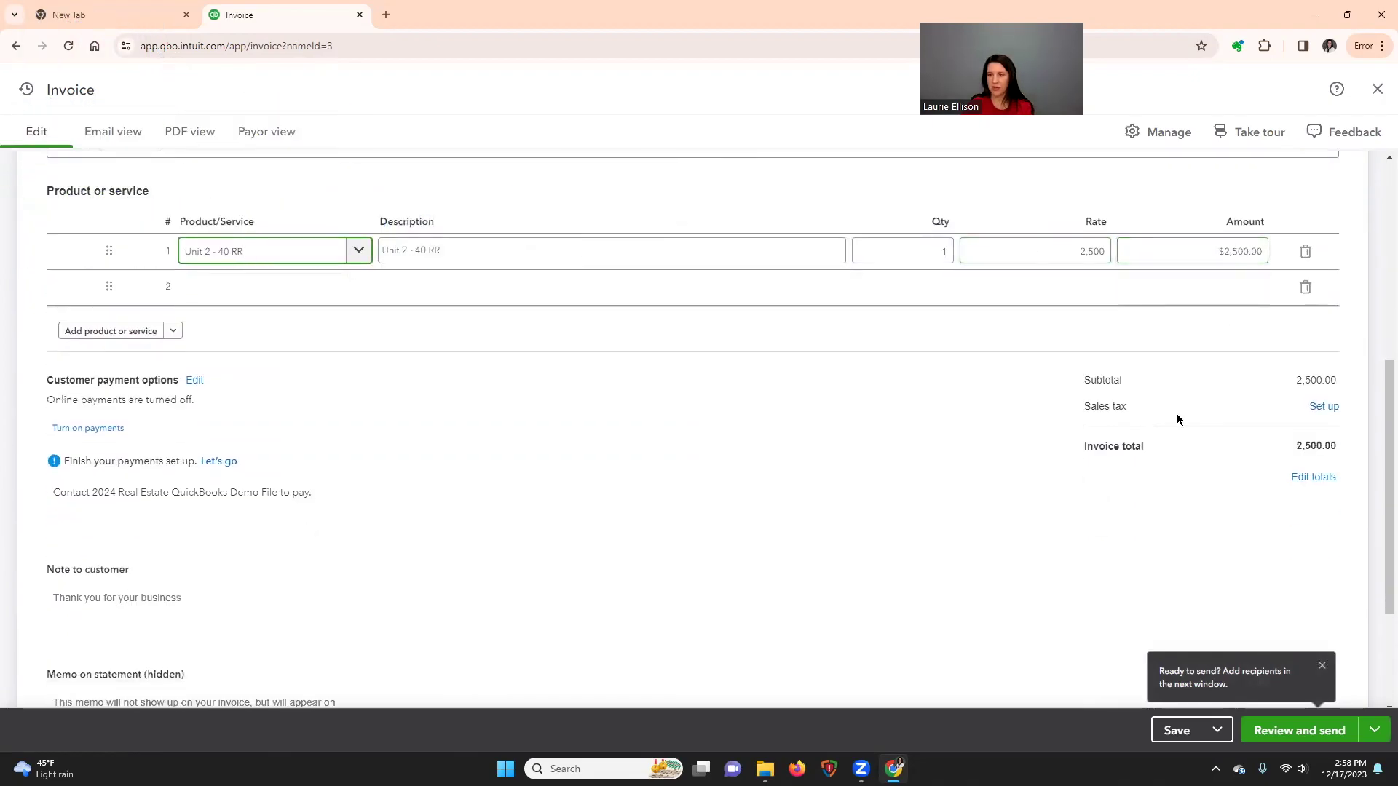
scroll(1177, 417, "up", 4)
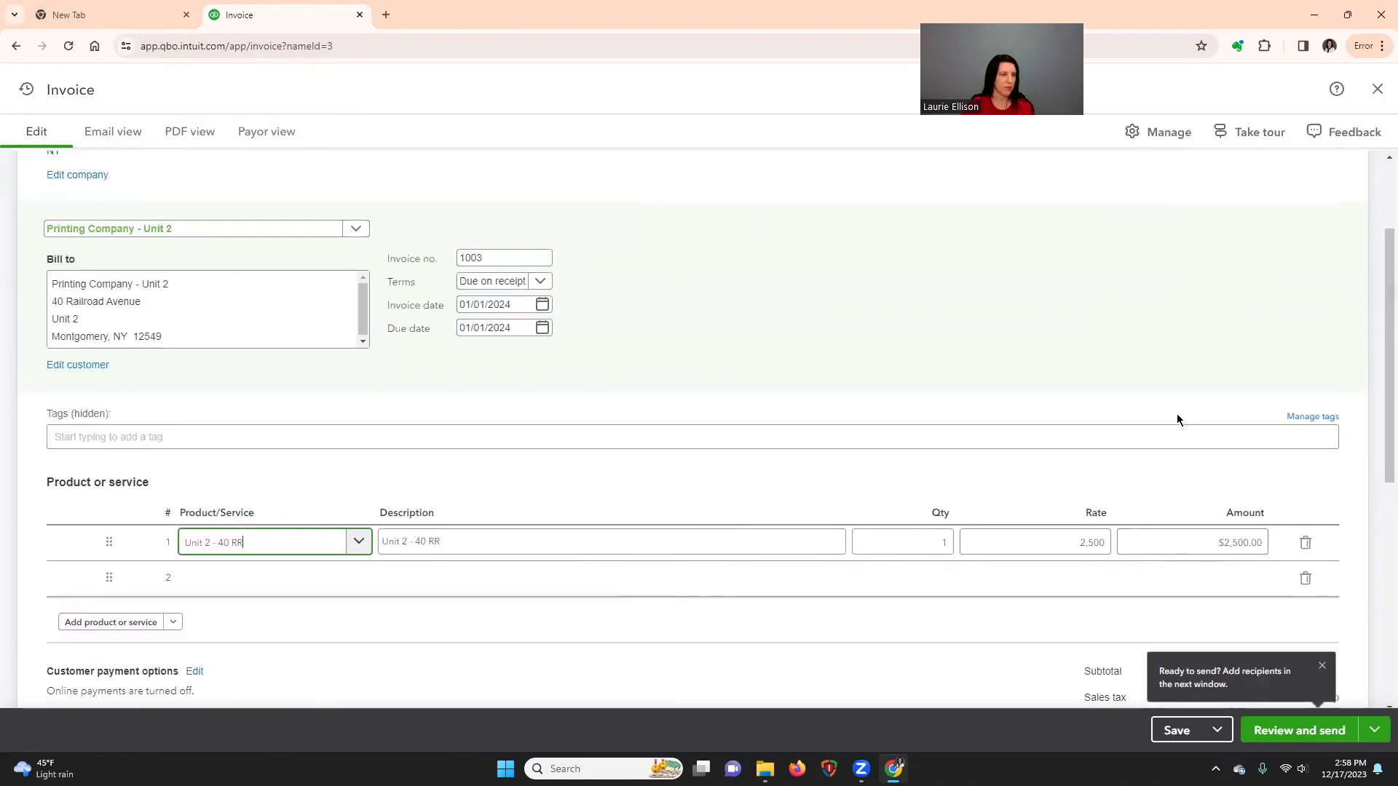
left_click(1322, 665)
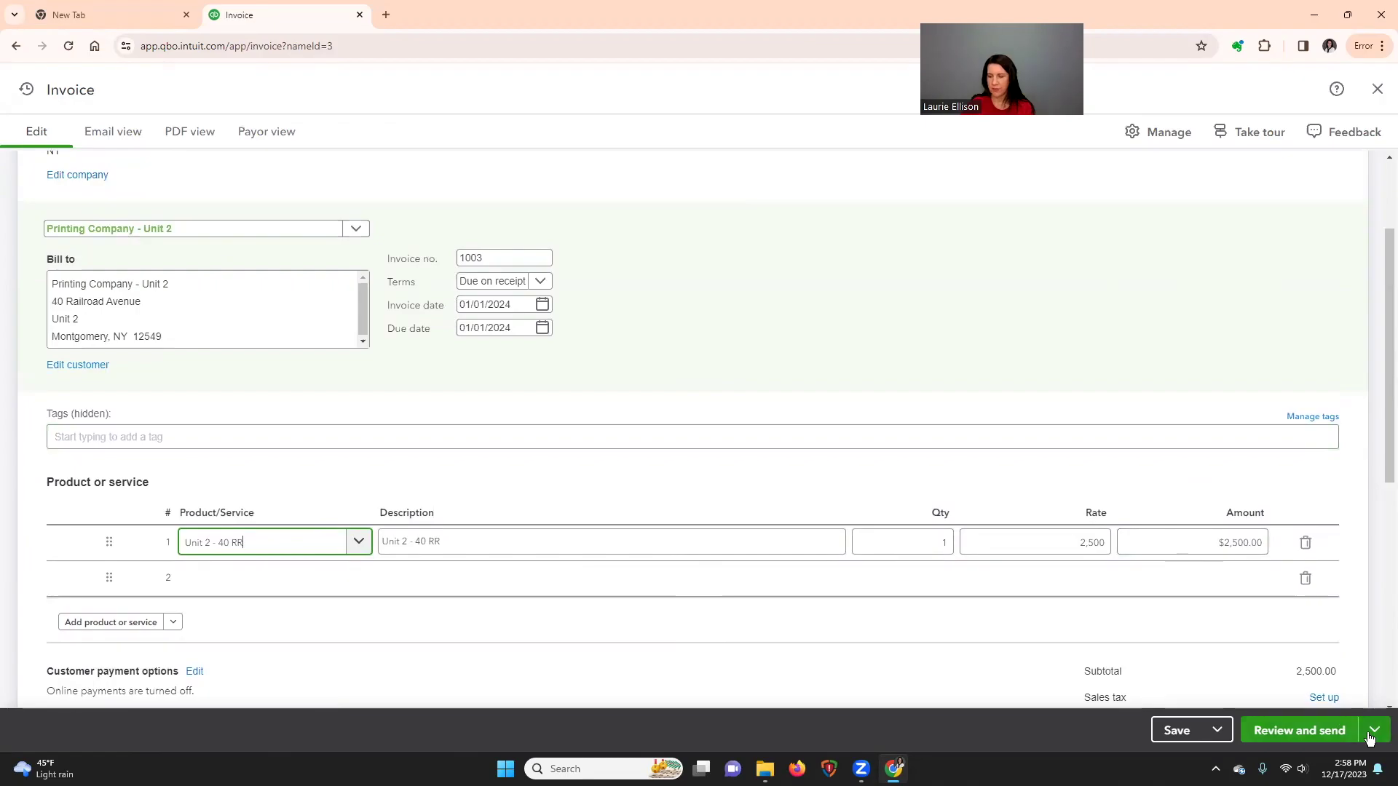
left_click(1216, 730)
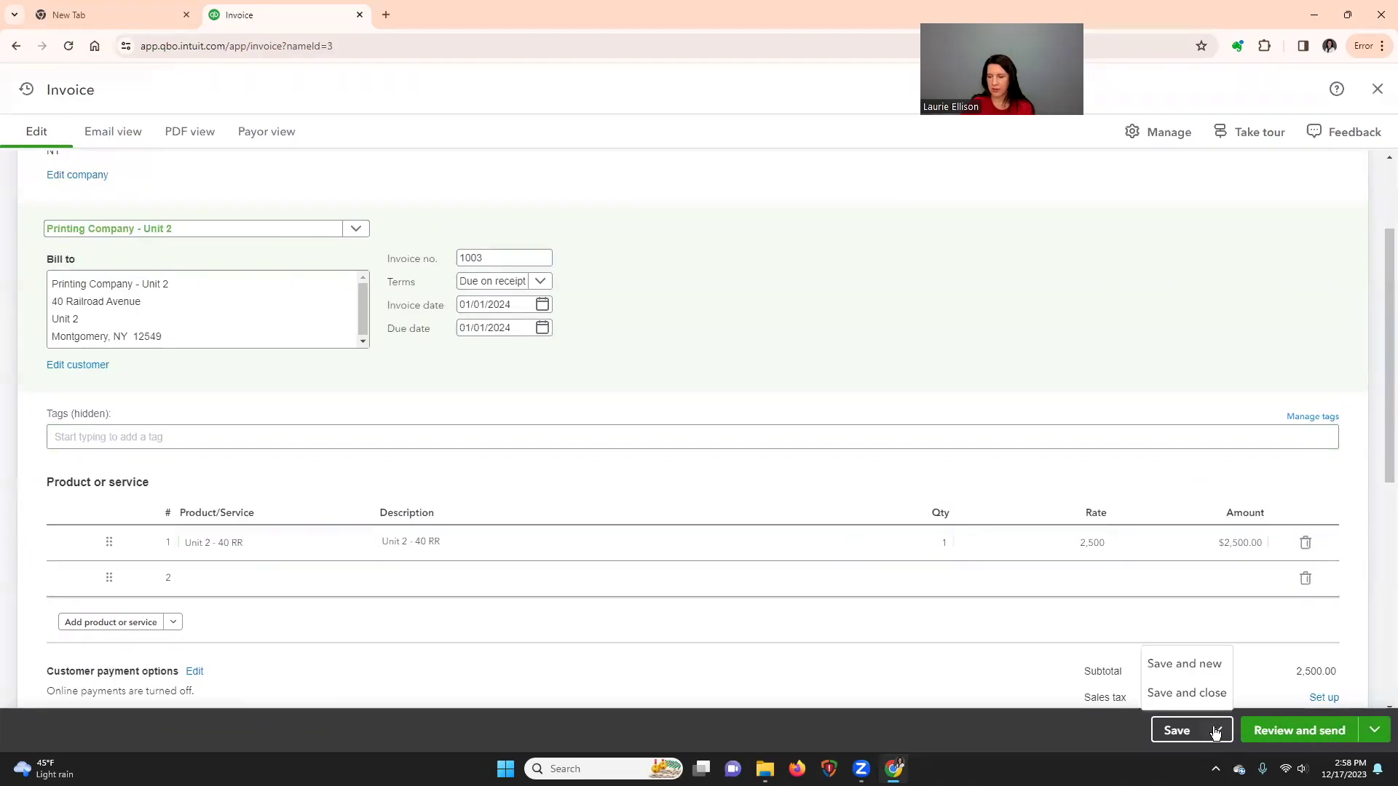
left_click(1183, 692)
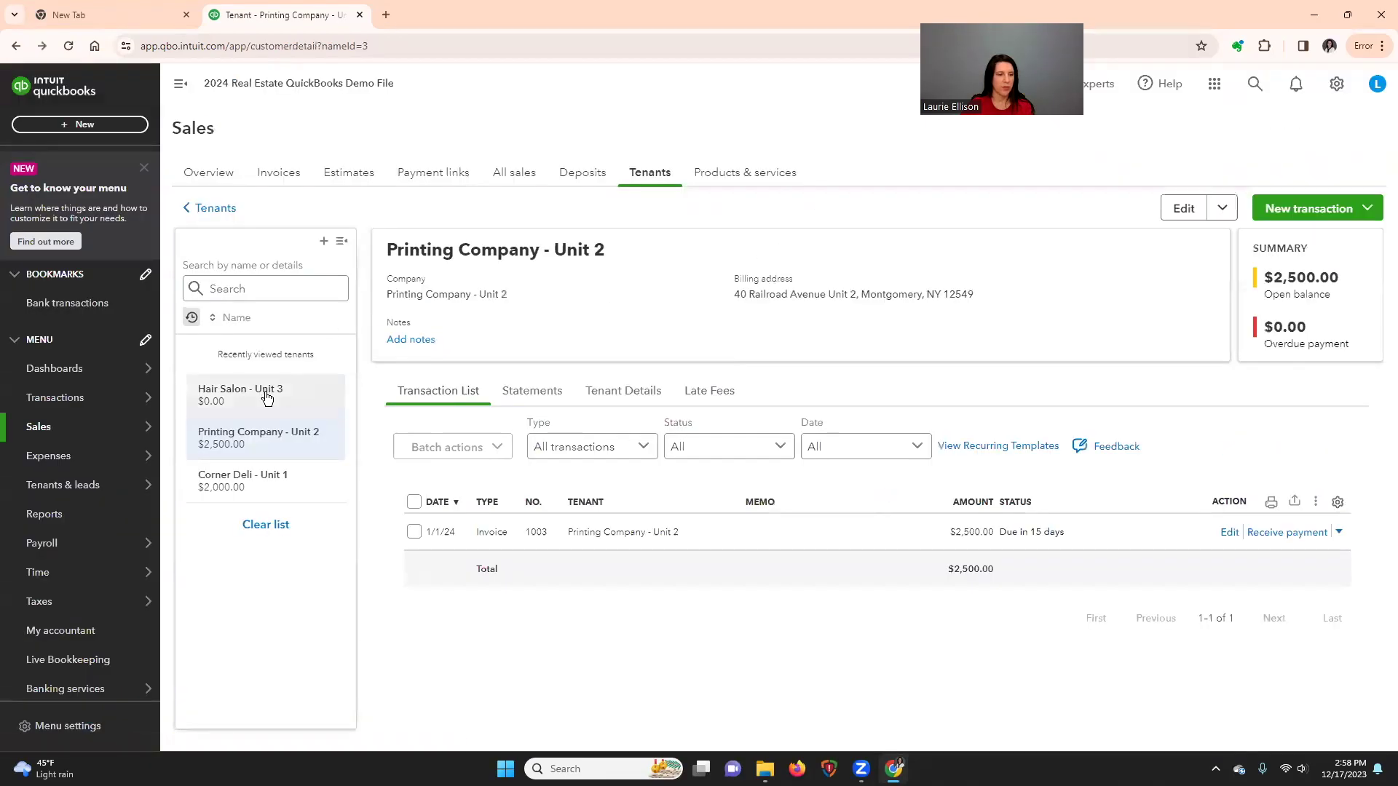
- Start a new invoice for the Hair Salon - Unit 3 tenant
left_click(240, 394)
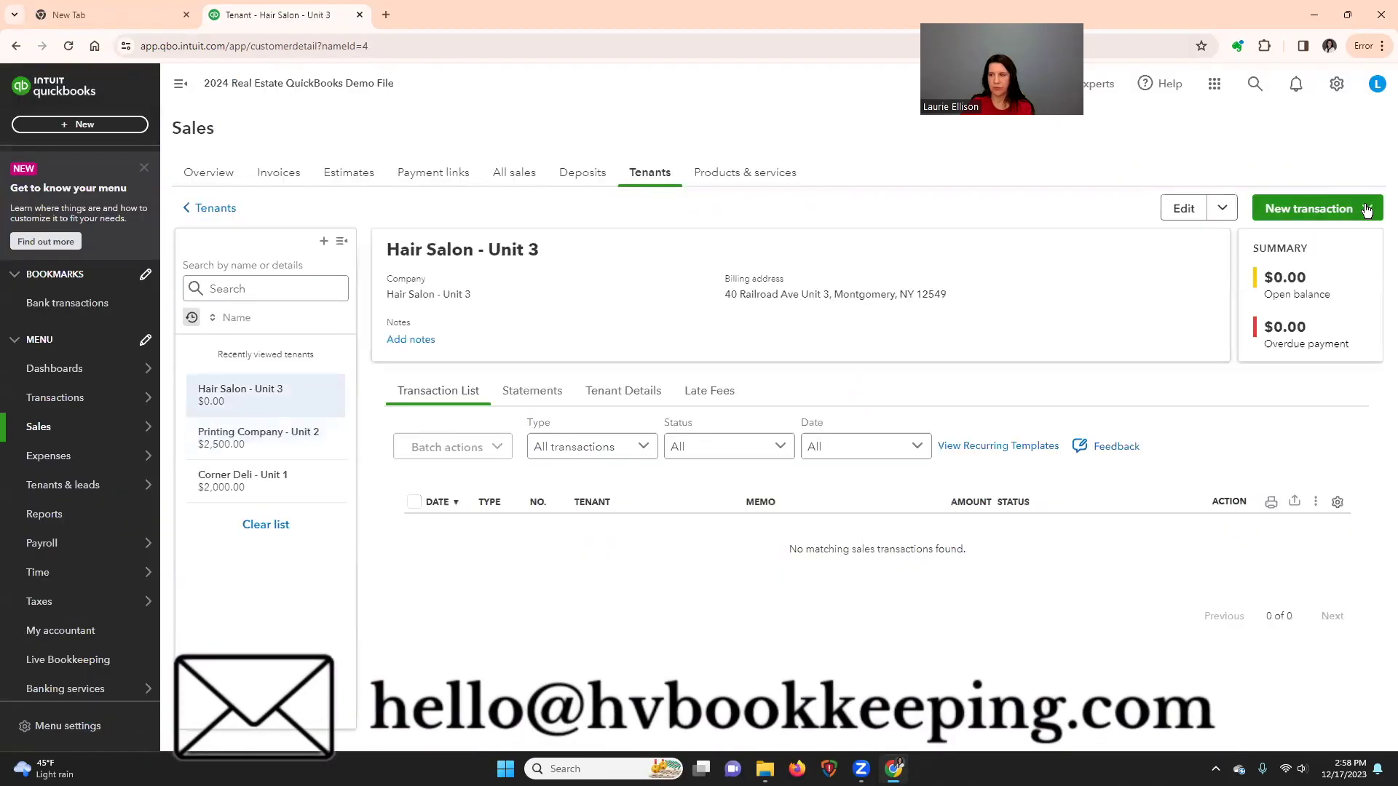
left_click(1299, 208)
left_click(1295, 250)
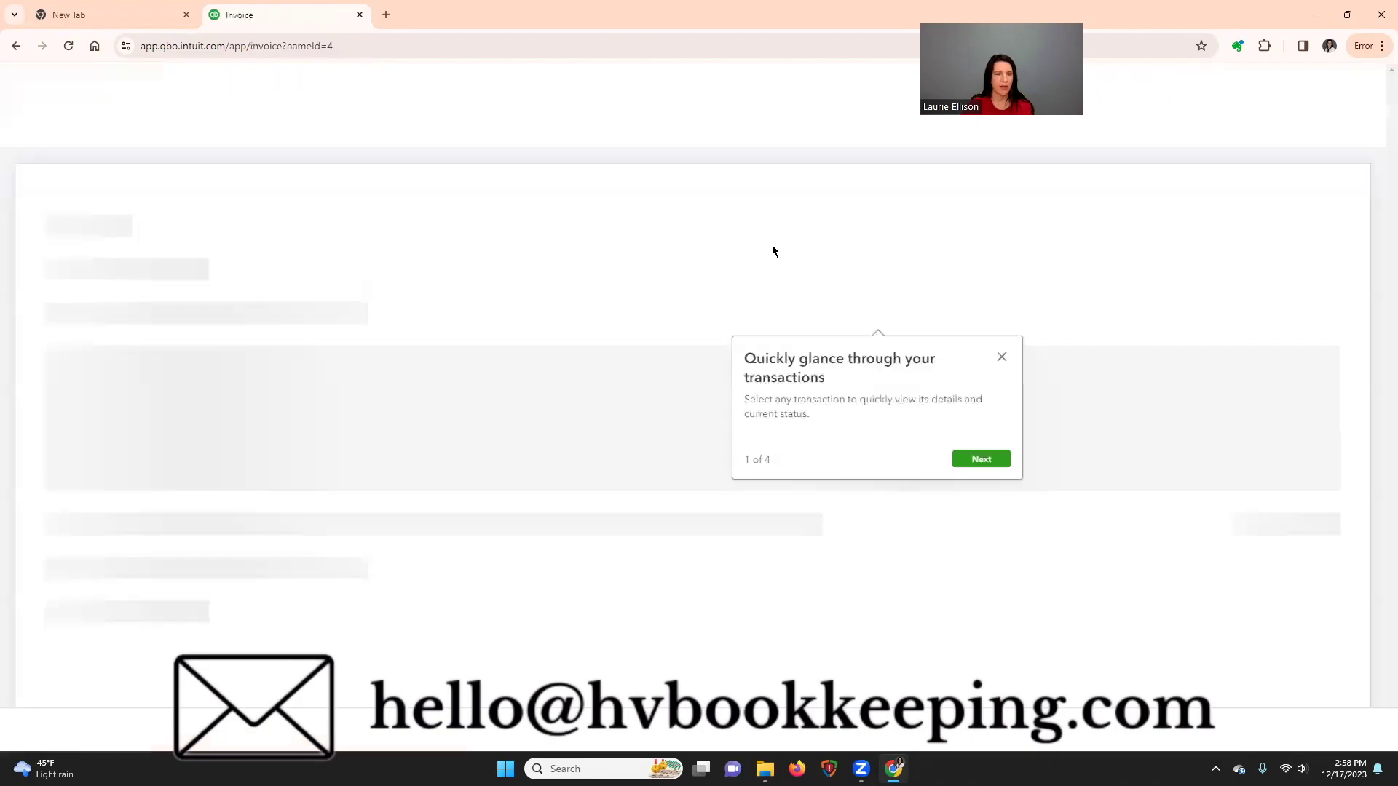
left_click(1001, 357)
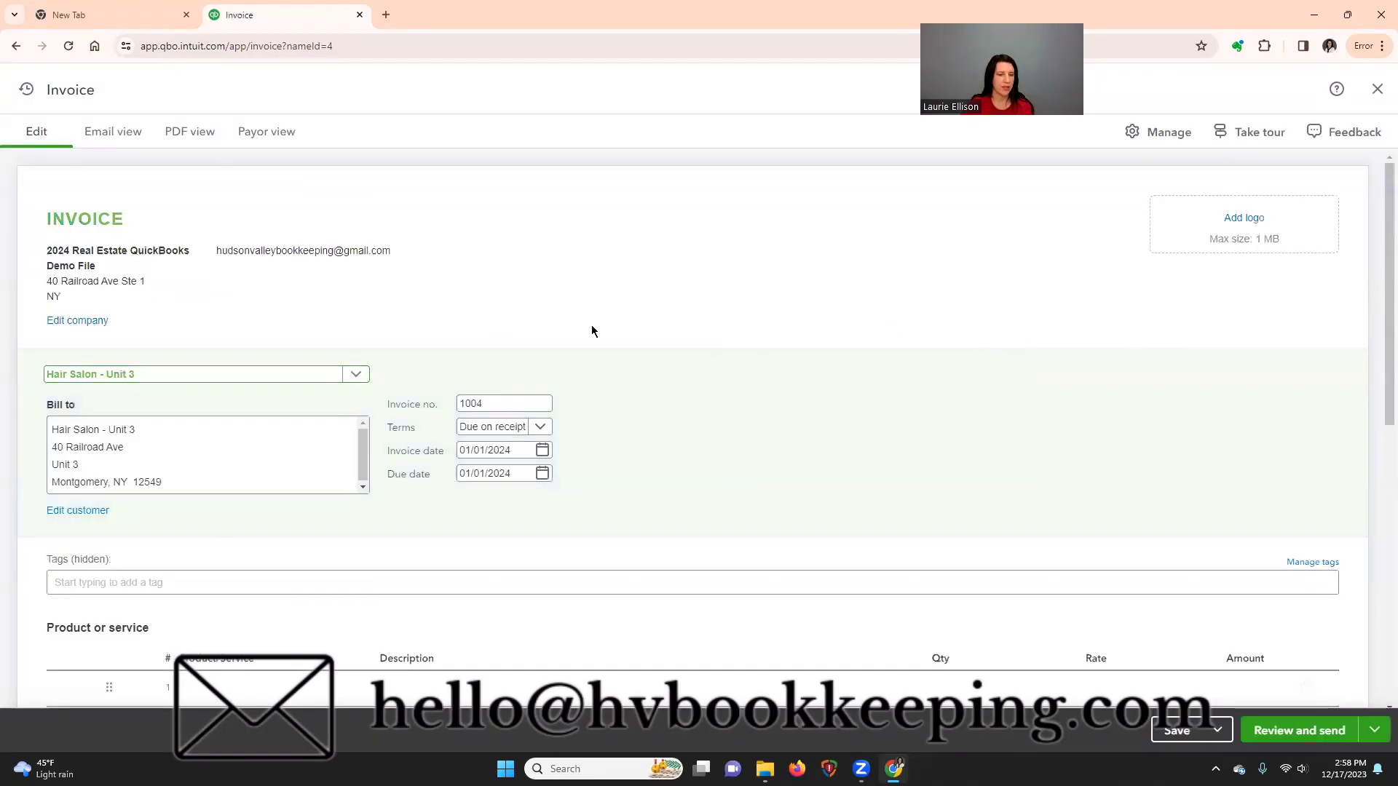
- Bill line 1 for Unit 3 - 40 RR ($3,200), then save and close invoice 1004
scroll(592, 331, "down", 2)
scroll(592, 331, "up", 1)
left_click(337, 608)
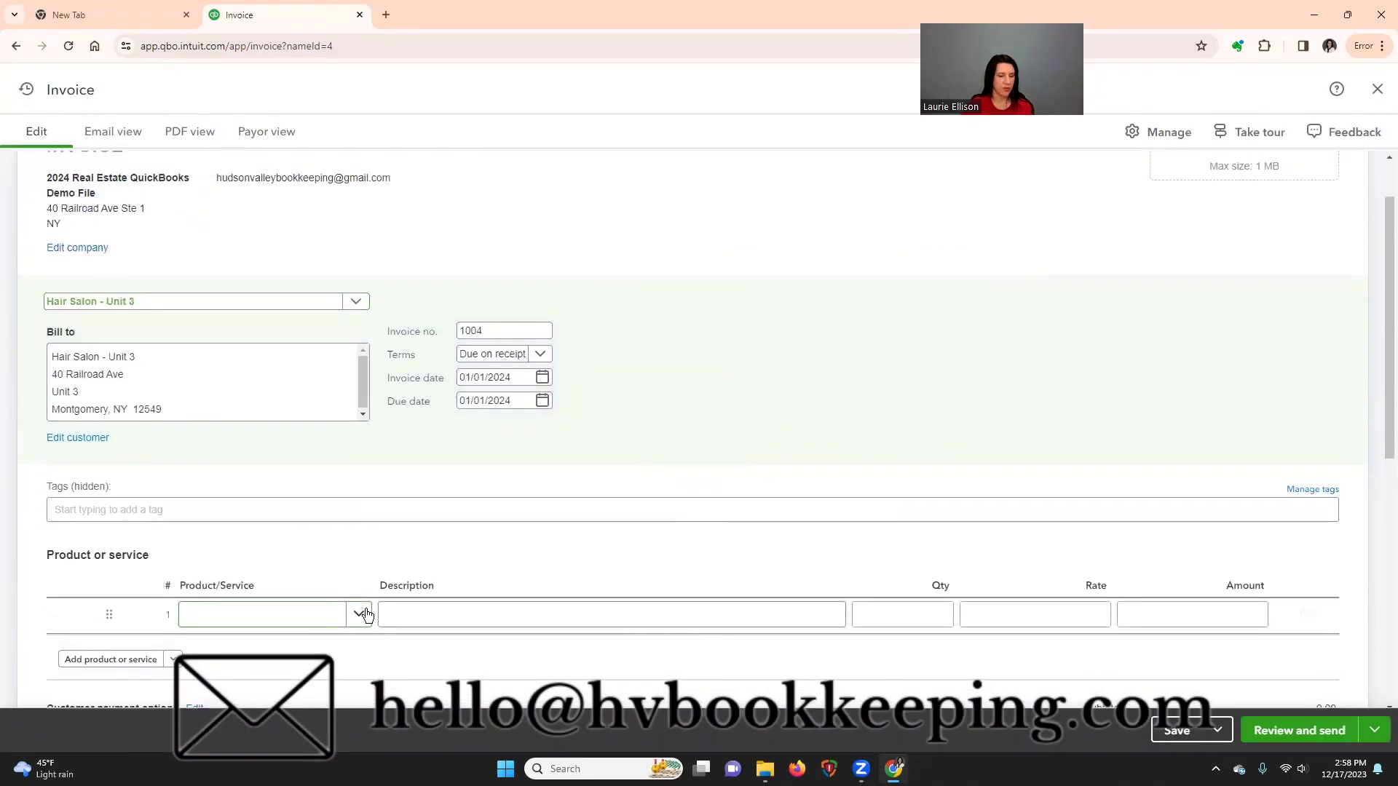
left_click(360, 616)
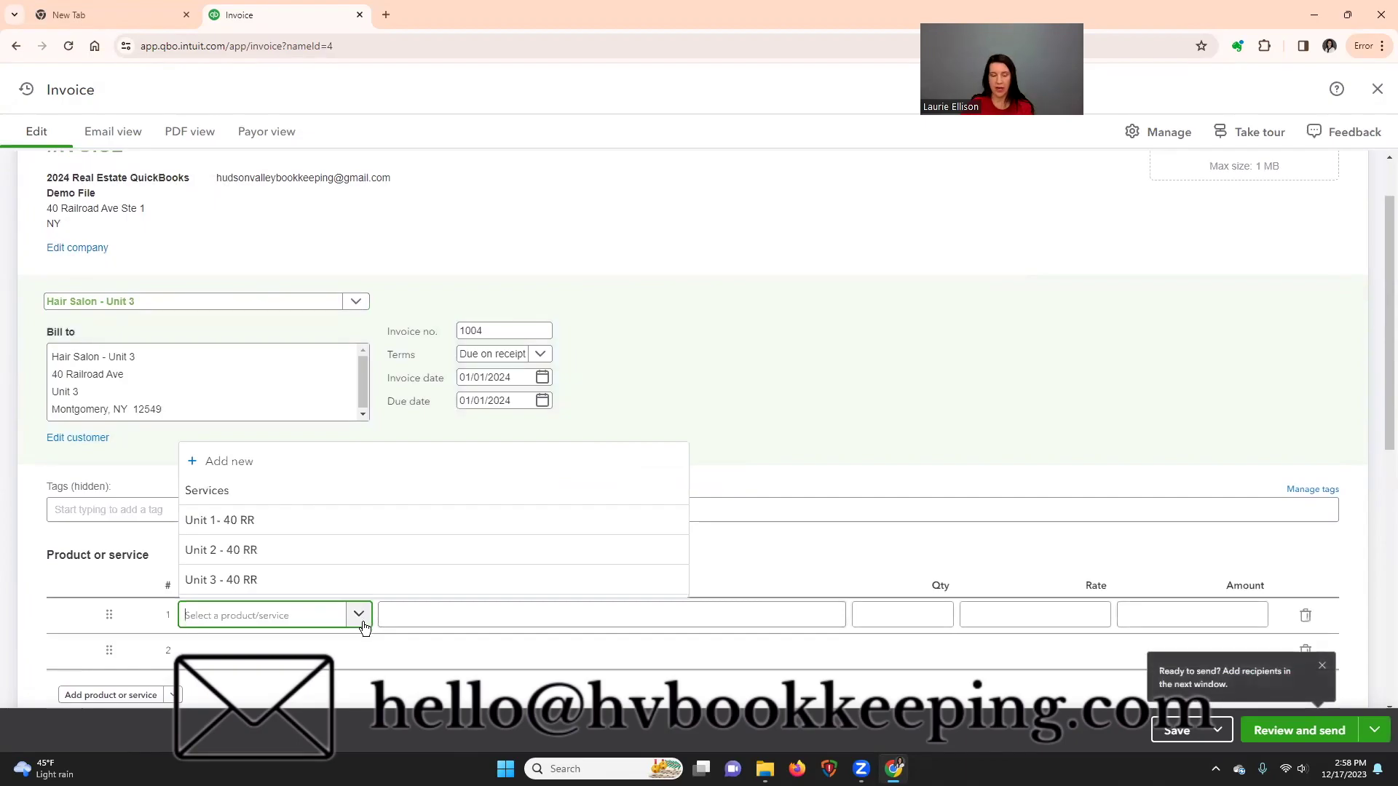
left_click(322, 579)
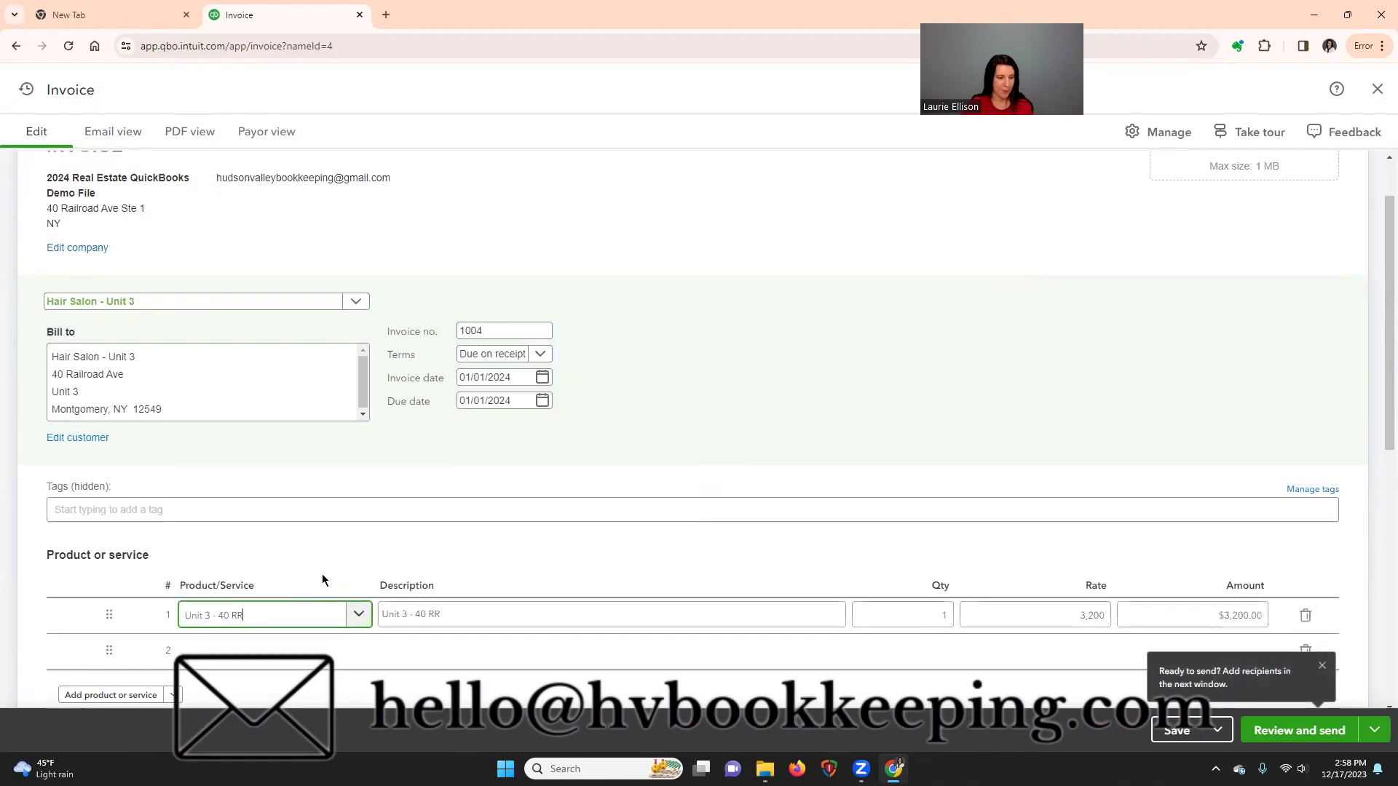
scroll(603, 491, "down", 2)
left_click(707, 507)
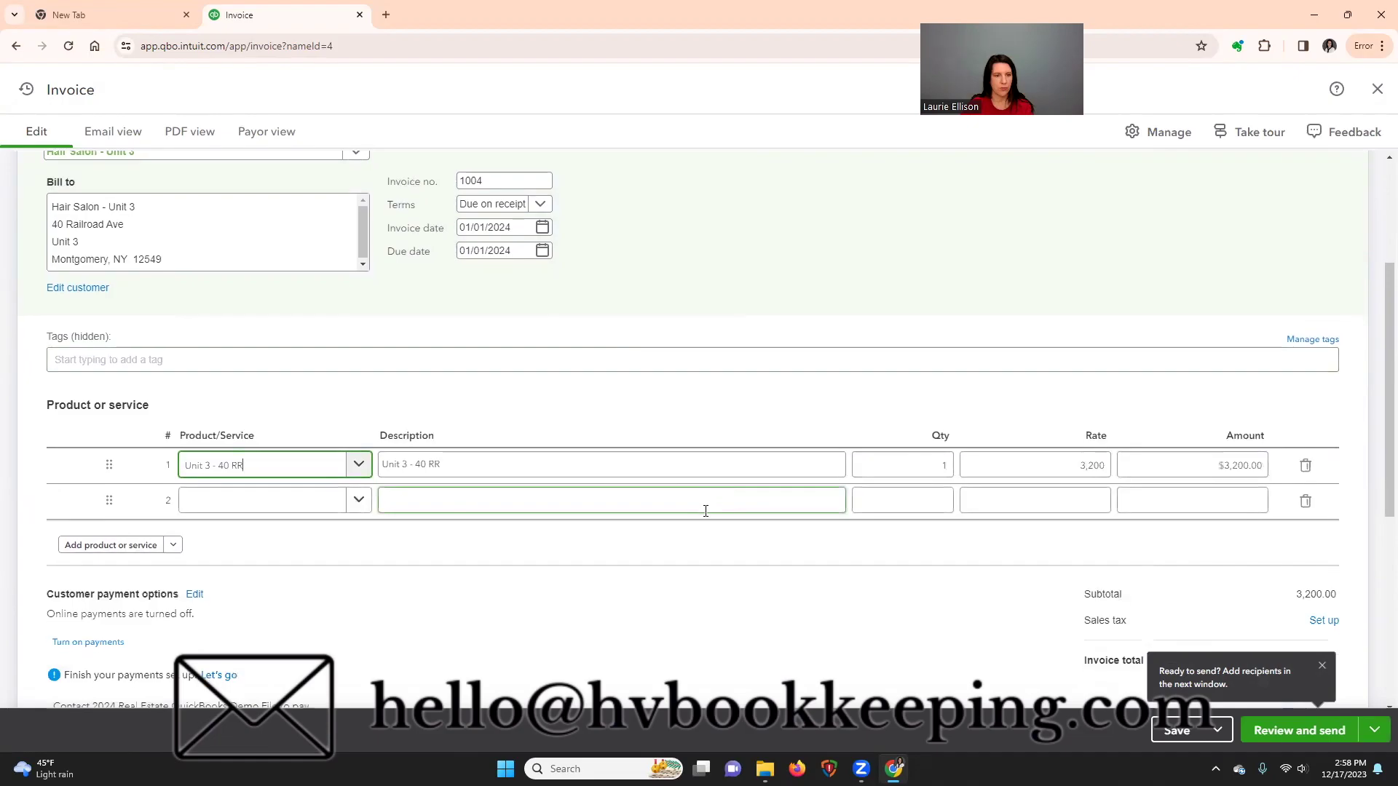
scroll(706, 513, "down", 3)
left_click(1323, 666)
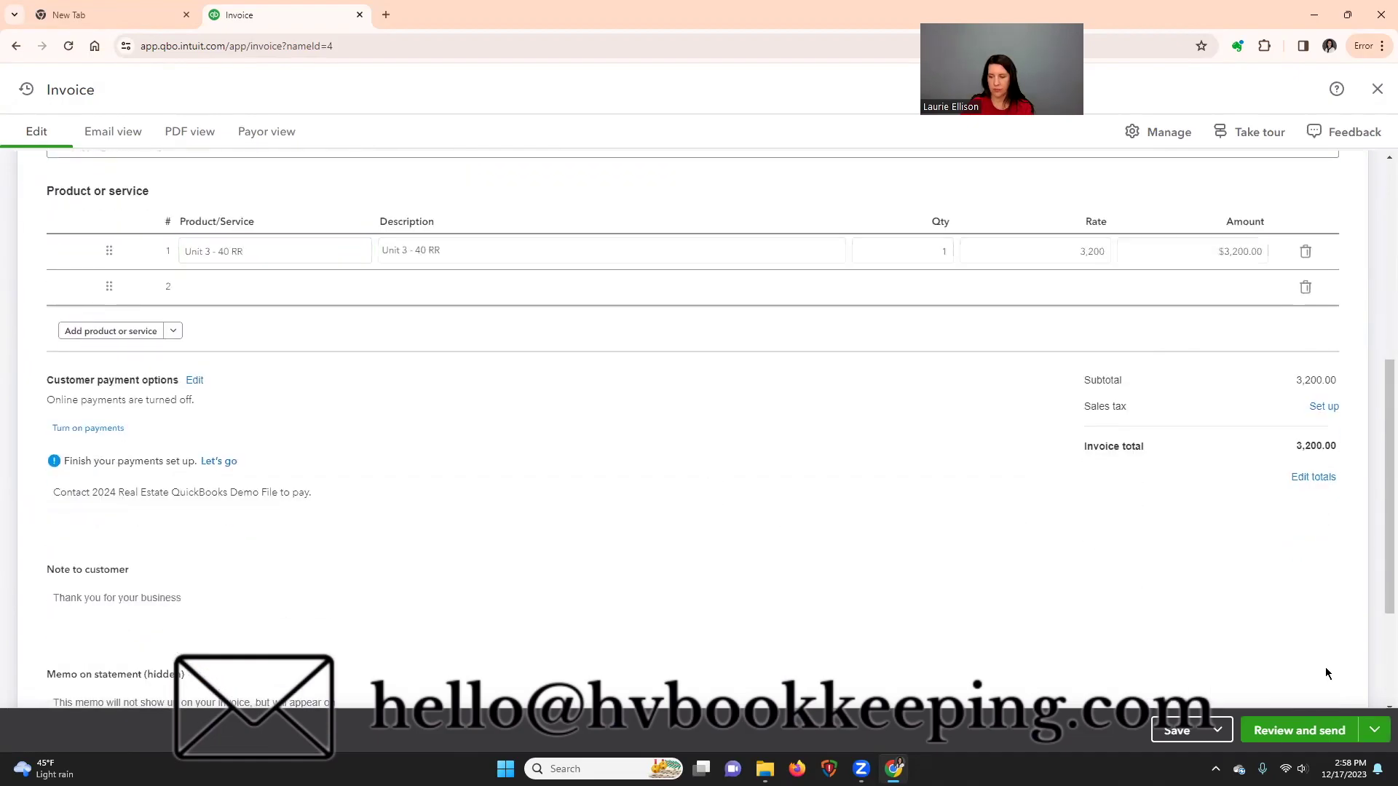
left_click(1219, 731)
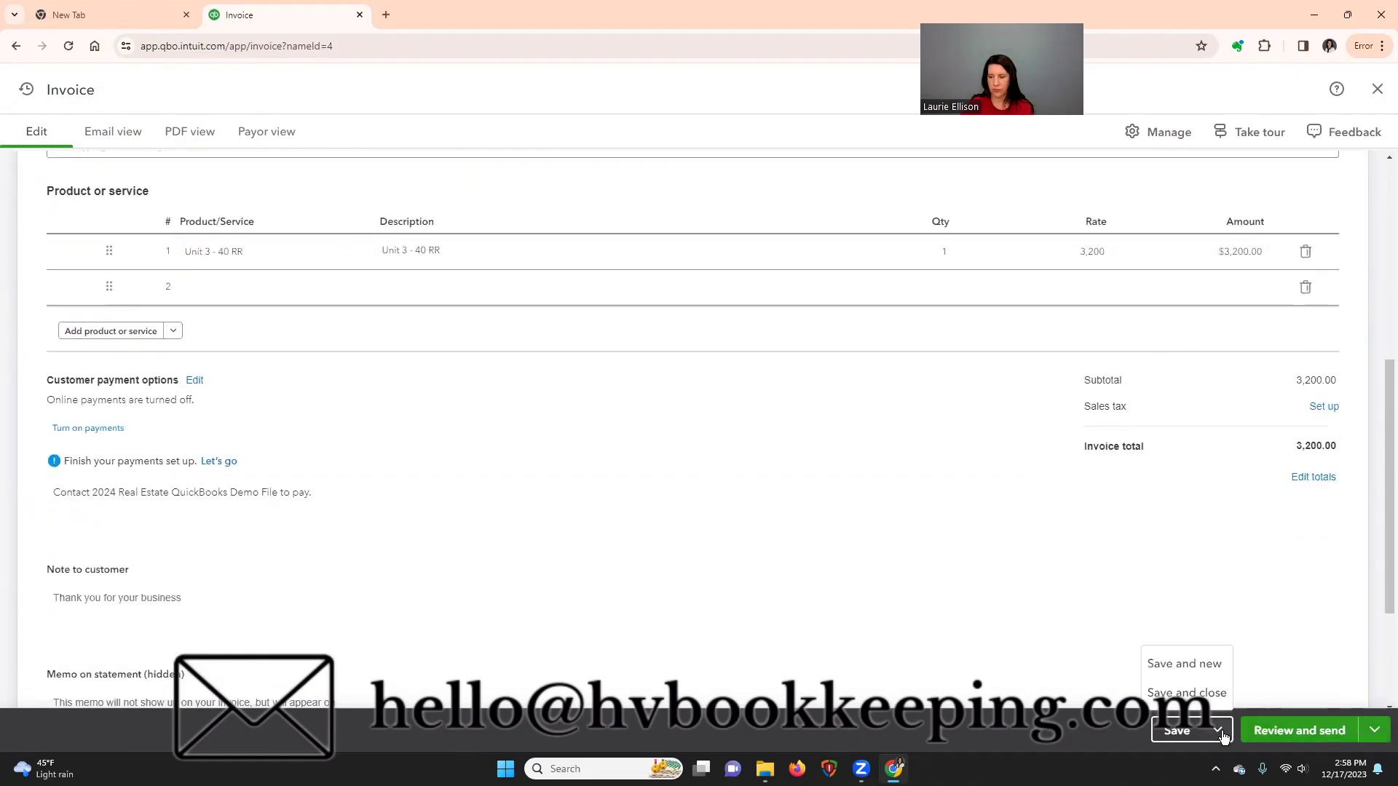
left_click(1186, 692)
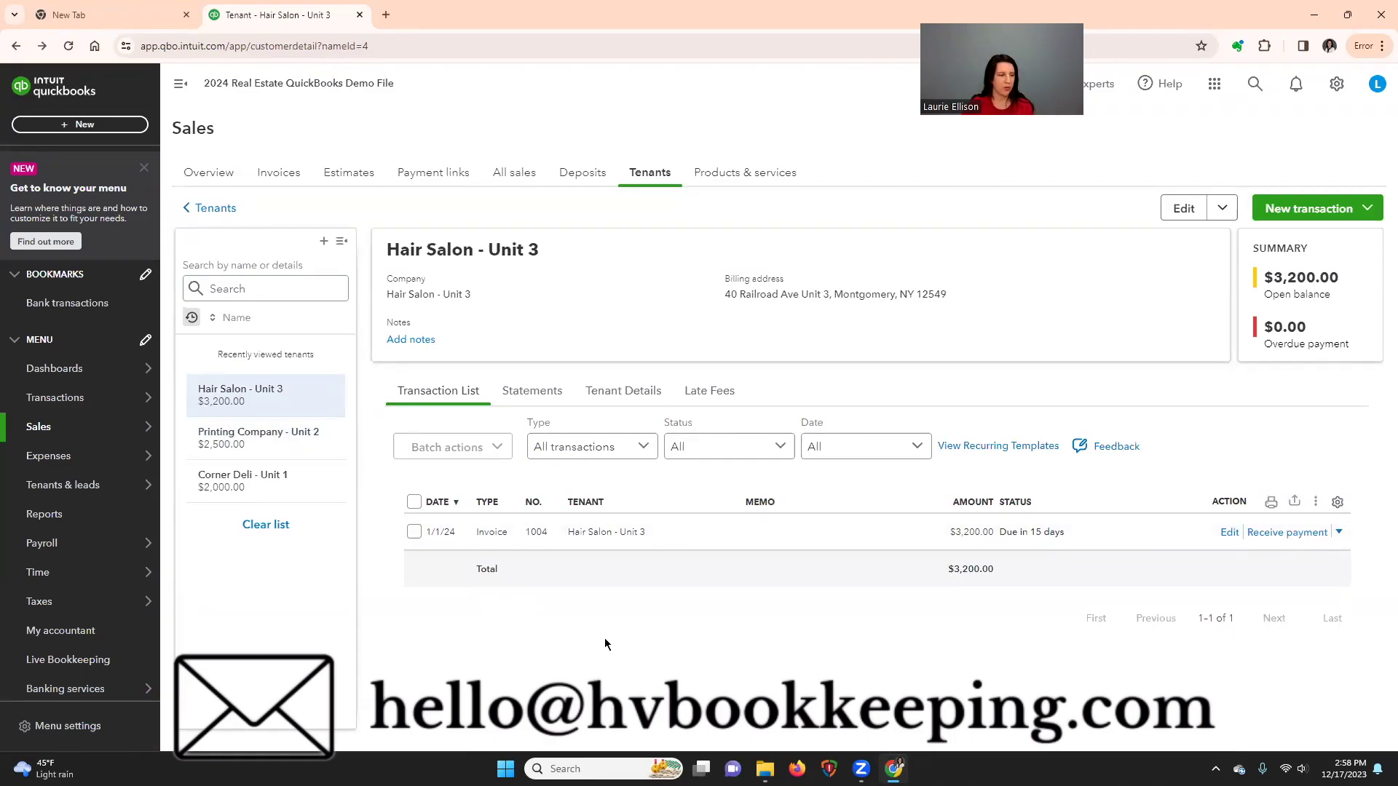
- Open the Profit and Loss report and set its start date to 01/01/2024
left_click(60, 515)
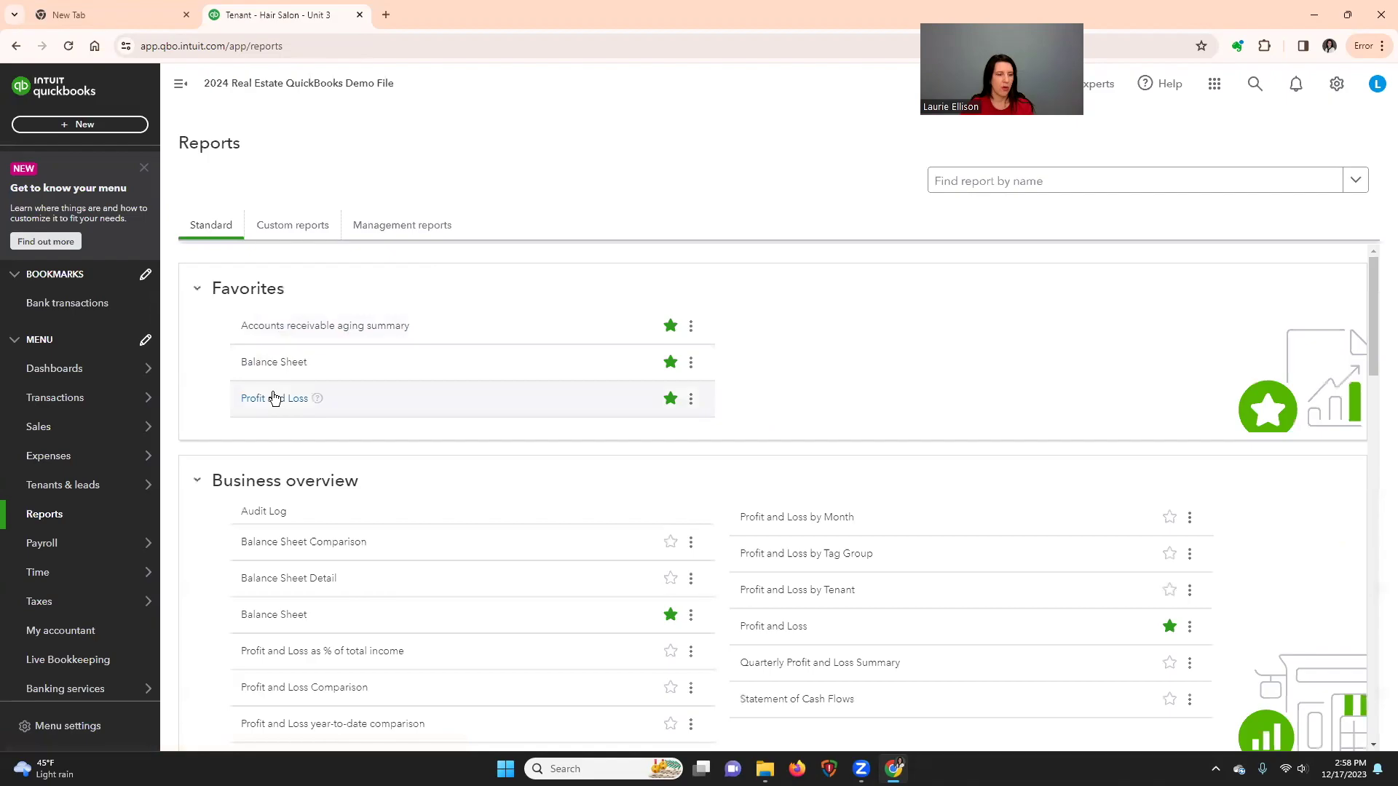
left_click(274, 399)
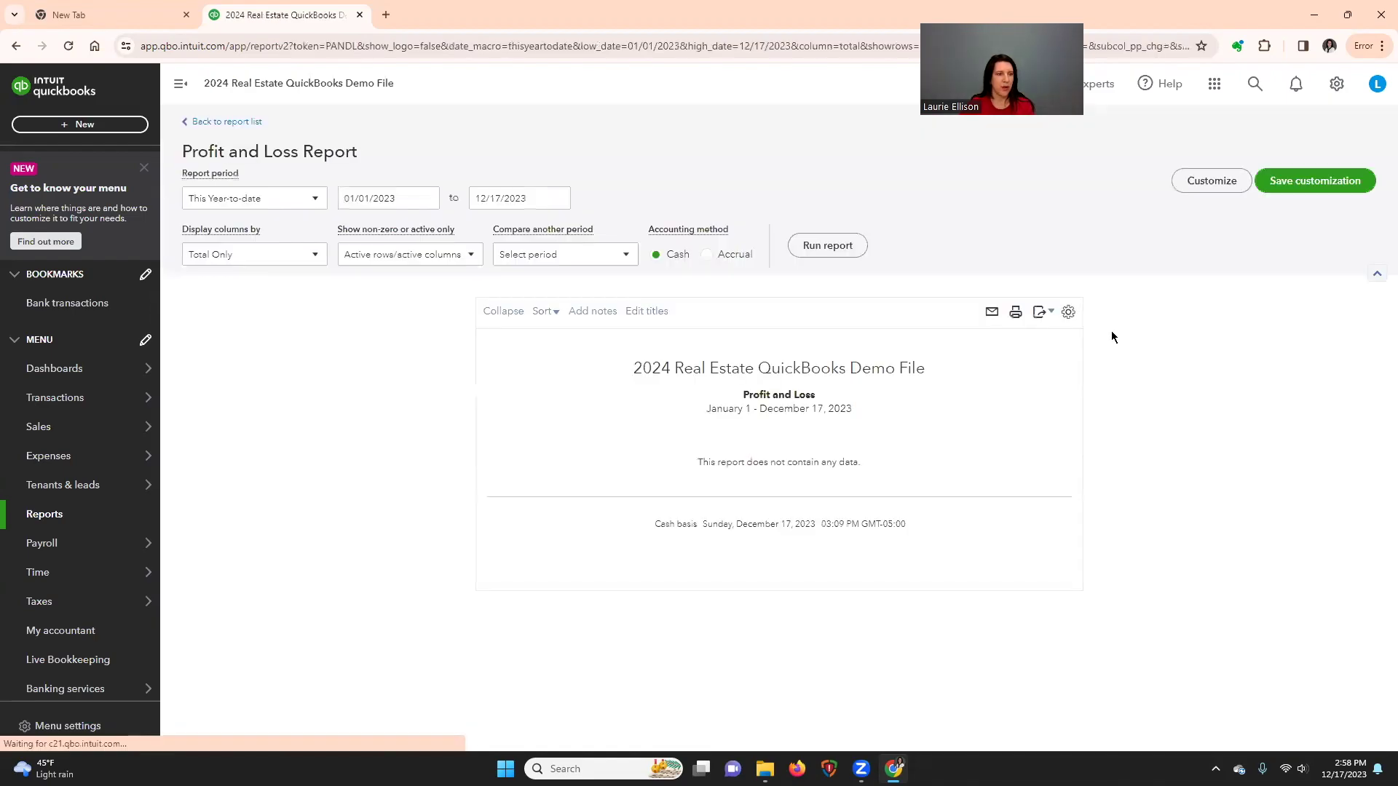
left_click(427, 199)
left_click(474, 235)
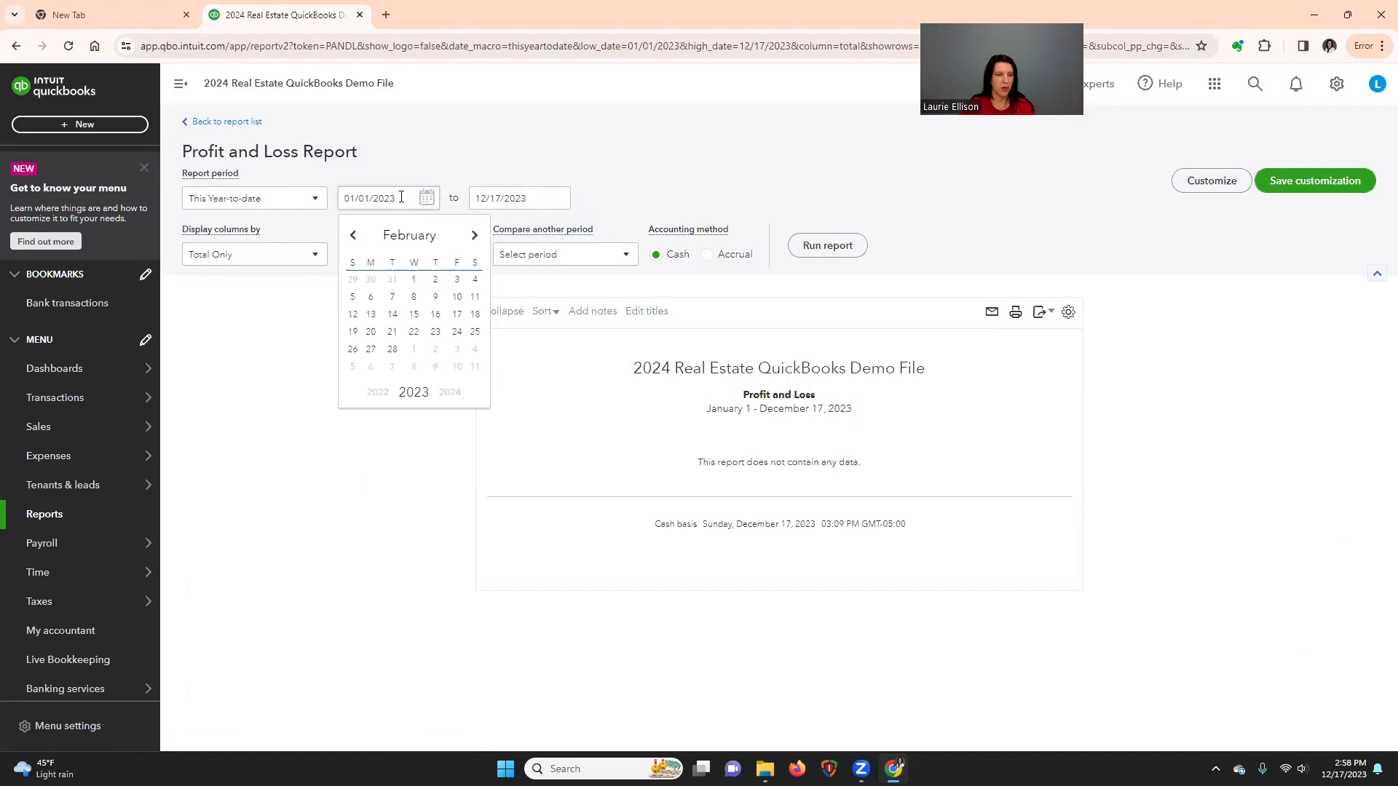
left_click(450, 393)
left_click(354, 236)
left_click(370, 280)
- Set the end date to 12/31/2024, choose Accrual basis, and rerun the report
left_click(551, 204)
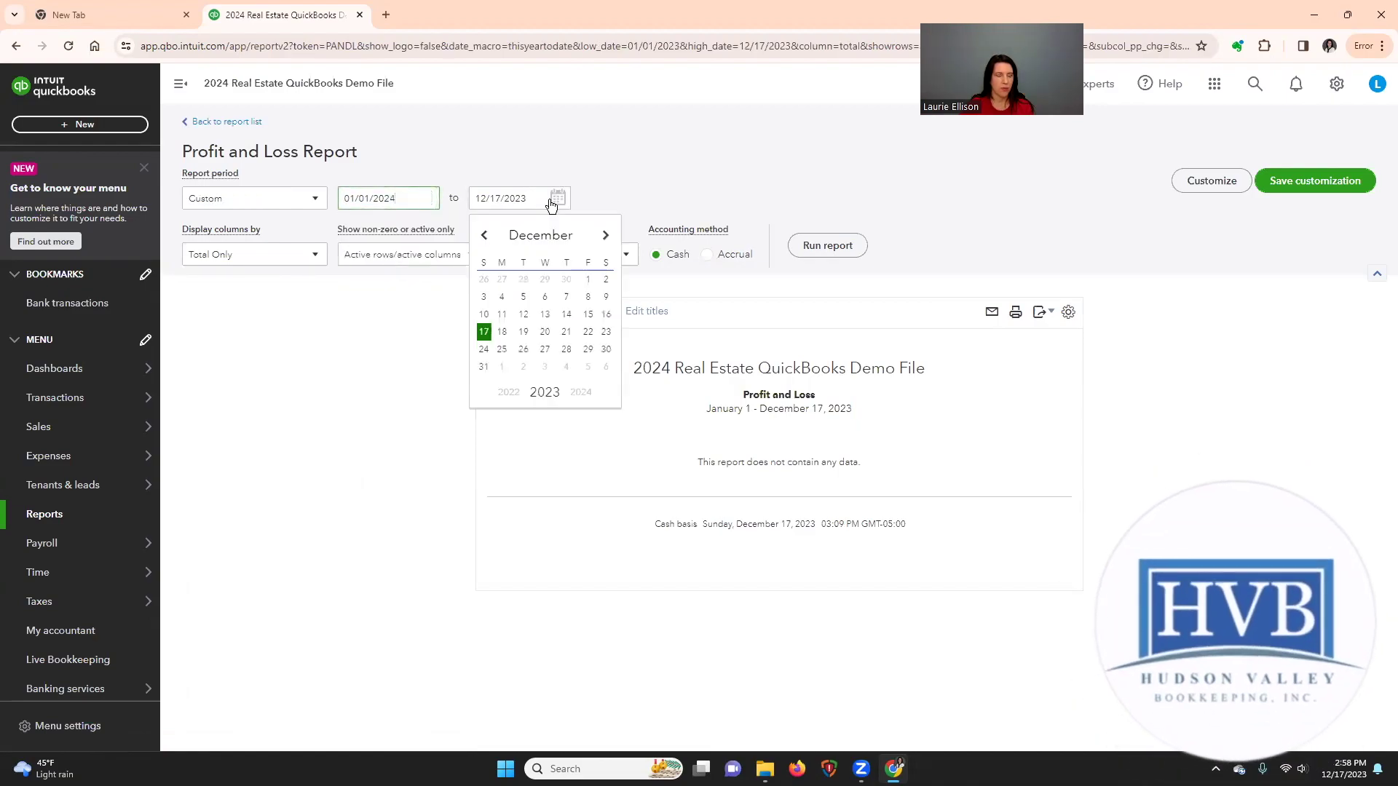
left_click(581, 393)
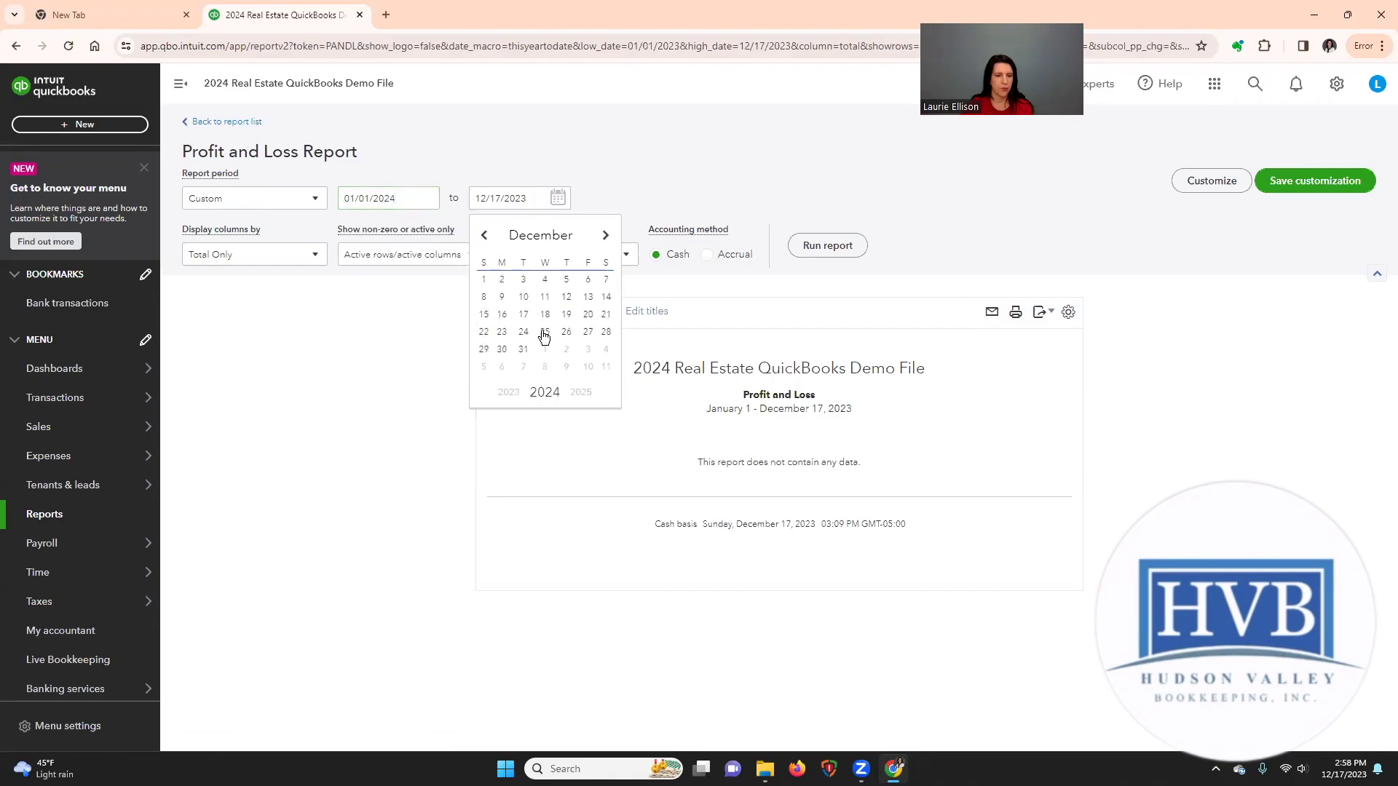
left_click(524, 350)
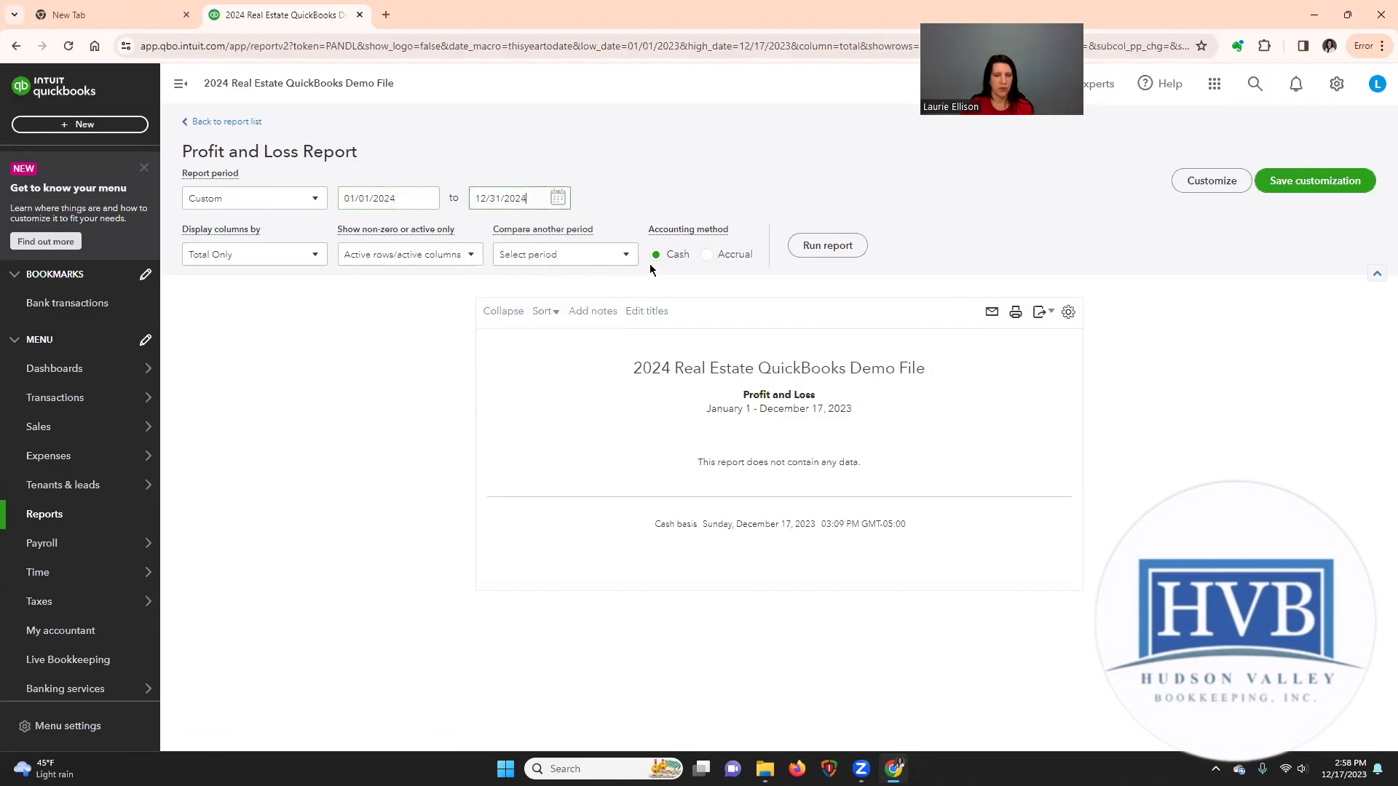
left_click(707, 255)
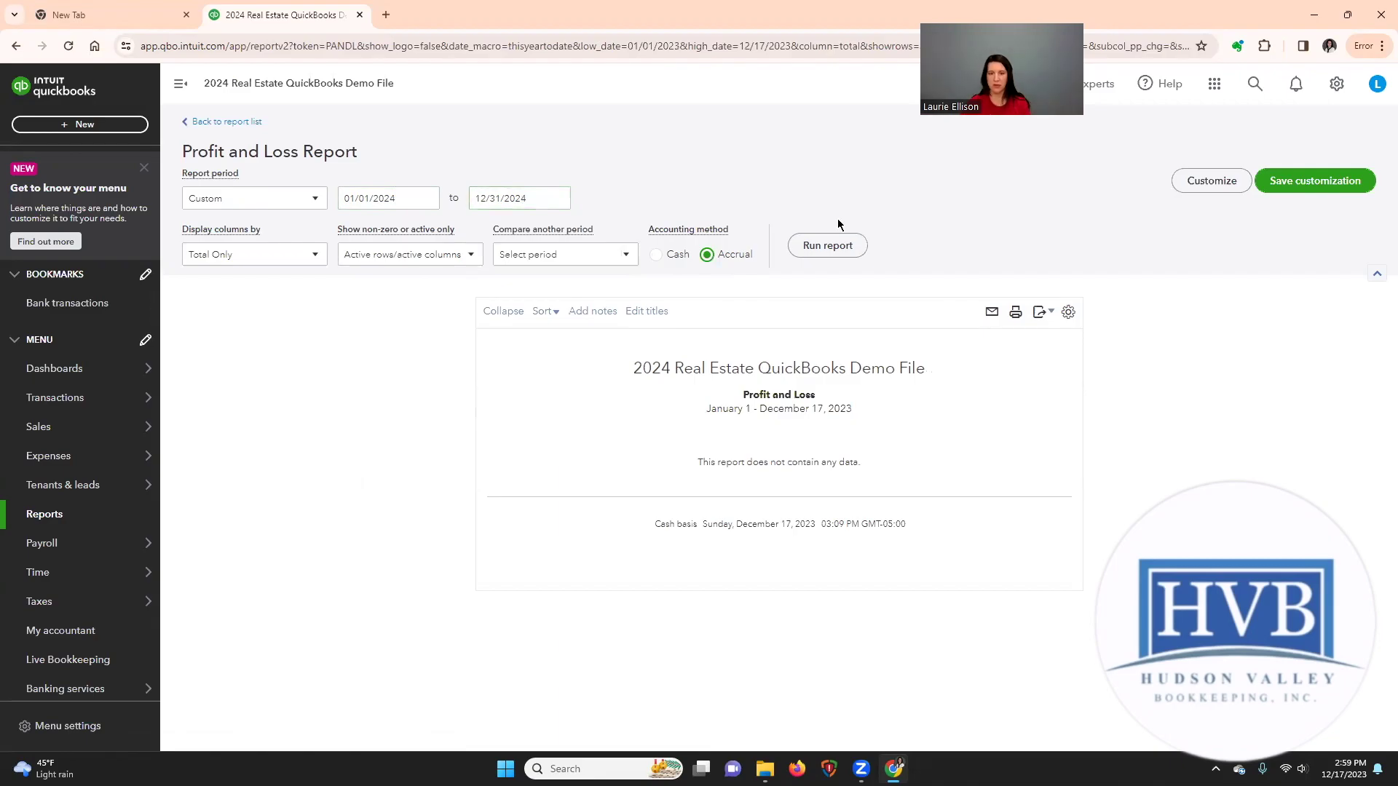
left_click(830, 249)
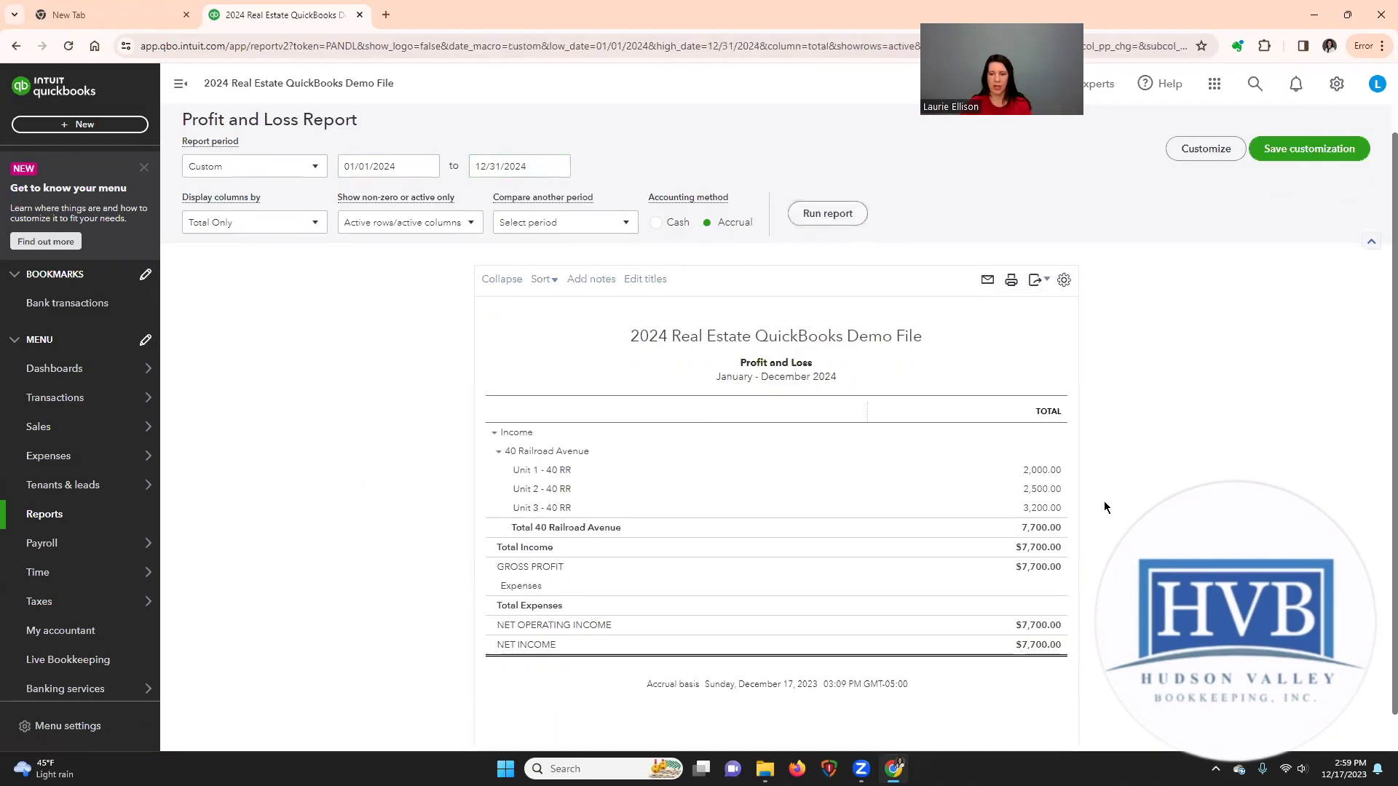
scroll(1118, 508, "down", 1)
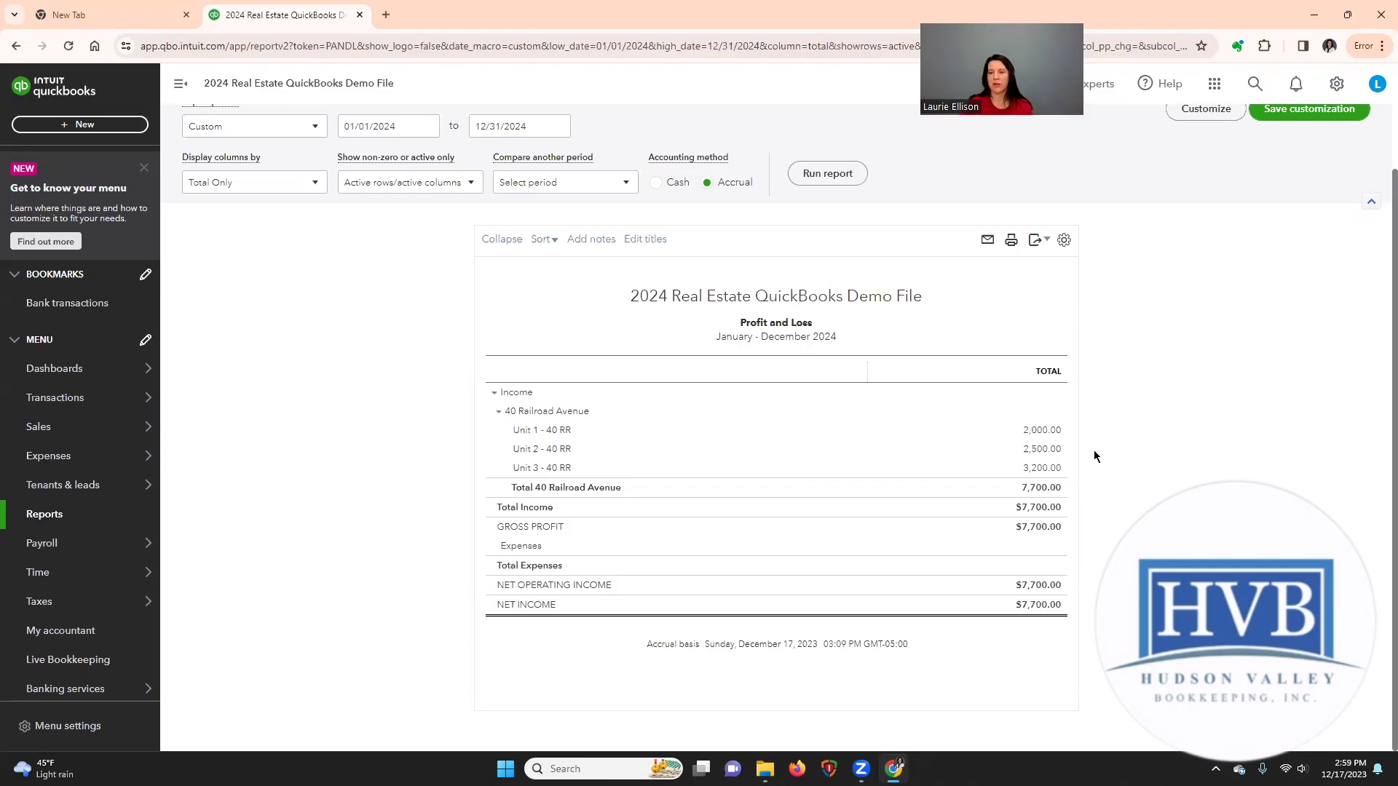
left_click(1041, 241)
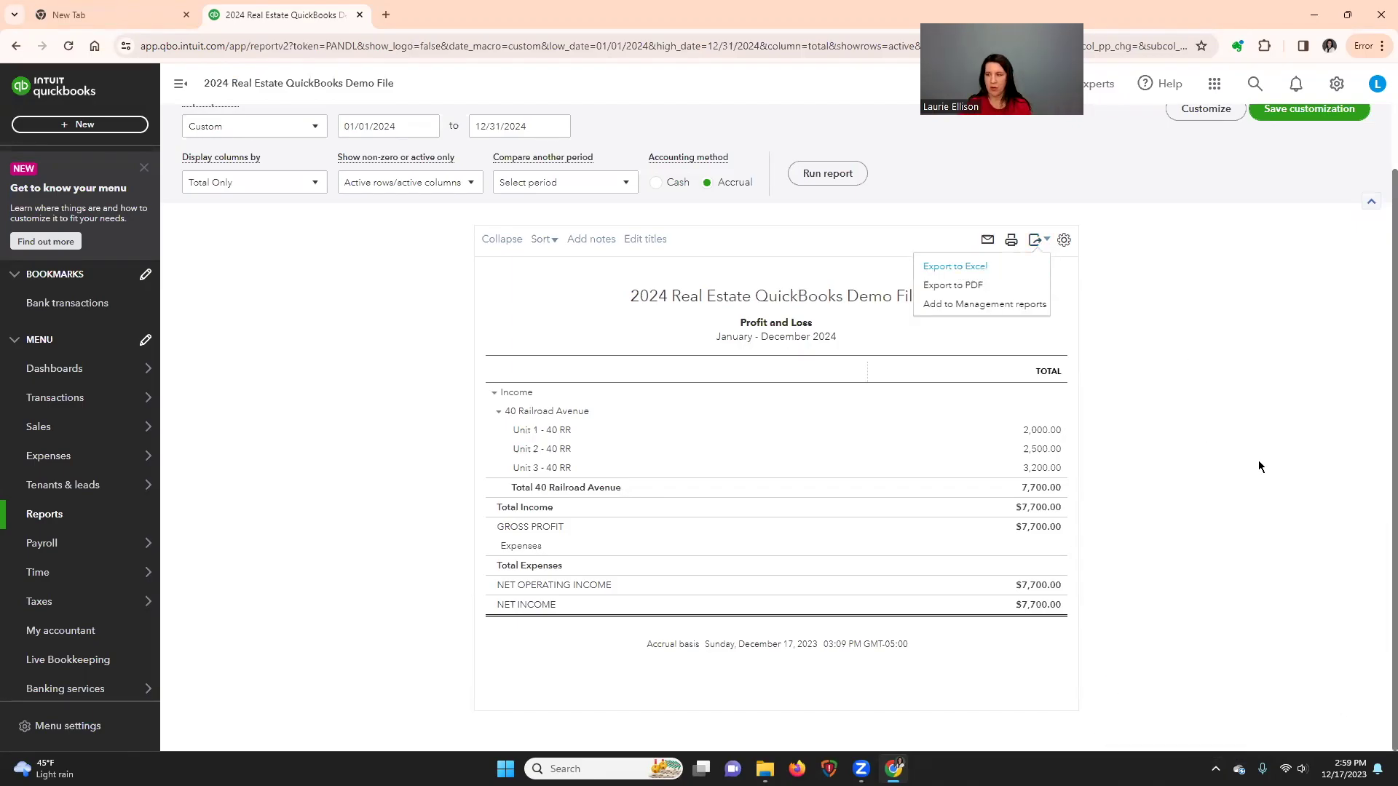
scroll(1258, 460, "up", 1)
left_click(1195, 437)
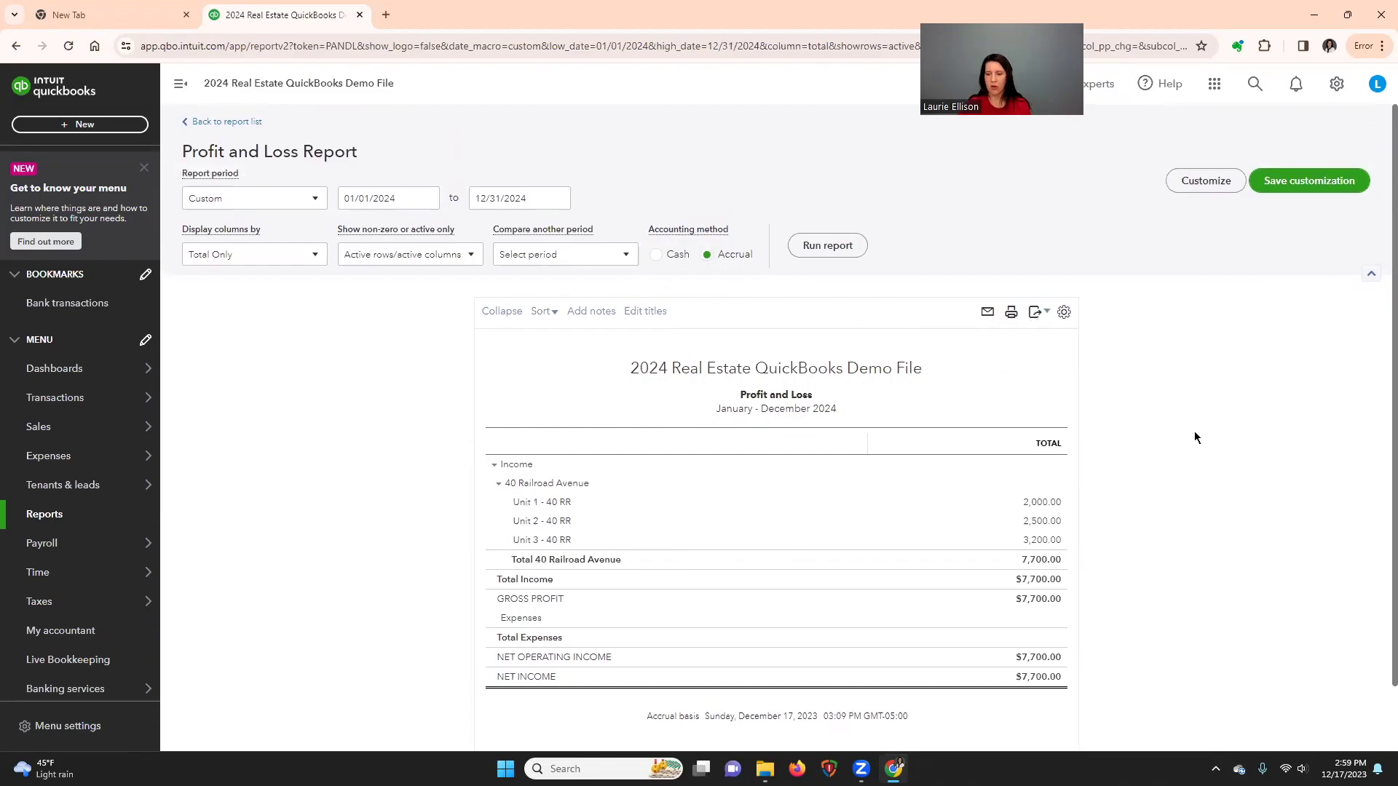